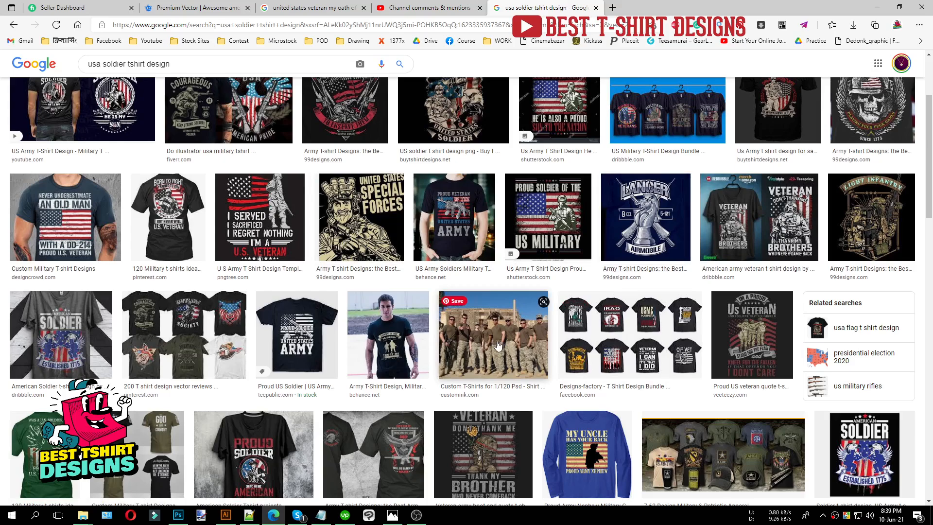
Browse the USA soldier T-shirt image results and open the preview of the "He Is Not Just a Soldier" design.
scroll(465, 364, "down", 5)
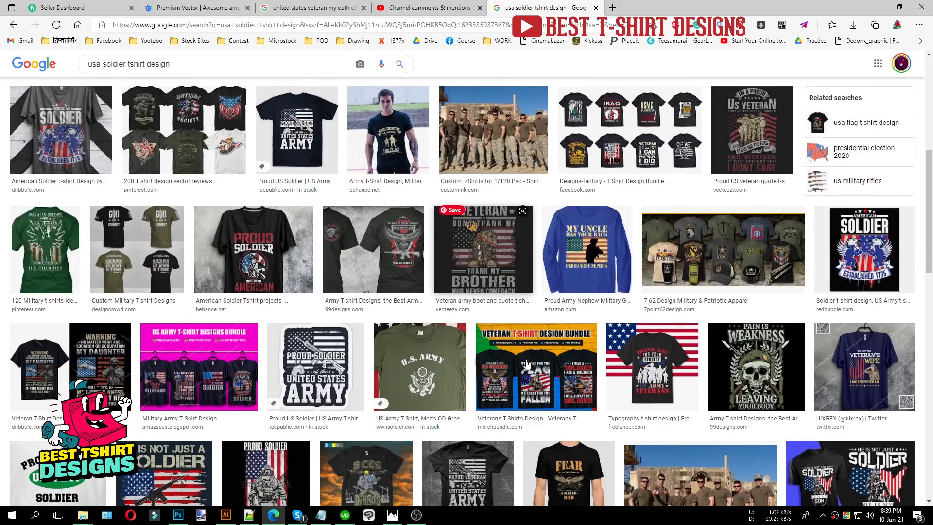
scroll(465, 363, "down", 2)
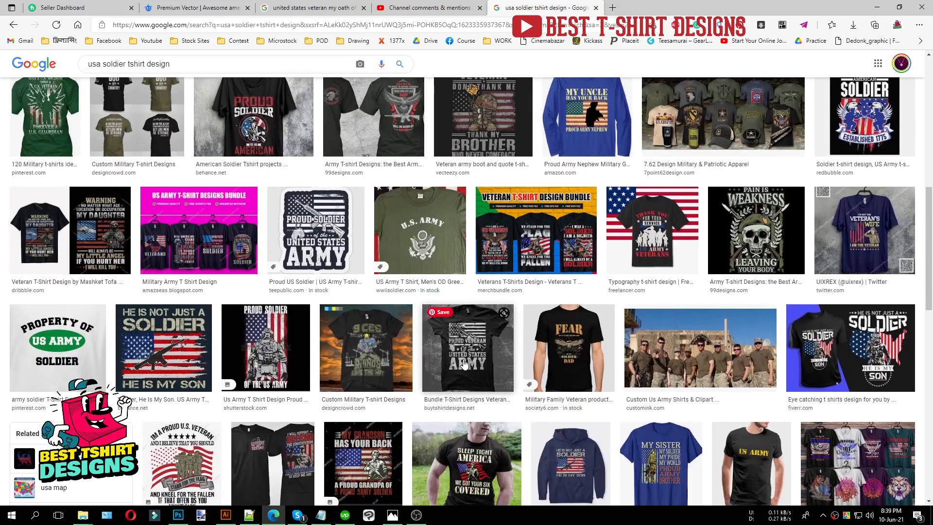
left_click(165, 347)
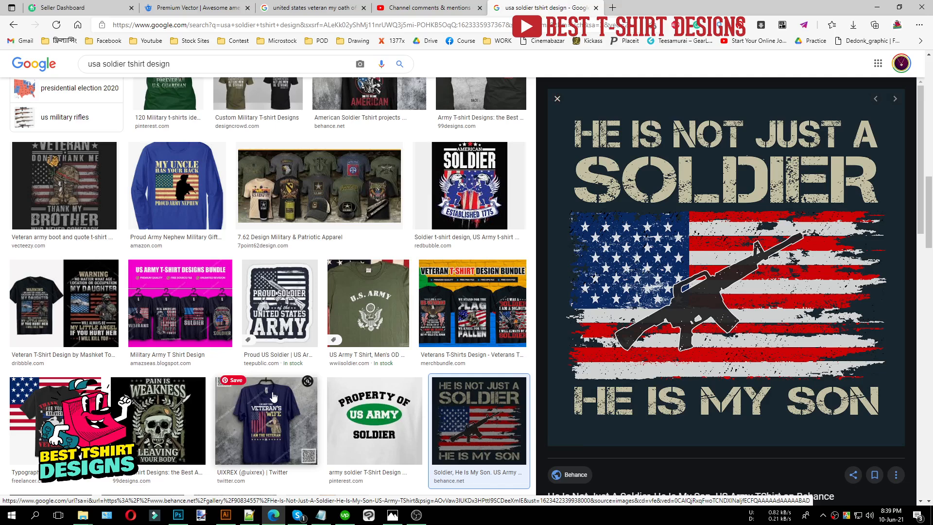
Switch to Illustrator and move the rifle illustration left so it sits above the slogan text.
left_click(231, 522)
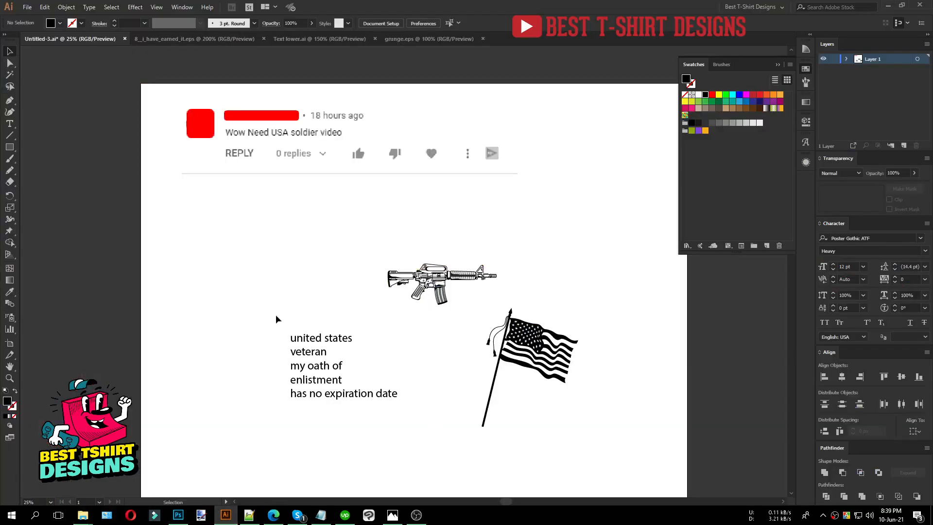
left_click_drag(295, 361, 433, 440)
left_click(444, 382)
scroll(393, 427, "up", 1)
left_click_drag(491, 290, 349, 184)
left_click(349, 185)
left_click_drag(452, 237, 261, 219)
Move the flag illustration up and left, closer to the slogan text.
left_click_drag(197, 171, 384, 270)
left_click(442, 262)
left_click_drag(481, 253, 639, 443)
left_click_drag(622, 346, 562, 307)
left_click(423, 342)
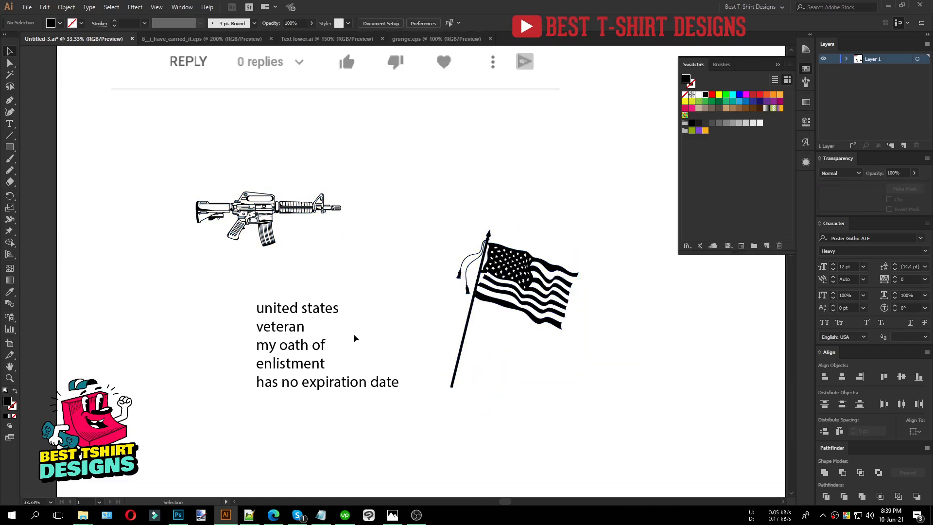
left_click(333, 312)
left_click_drag(471, 209, 576, 354)
left_click(532, 349)
scroll(408, 323, "up", 2)
left_click_drag(427, 250, 551, 369)
left_click(523, 384)
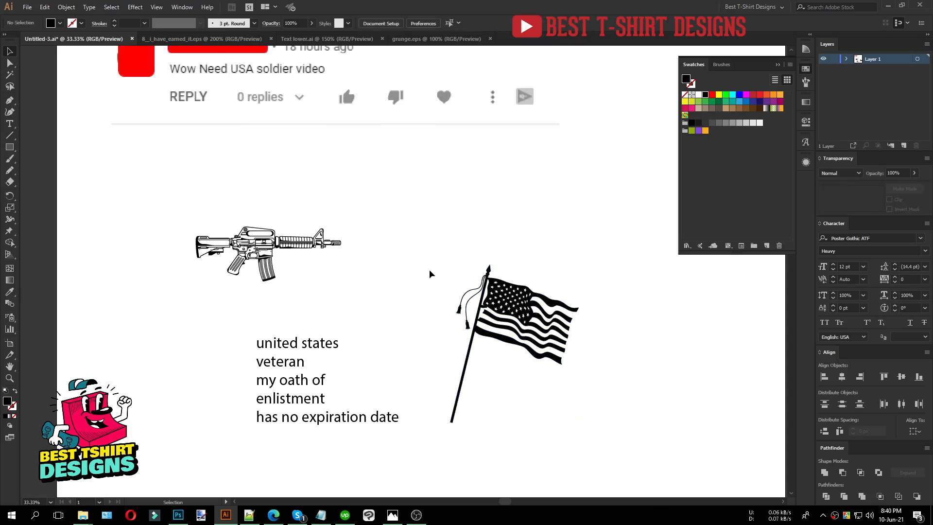
left_click_drag(430, 249, 635, 439)
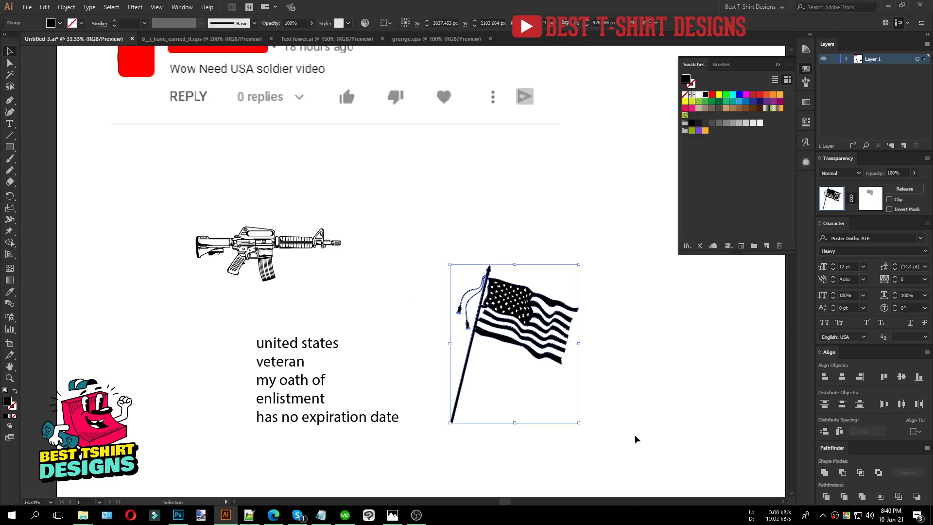
left_click(494, 379)
left_click_drag(426, 239, 577, 442)
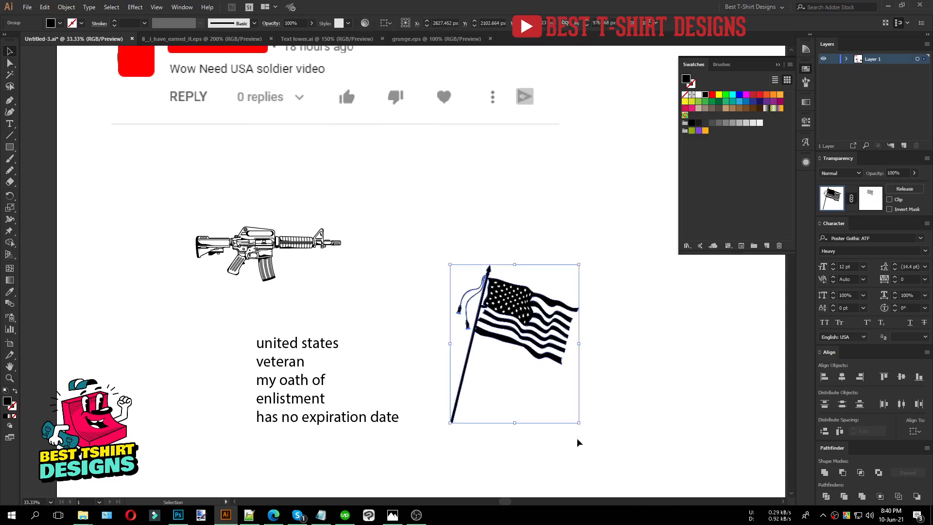
left_click(537, 415)
left_click_drag(425, 244, 565, 411)
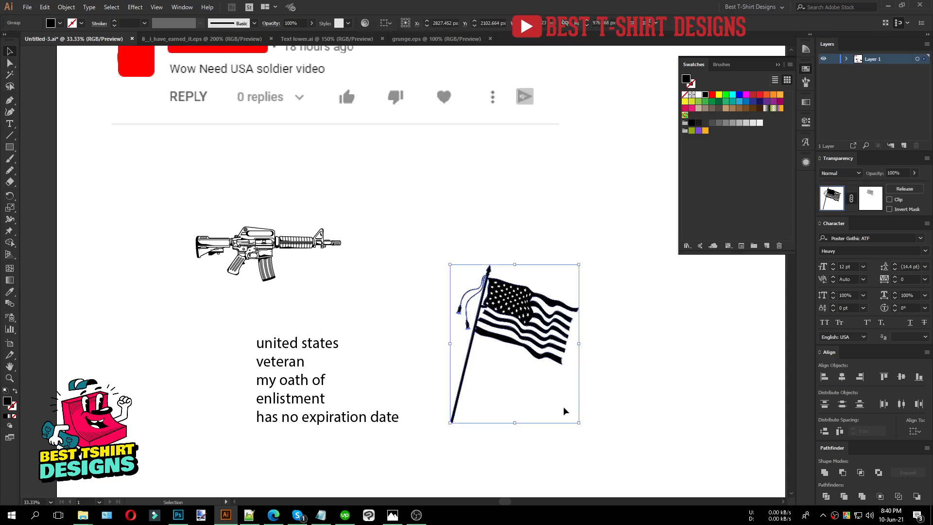
left_click(522, 377)
Review the soldier artwork in the i_have_earned_it EPS file and its Freepik page, and return to the Untitled-3 document in Illustrator.
left_click(190, 39)
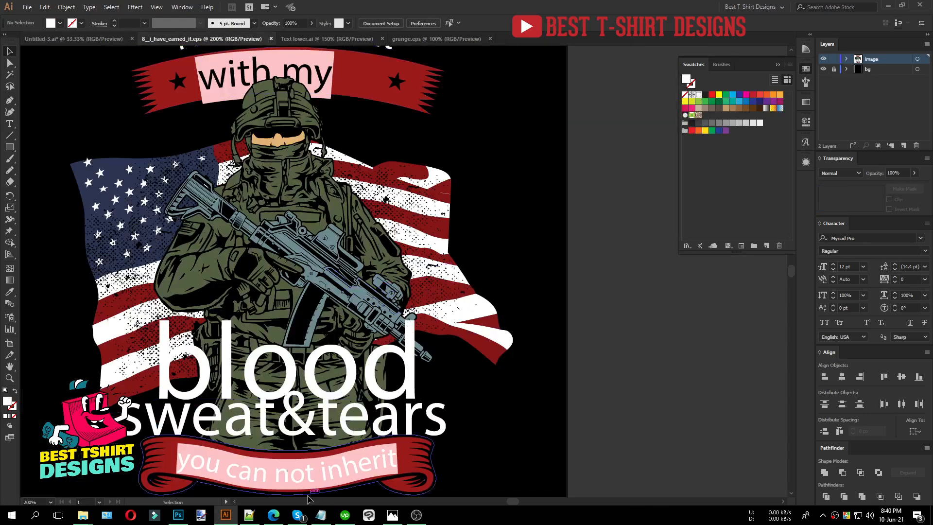
left_click(273, 515)
left_click(241, 6)
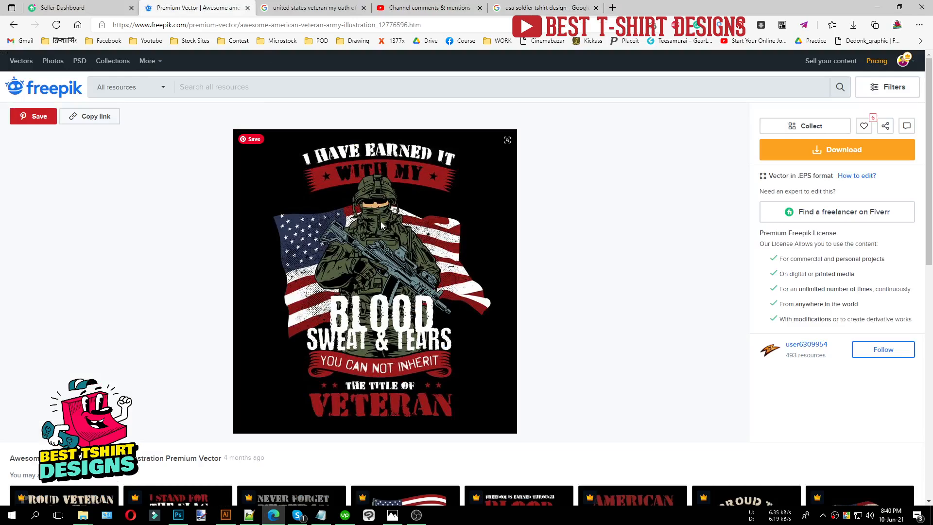
left_click(227, 518)
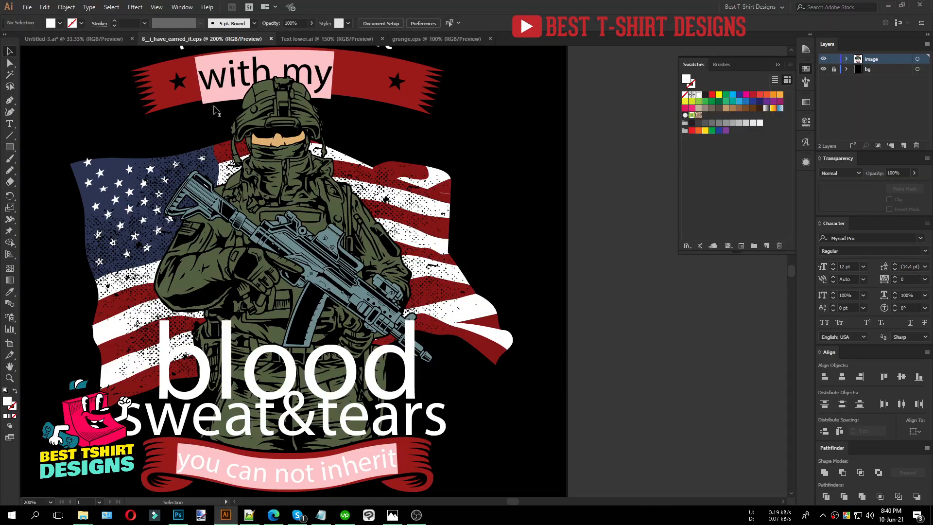
left_click(107, 38)
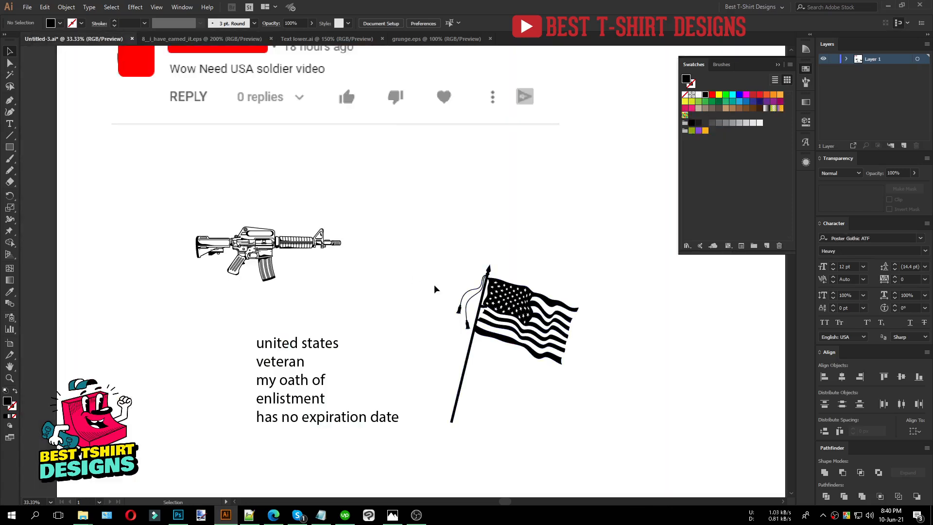
Move the flag illustration down and to the right to free space in the middle of the artboard.
left_click_drag(417, 253, 581, 424)
left_click_drag(510, 309, 591, 365)
left_click(475, 334)
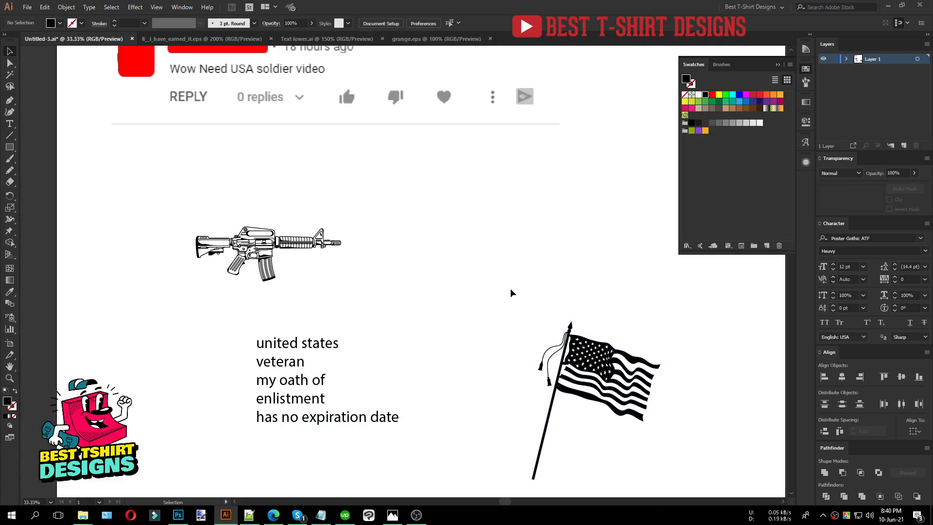
Draw a square about 468 px wide between the rifle and the flag, with no fill and a 20 pt black stroke.
scroll(513, 279, "up", 1)
left_click(9, 147)
left_click_drag(323, 238, 437, 351)
scroll(380, 329, "up", 1)
key("shift+x")
key("v")
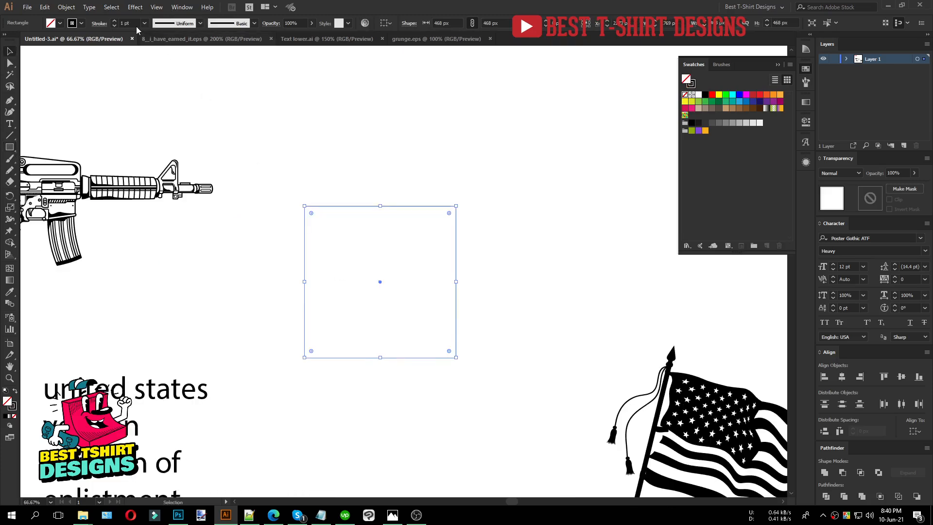
scroll(136, 26, "up", 1)
left_click(343, 165)
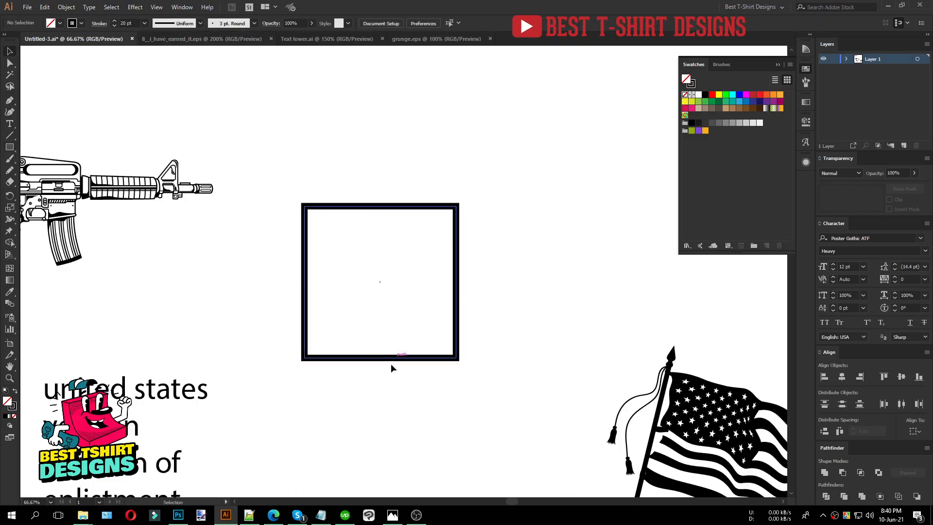
left_click_drag(281, 180, 506, 376)
left_click_drag(498, 412, 492, 390)
left_click(293, 242)
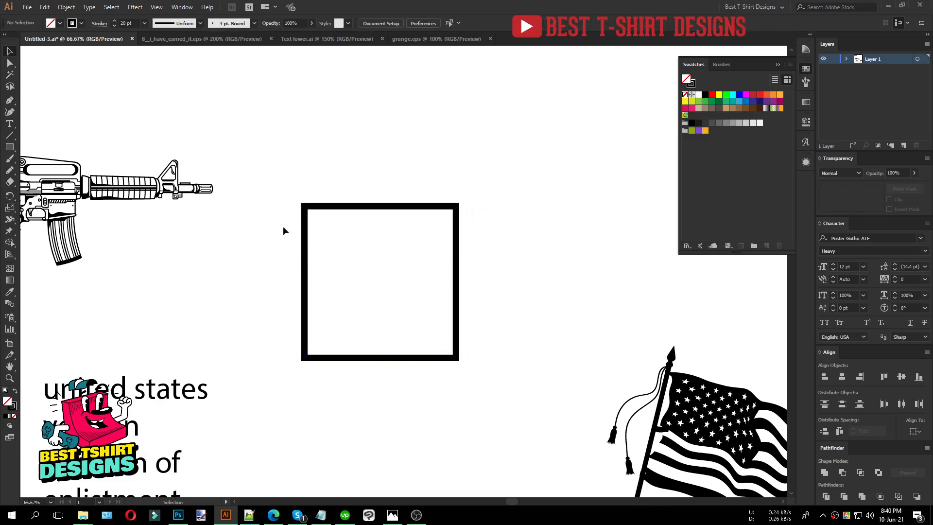
Add an anchor point at the middle of the square's bottom edge.
left_click_drag(271, 185, 513, 391)
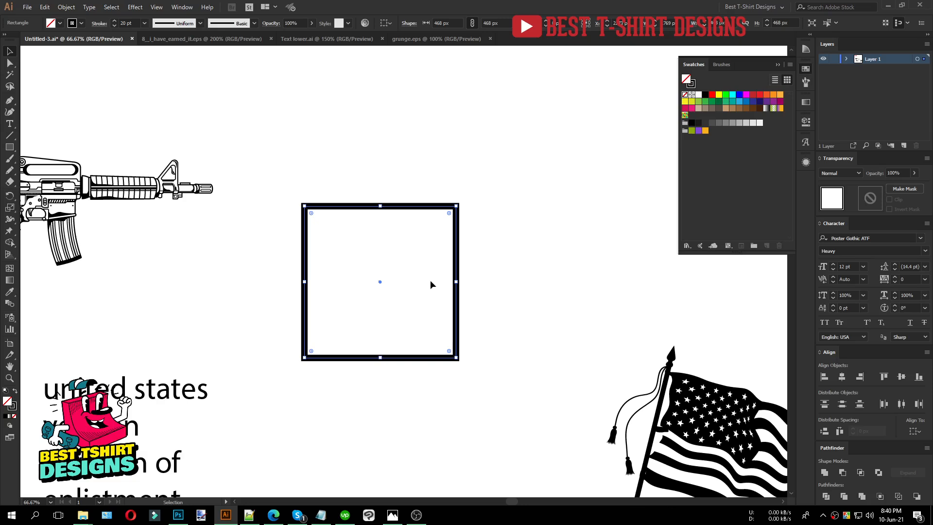
left_click_drag(267, 177, 502, 401)
left_click(11, 102)
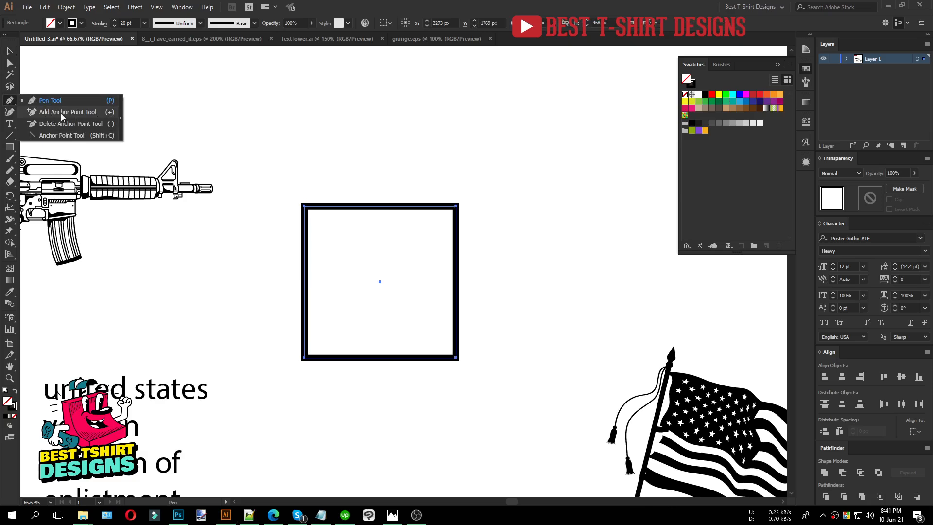
left_click(109, 115)
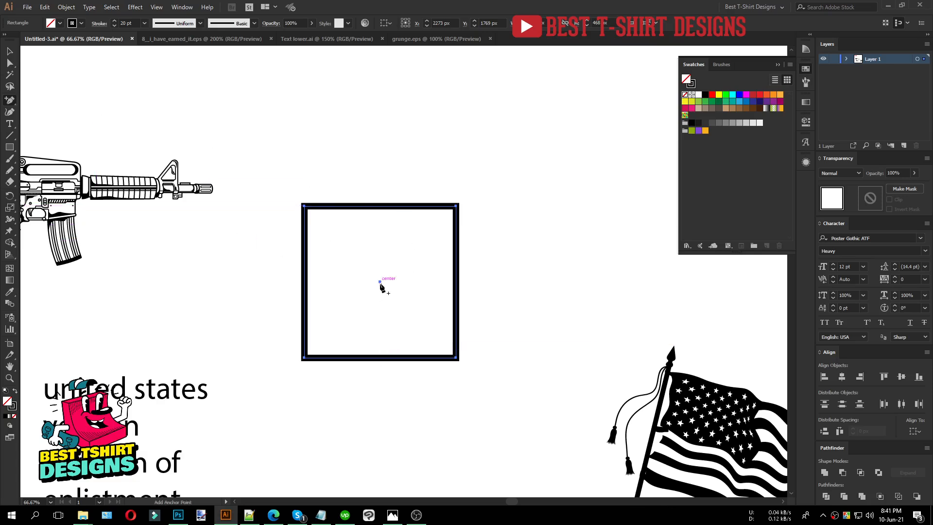
left_click(382, 358)
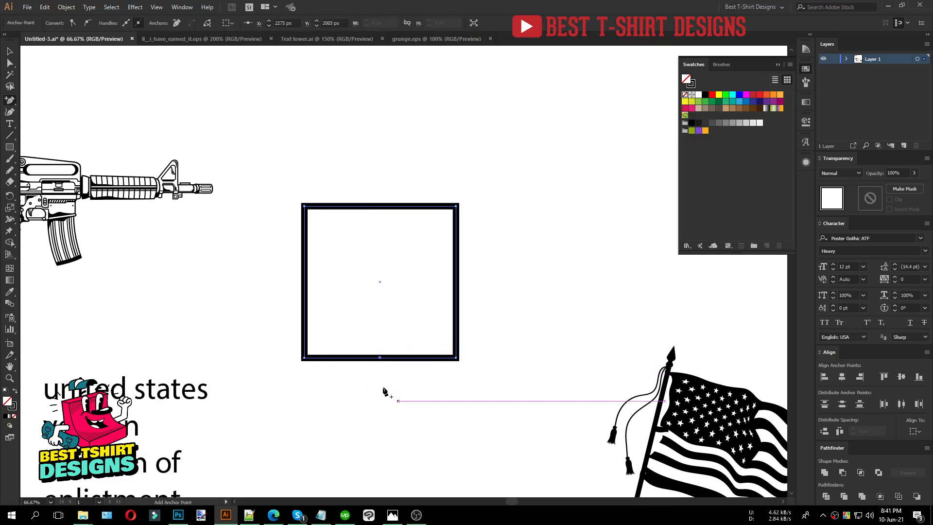
Move the square about 60 px left and 30 px up.
key("v")
mouse_move(436, 358)
left_mouse_down()
mouse_move(434, 309)
mouse_move(431, 352)
left_mouse_up()
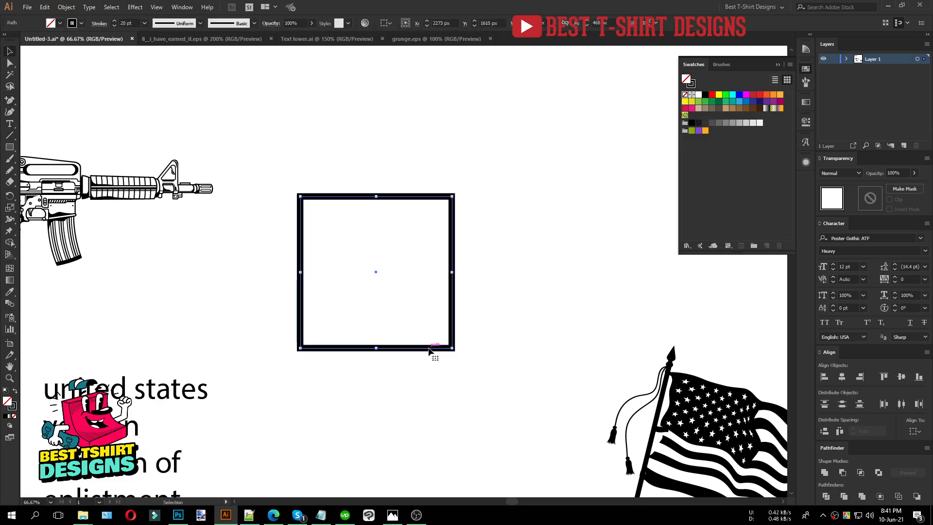
left_click_drag(266, 164, 491, 380)
left_click_drag(453, 306, 431, 301)
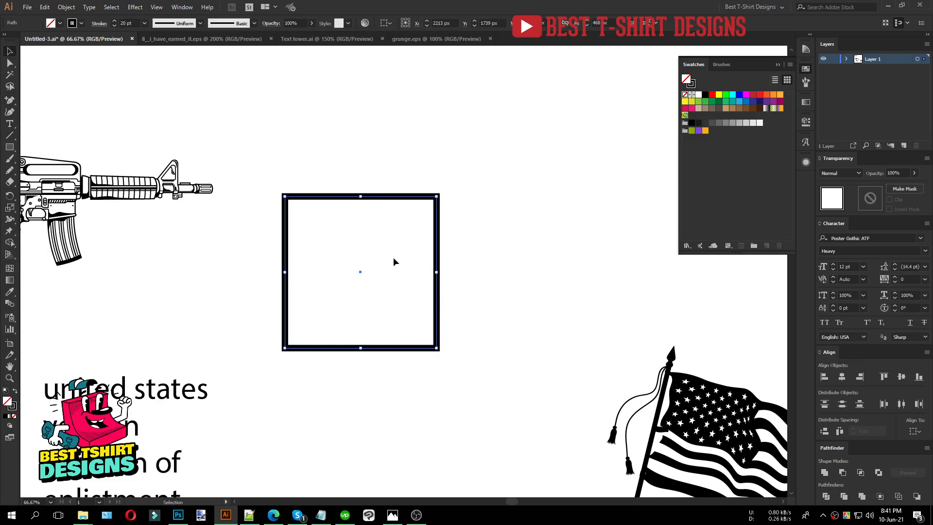
left_click(393, 259)
Shift only the square's bottom middle anchor point down 100 px to form a pointed base.
left_click_drag(343, 327, 408, 396)
left_click(10, 64)
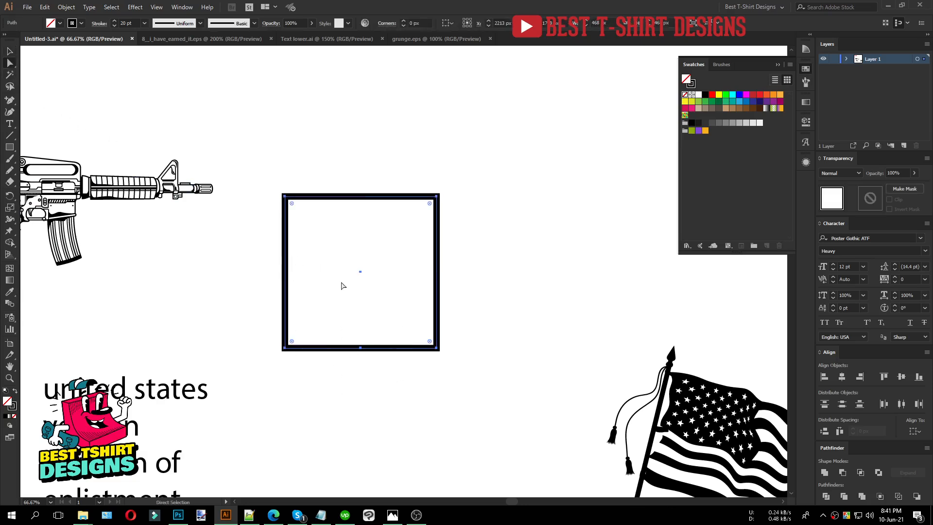
left_click_drag(345, 332, 377, 381)
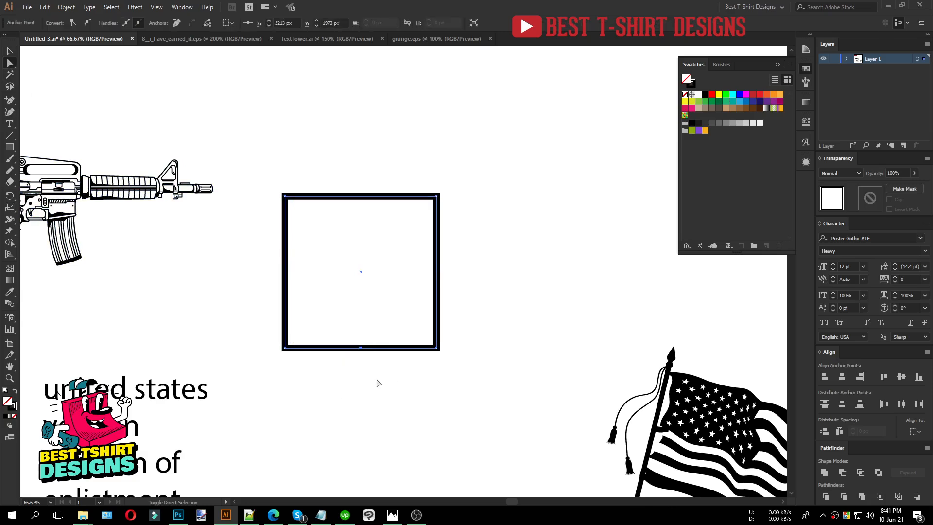
key("shift+Down")
key("shift+Down")
key("shift+Down")
key("shift+Down")
key("shift+Down")
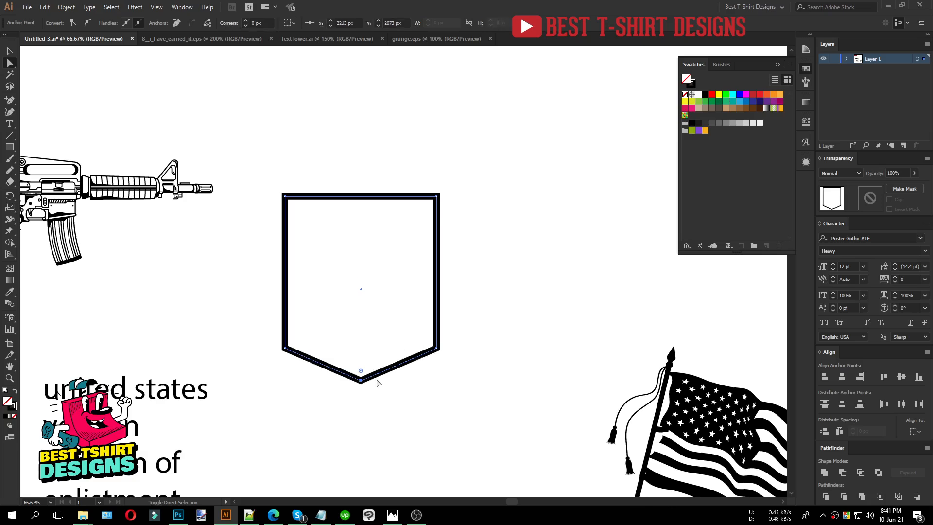
key("shift+Down")
key("shift+Up")
key("v")
left_click(375, 285)
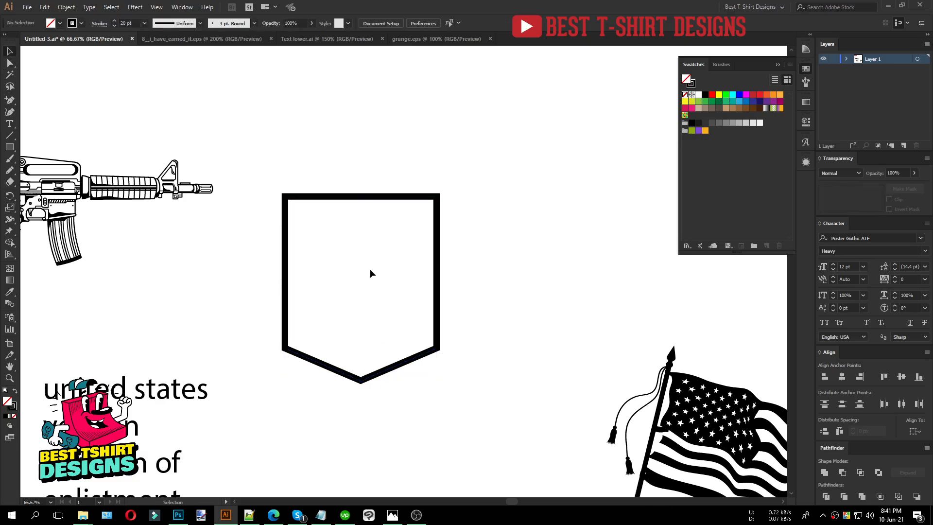
Round the shape's two lower side corners as far as shown by a wide curve, turning the outline into a shield.
left_click_drag(262, 294, 452, 403)
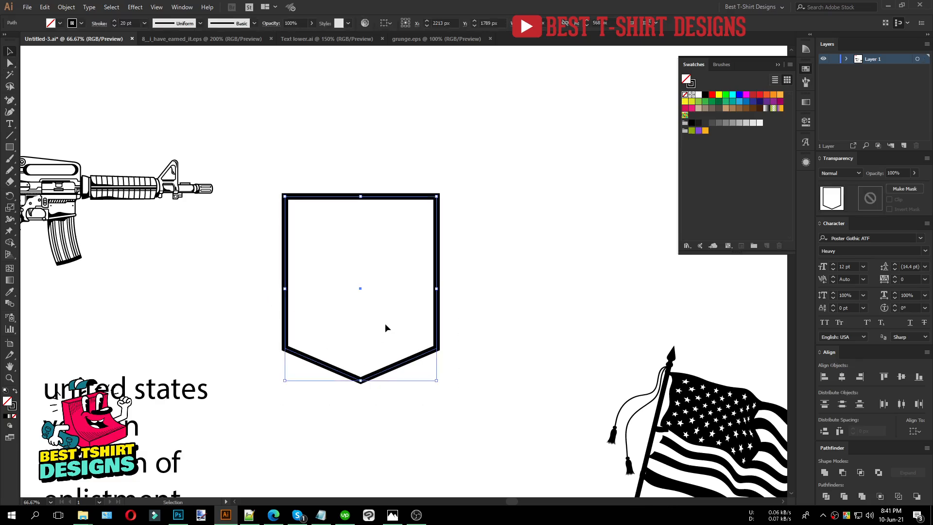
left_click(316, 349)
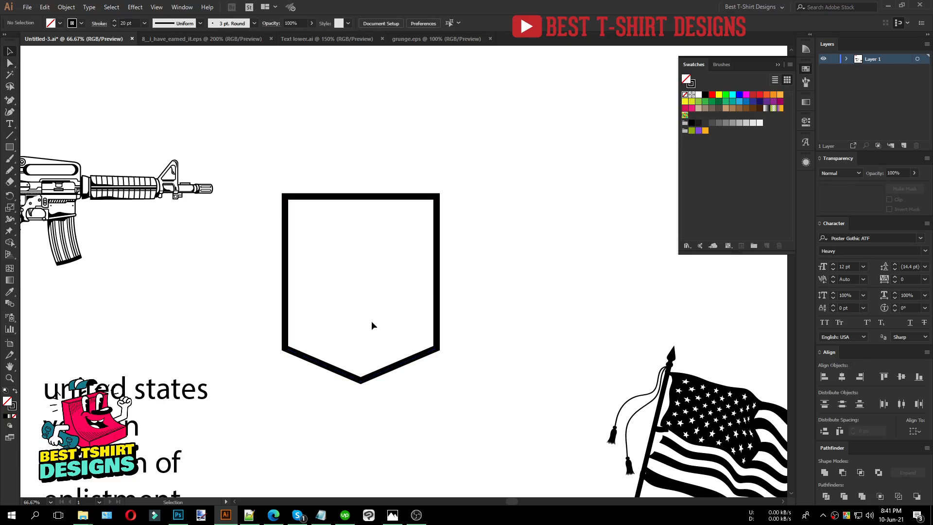
key("a")
left_click(286, 348)
left_click(286, 348)
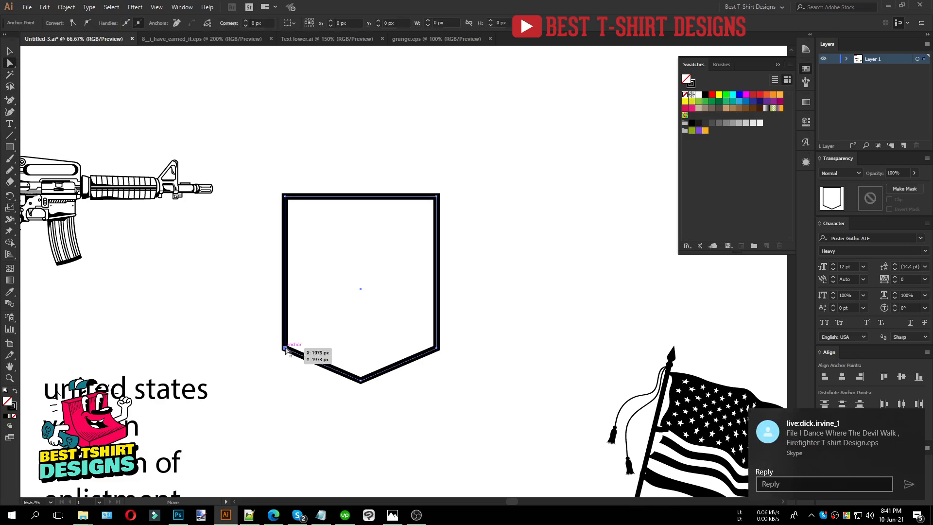
left_click(437, 348, "shift")
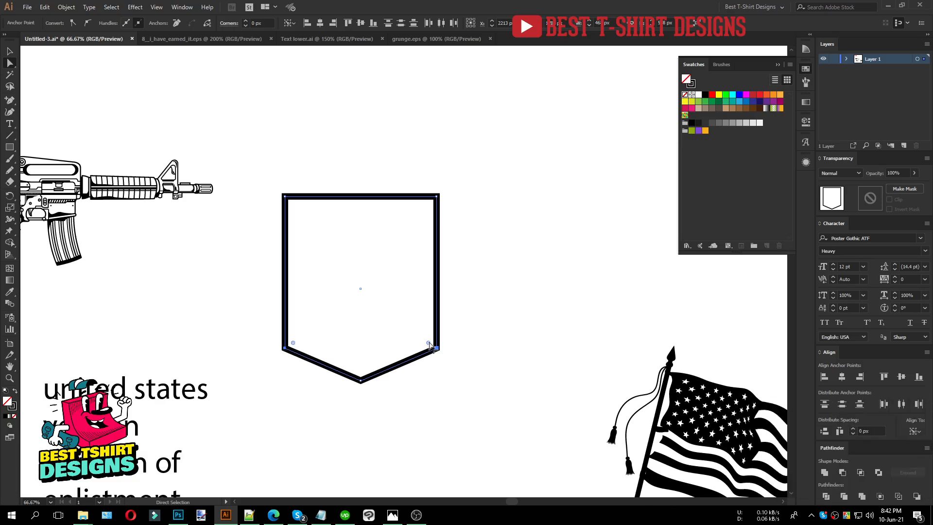
left_click_drag(429, 344, 307, 234)
key("v")
left_click(473, 335)
left_click_drag(483, 386, 335, 253)
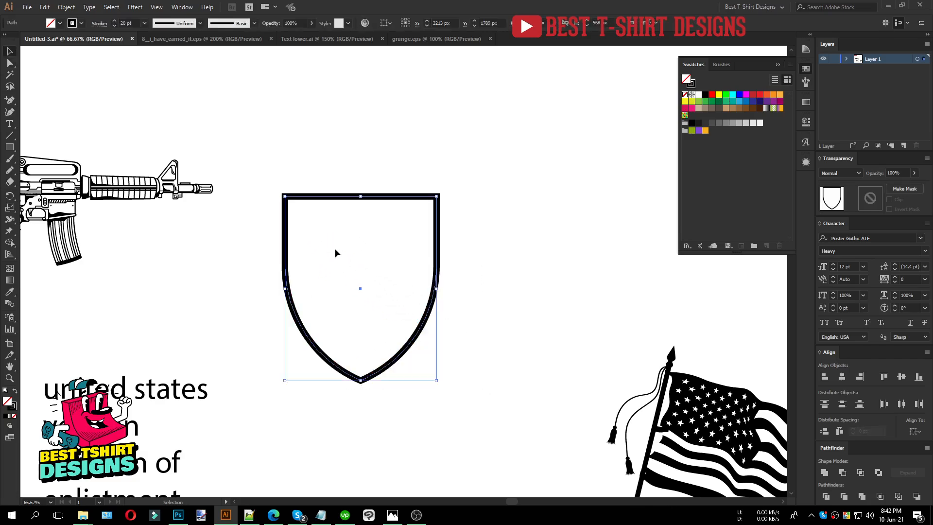
scroll(316, 240, "up", 1)
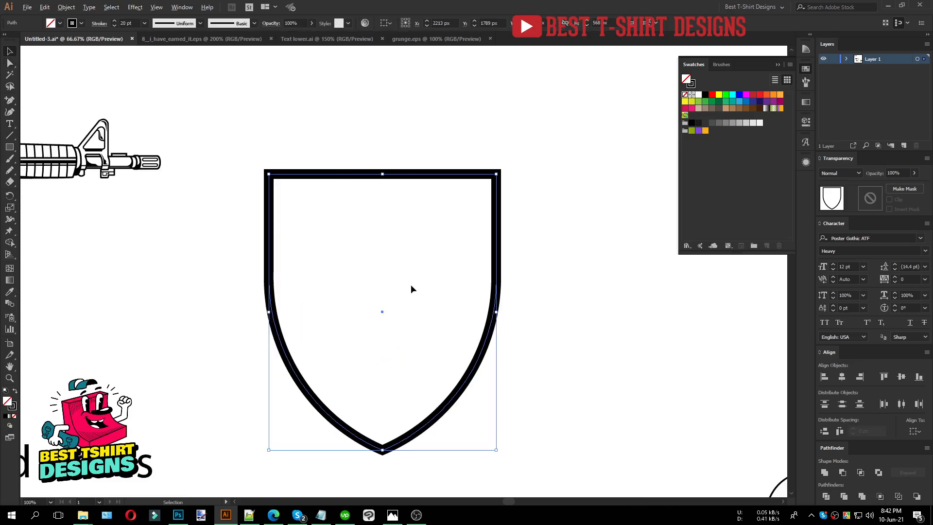
scroll(411, 289, "down", 1)
left_click(508, 412)
left_click_drag(508, 412, 363, 254)
scroll(364, 251, "up", 1)
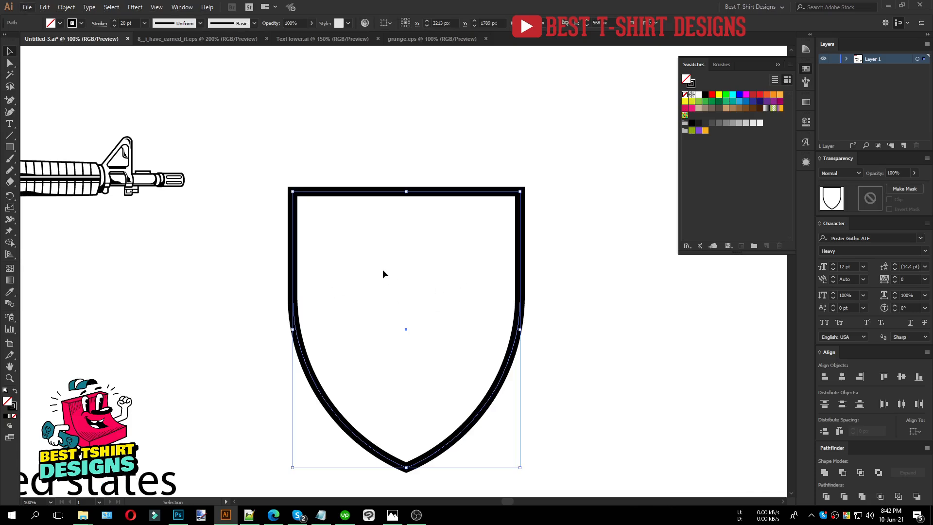
scroll(383, 272, "down", 1)
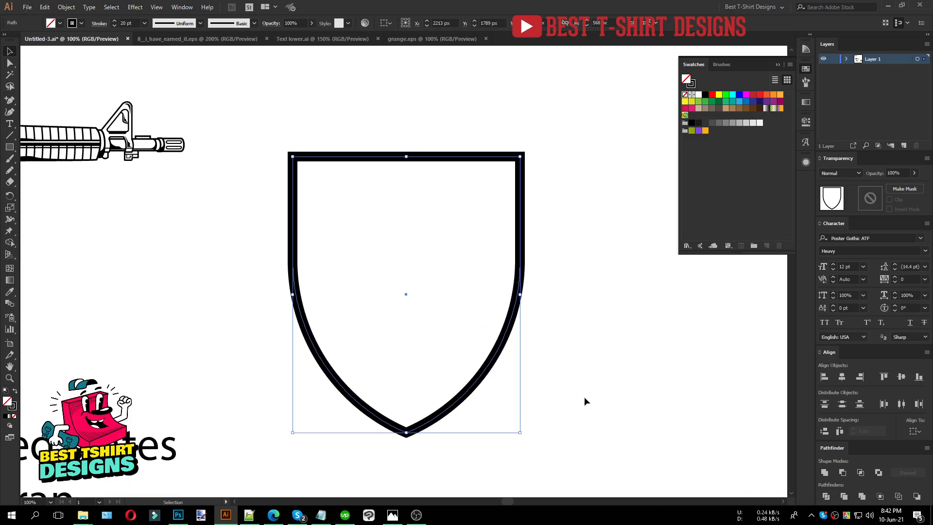
Create an offset copy of the shield outline 30 px outward with miter joins, then deselect it.
left_click(62, 10)
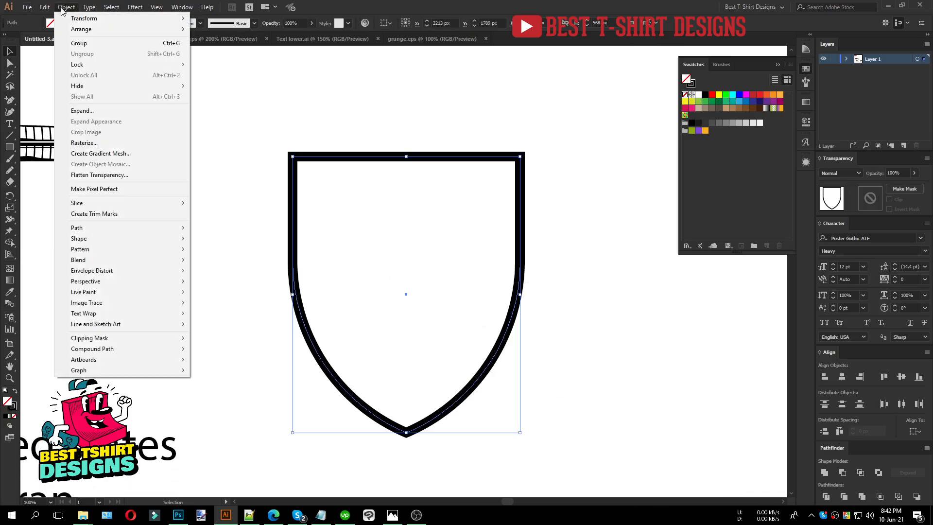
mouse_move(114, 234)
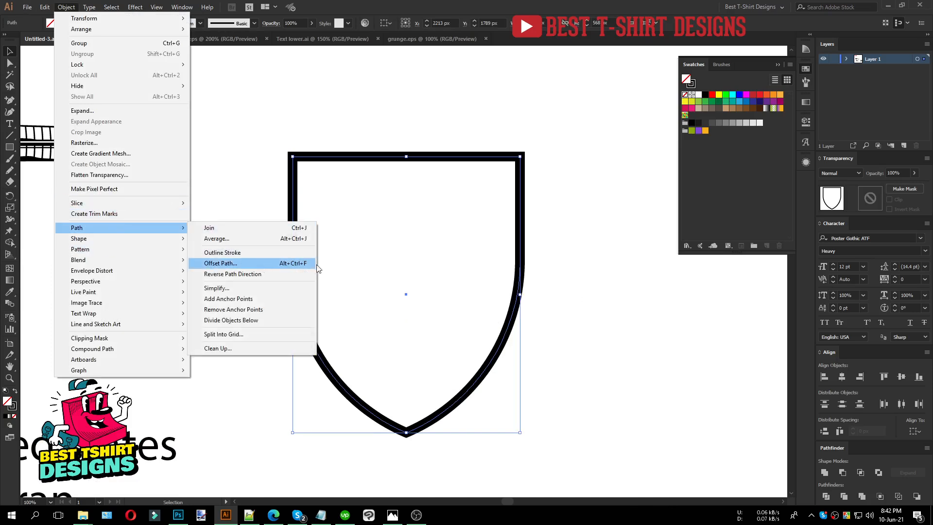
left_click(281, 264)
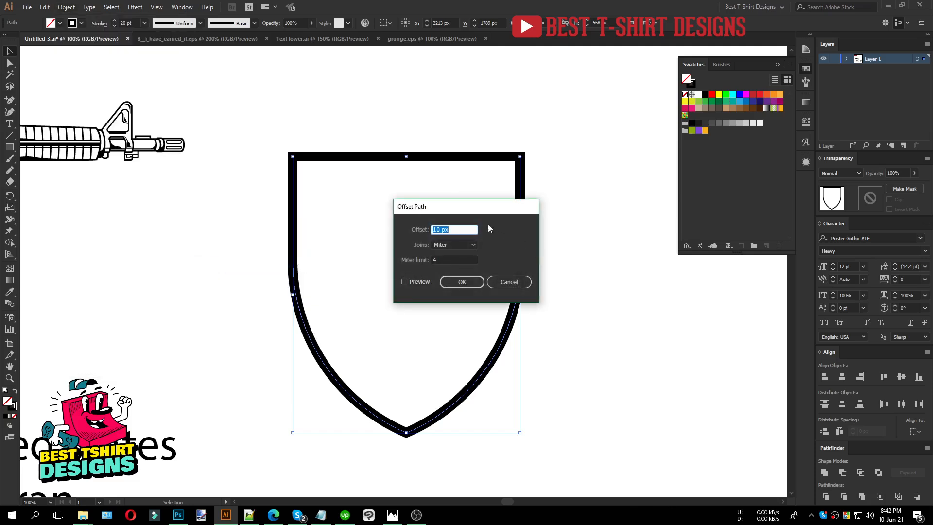
left_click_drag(452, 215, 421, 208)
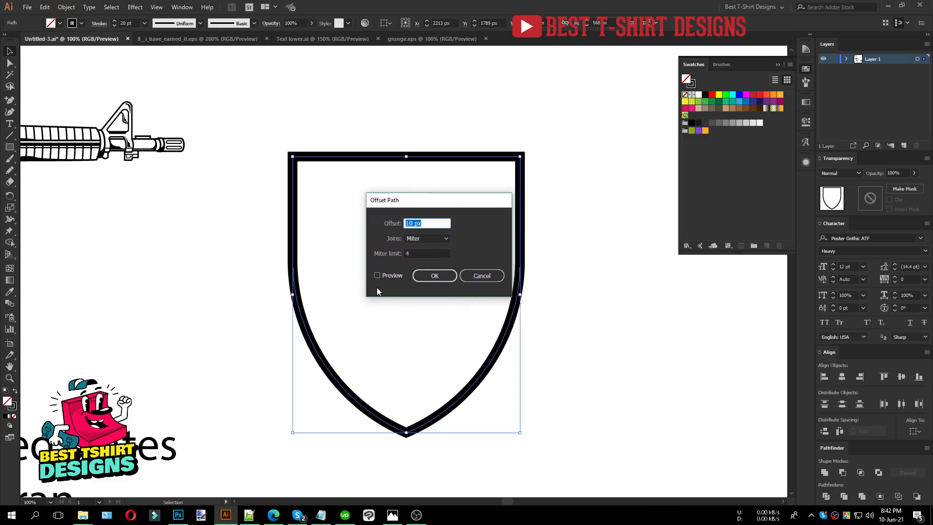
left_click(384, 276)
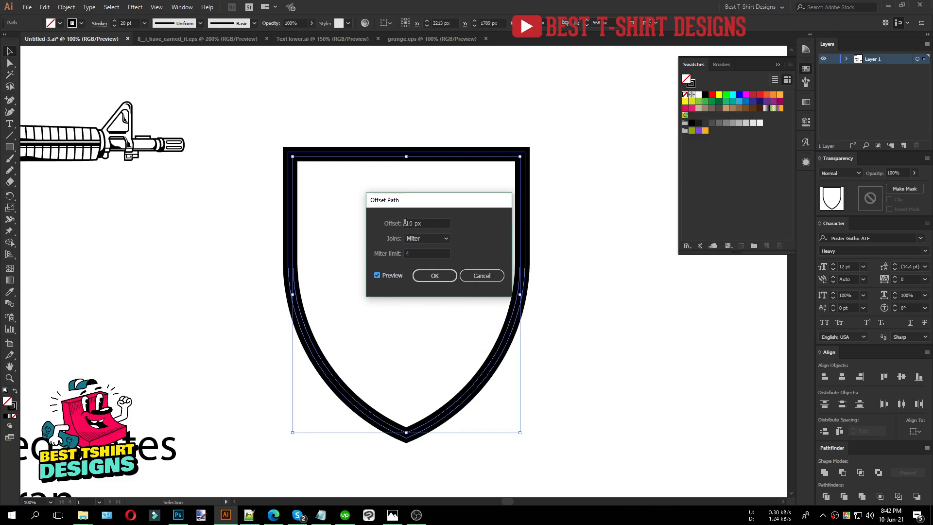
scroll(427, 221, "up", 2)
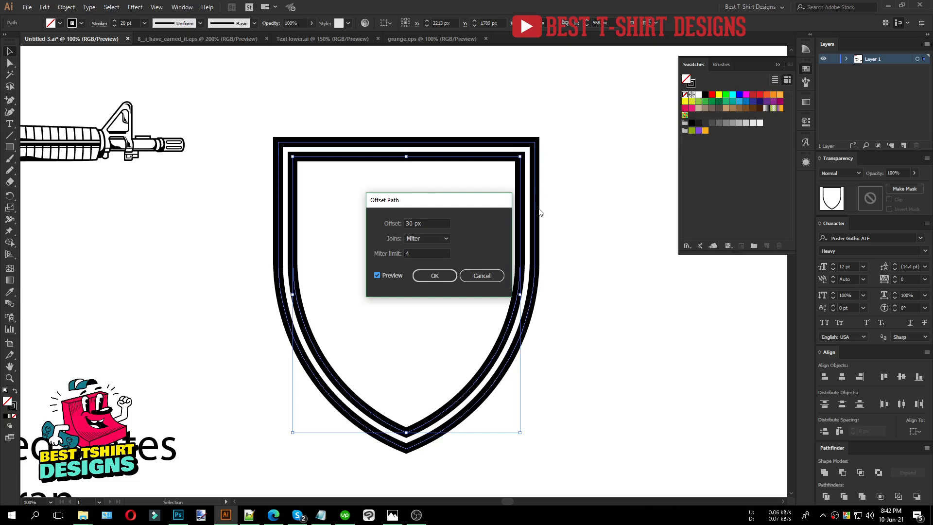
left_click(447, 279)
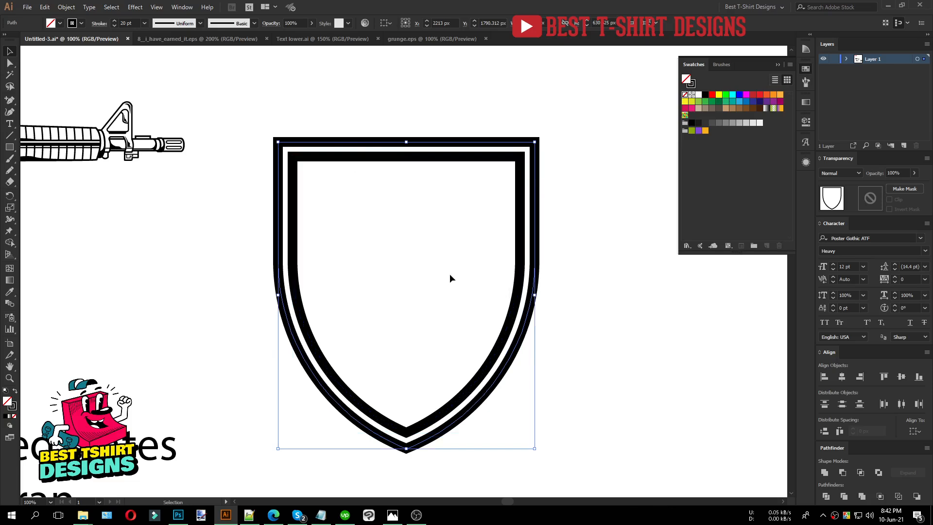
left_click(450, 278)
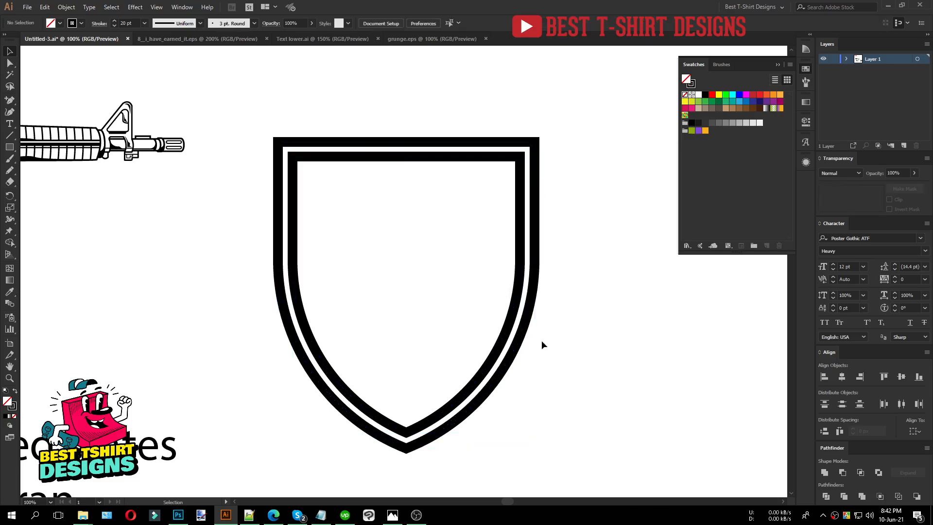
left_click(531, 312)
left_click(522, 287)
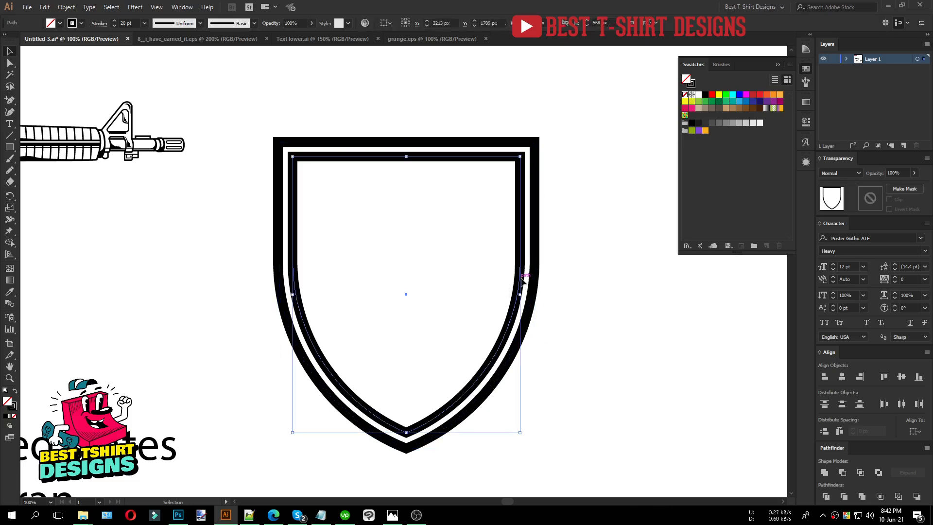
left_click(536, 289)
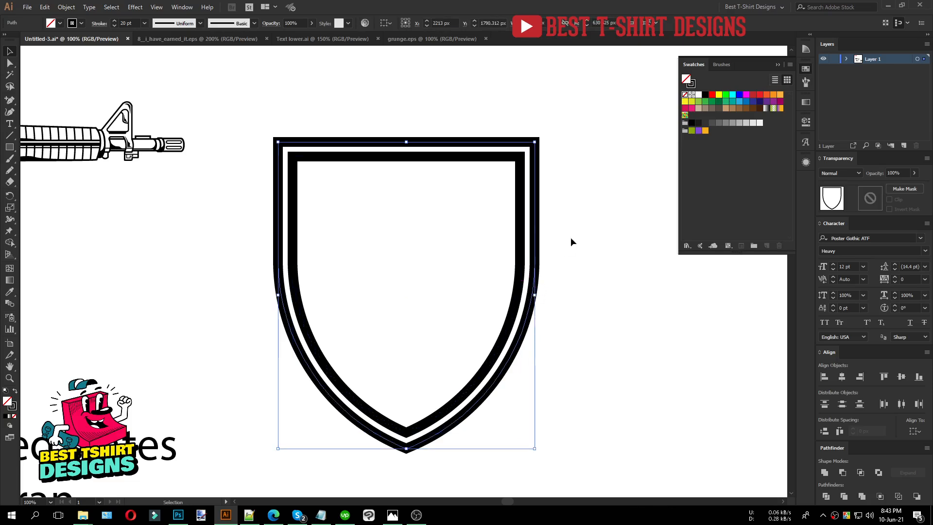
left_click(348, 162)
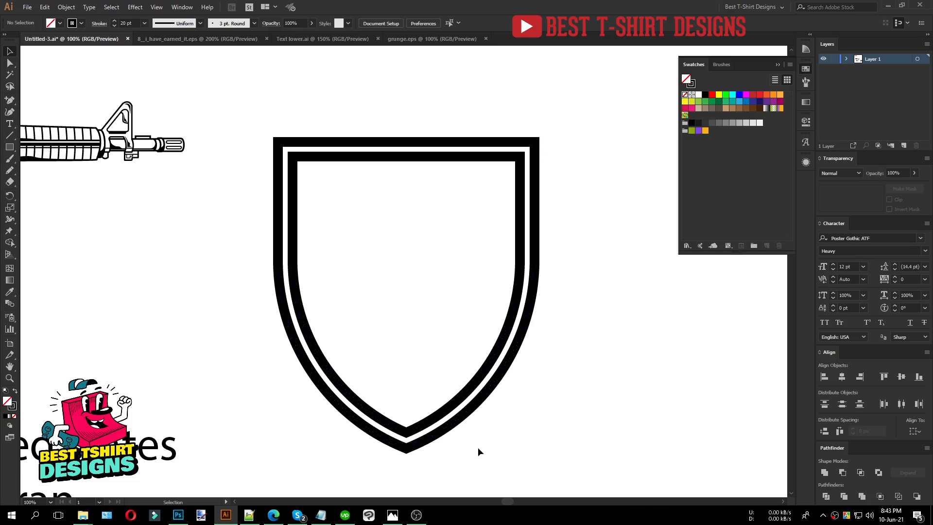
Add six anchor points to the outer shield: one midway on each straight side, two quartering the top edge, and one on each lower curve.
left_click(9, 101)
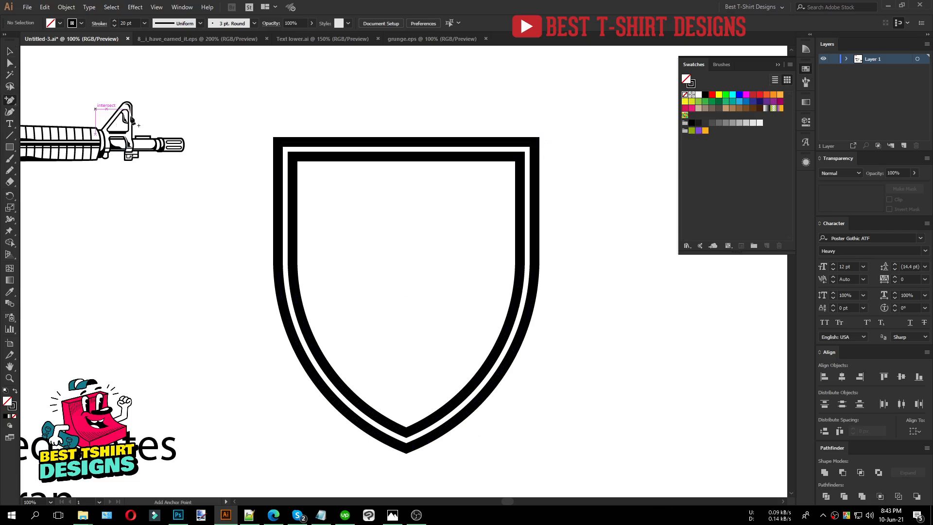
left_click(279, 208)
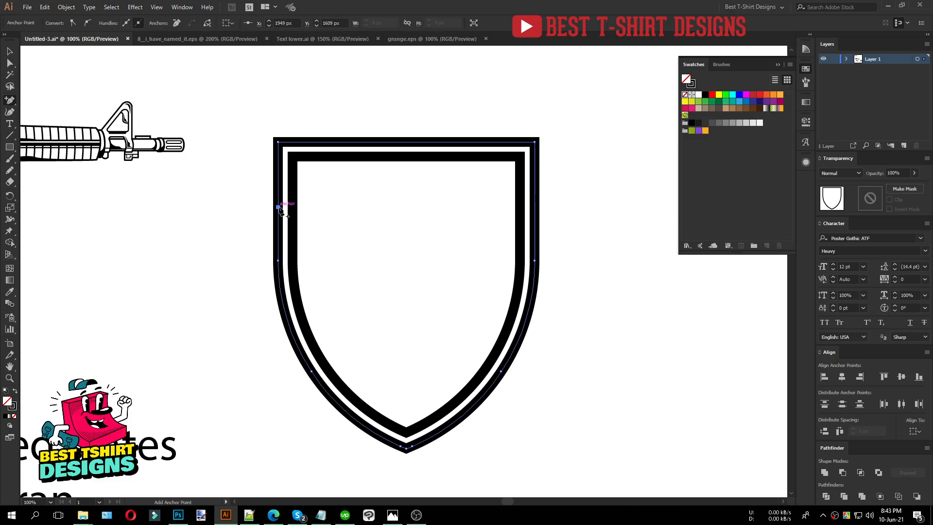
left_click(535, 209)
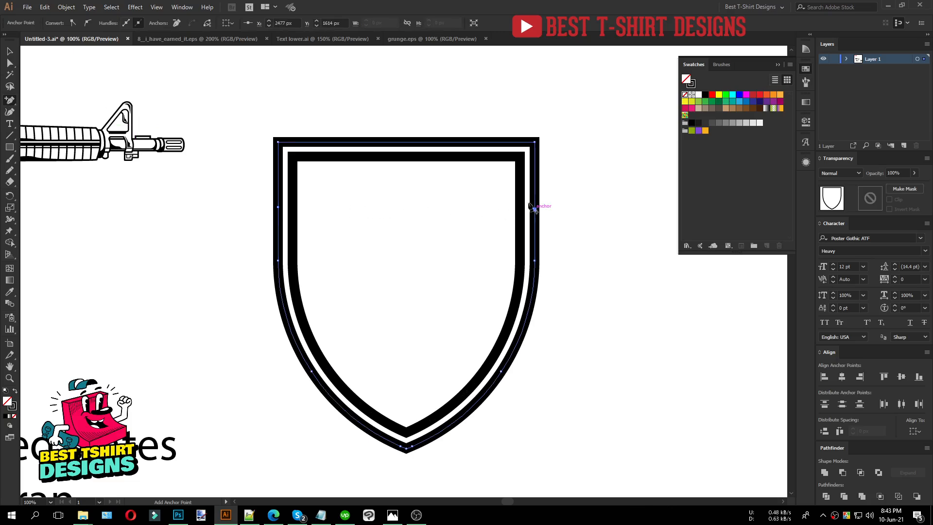
left_click(474, 142)
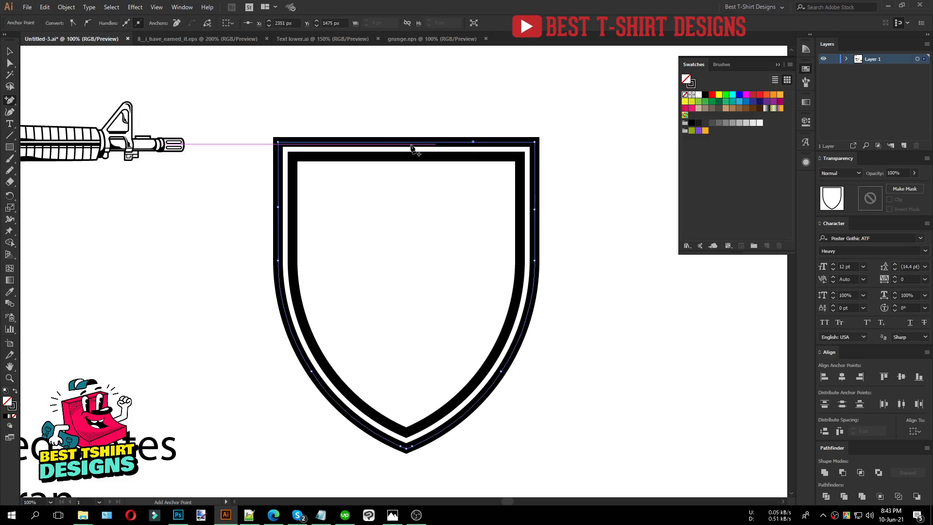
left_click(342, 142)
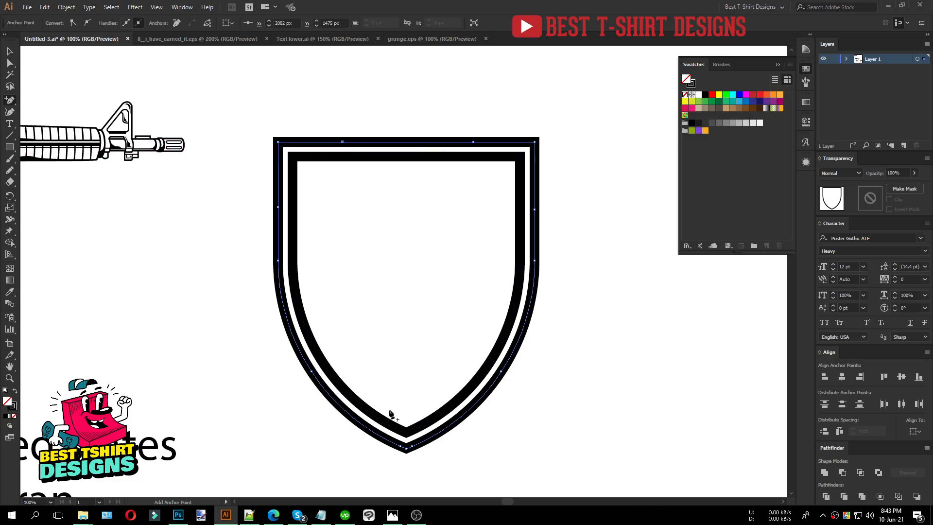
left_click(343, 410)
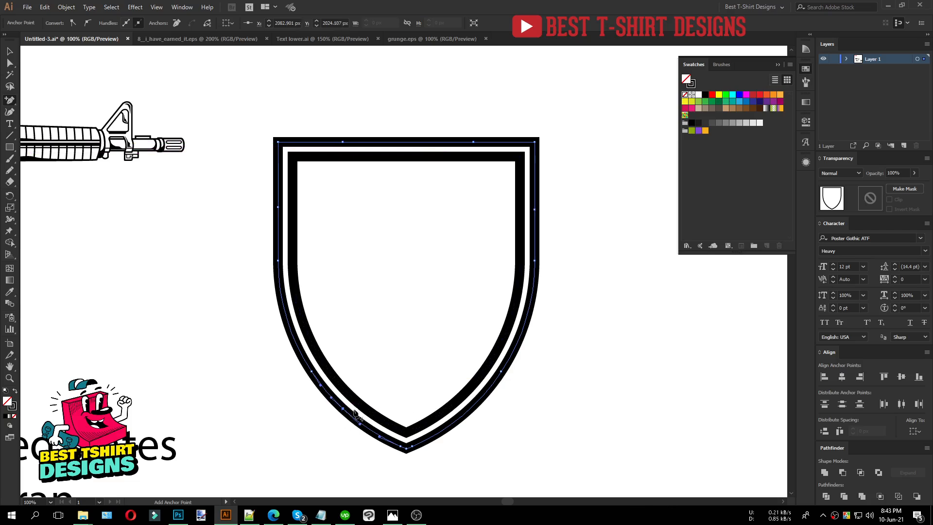
left_click(471, 408)
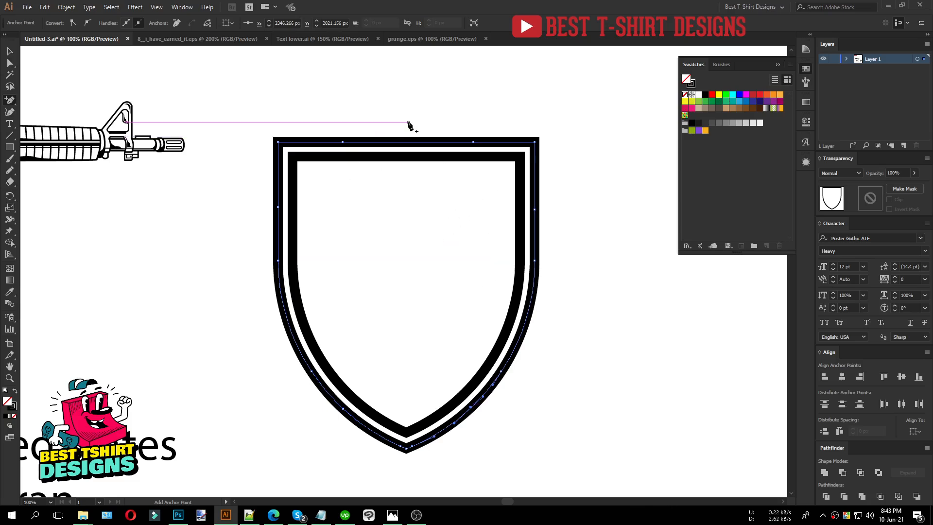
scroll(410, 129, "up", 2)
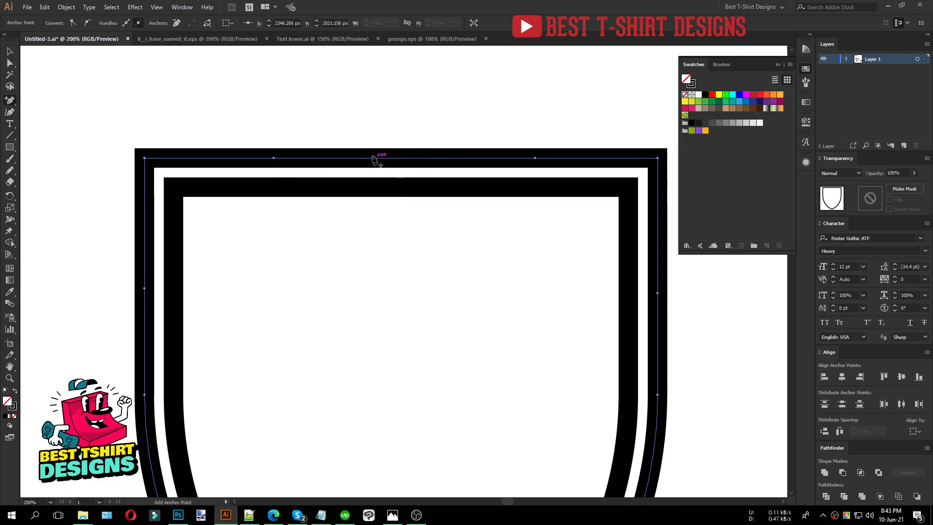
key("a")
left_click(274, 159)
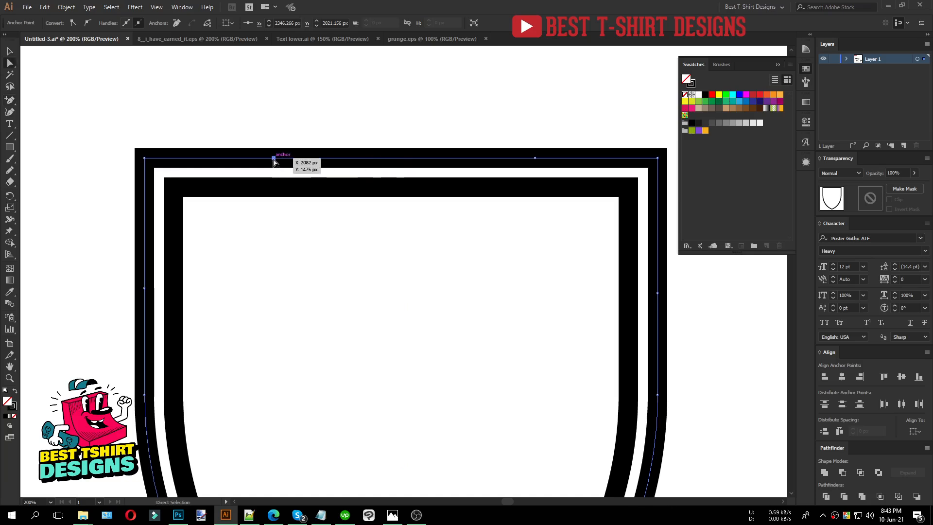
key("Delete")
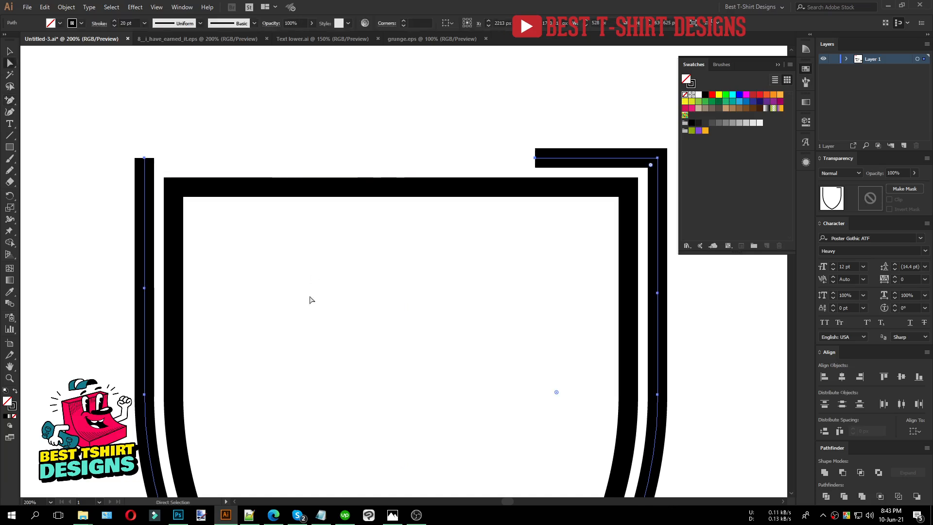
key("ctrl+z")
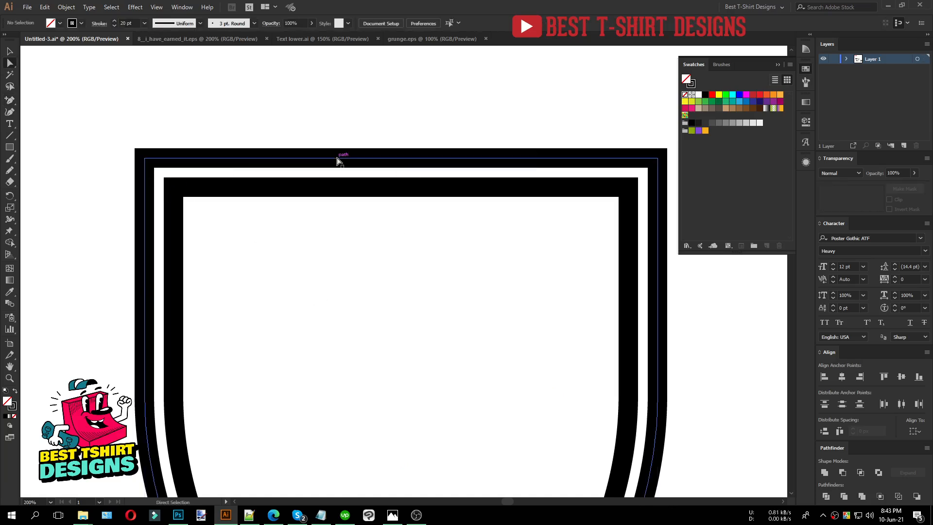
Open a gap in the outer shield's top edge by adding an anchor point at its middle and deleting that point.
left_click(407, 158)
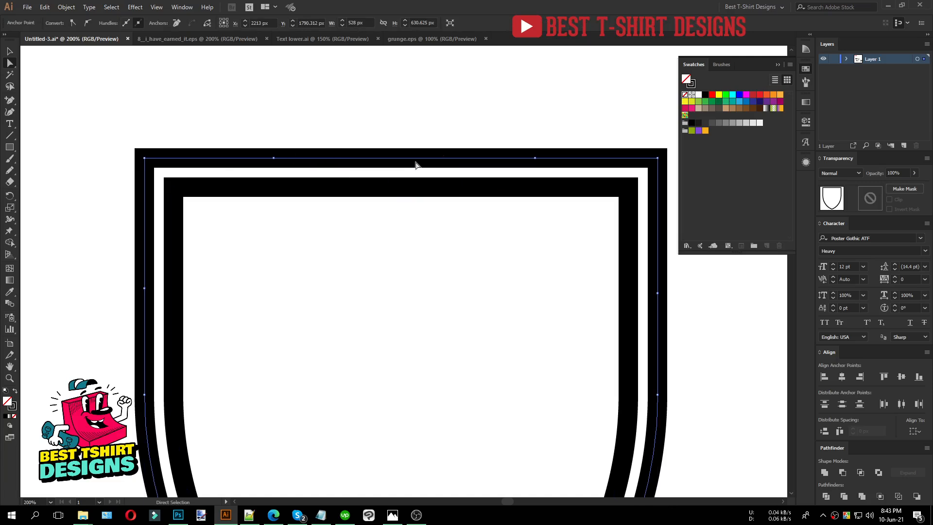
left_click(11, 102)
left_click(398, 159)
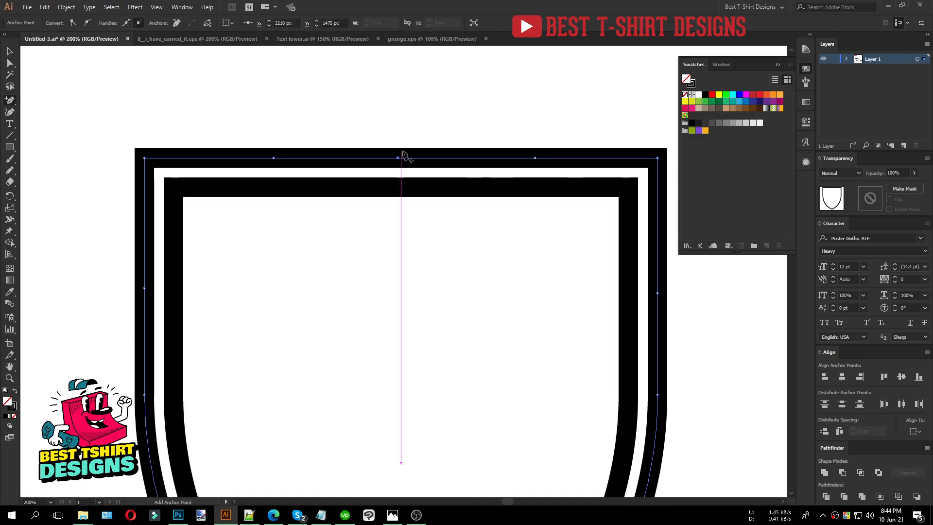
key("a")
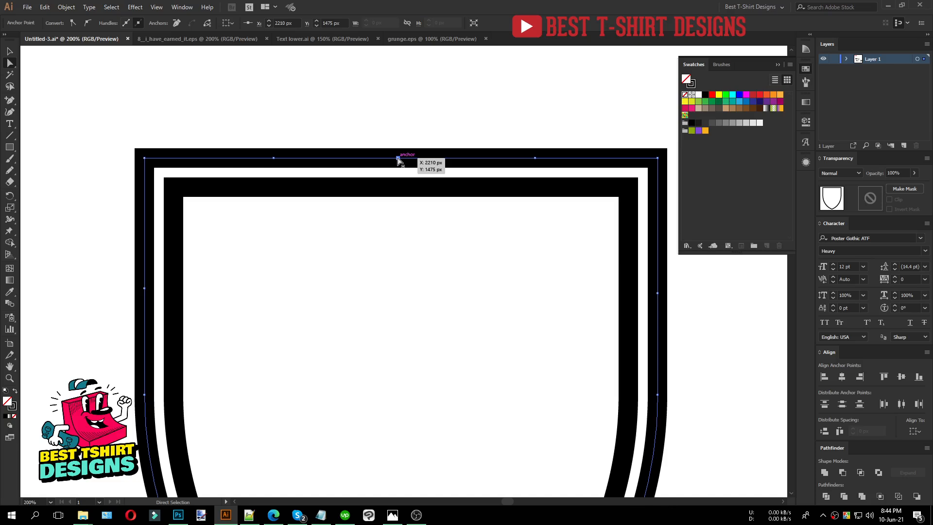
key("Delete")
Delete the outer shield's right-hand anchors between the added side point and the added lower curve point, opening a gap there.
scroll(389, 155, "down", 2)
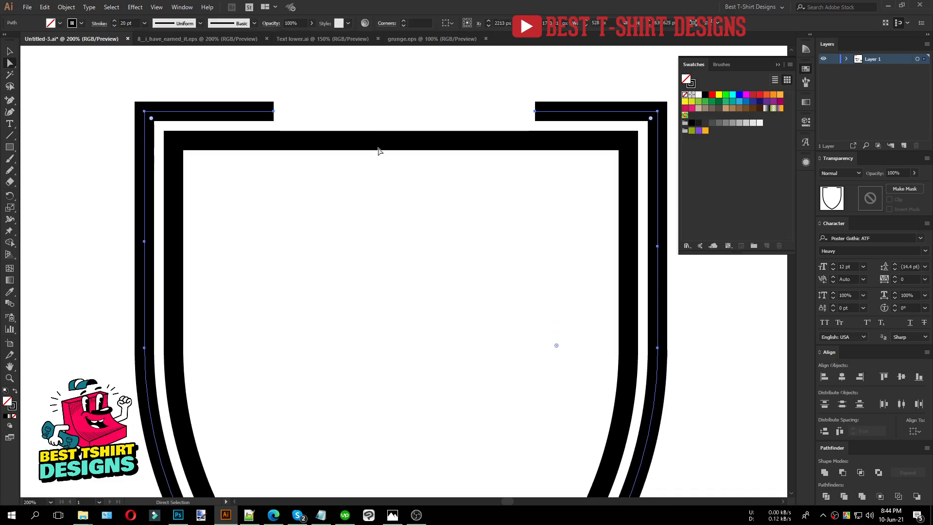
scroll(350, 138, "down", 1, "alt")
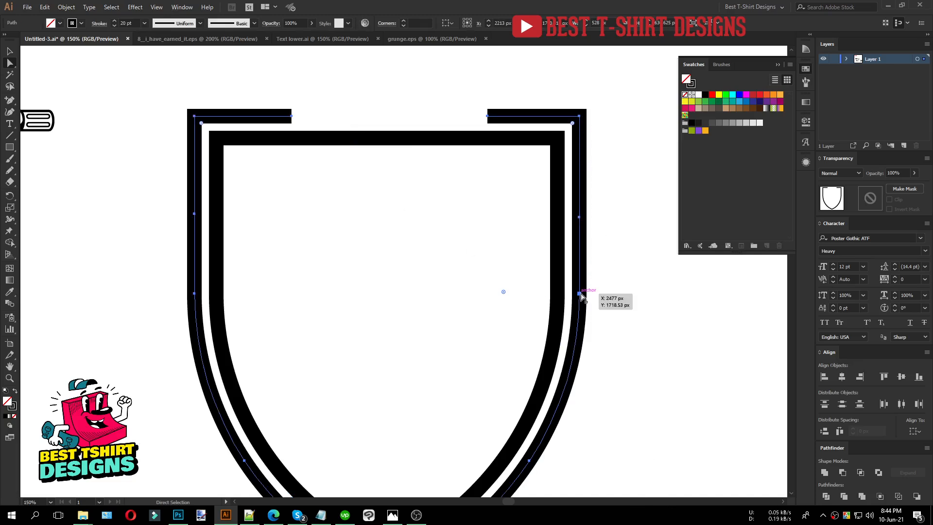
scroll(553, 368, "down", 2)
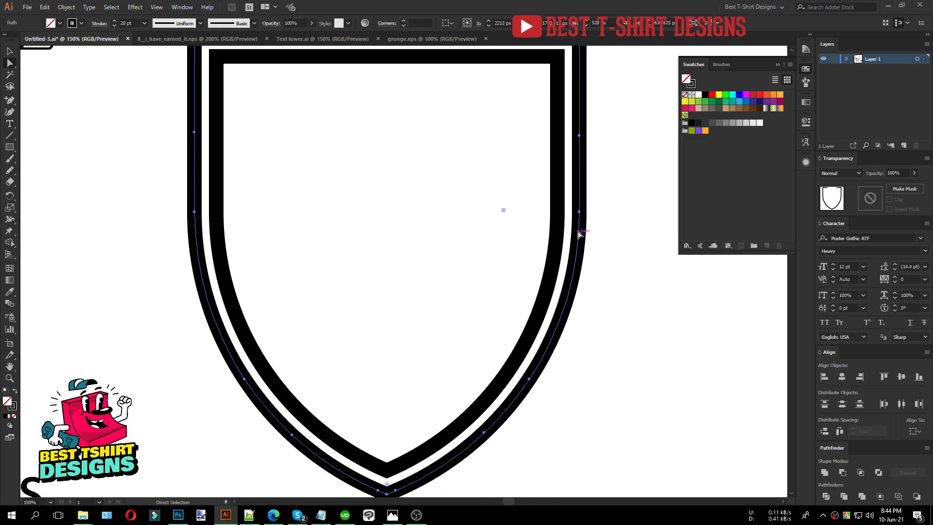
key("ctrl+shift+a")
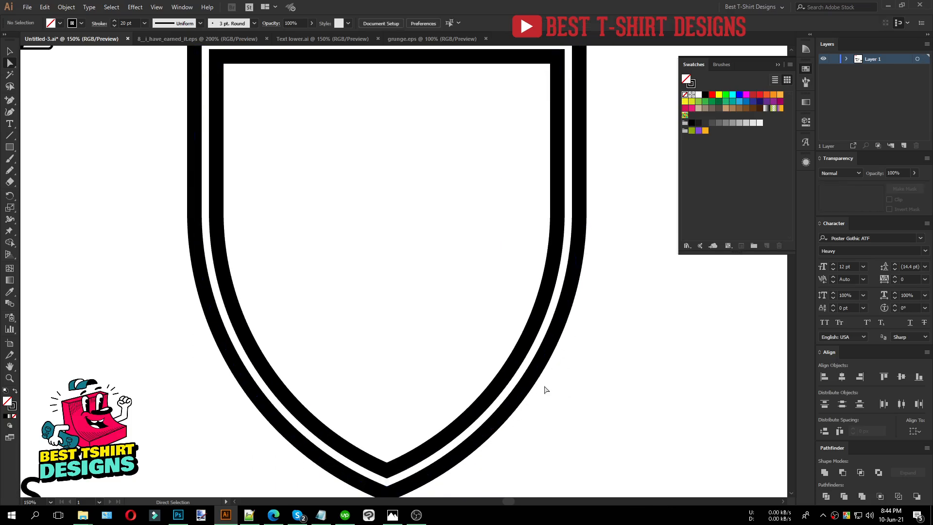
left_click(530, 381)
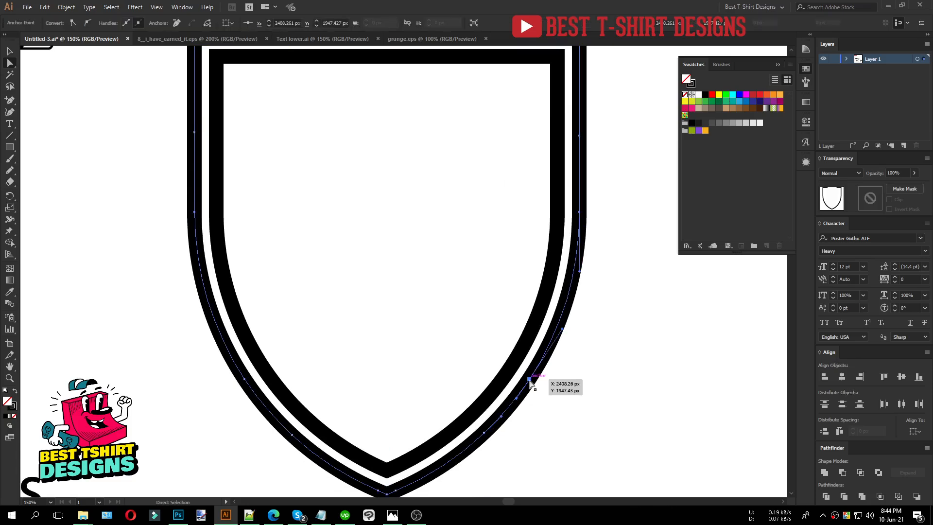
key("Delete")
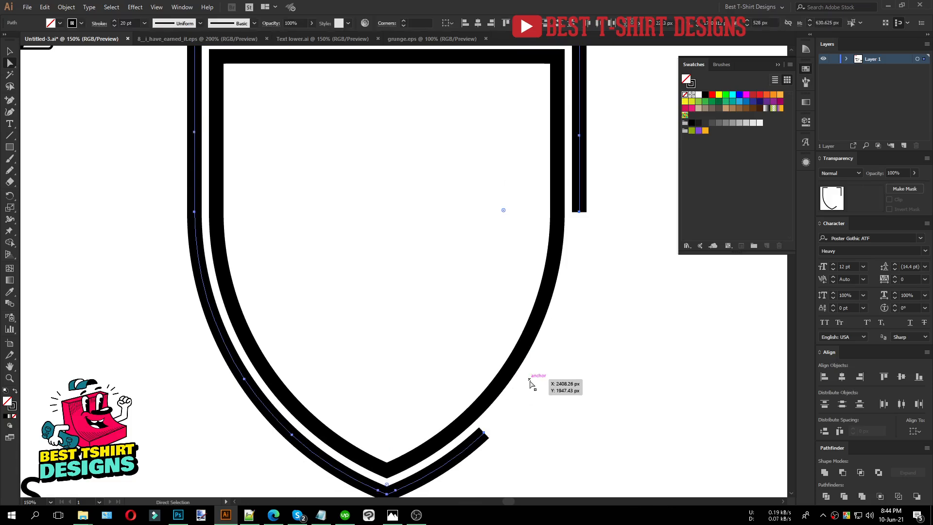
left_click(581, 213)
key("Delete")
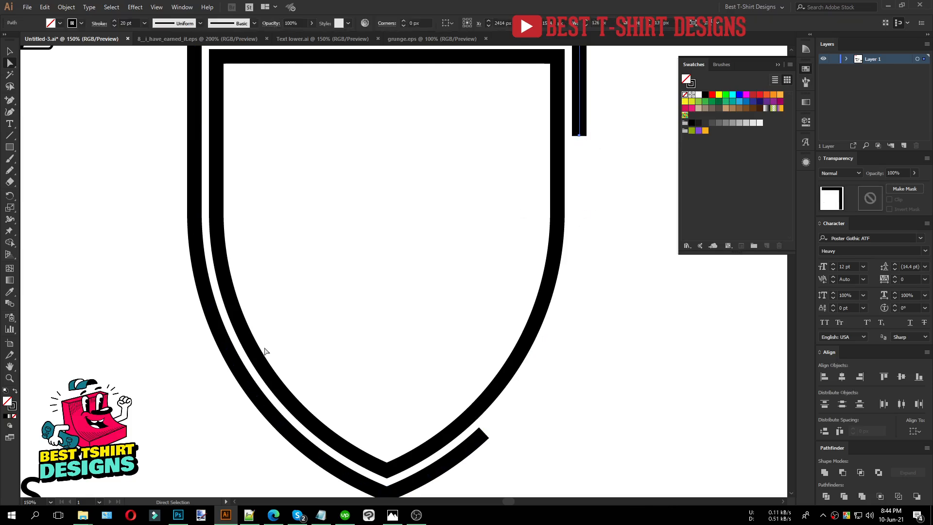
Delete the outer shield's left-hand anchors between the added side point and the added lower curve point, opening a matching gap there.
left_click(246, 382)
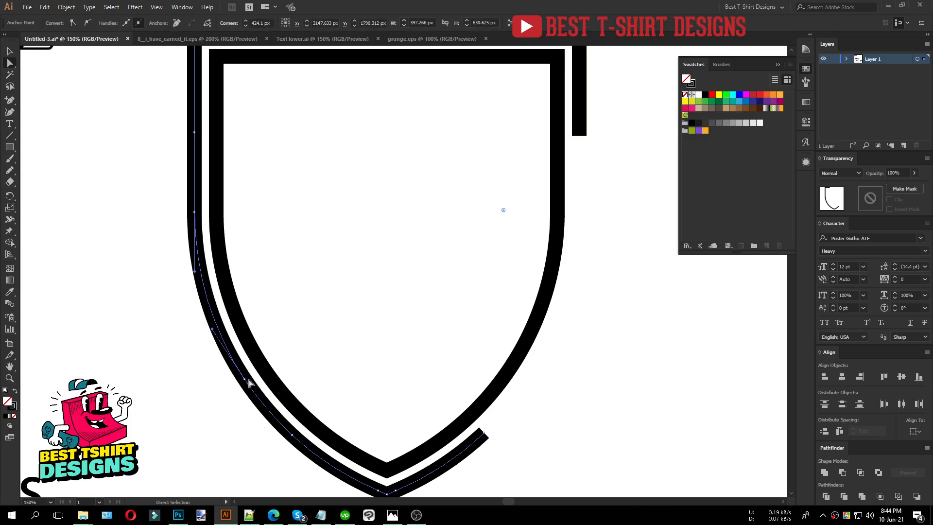
left_click(245, 381)
key("Delete")
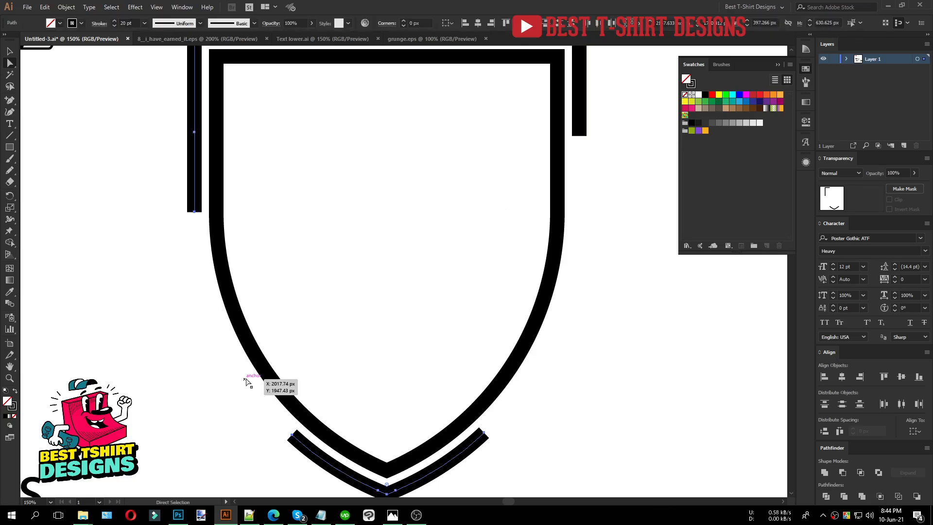
left_click(195, 212)
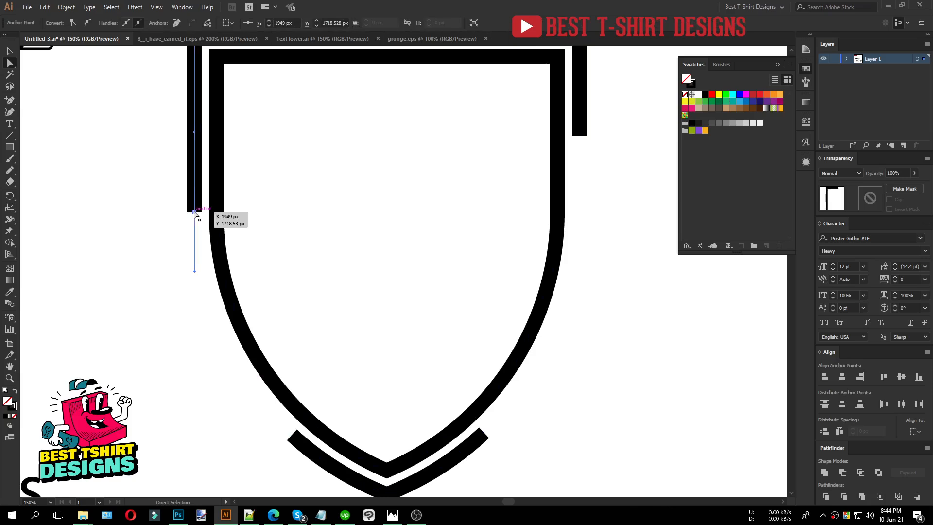
key("ctrl+minus")
left_click(374, 305, "ctrl")
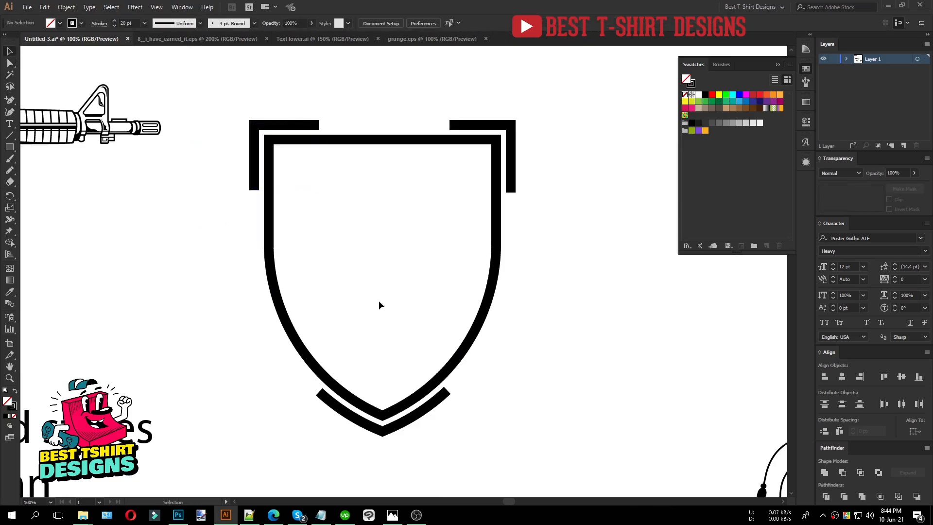
Apply the elliptical width profile, tapered at both ends, to the three outer border pieces.
left_click(511, 131)
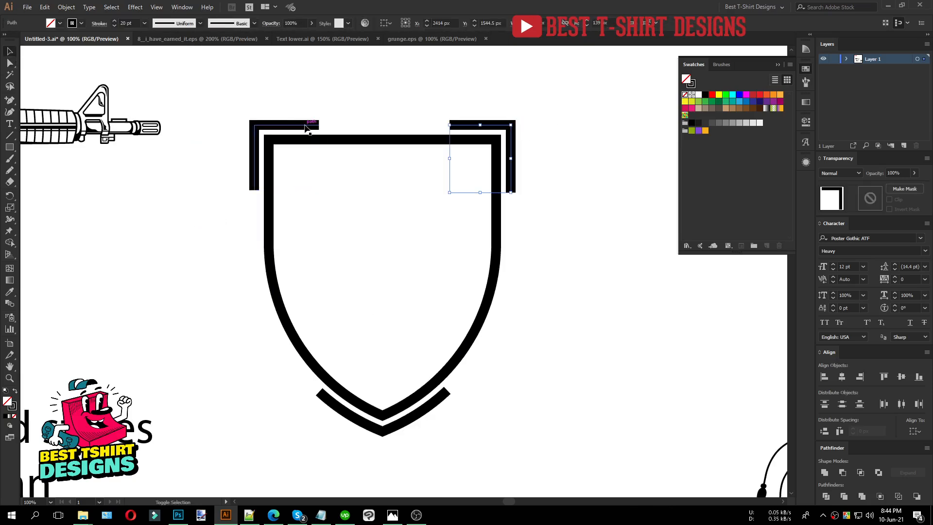
left_click(423, 417, "shift")
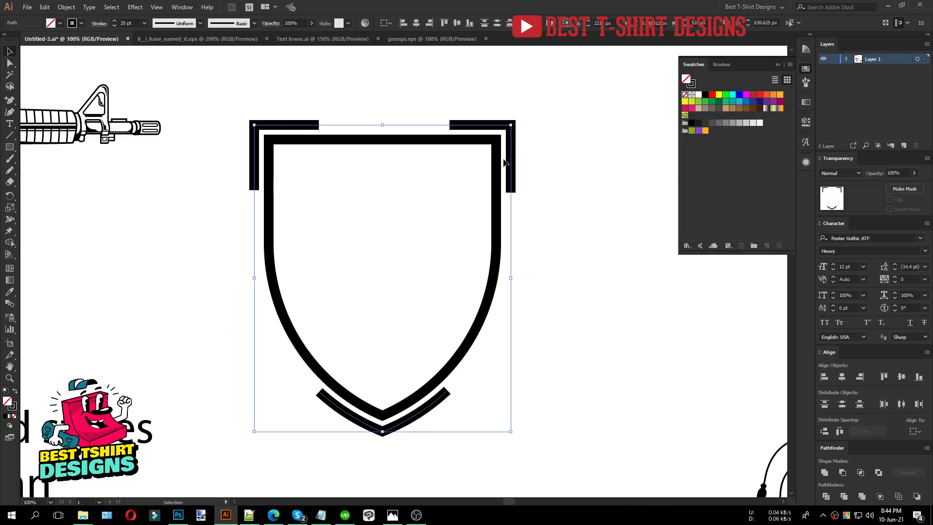
left_click(99, 25)
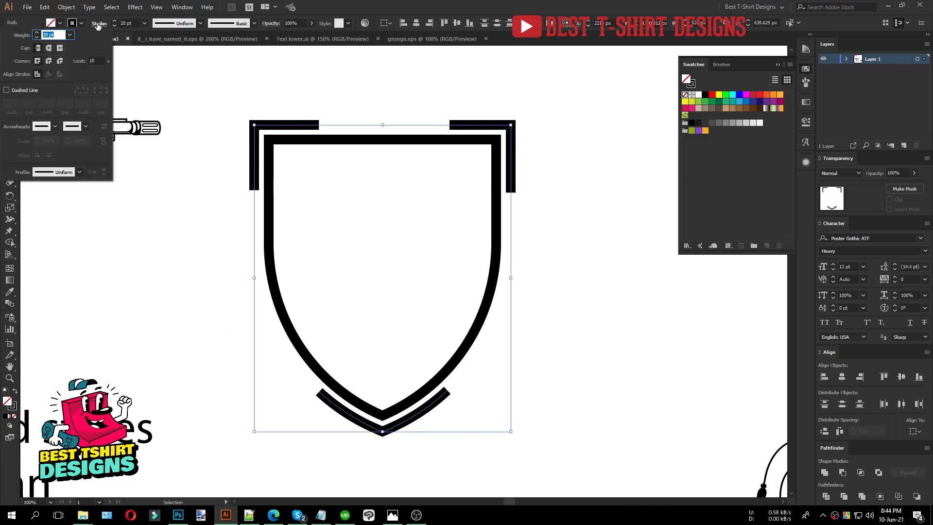
left_click(58, 173)
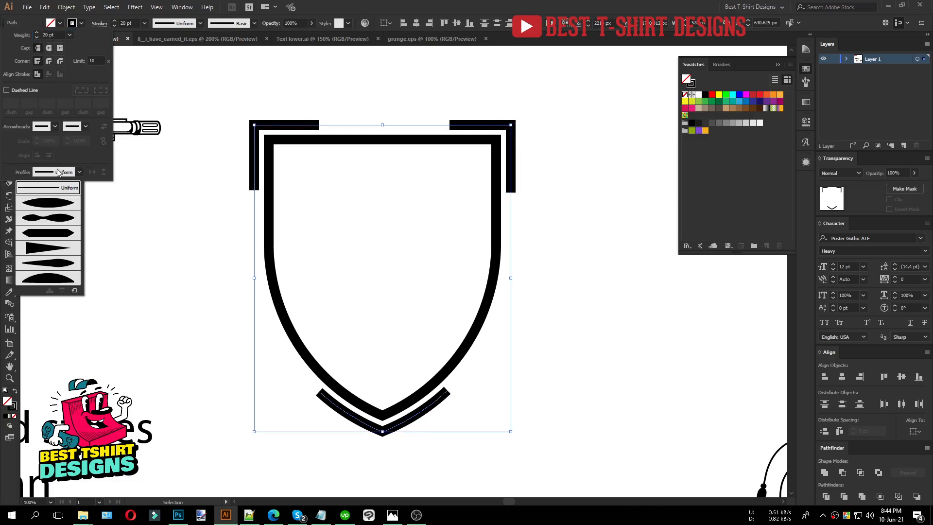
left_click(47, 207)
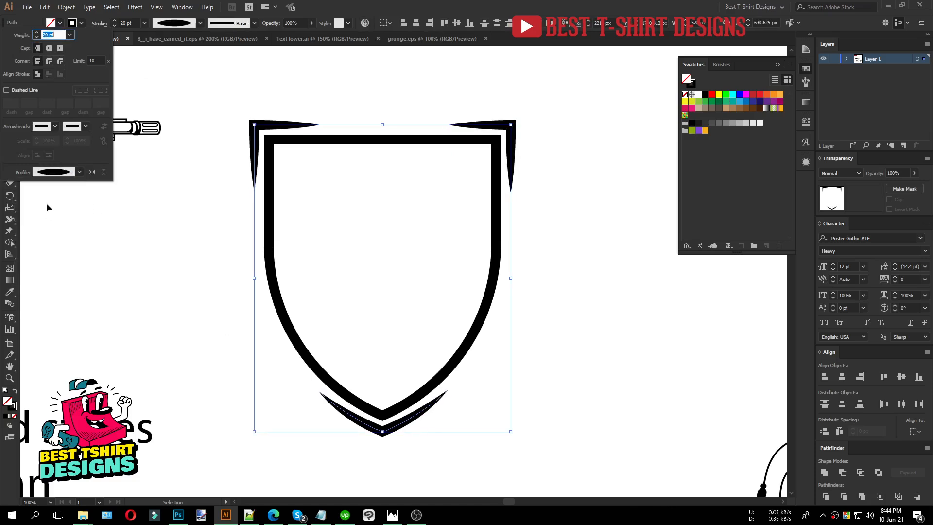
Set the border pieces' stroke to 10 pt and scale them inward about their centre to about 619 px tall.
left_click(189, 261)
scroll(132, 21, "down", 10)
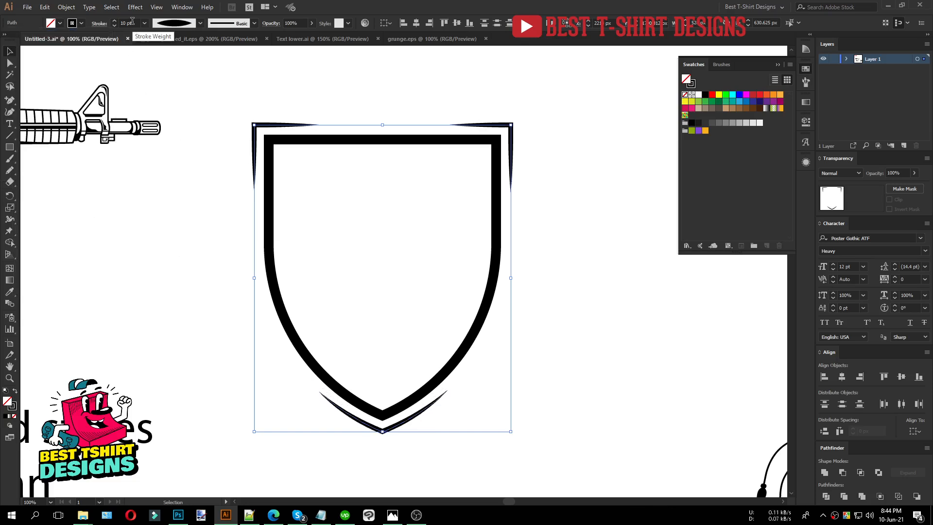
left_click_drag(382, 125, 383, 129)
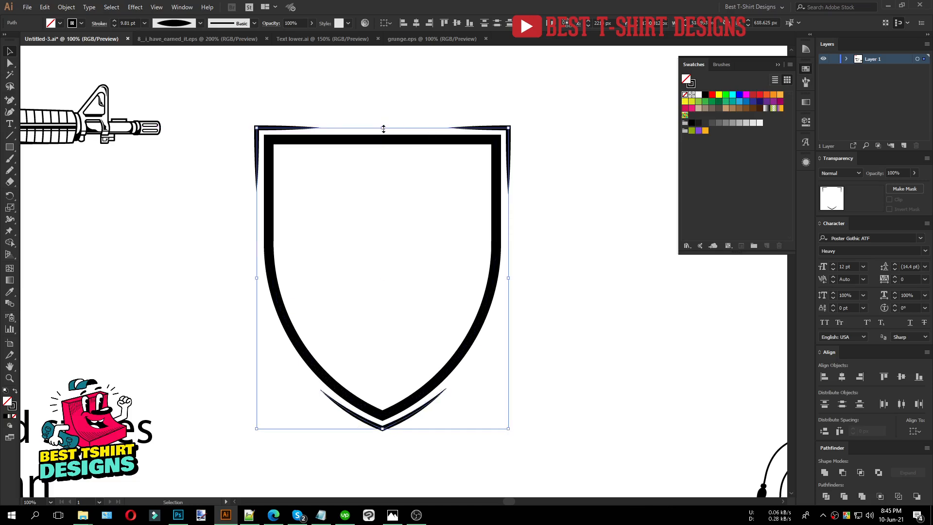
left_click(370, 194)
scroll(370, 194, "down", 1)
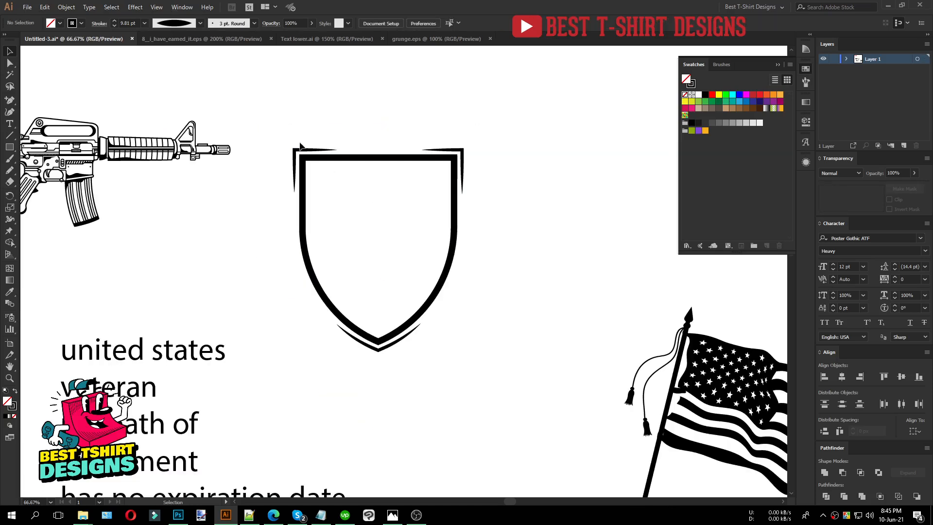
Group the shield with its outer border pieces and deselect the group.
left_click_drag(281, 139, 497, 400)
key("a")
key("v")
left_click(484, 307)
scroll(389, 164, "up", 1)
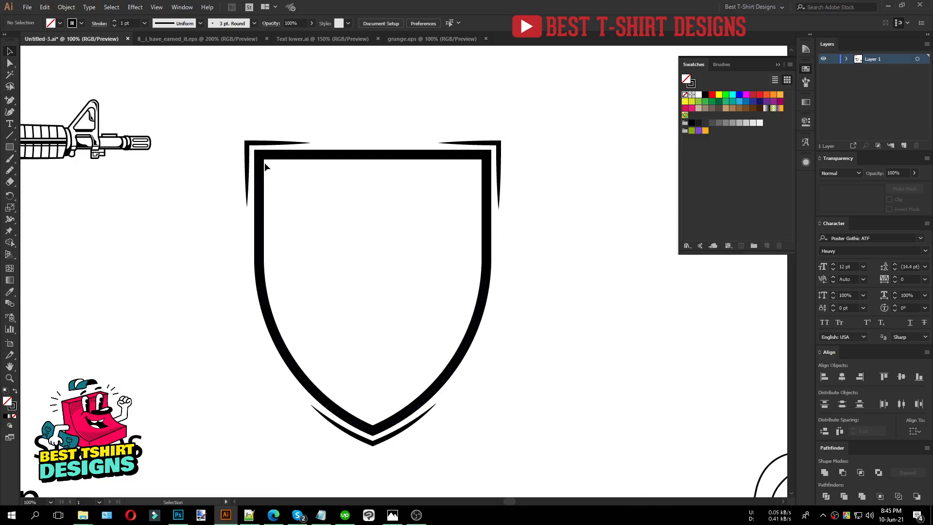
Move the inner shield's two top corner anchors down by about 100 px to shorten the shield.
key("a")
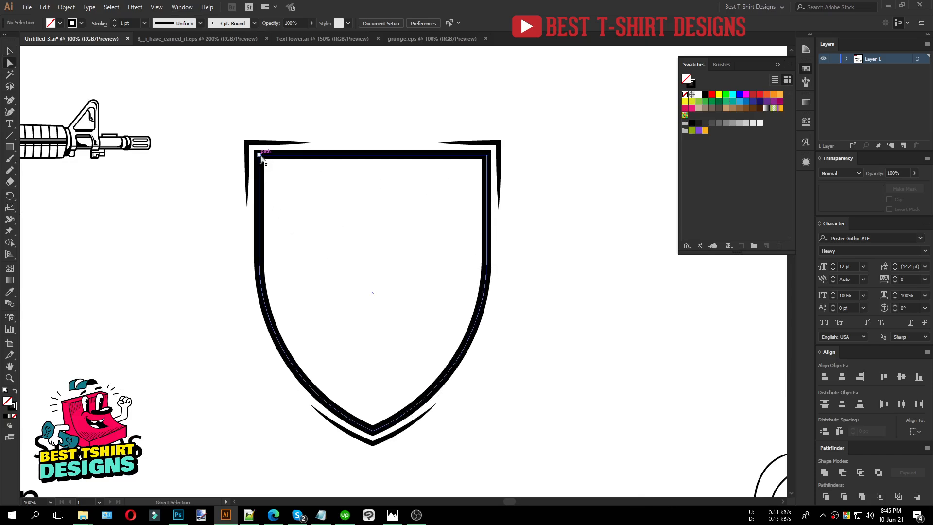
left_click(261, 156)
left_click(487, 155, "shift")
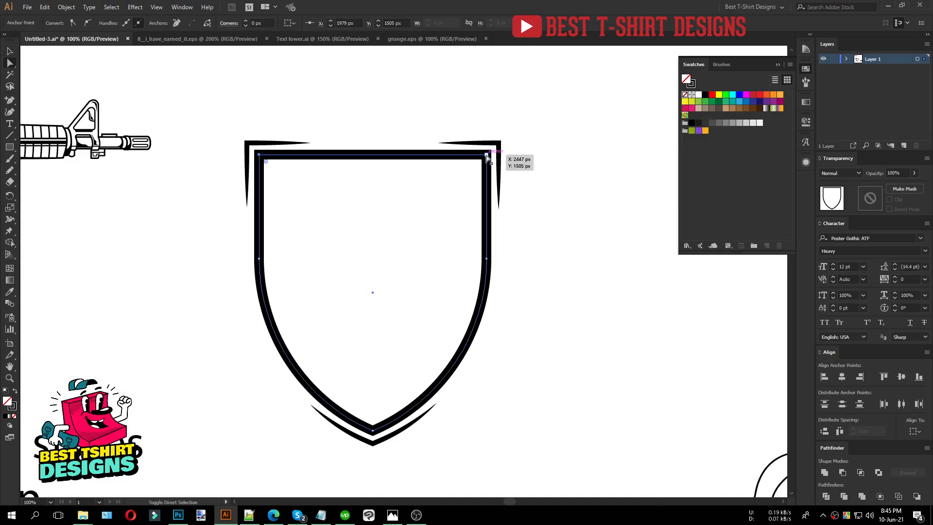
key("ctrl")
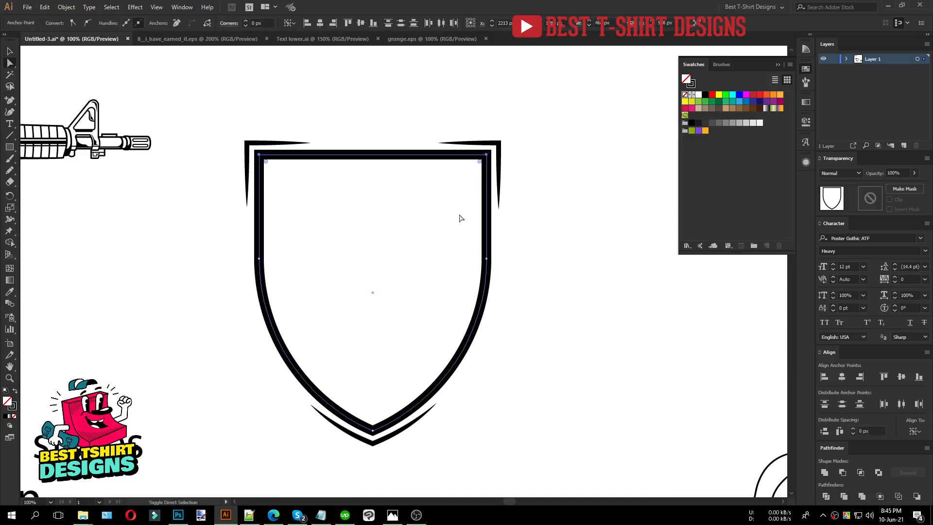
key("shift+Down")
key("shift+Down")
key("shift+Down")
key("shift+Down")
key("shift+Down")
key("shift+Down")
key("shift+Down")
key("shift+Down")
key("shift+Down")
key("shift+Down")
key("shift+Down")
key("shift+Up")
key("v")
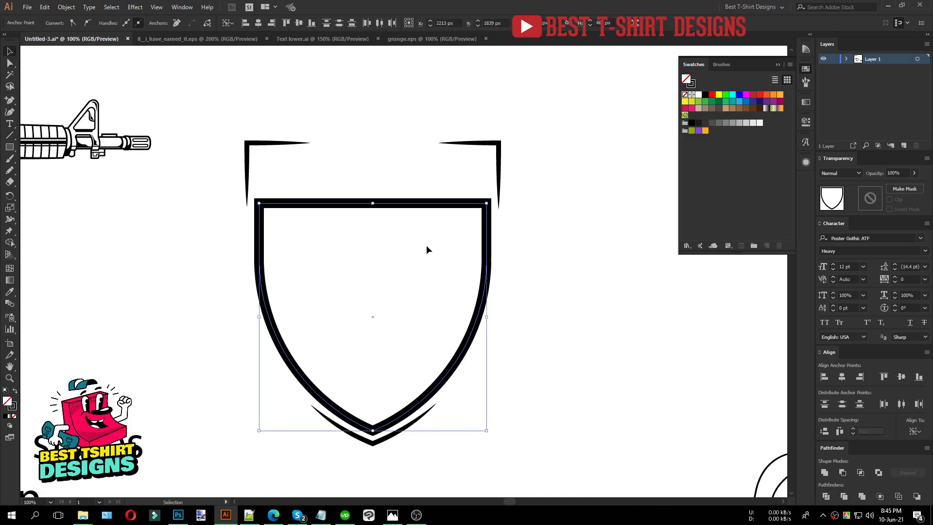
Isolate the shield group and move the two upper corner border pieces down 100 px, leaving isolation when done.
left_click(426, 244)
left_click(291, 144)
double_click(292, 144)
left_click_drag(275, 115, 460, 168)
key("shift+Down")
key("shift+Down")
key("shift+Down")
key("shift+Down")
key("shift+Down")
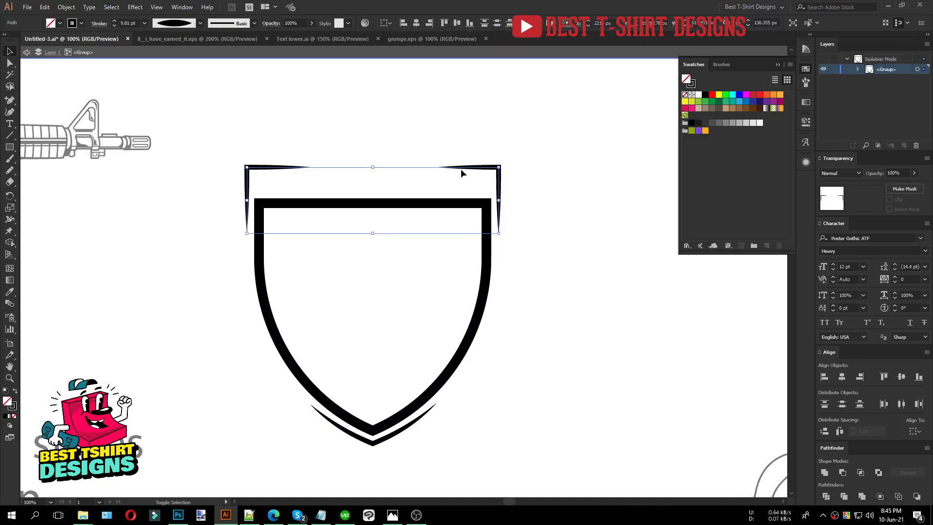
key("shift+Down")
key("shift+Down")
key("shift+Down")
key("shift+Down")
key("shift+Down")
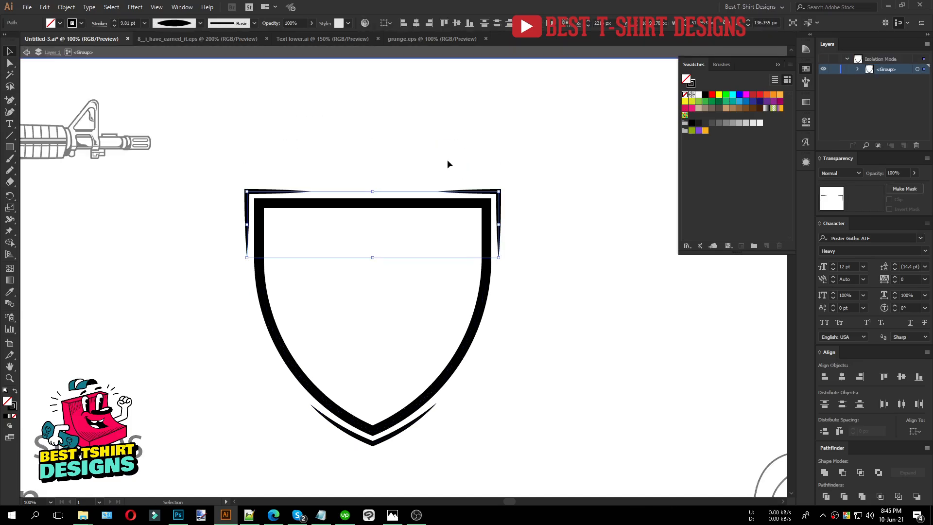
double_click(447, 164)
scroll(412, 197, "down", 1)
left_click_drag(342, 151, 453, 313)
left_click(452, 313)
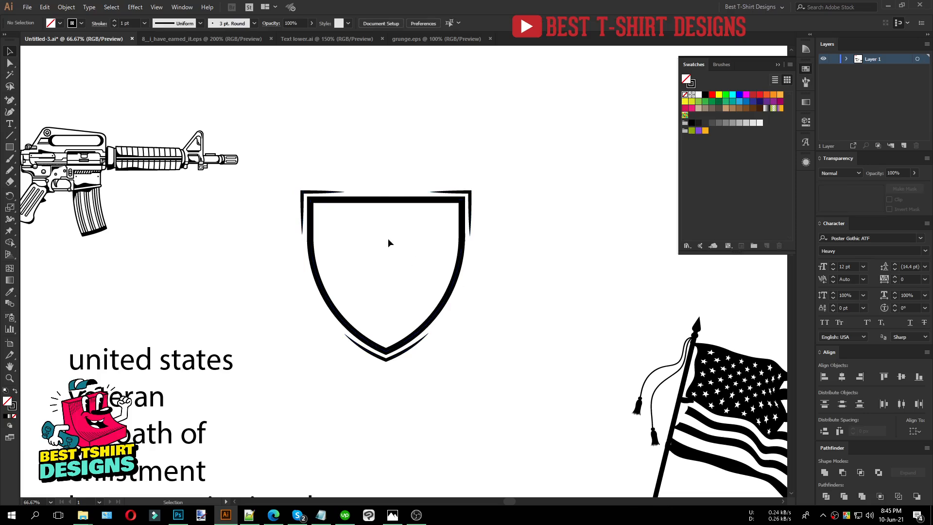
Place the rifle over the shield's right side, scaled to about 470 px tall and tilted with its muzzle pointing up and right.
scroll(369, 224, "down", 3)
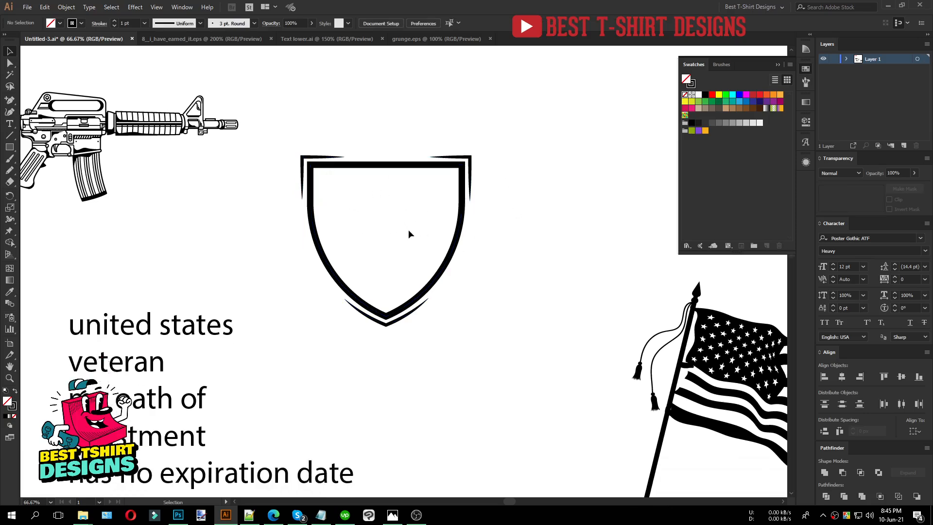
left_click_drag(208, 130, 147, 120)
left_click_drag(113, 182, 466, 178)
left_click_drag(497, 157, 487, 123)
left_click_drag(430, 222, 440, 224)
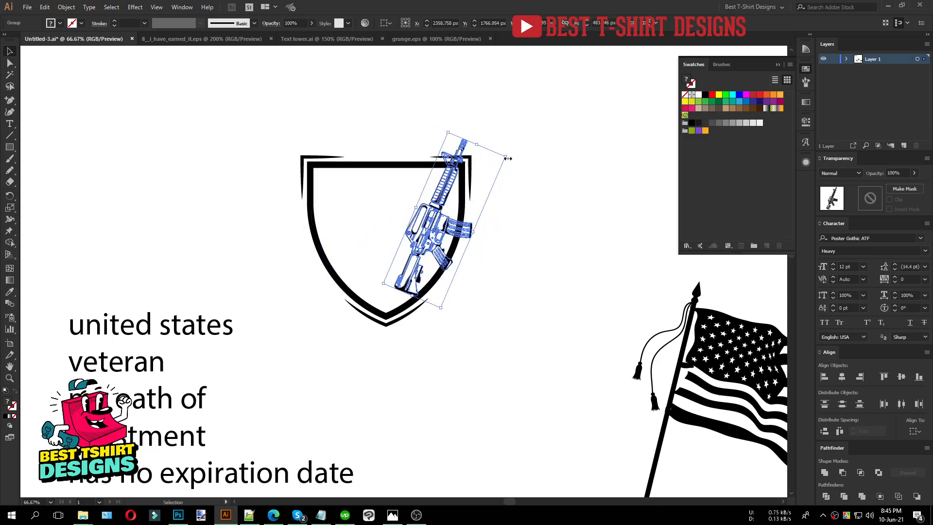
left_click_drag(508, 157, 522, 168)
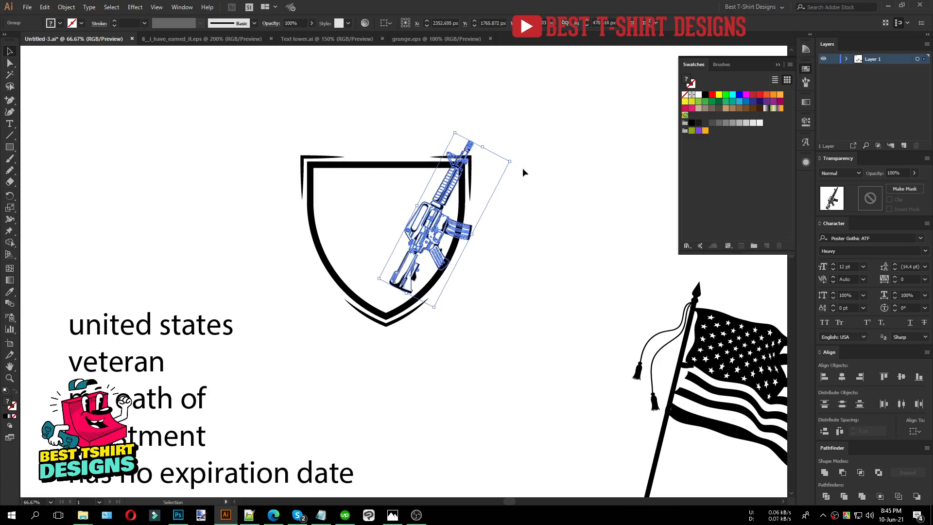
Enlarge the tilted rifle to about 644 px tall and nudge it down and left by 10 px each.
scroll(397, 139, "up", 1)
left_click_drag(410, 369, 445, 294)
scroll(427, 291, "down", 1)
key("shift+Down")
key("shift+Left")
left_click(566, 321)
scroll(457, 291, "up", 1)
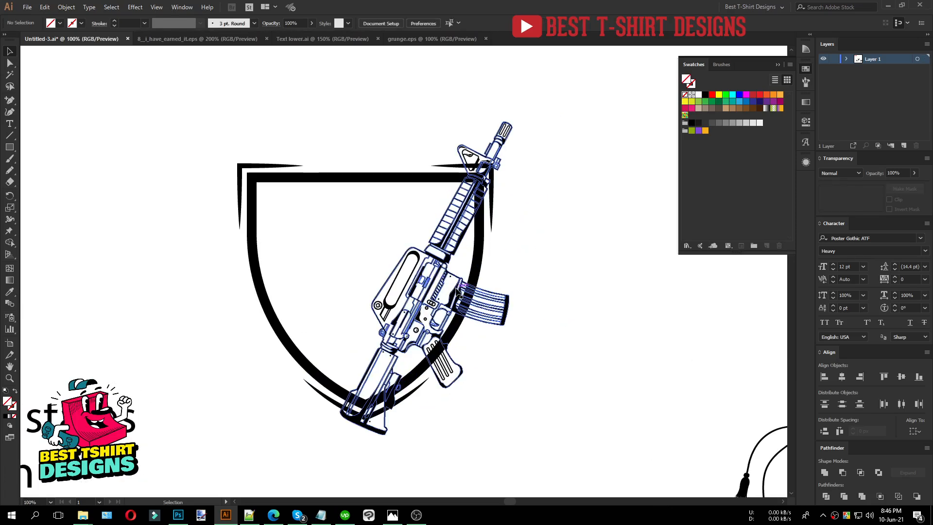
Scale the rifle down to about 571 px tall and shift it slightly so its barrel crosses the shield's upper right corner.
left_click(398, 292)
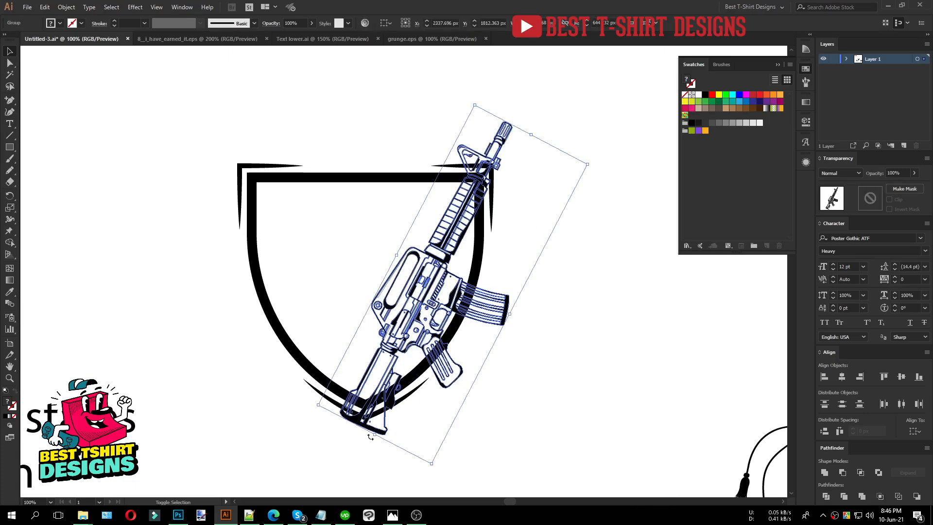
left_click_drag(374, 436, 393, 399)
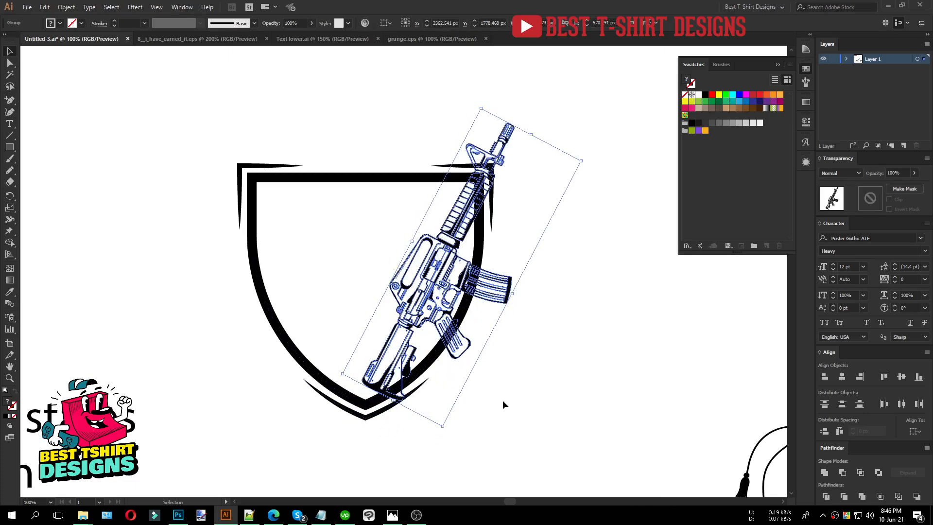
scroll(491, 168, "up", 3)
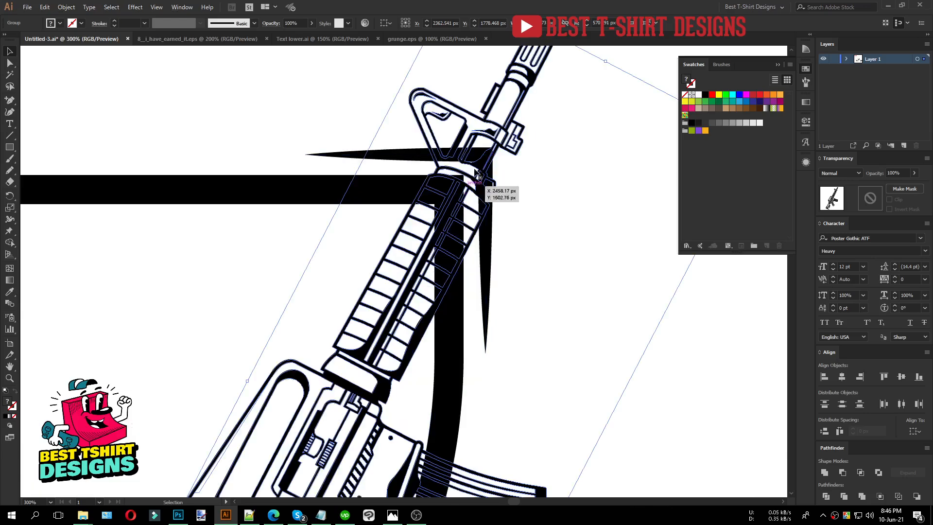
mouse_move(502, 146)
left_mouse_down()
mouse_move(495, 139)
mouse_move(505, 140)
left_mouse_up()
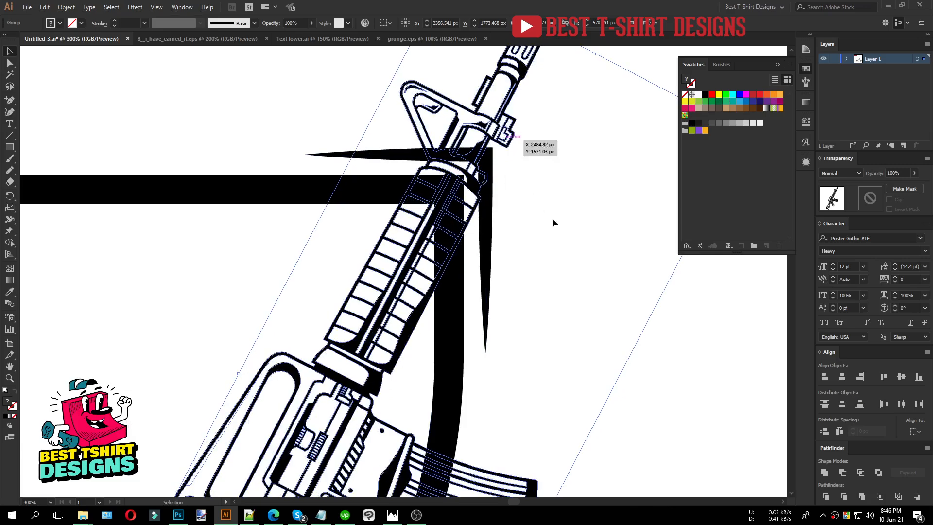
scroll(553, 221, "down", 2)
scroll(542, 282, "down", 1)
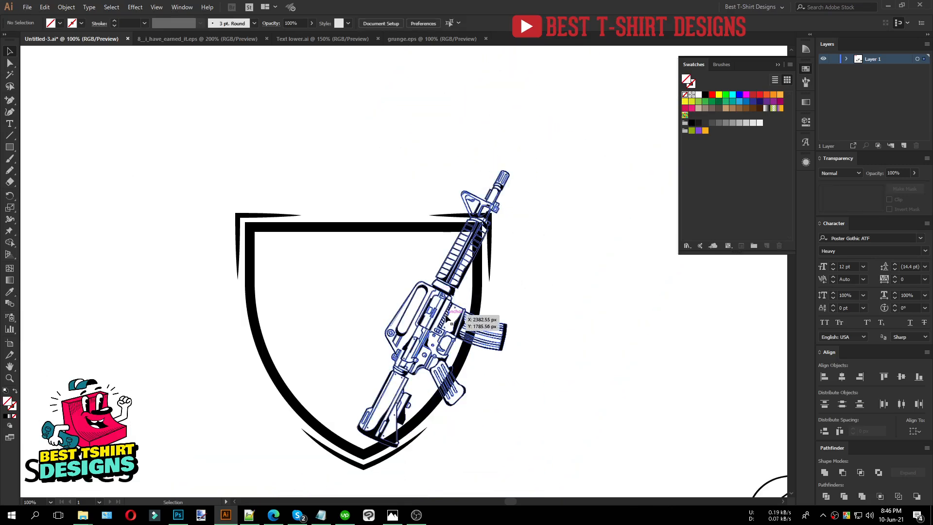
Create a mirrored copy of the rifle with Reflect across the vertical axis.
key("a")
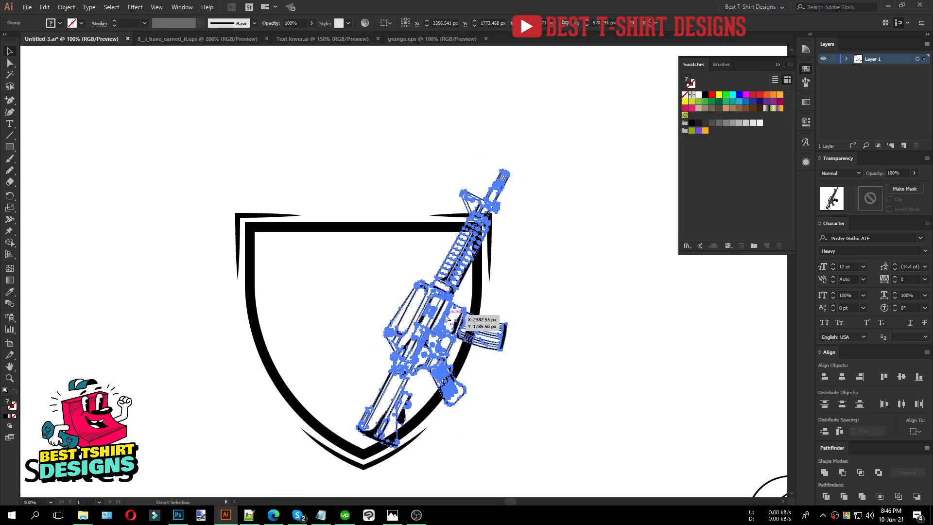
key("v")
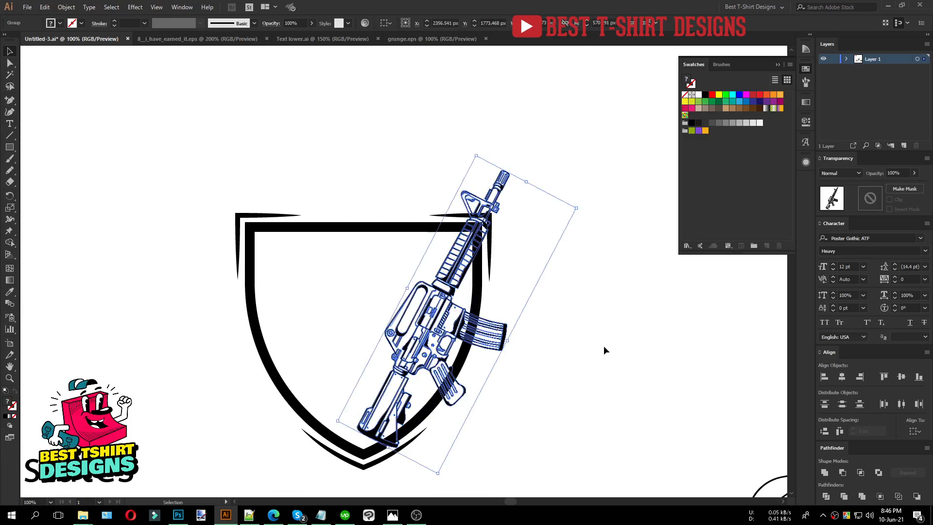
key("a")
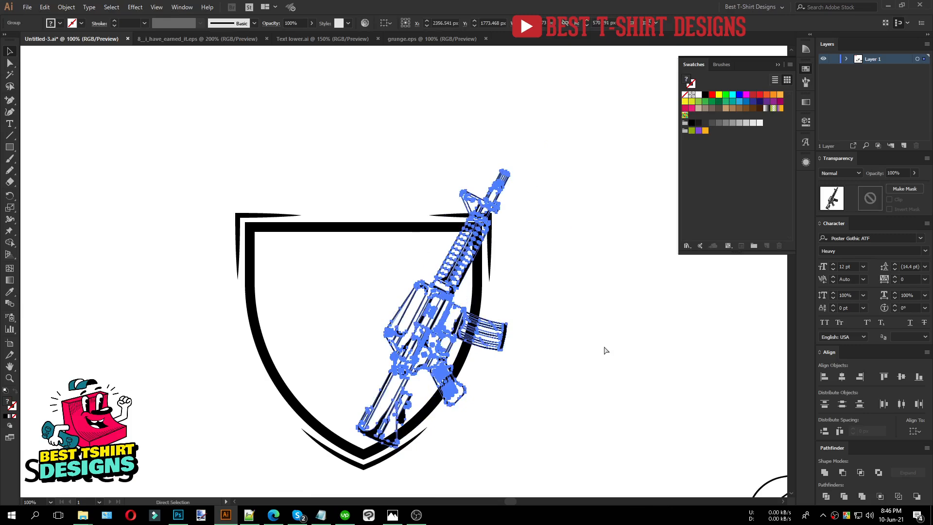
key("o")
key("Return")
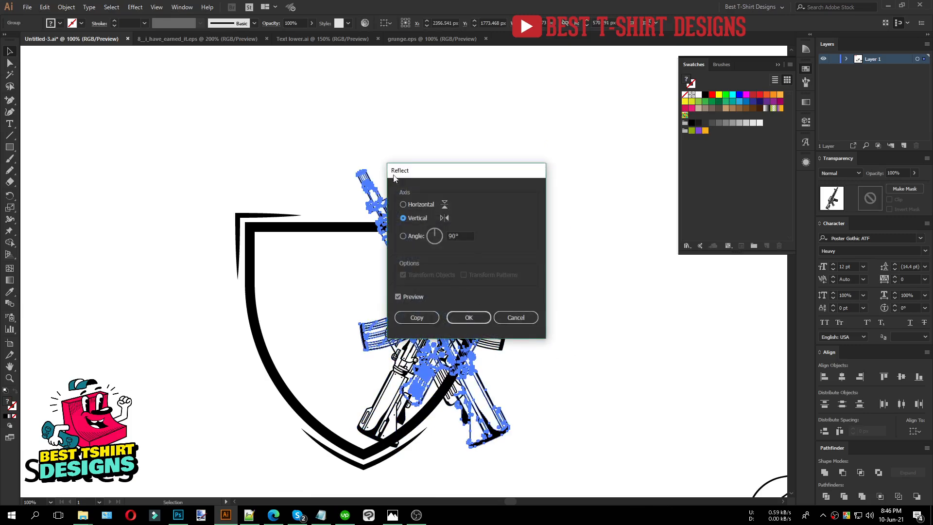
left_click(457, 319)
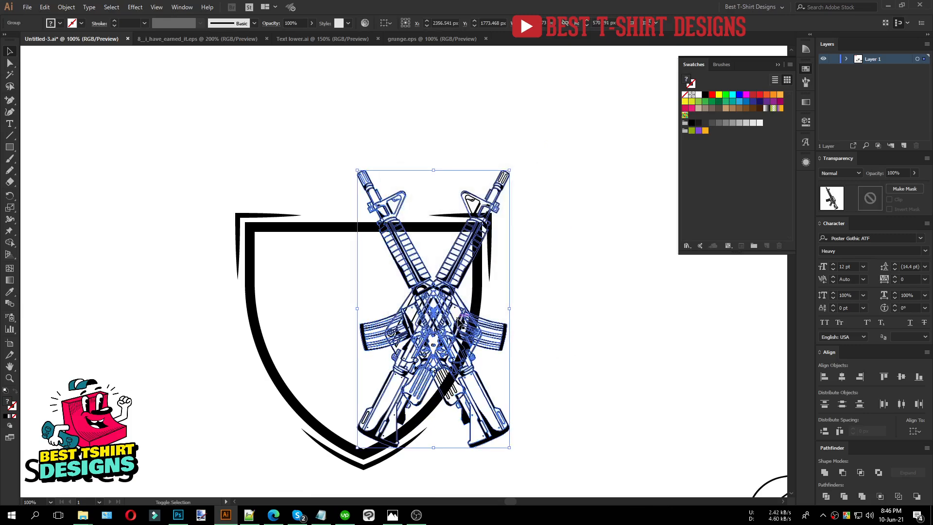
Move the mirrored rifle 250 px left to the opposite side of the shield.
key("shift+Left")
key("shift+Left")
key("shift+Left")
key("shift+Left")
key("shift+Left")
key("shift+Left")
key("shift+Left")
key("shift+Left")
key("shift+Left")
key("shift+Left")
key("shift+Left")
key("shift+Left")
key("shift+Left")
key("shift+Left")
key("shift+Left")
key("shift+Left")
key("shift+Left")
key("shift+Left")
key("shift+Left")
key("shift+Left")
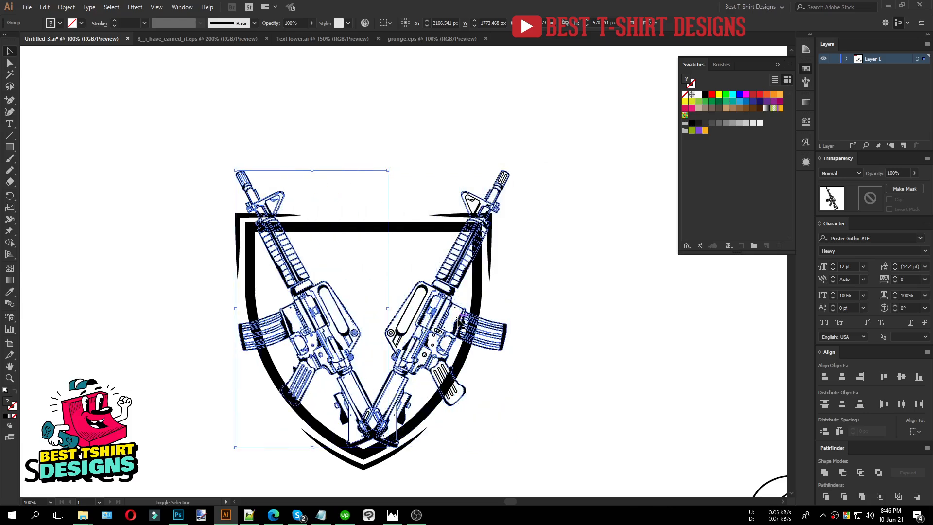
Move the mirrored rifle 40 px further left, then align it with the other rifle and group the pair.
key("shift+Right")
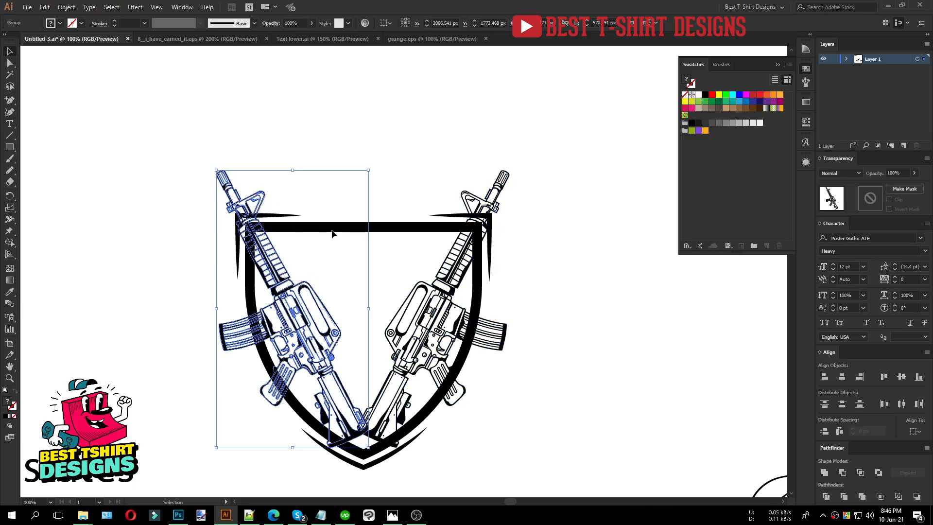
left_click(398, 336, "shift")
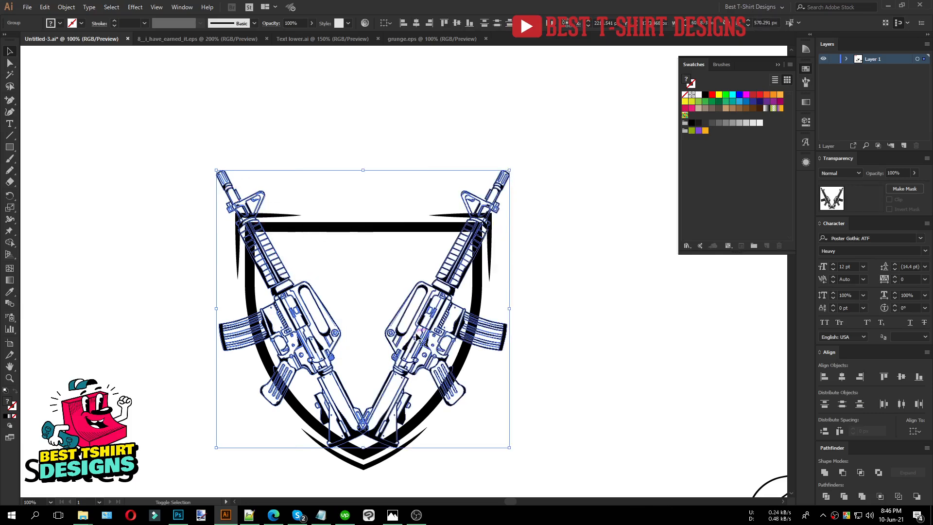
left_click(454, 25)
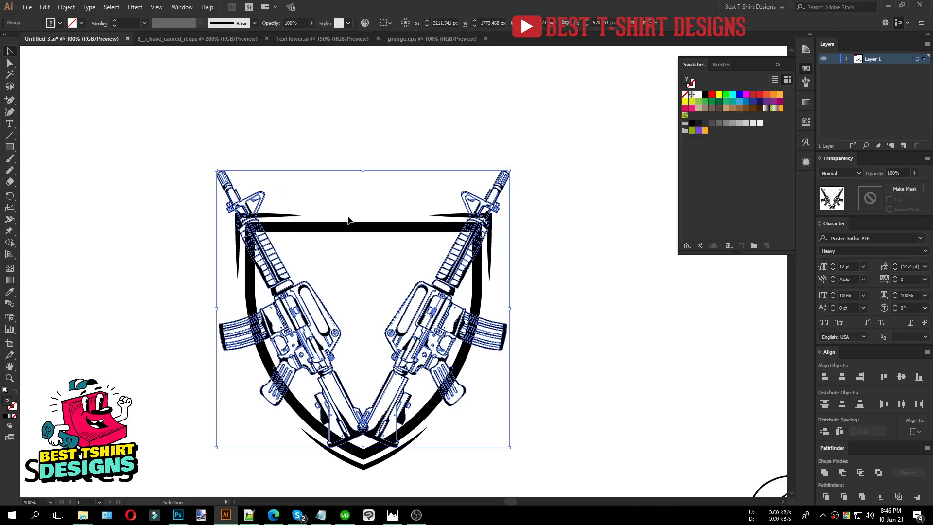
Centre the grouped rifles horizontally on the shield.
left_click(350, 194)
left_click_drag(192, 145, 613, 380)
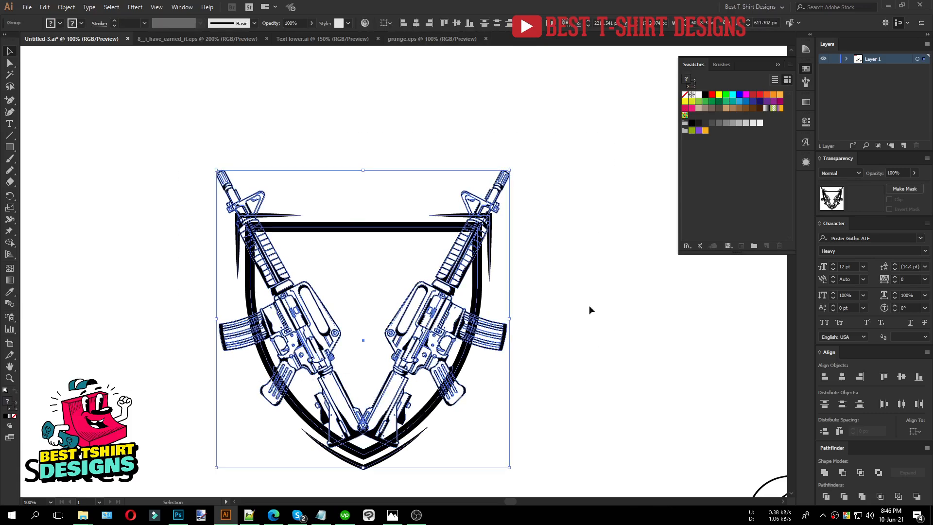
left_click(416, 25)
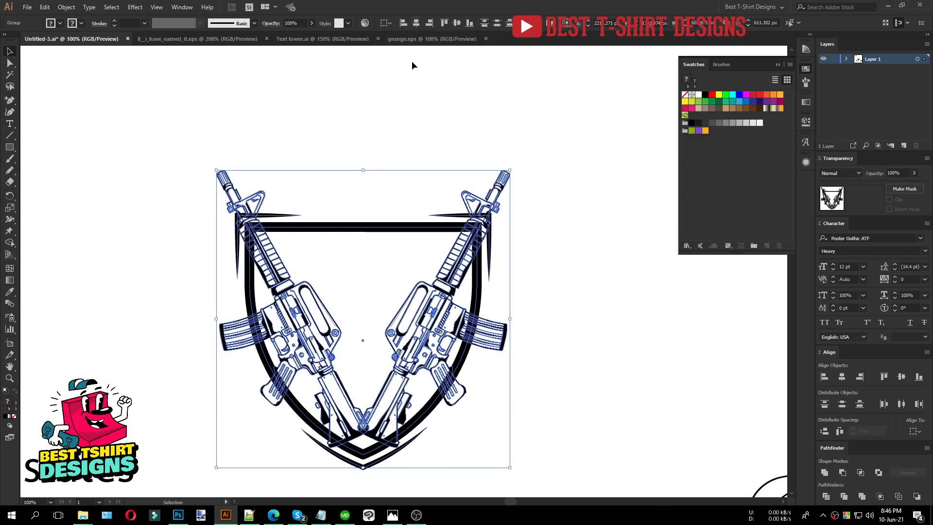
left_click(365, 341)
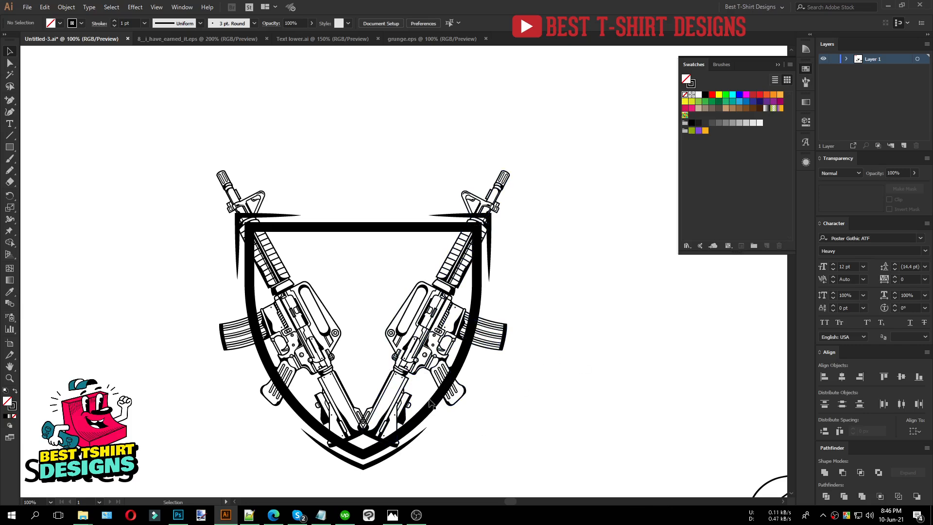
Isolate the rifle group at the crossing stocks and add an unclipped opacity mask to the left rifle.
scroll(365, 422, "up", 5)
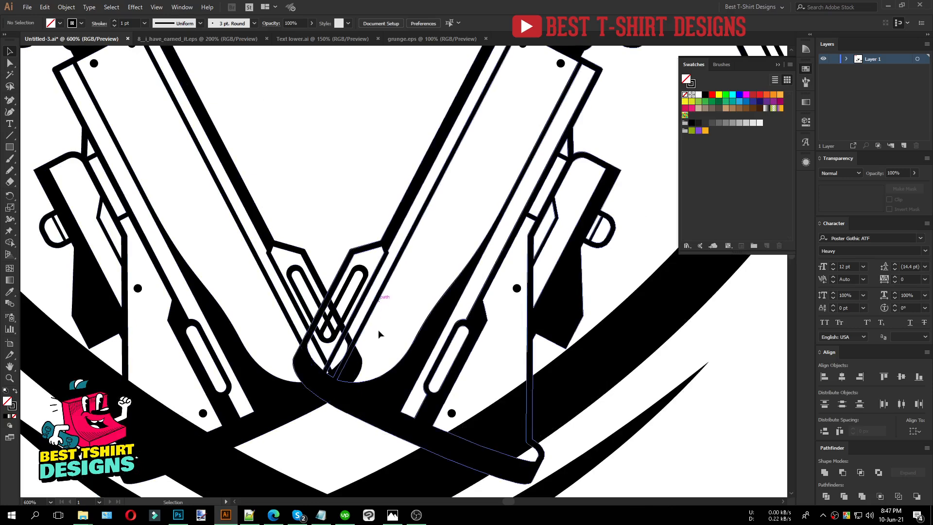
double_click(309, 268)
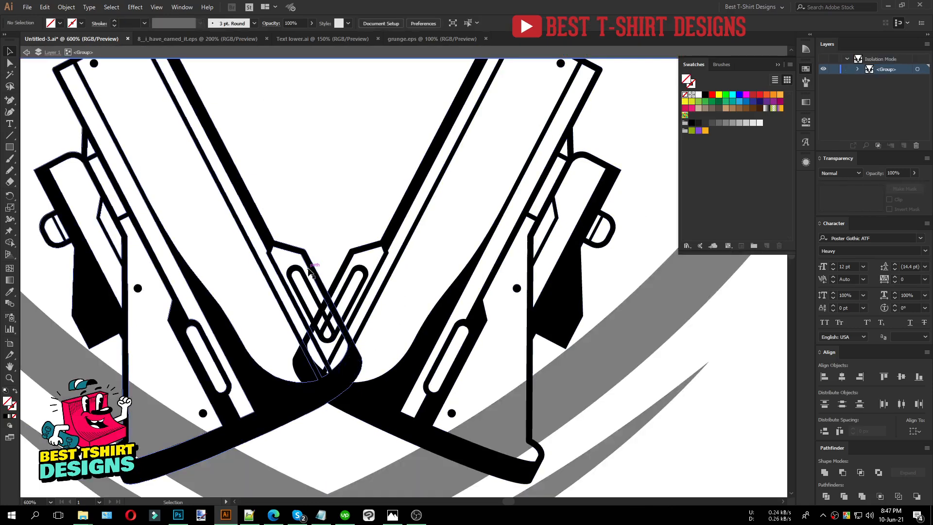
left_click(309, 270)
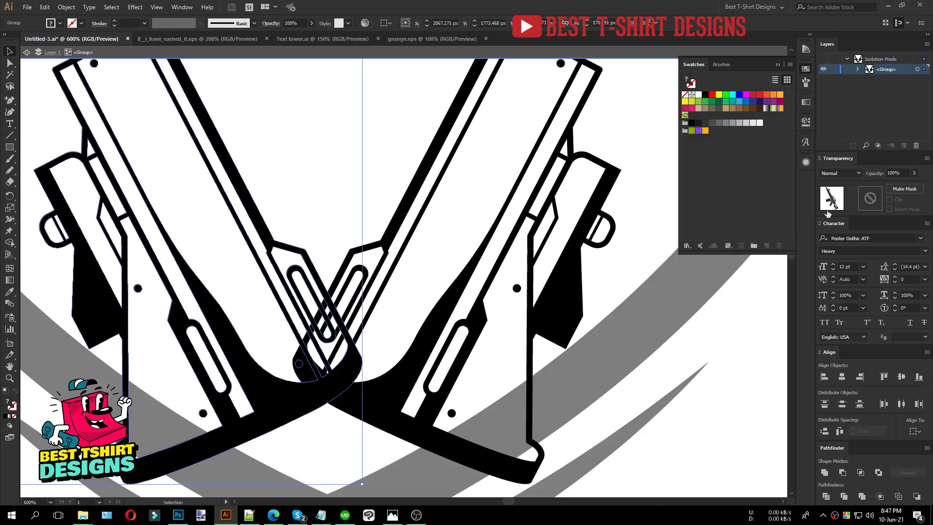
left_click(870, 198)
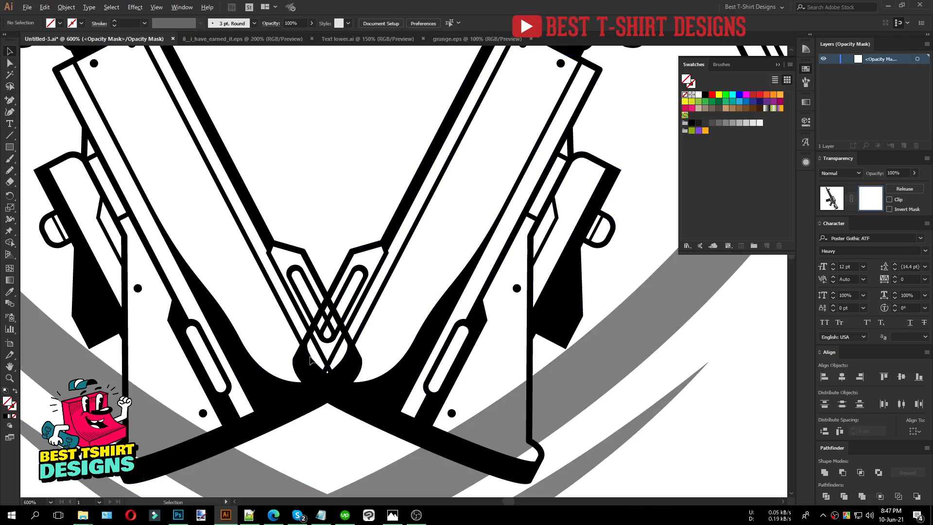
Draw a black freehand shape in the mask to hide the left stock's overlap, then return to the normal artwork.
scroll(311, 360, "up", 1)
key("n")
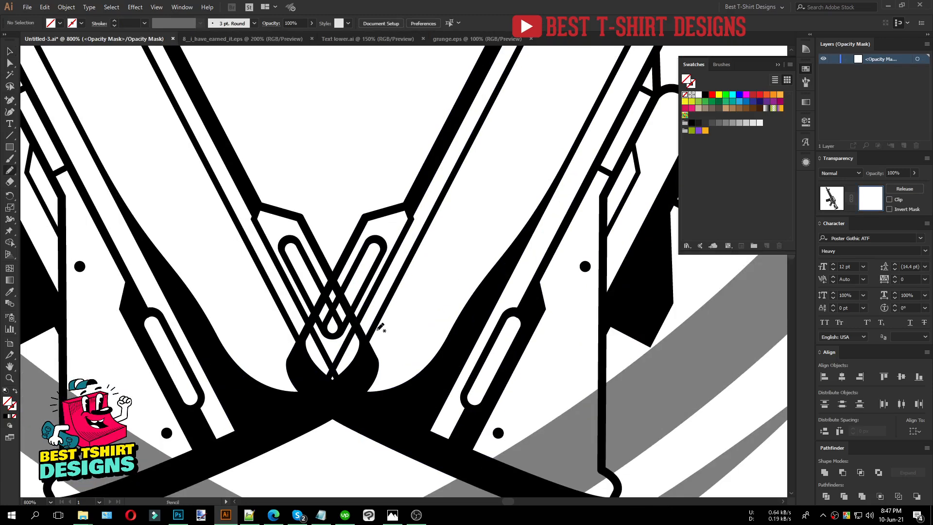
left_click(705, 94)
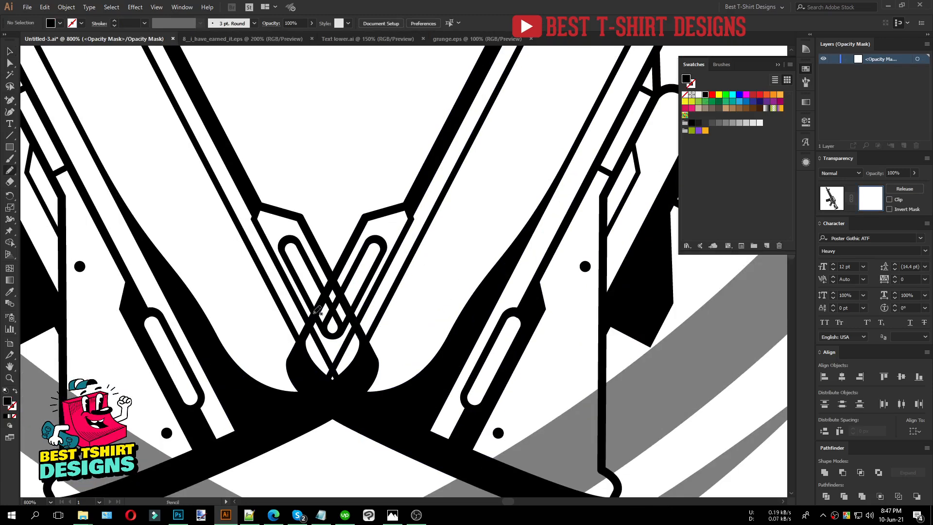
mouse_move(342, 265)
left_mouse_down()
mouse_move(295, 356)
mouse_move(332, 401)
mouse_move(369, 413)
mouse_move(416, 356)
mouse_move(408, 266)
mouse_move(370, 237)
left_mouse_up()
key("v")
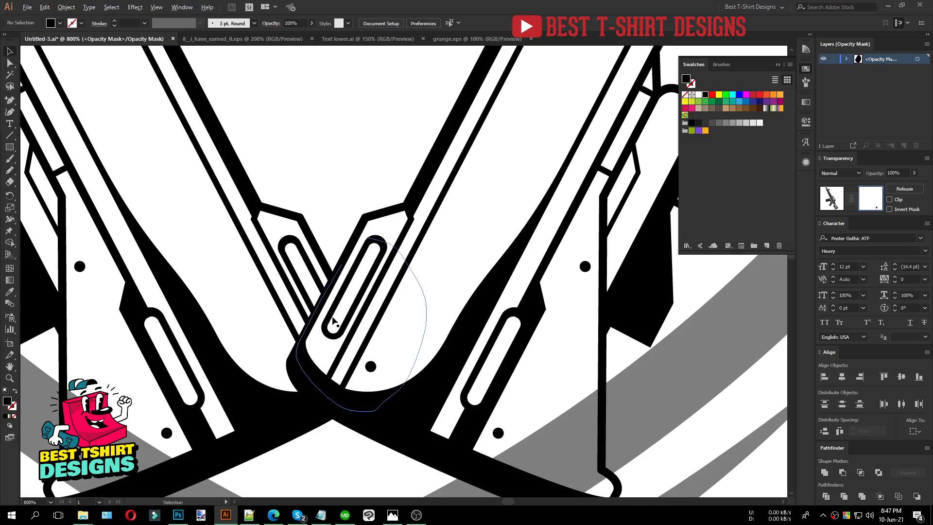
scroll(333, 320, "down", 2, "alt")
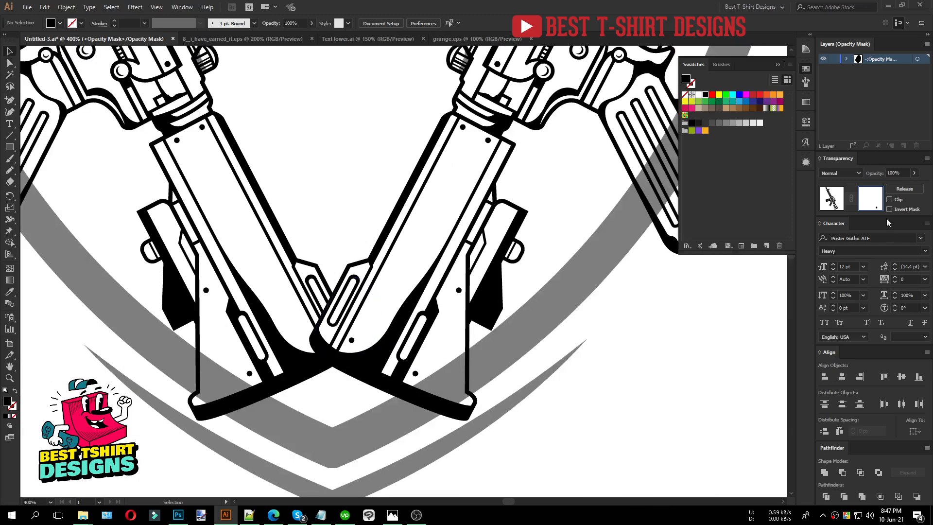
left_click(831, 198)
scroll(482, 383, "down", 2)
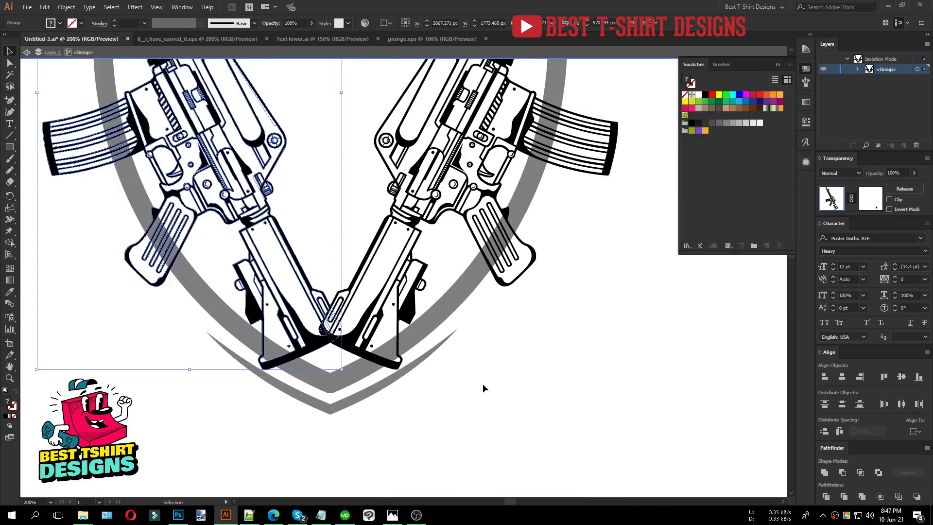
scroll(482, 383, "down", 2)
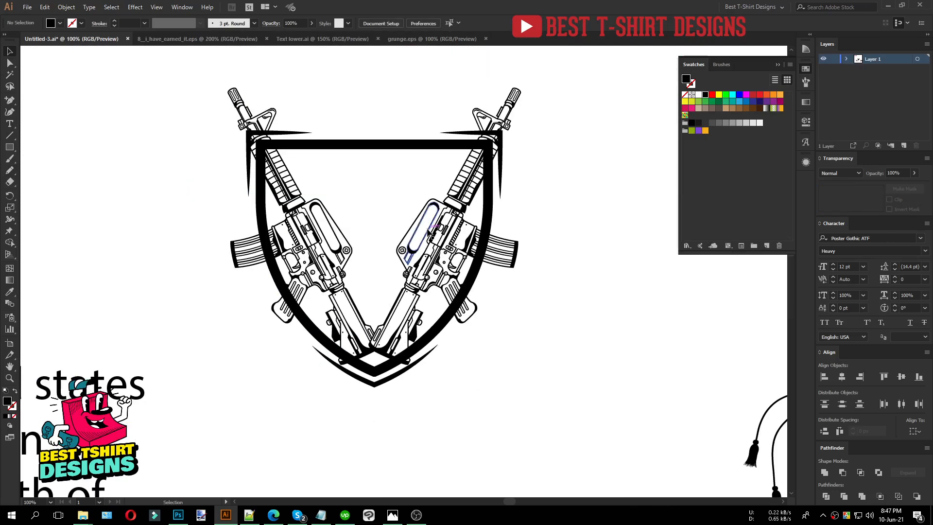
Copy the grouped rifles and paste them in place into a new unclipped opacity mask on the shield.
left_click(433, 232)
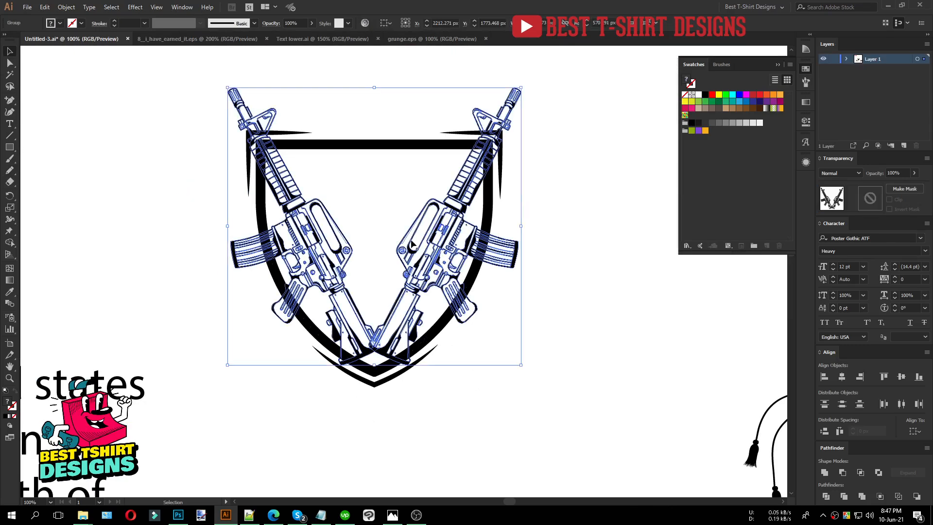
key("a")
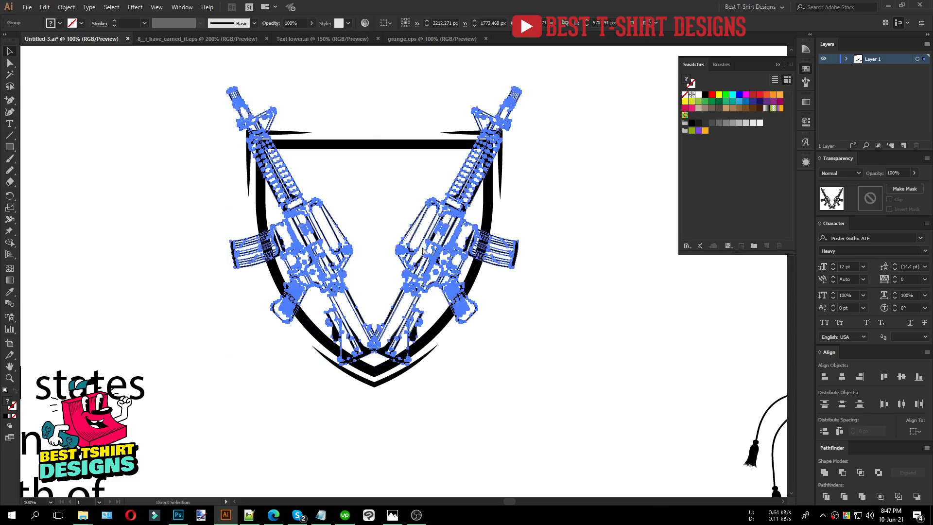
key("v")
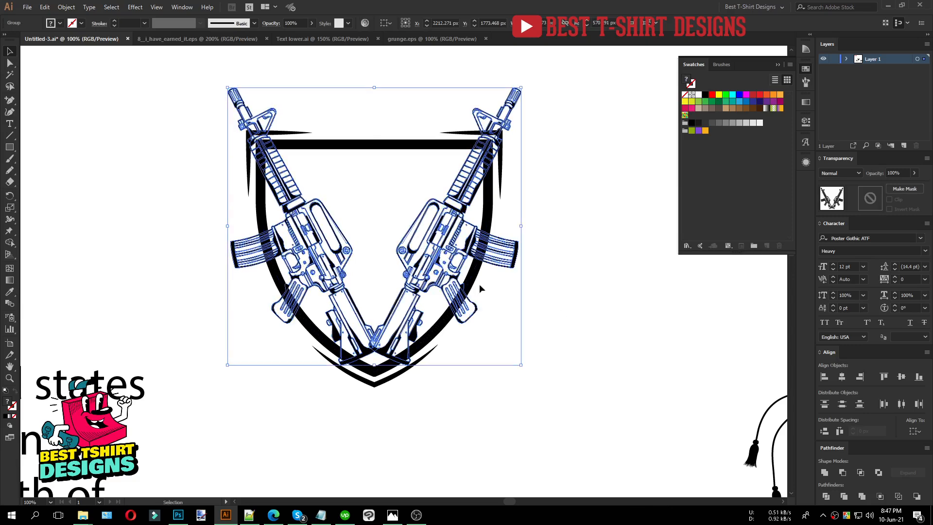
left_click(502, 207)
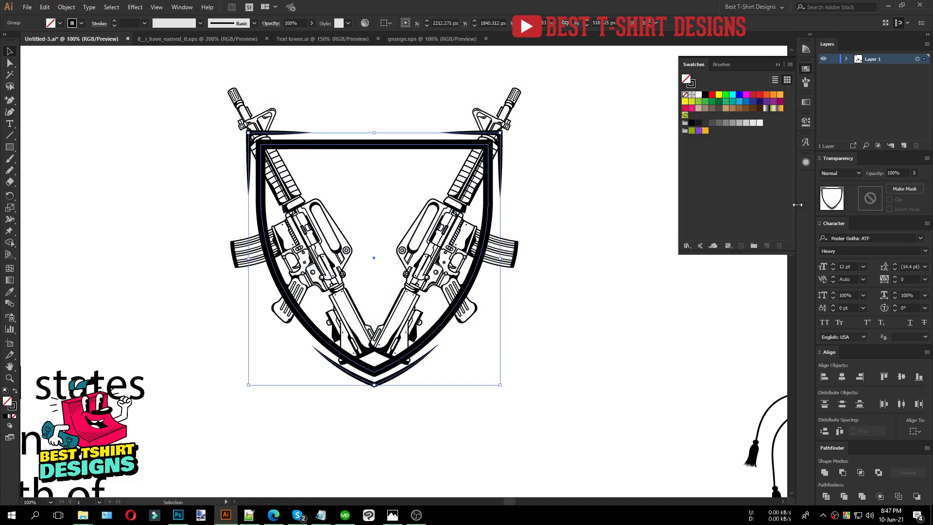
left_click(871, 198)
left_click(890, 200)
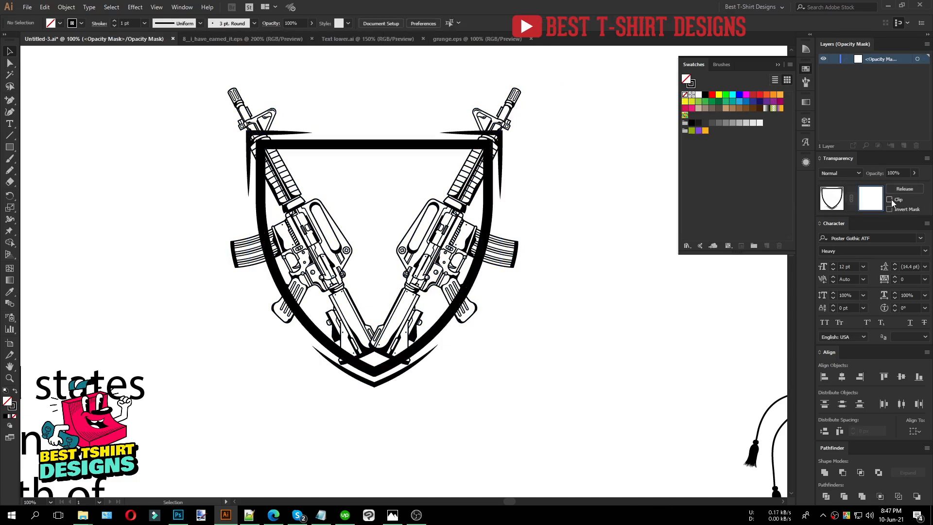
key("a")
key("ctrl+f")
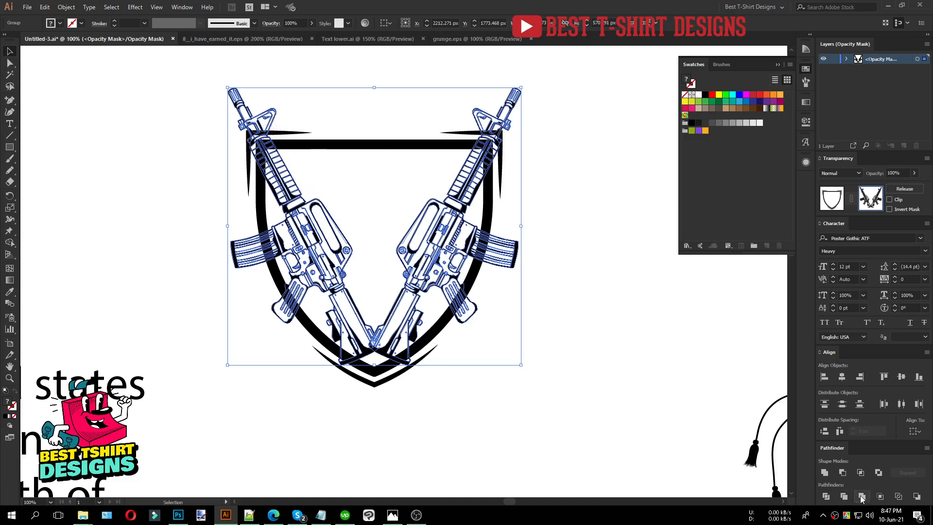
Unite the rifle artwork inside the shield's opacity mask into solid black silhouettes.
left_click(826, 472)
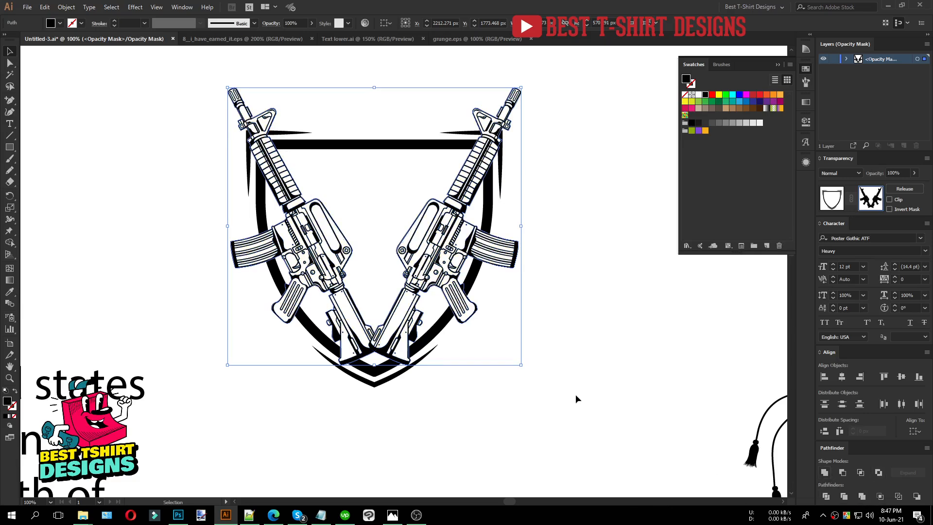
left_click(562, 303)
left_click_drag(368, 178, 533, 323)
left_click(345, 179)
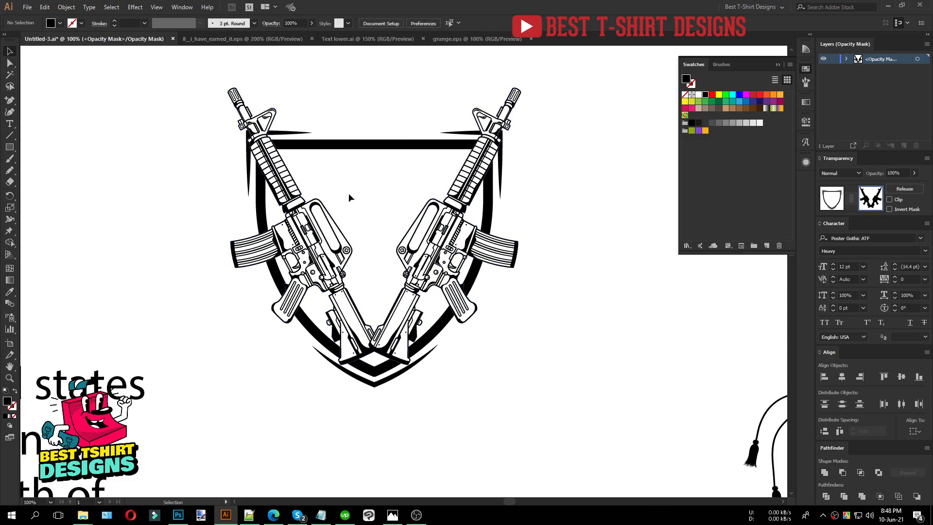
Examine the masked shield behind the rifle's barrel, receiver and magazine for remaining border parts.
scroll(489, 124, "up", 4)
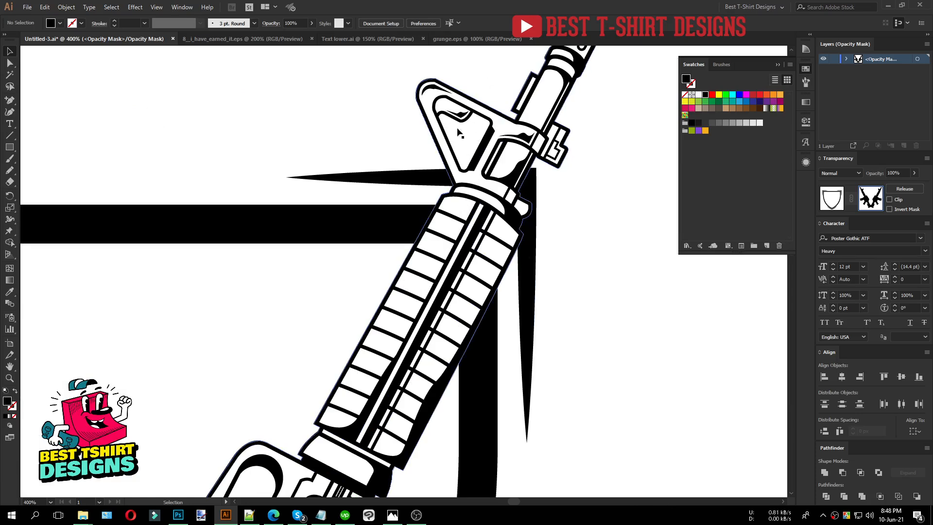
scroll(401, 143, "down", 5)
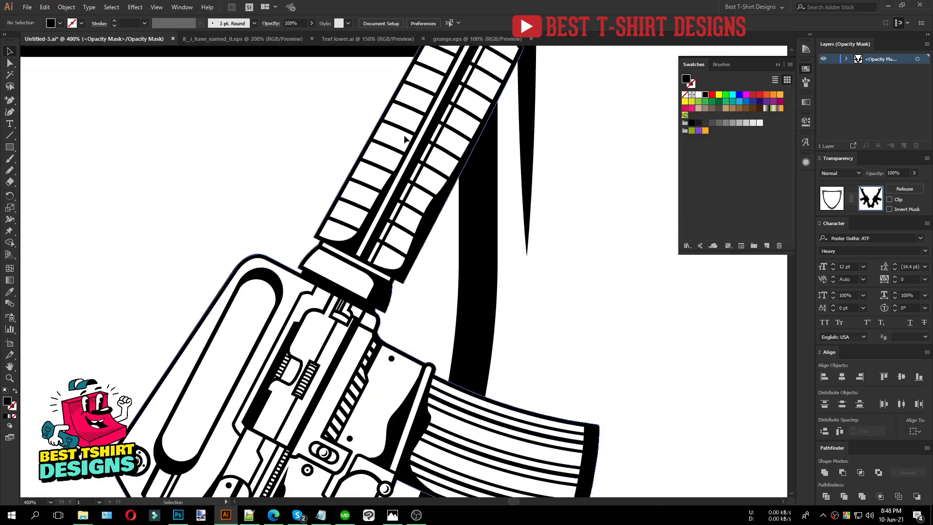
scroll(404, 139, "down", 1)
scroll(221, 358, "down", 4)
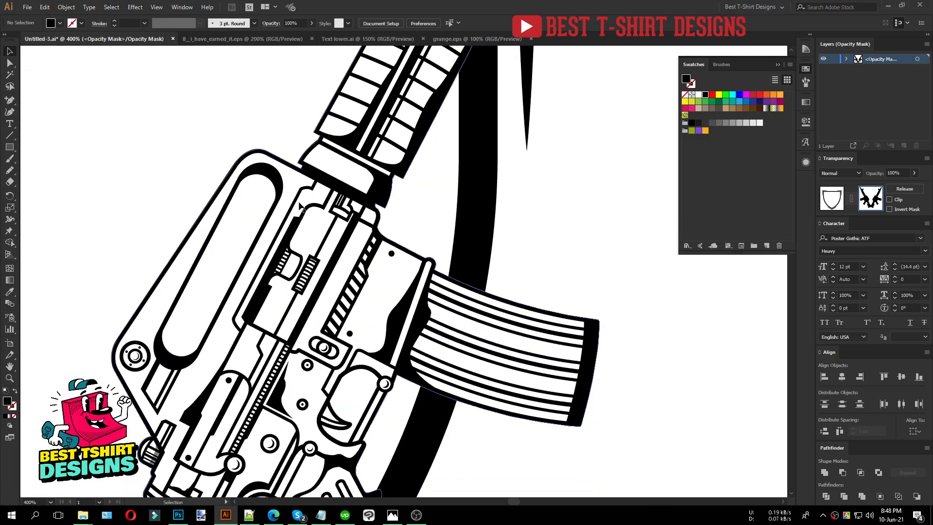
scroll(355, 336, "down", 5)
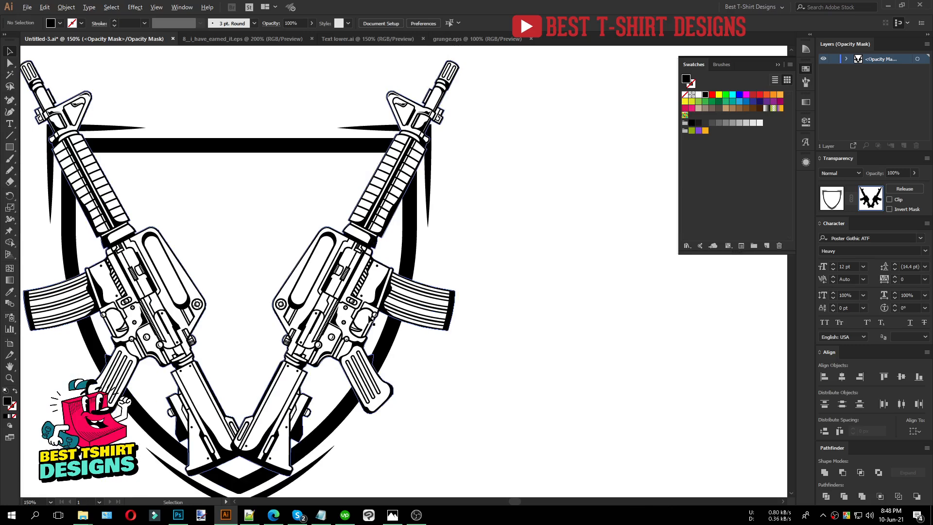
scroll(155, 304, "up", 1)
scroll(430, 294, "down", 2)
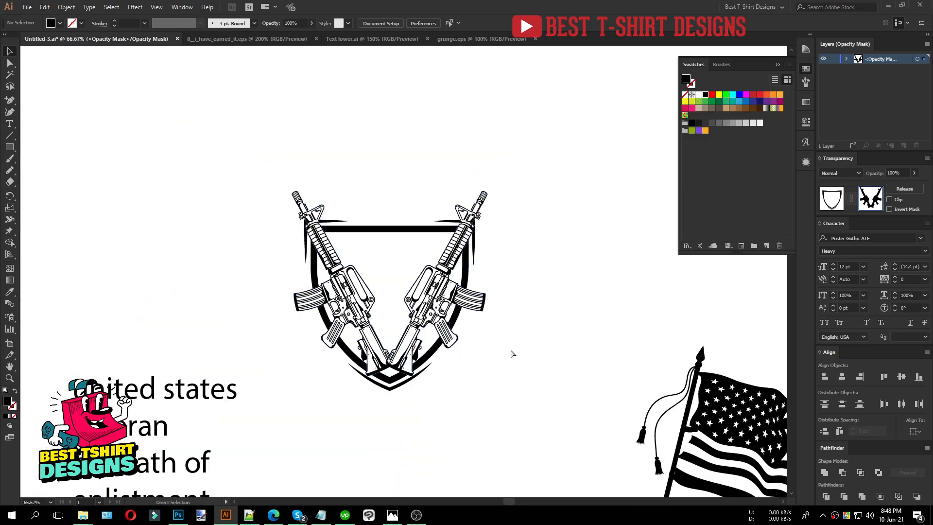
Select all rifle artwork in the shield's opacity mask and fill it with dark red.
key("ctrl+a")
scroll(411, 258, "up", 1)
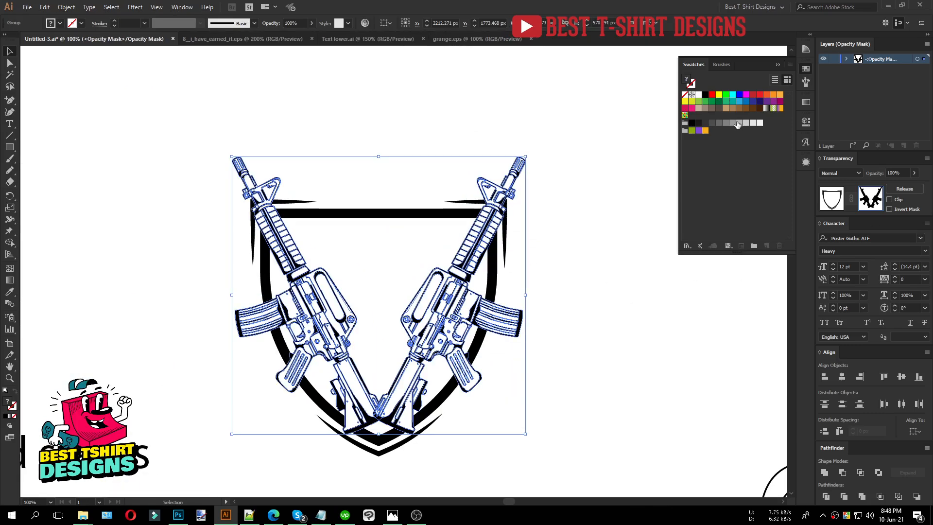
left_click(753, 95)
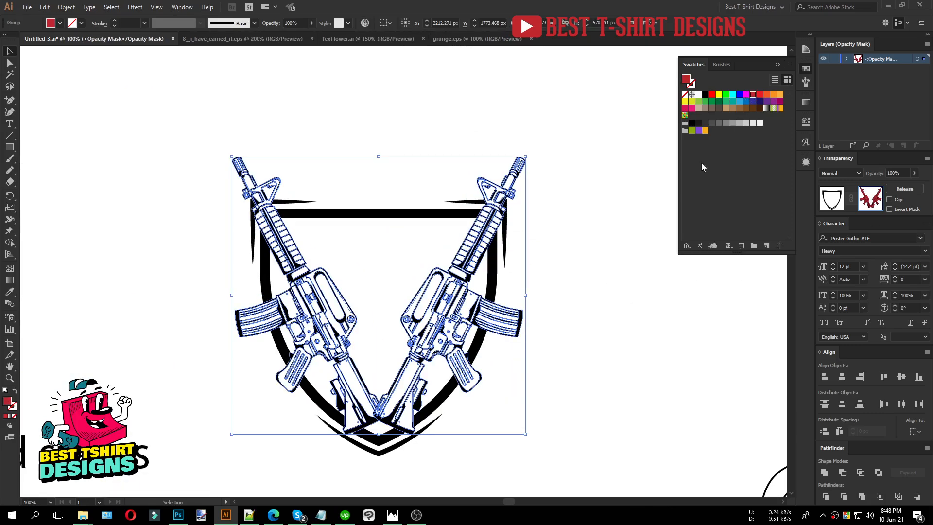
left_click(587, 309)
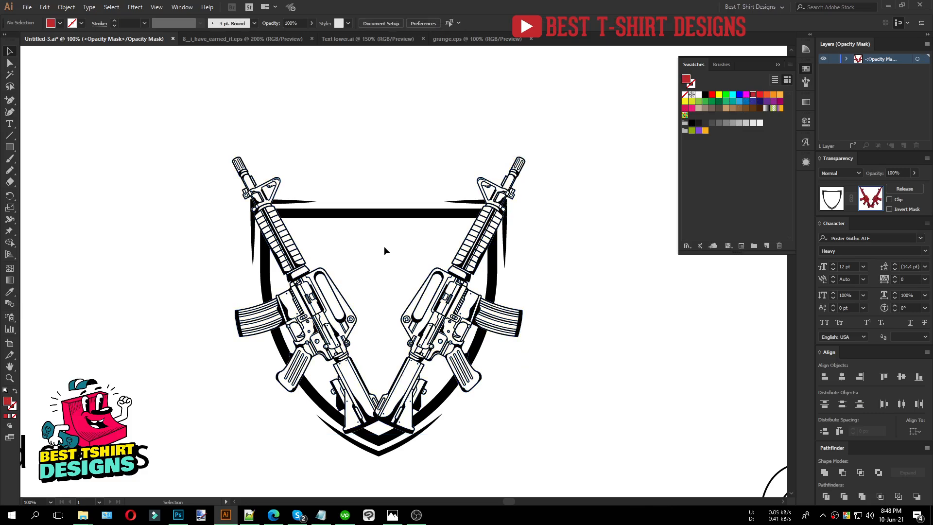
Split the mask's rifle artwork with Divide and ungroup the resulting pieces.
left_click_drag(183, 127, 546, 312)
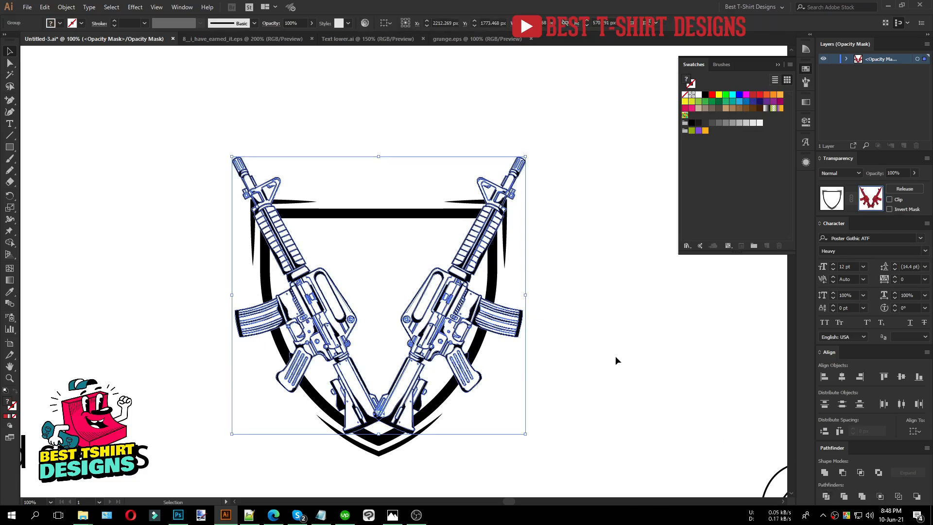
right_click(428, 290)
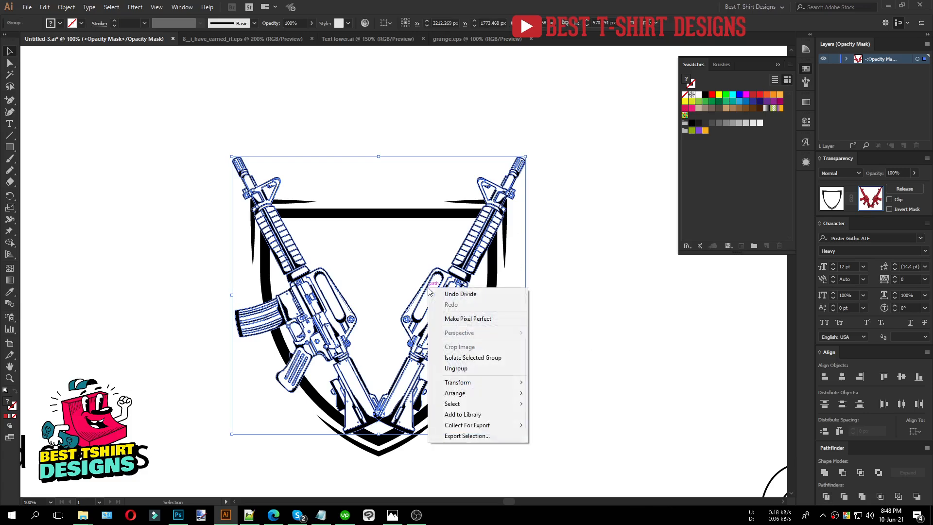
left_click(451, 368)
left_click(633, 307)
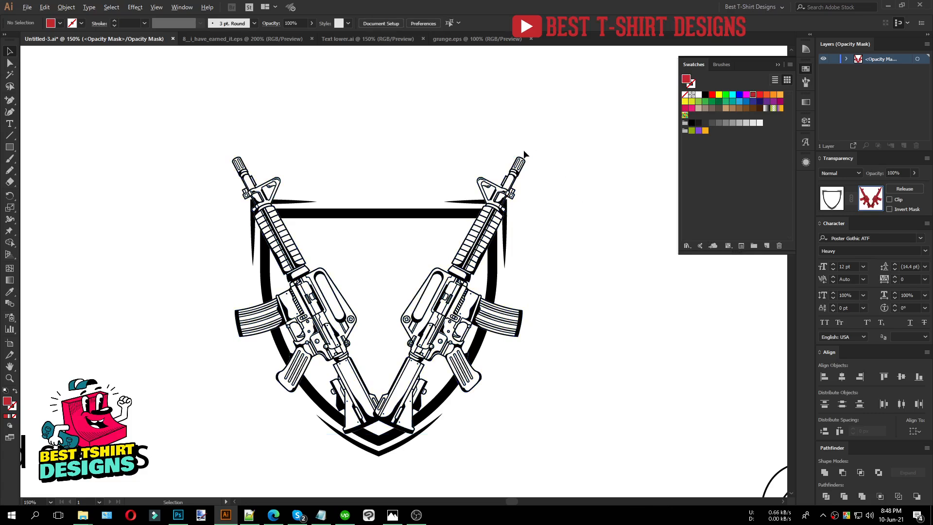
Examine the divided mask pieces around the right rifle's muzzle, front sight and handguard, checking individual pieces' fills.
scroll(523, 150, "up", 3)
scroll(523, 150, "down", 1)
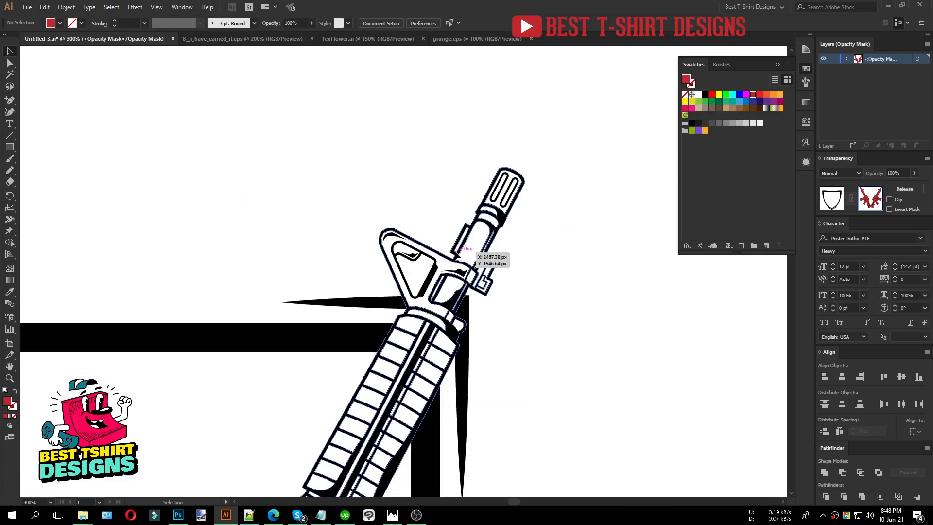
scroll(543, 299, "down", 1)
scroll(545, 297, "down", 1)
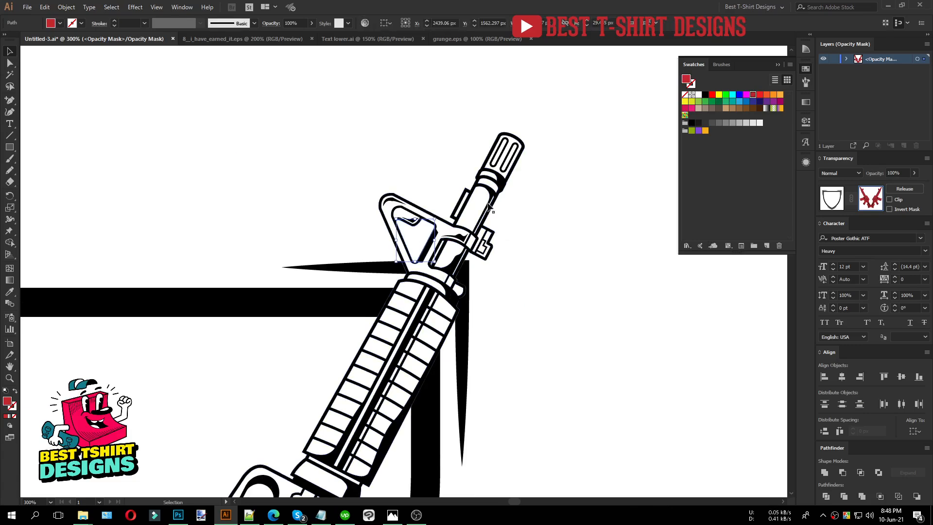
left_click(470, 230)
left_click(394, 319)
left_click(383, 356)
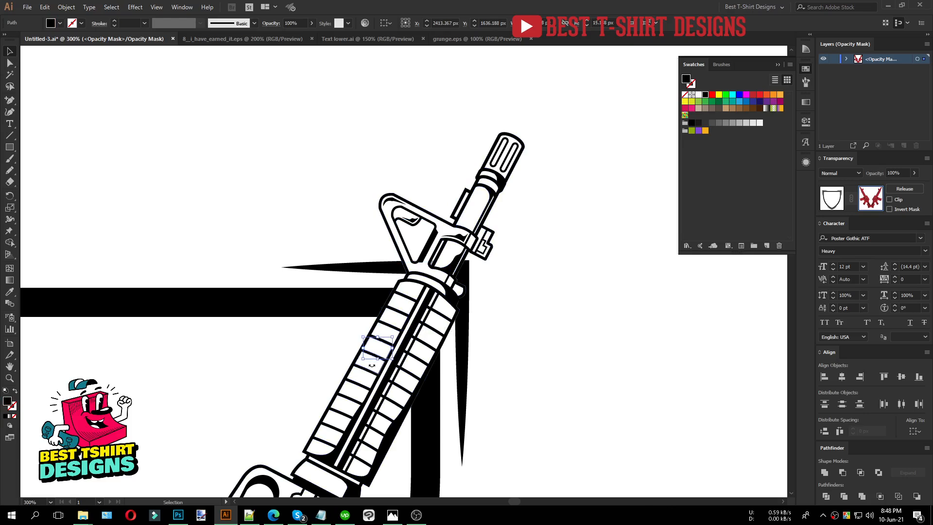
left_click(413, 237)
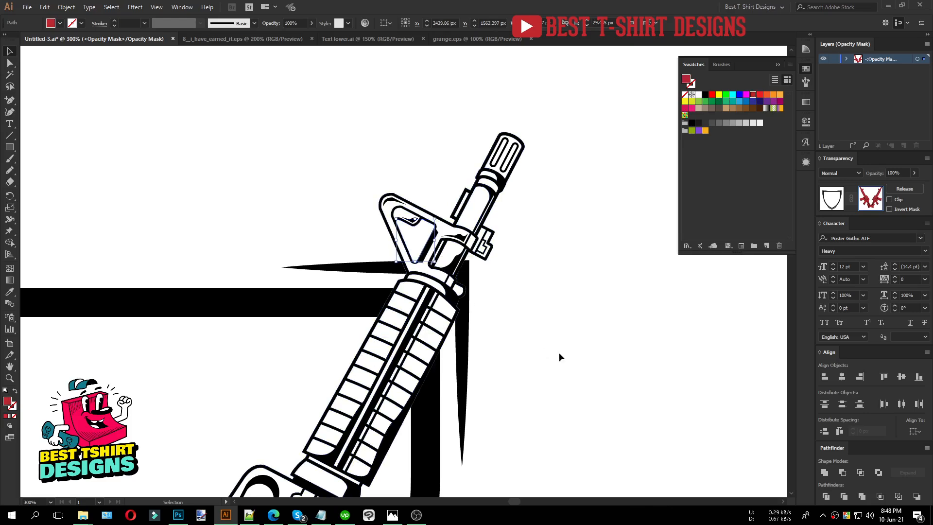
left_click(559, 357)
Examine the divided mask pieces around both rifles' receivers, magazines and carry handles for leftover red areas.
scroll(449, 229, "down", 5)
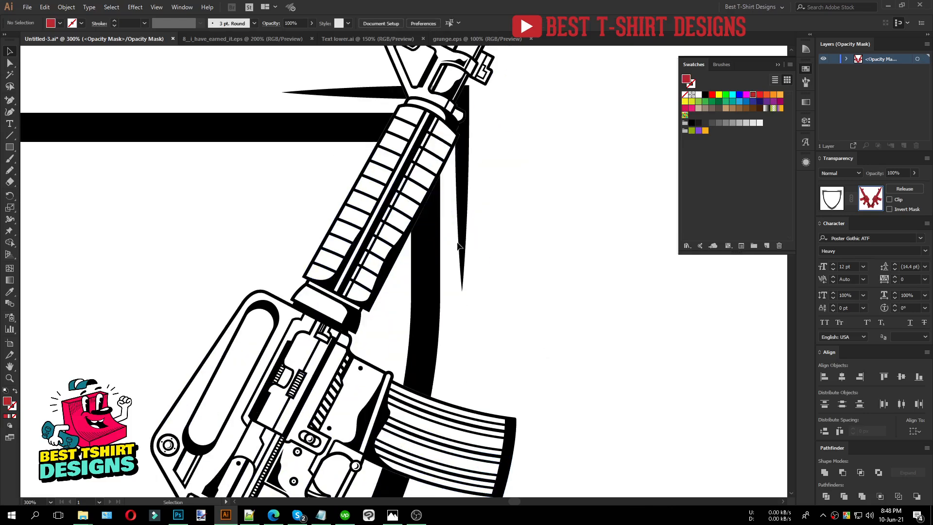
left_click(237, 371)
left_click(474, 310)
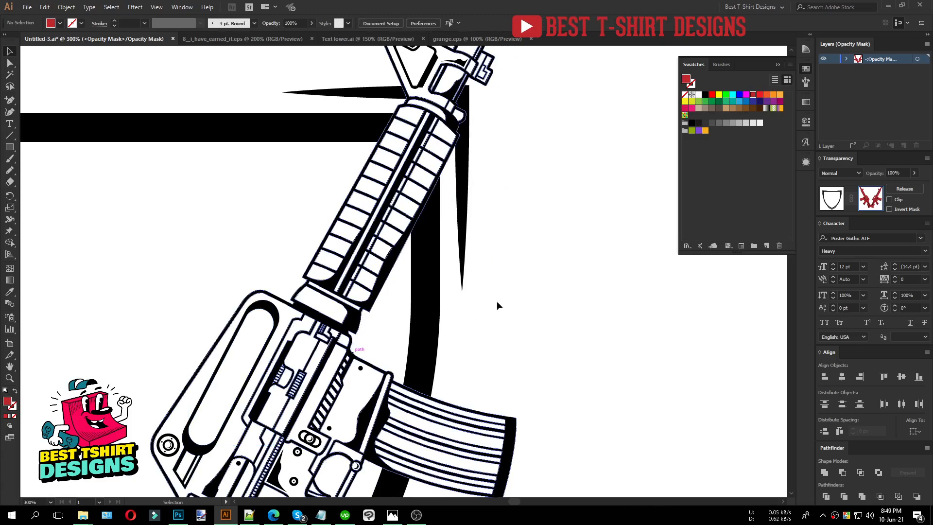
scroll(537, 267, "down", 3)
scroll(381, 368, "up", 4)
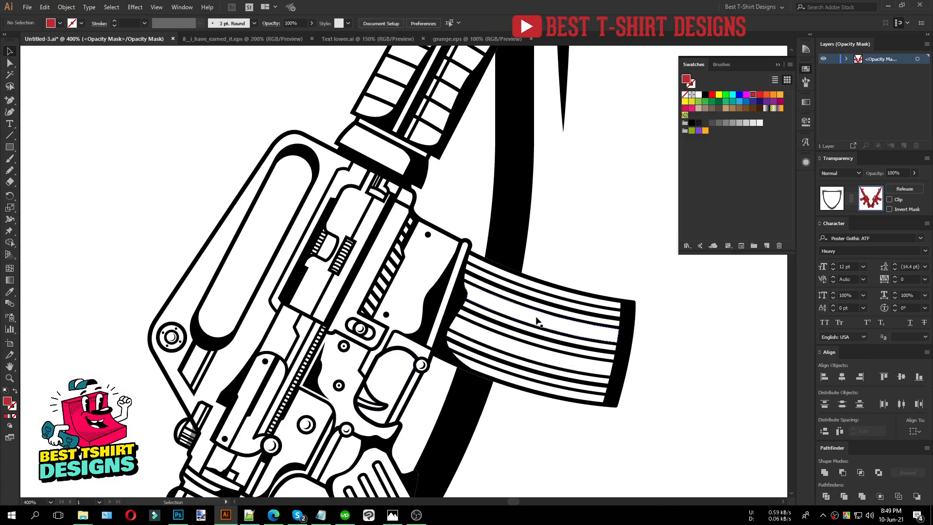
scroll(537, 322, "down", 3)
scroll(226, 351, "up", 2)
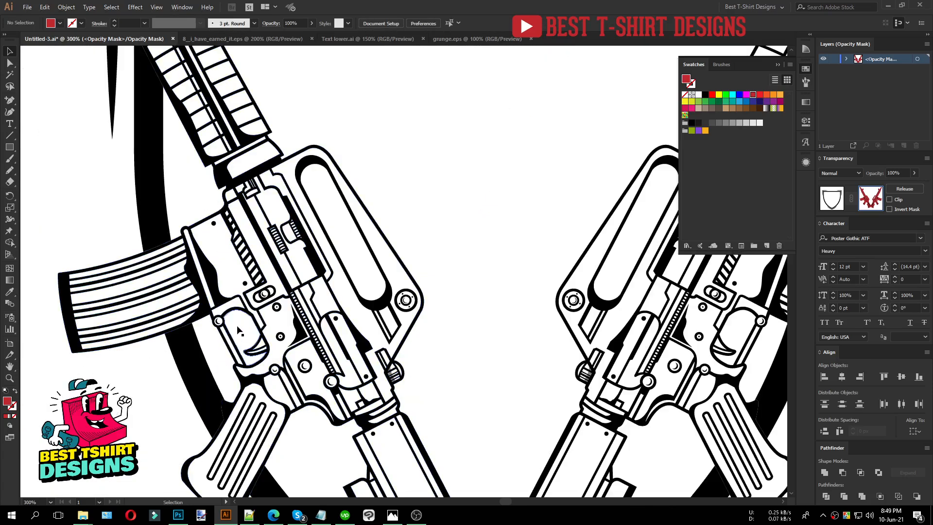
left_click(361, 285)
key("ctrl+shift+a")
scroll(361, 285, "up", 5)
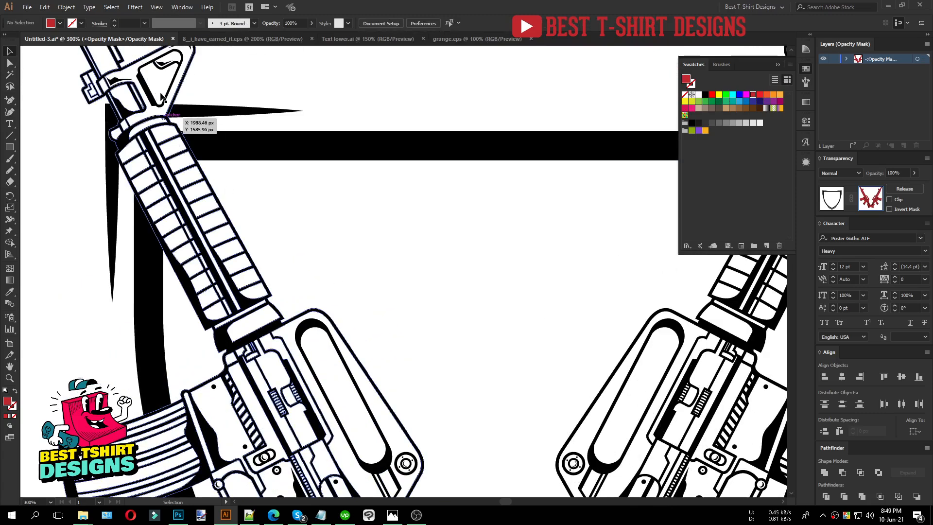
scroll(295, 226, "down", 2)
scroll(296, 225, "down", 1)
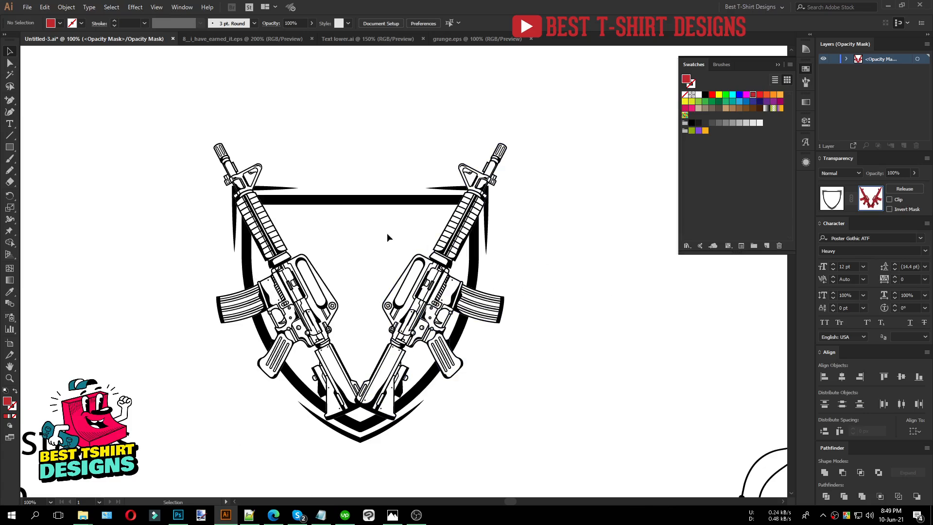
Select all dark red rifle pieces in the opacity mask with the Magic Wand and delete them.
left_click(10, 75)
left_click(460, 295)
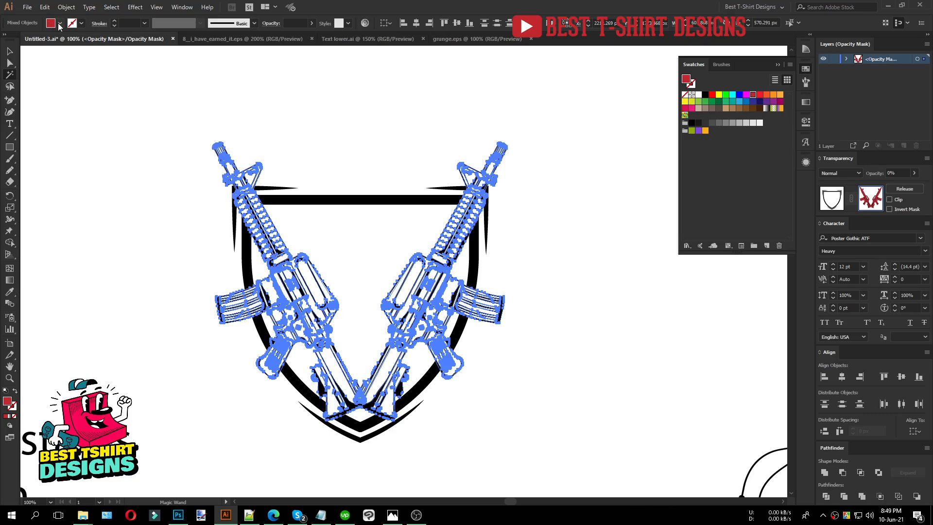
left_click(526, 269)
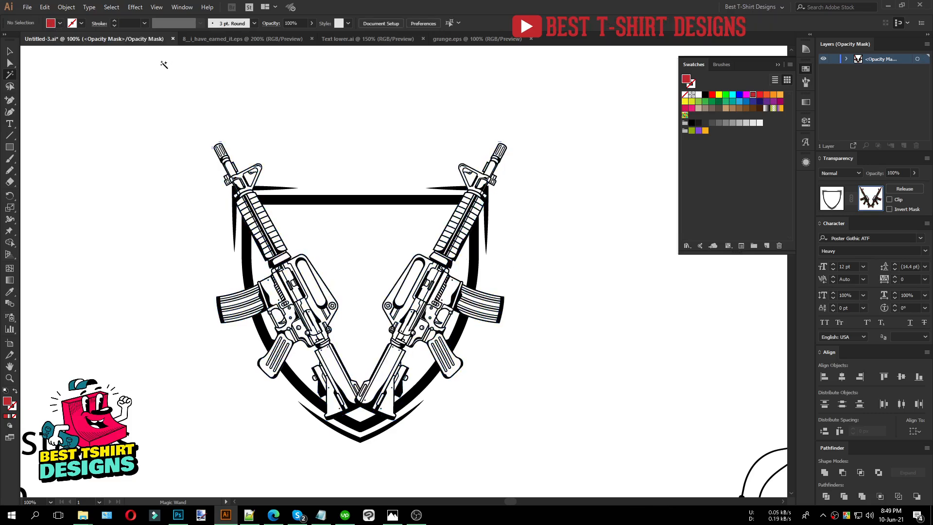
key("v")
scroll(354, 234, "down", 1)
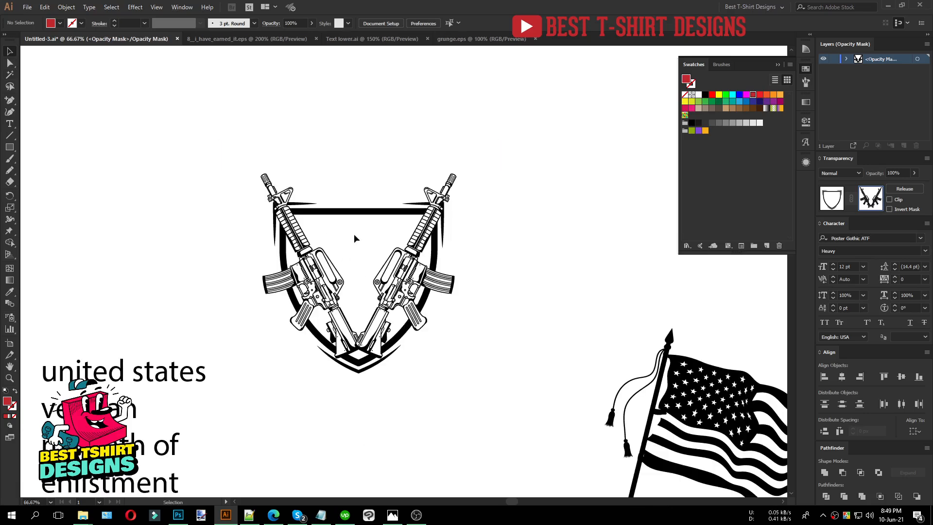
Group the remaining black rifle pieces in the opacity mask and return to editing the main artwork.
left_click_drag(212, 118, 511, 388)
left_click(528, 390)
left_click_drag(460, 342, 224, 119)
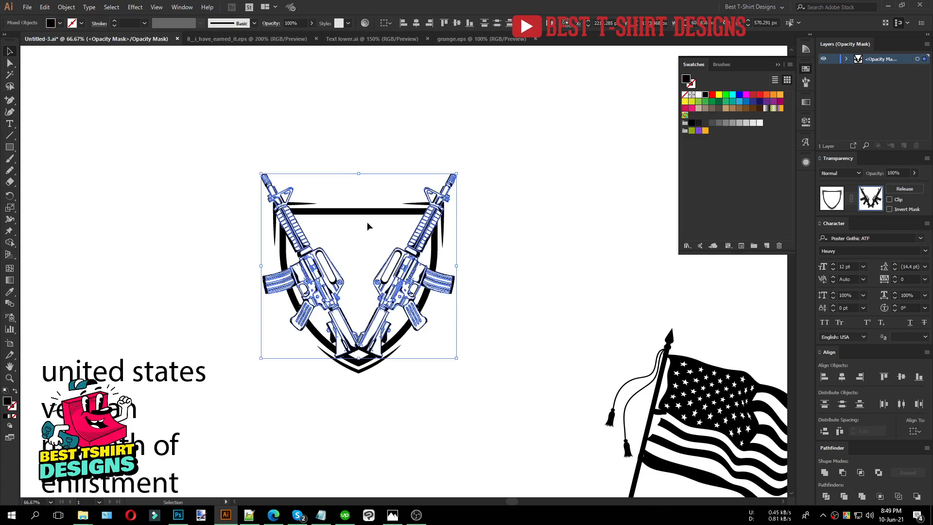
scroll(365, 220, "up", 1)
key("ctrl+g")
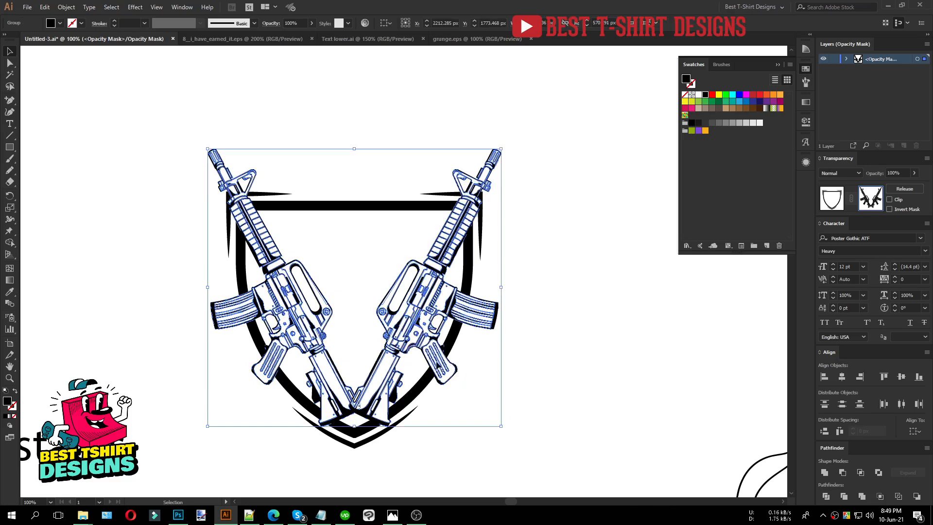
left_click(515, 383)
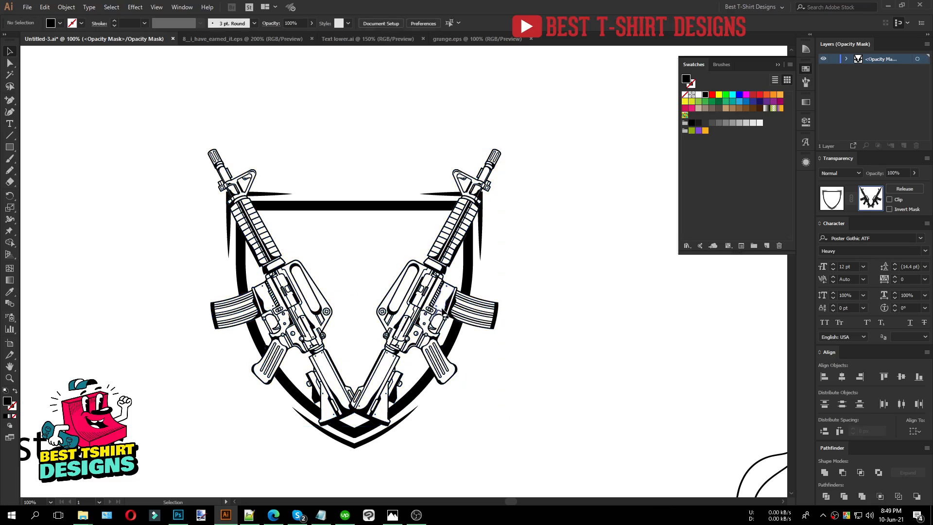
left_click(442, 309)
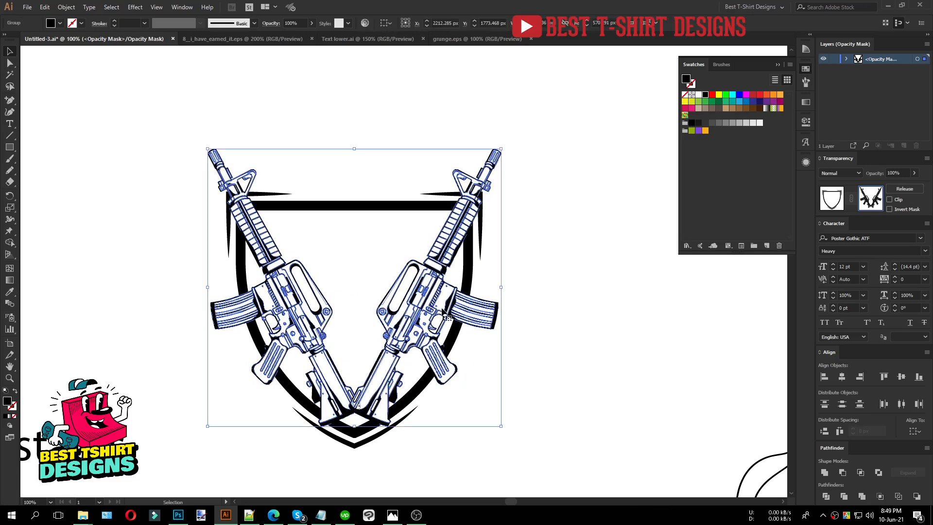
left_click(834, 198)
left_click(584, 337)
scroll(362, 239, "down", 1)
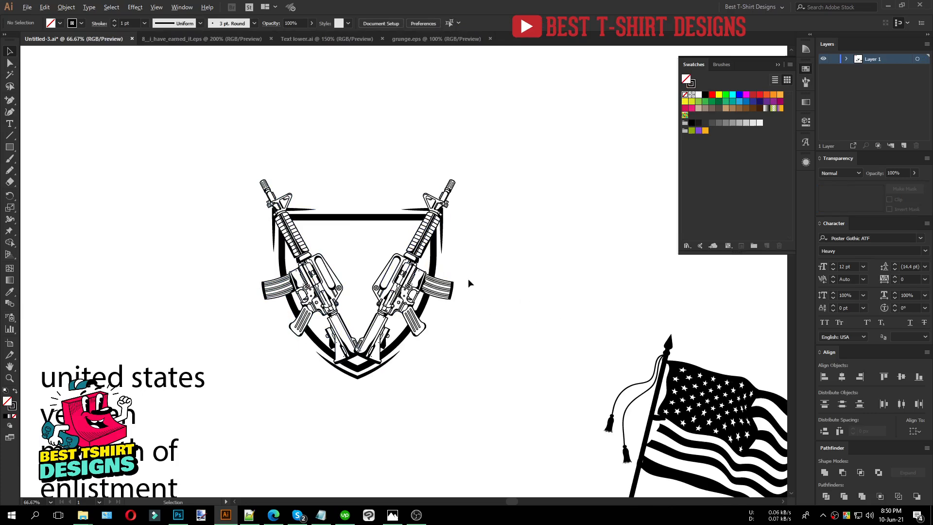
Move the US flag onto the shield over the right rifle and scale it down to about 422 px tall.
scroll(468, 279, "down", 1)
left_click(661, 401)
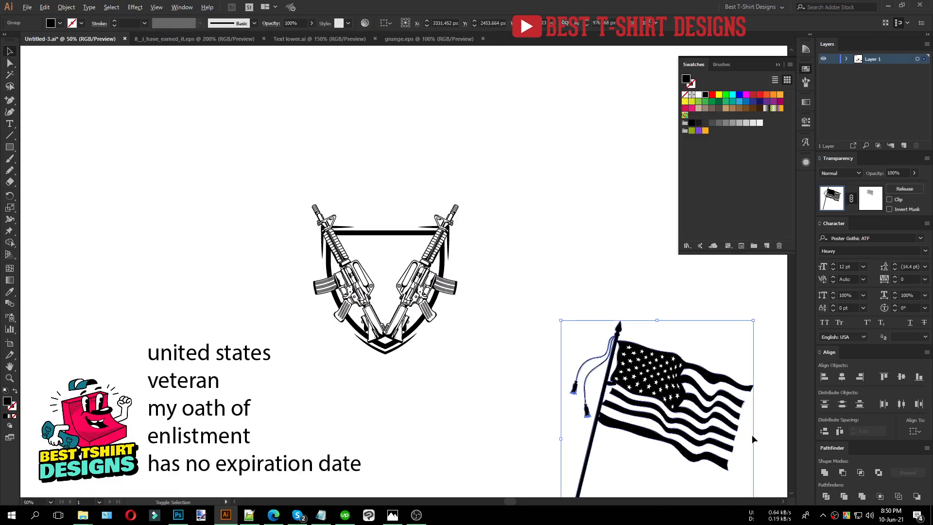
left_click_drag(753, 438, 428, 258)
scroll(391, 223, "up", 2)
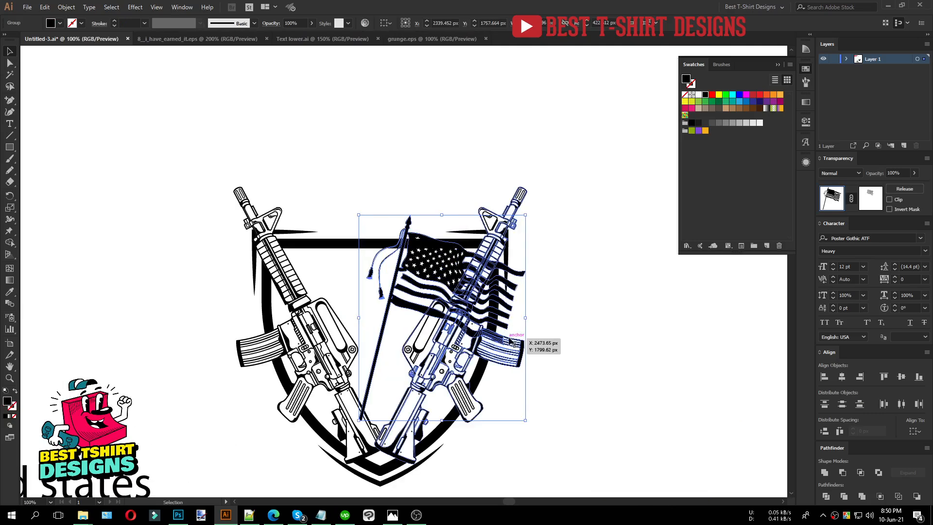
scroll(449, 380, "up", 1)
left_click(386, 306)
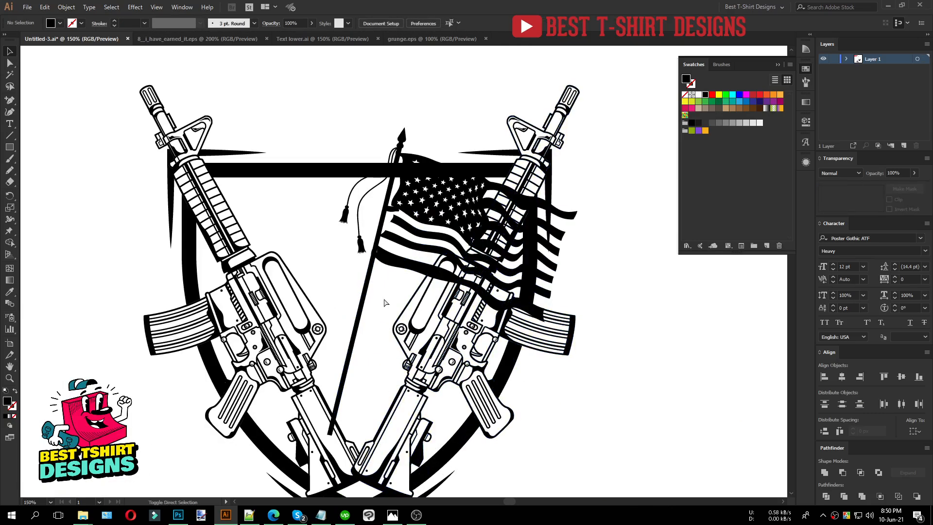
Show the document rulers.
left_click(156, 6)
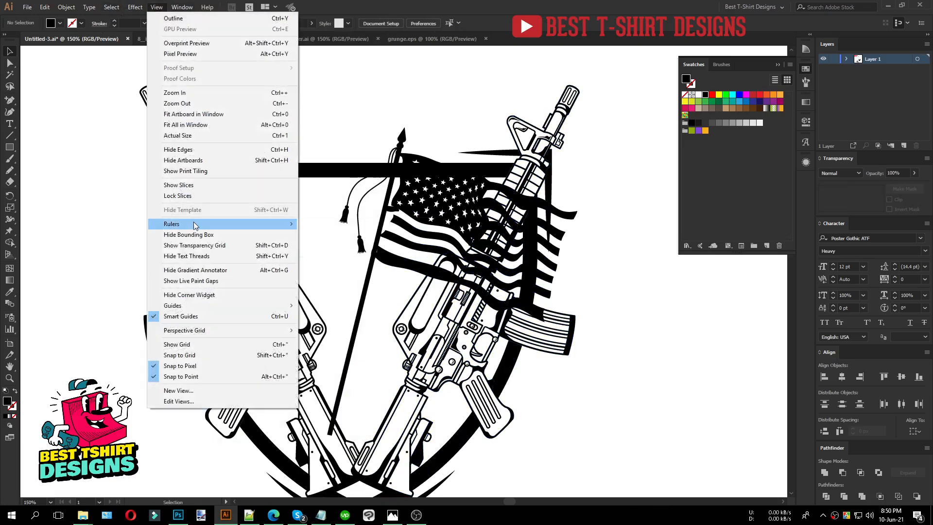
mouse_move(194, 224)
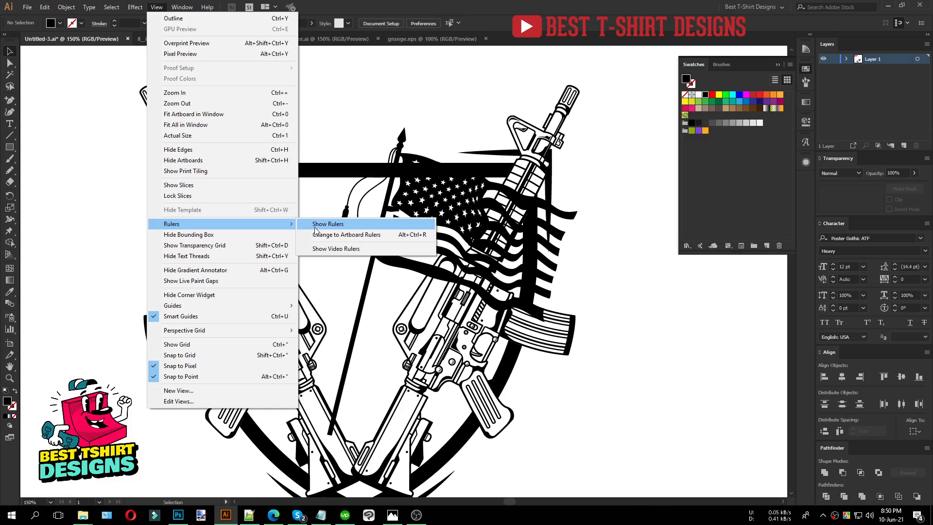
left_click(315, 225)
Assign the keyboard shortcut Shift+Ctrl+R to the Show Rulers menu command and try toggling the rulers.
left_click(65, 7)
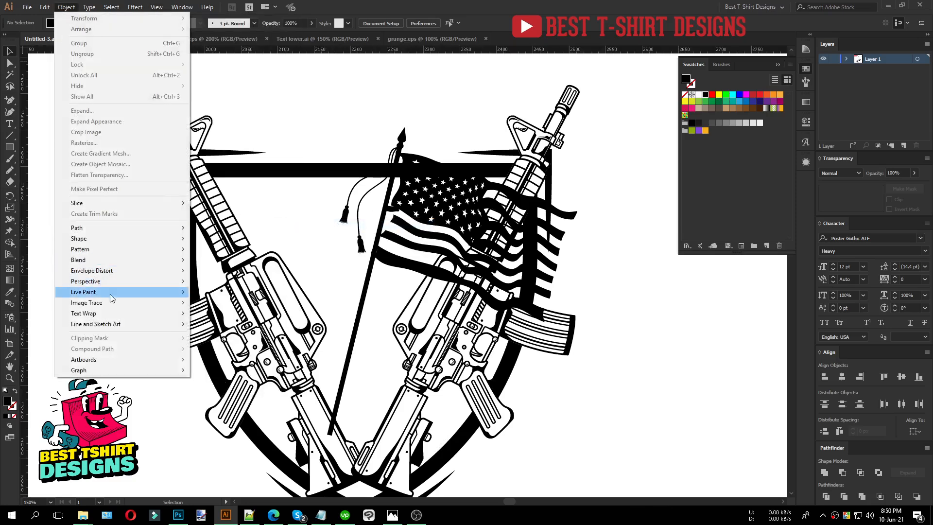
mouse_move(45, 7)
left_click(73, 287)
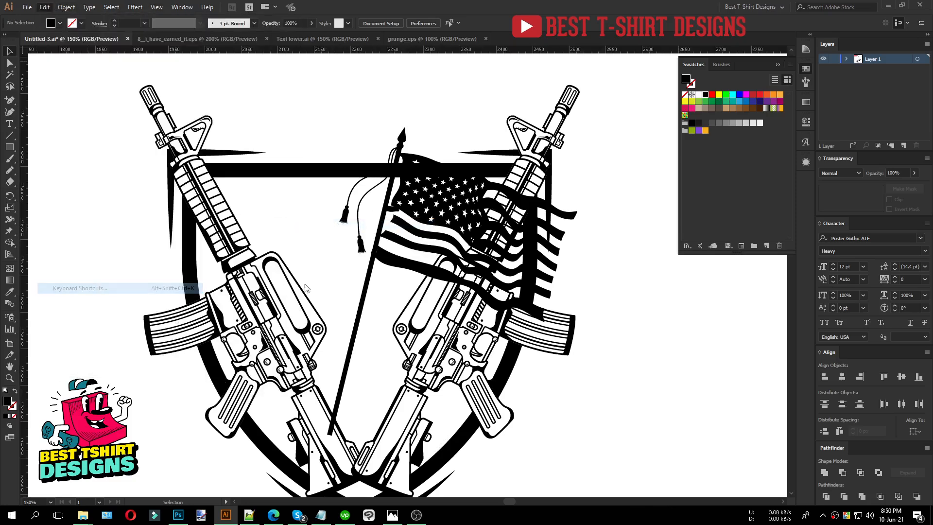
left_click(422, 148)
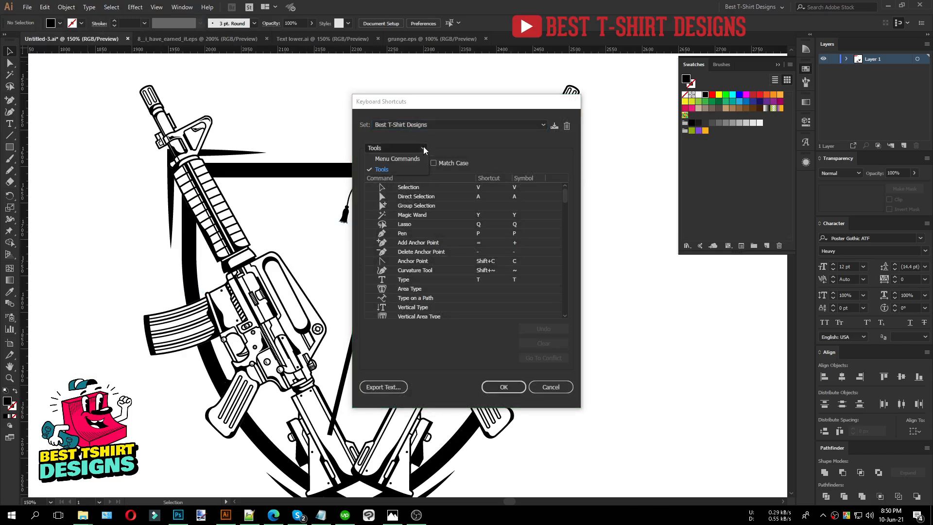
left_click(403, 159)
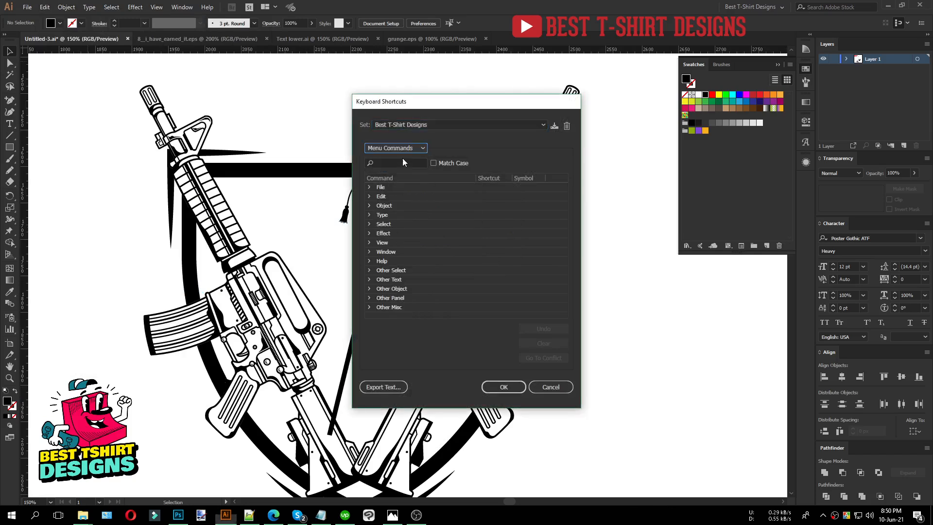
left_click(369, 242)
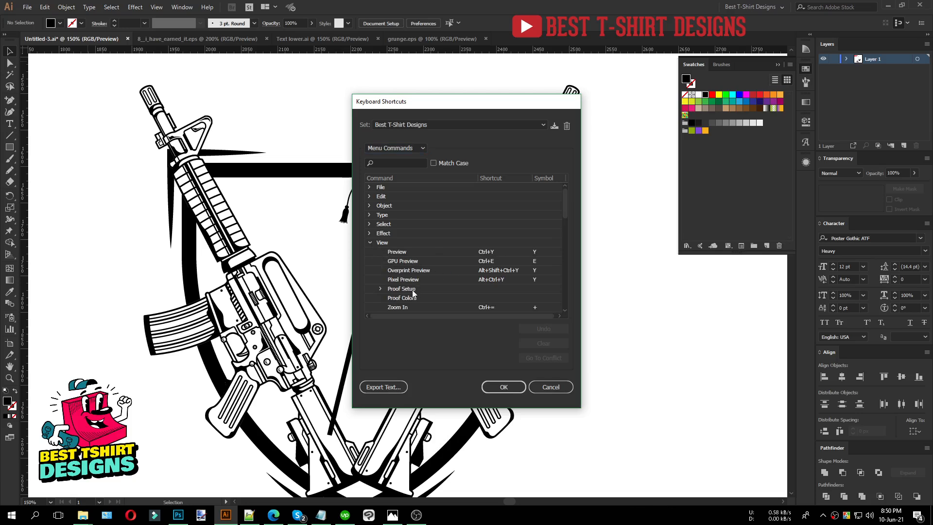
scroll(404, 297, "down", 4)
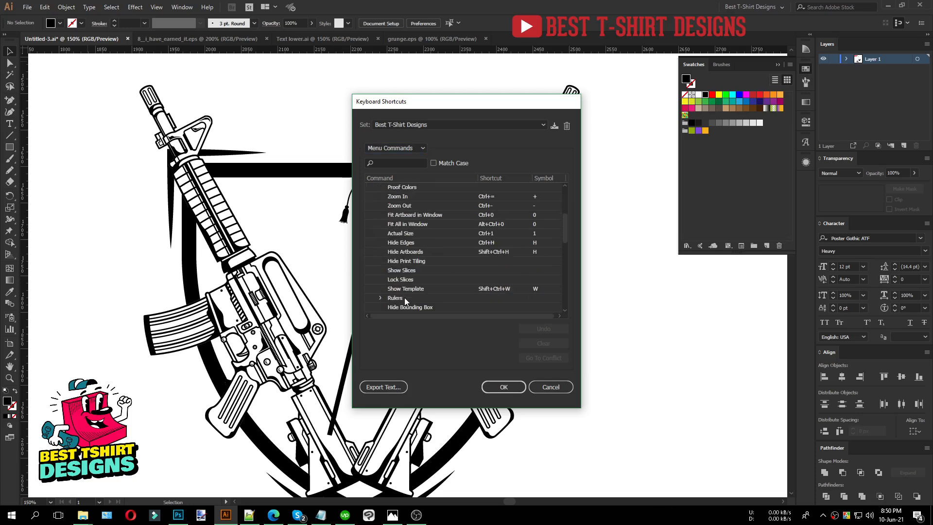
left_click(379, 298)
scroll(444, 267, "down", 2)
left_click(486, 252)
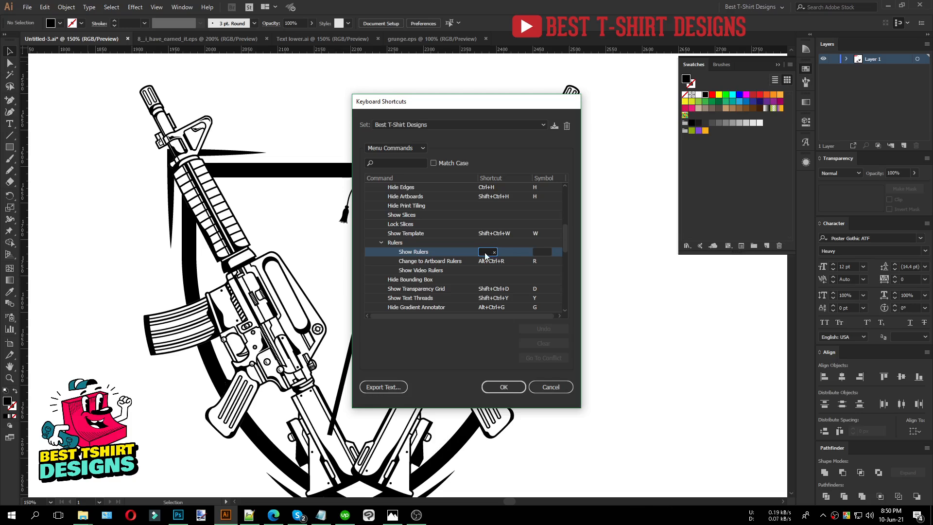
key("shift+ctrl+r")
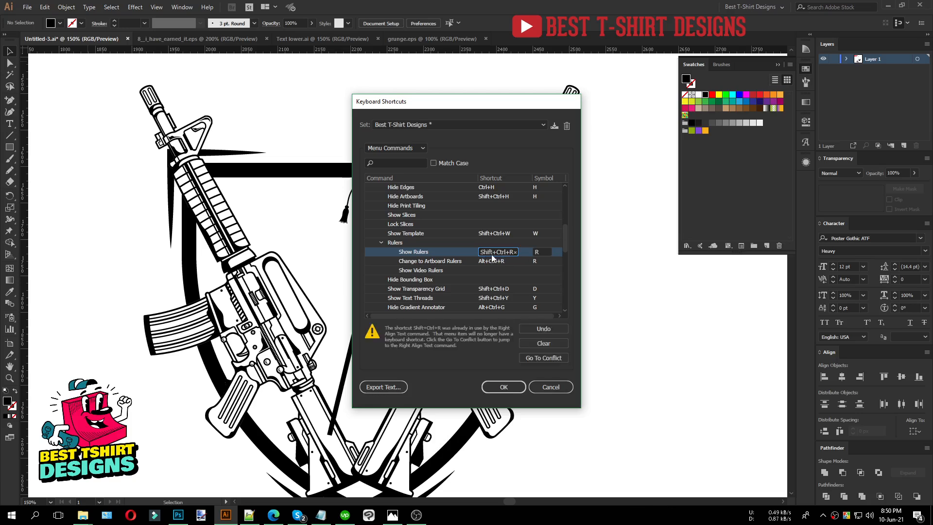
left_click(508, 386)
left_click(509, 273)
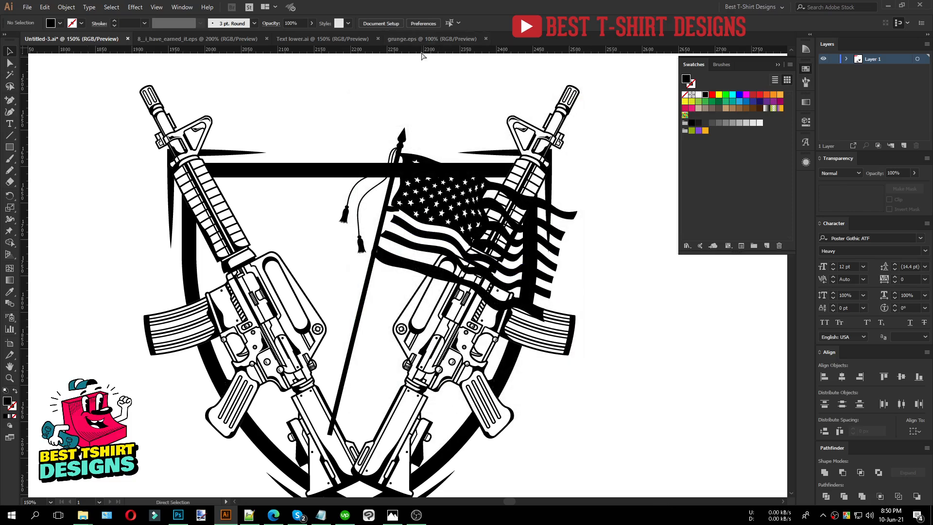
key("ctrl+r")
key("ctrl")
key("ctrl+r")
Place vertical guides at the outer edges of both rifles and lock the guides.
scroll(372, 90, "down", 1)
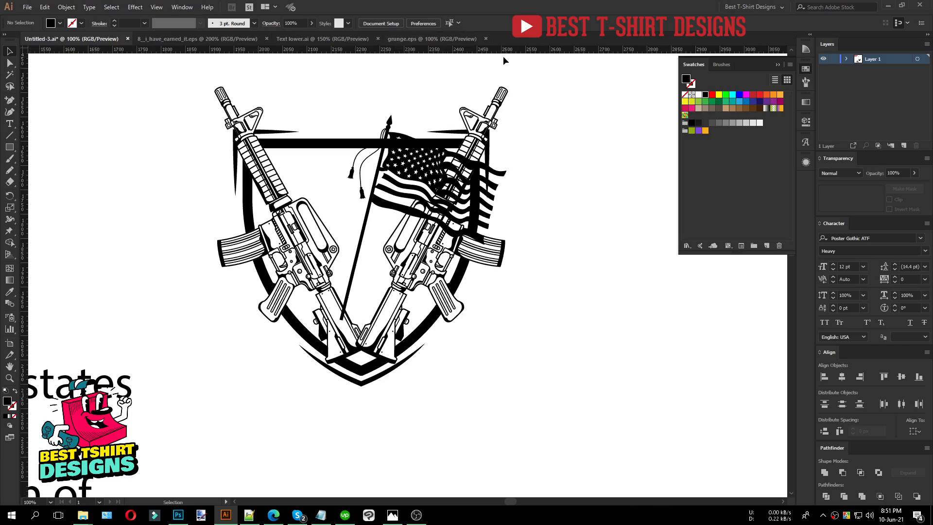
left_click_drag(525, 52, 215, 166)
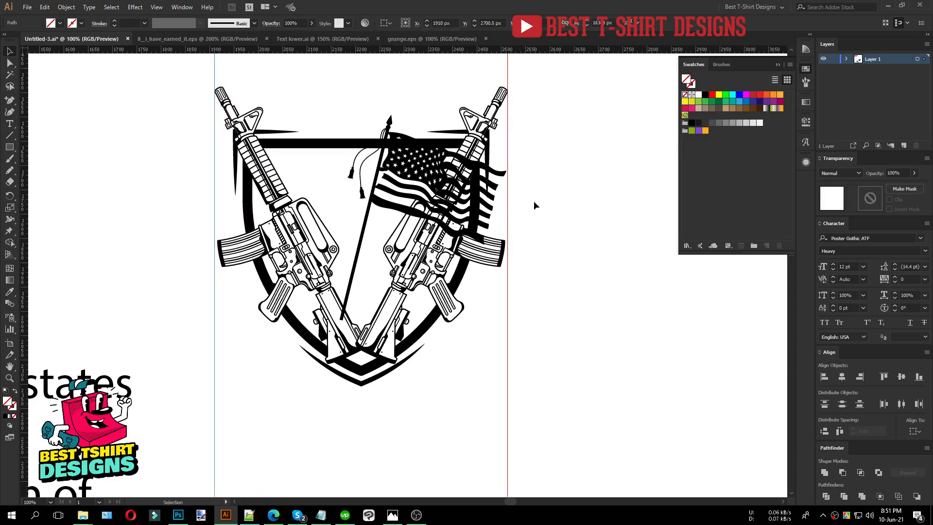
right_click(507, 199)
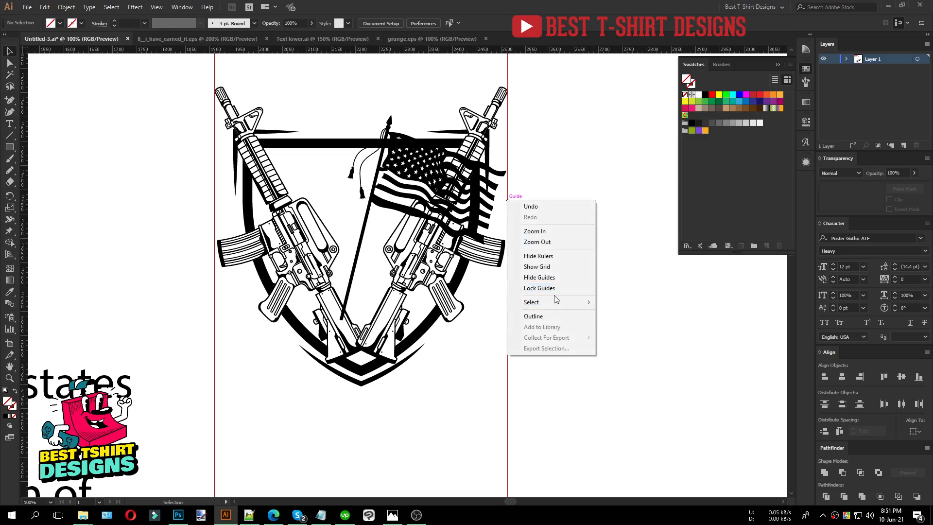
left_click(543, 290)
scroll(542, 290, "up", 4)
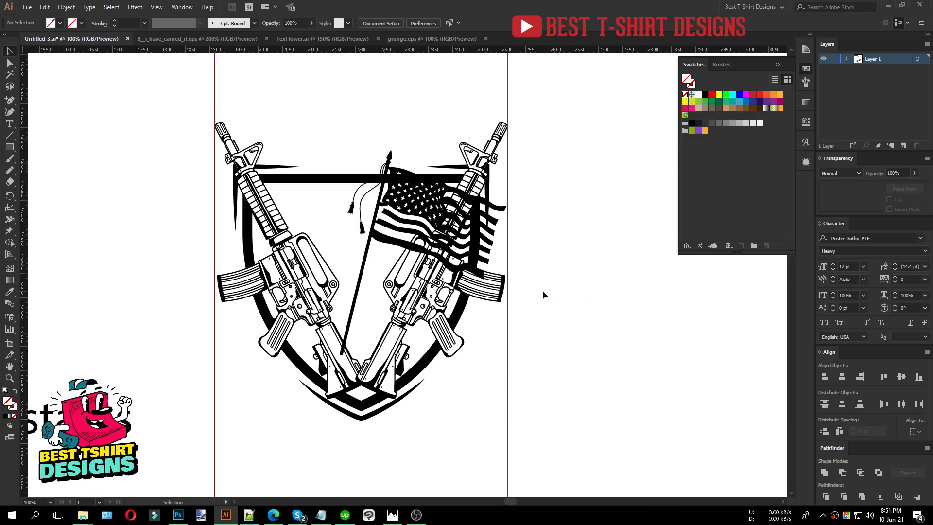
Nudge the US flag left until its outer edge sits inside the right guide.
left_click(496, 255)
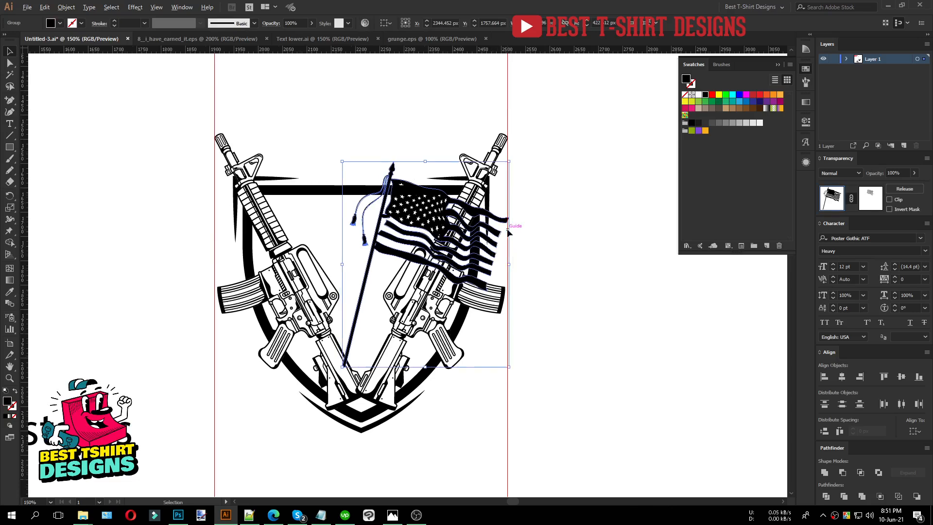
scroll(508, 226, "up", 1)
key("Left")
key("Left")
key("Left")
key("Left")
key("Left")
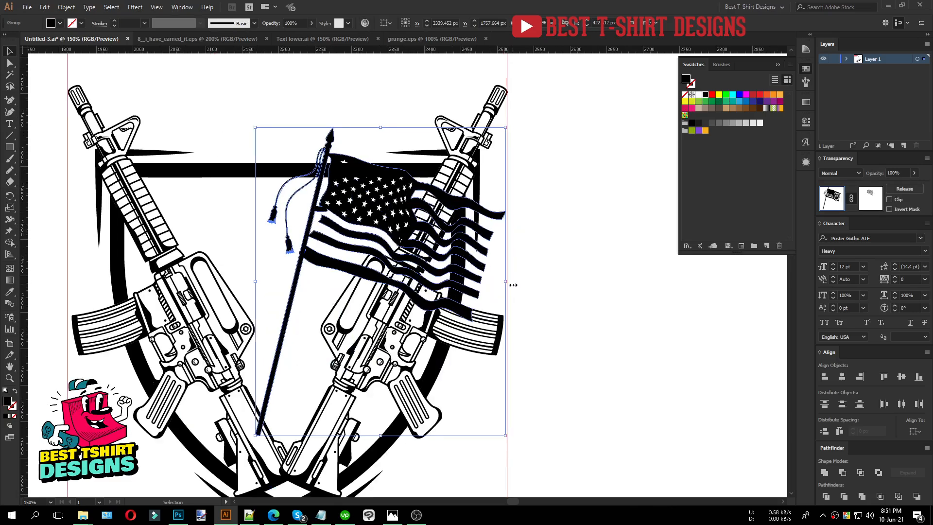
Duplicate the flag onto the left rifle, reflect the copy vertically and nudge it against the left guide.
left_click_drag(487, 276, 287, 271)
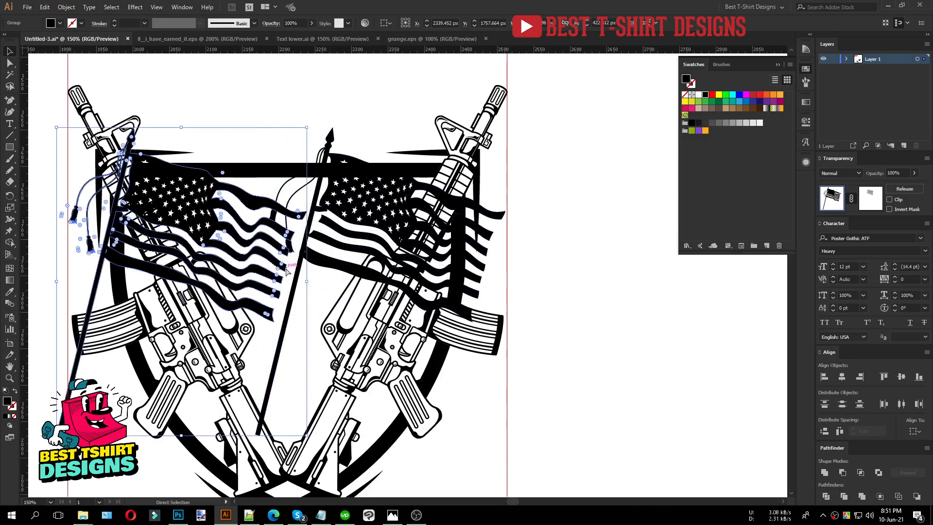
key("o")
key("Return")
left_click(469, 317)
key("Right")
key("Right")
key("Right")
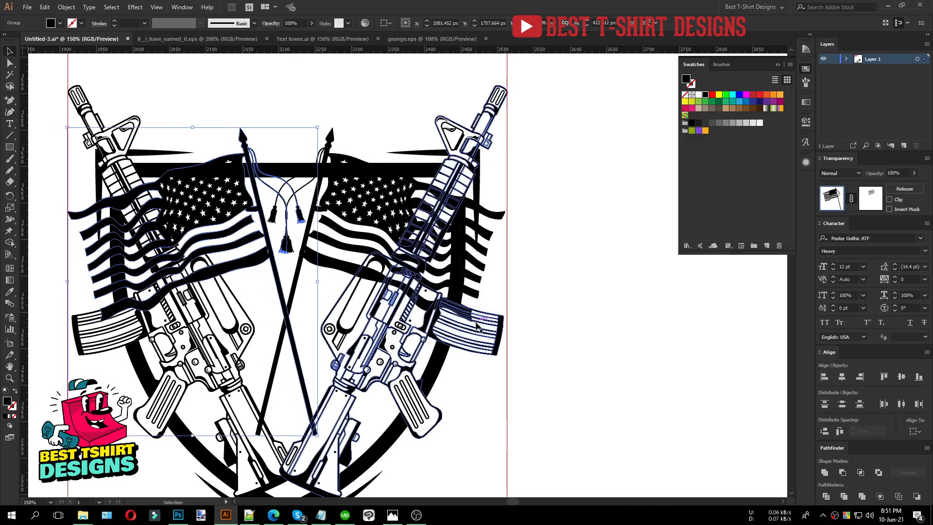
Scale both flags together to meet the two guides, about 424 px tall, and group them.
left_click(355, 251, "shift")
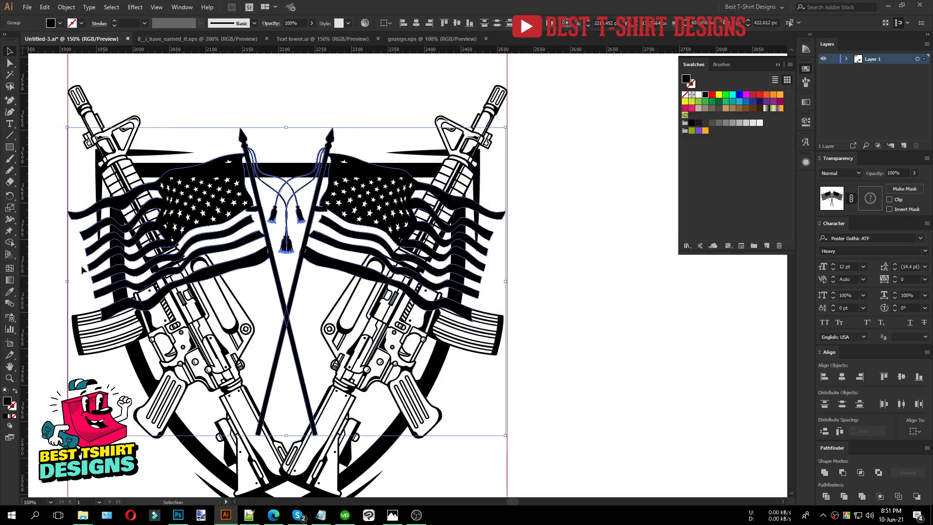
left_click_drag(70, 282, 69, 282)
left_click_drag(506, 281, 506, 282)
key("ctrl+minus")
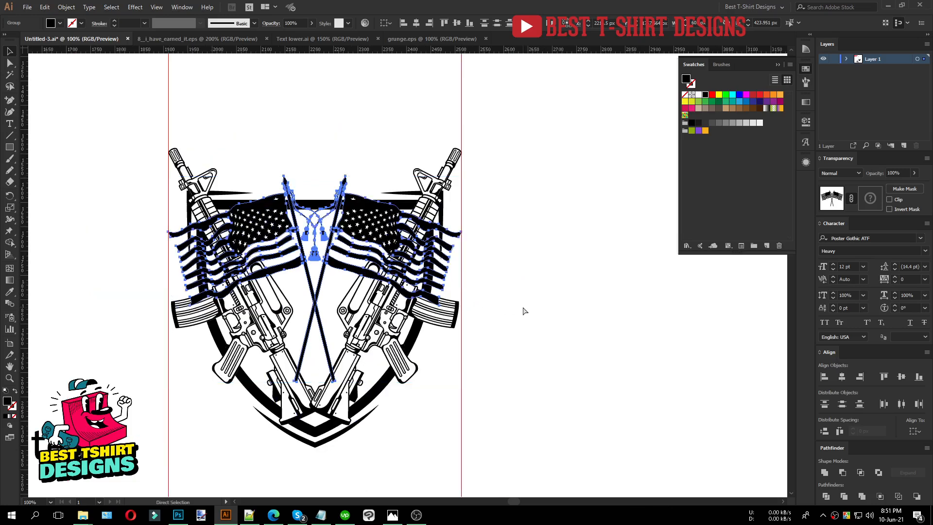
scroll(523, 306, "down", 1)
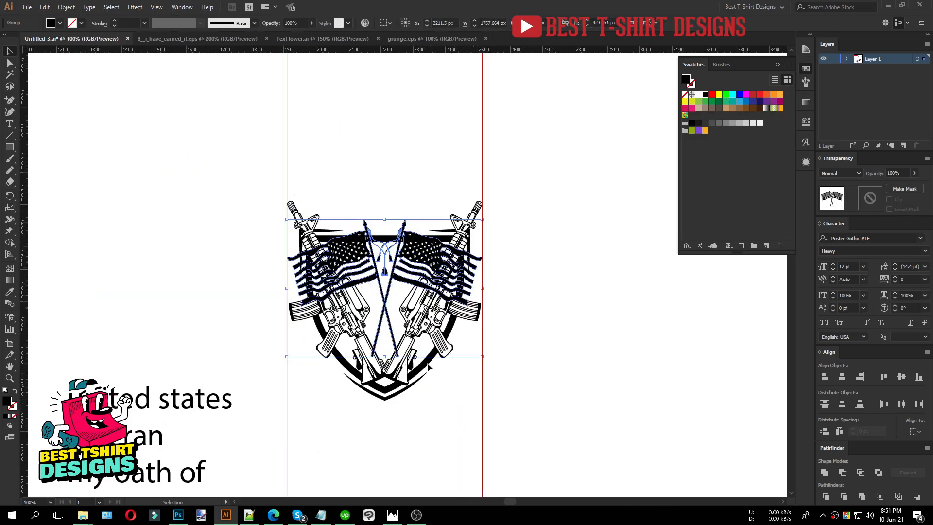
Select the shield, rifles and flags and align them on their horizontal centers.
scroll(428, 368, "up", 1)
mouse_move(448, 456)
left_mouse_down()
mouse_move(313, 365)
mouse_move(302, 140)
left_mouse_up()
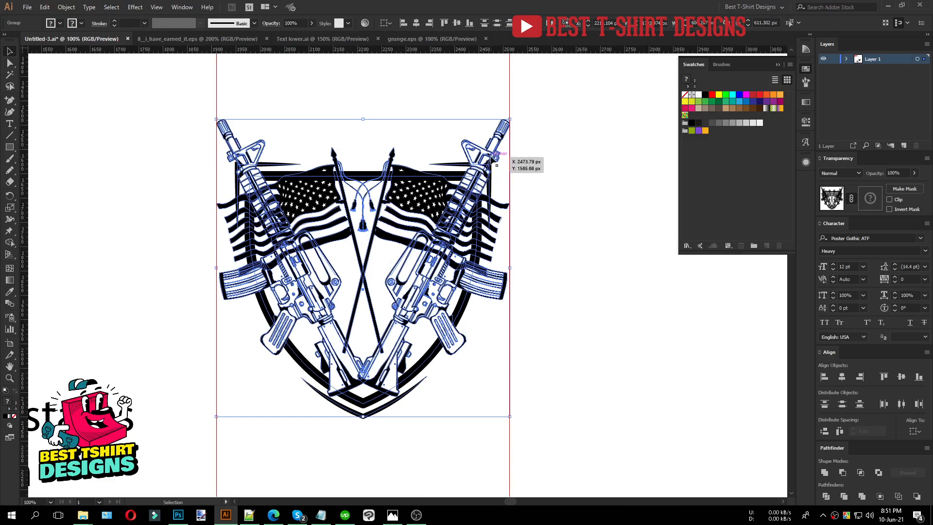
left_click(492, 155)
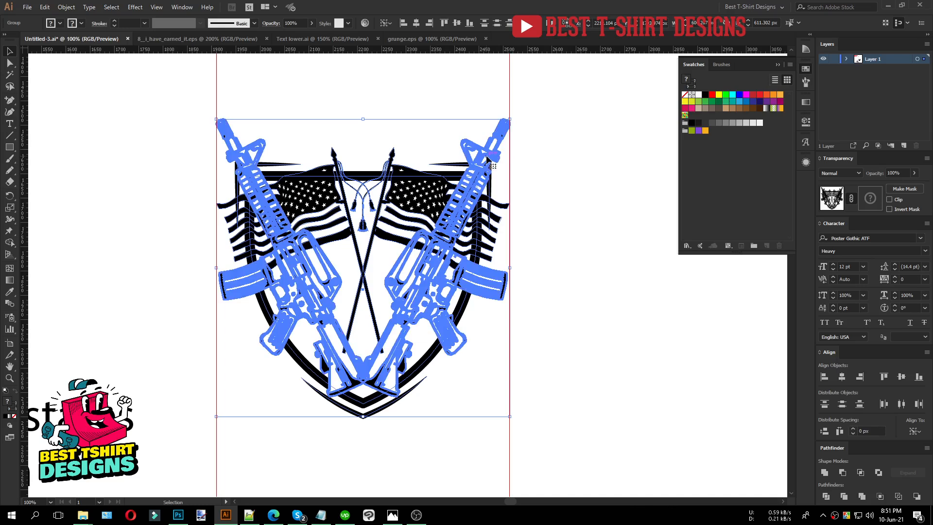
left_click(420, 22)
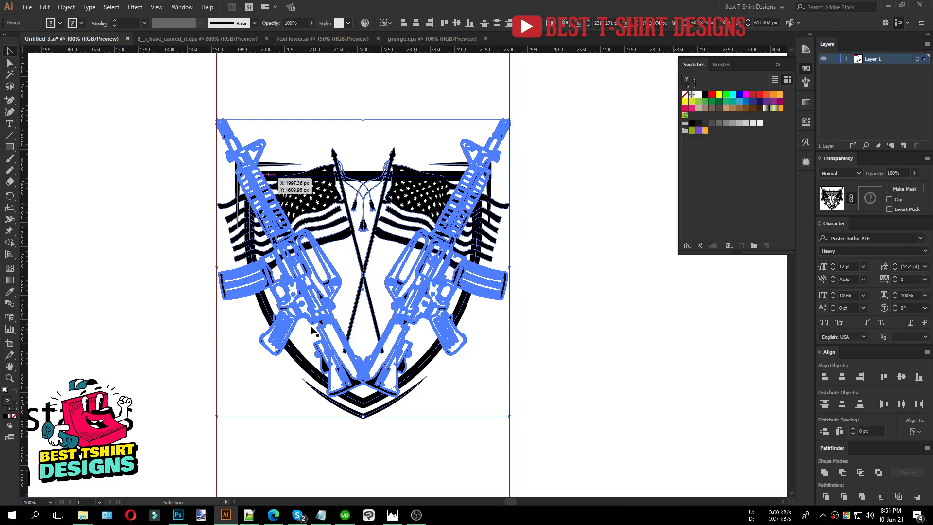
left_click(384, 257)
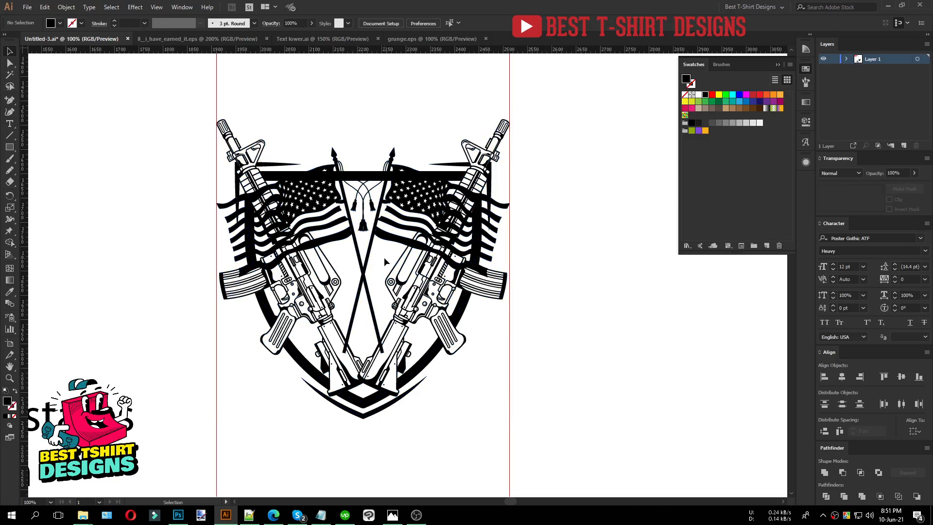
Offset the path of the grouped flags by 3 px with Miter joins.
scroll(384, 254, "up", 1)
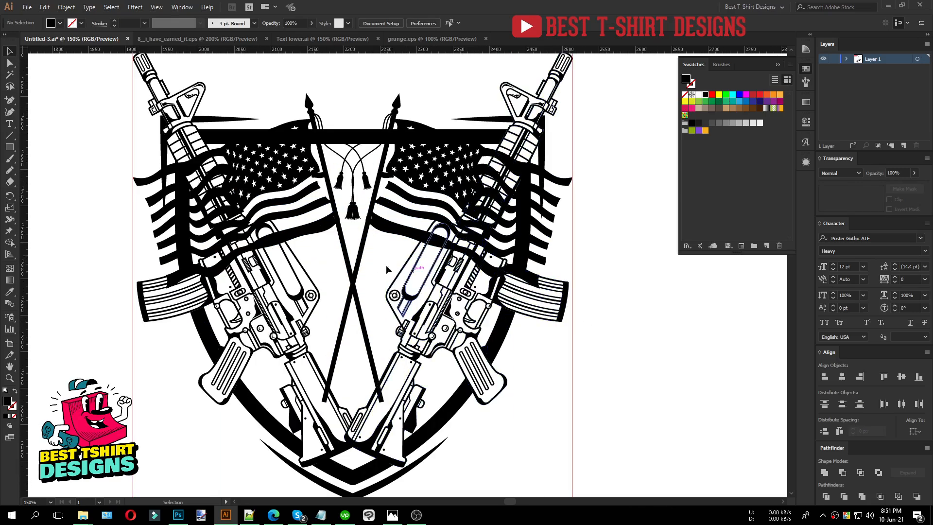
scroll(377, 261, "down", 1)
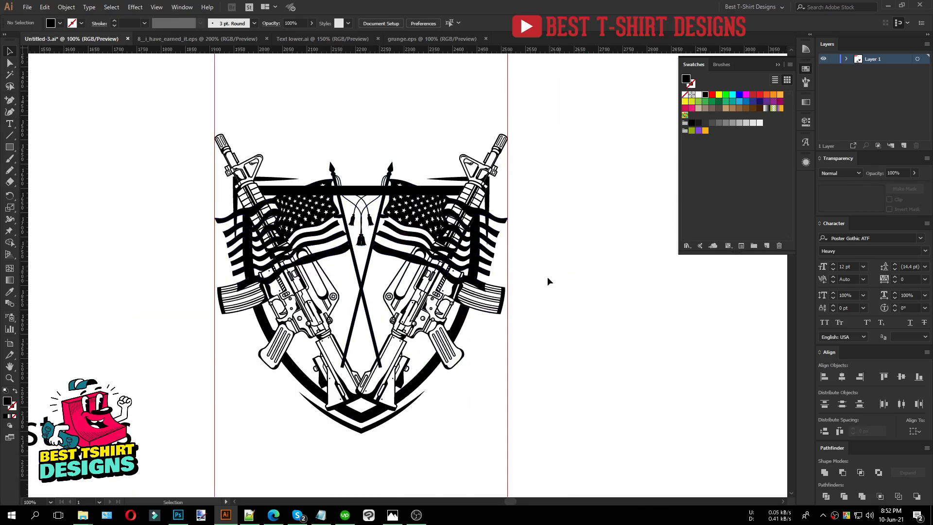
left_click(488, 274)
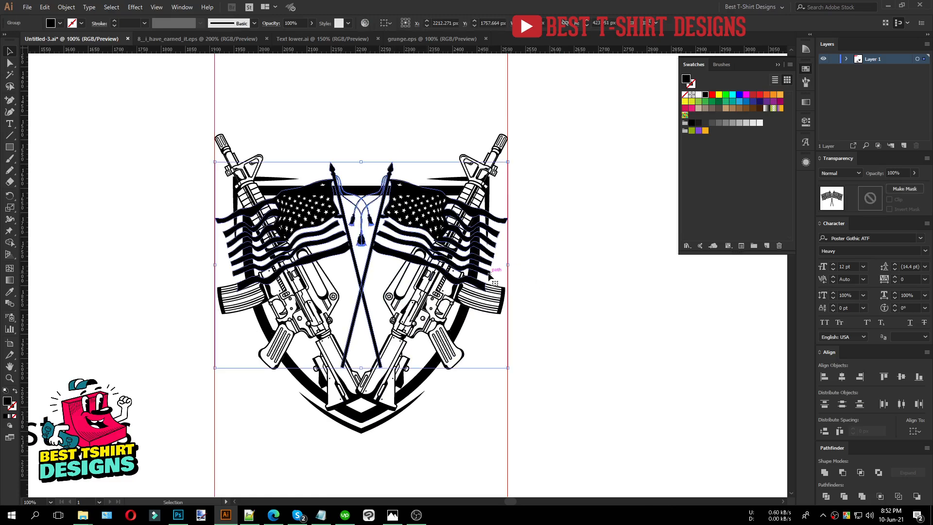
scroll(371, 243, "up", 1)
key("ctrl+alt+shift+e")
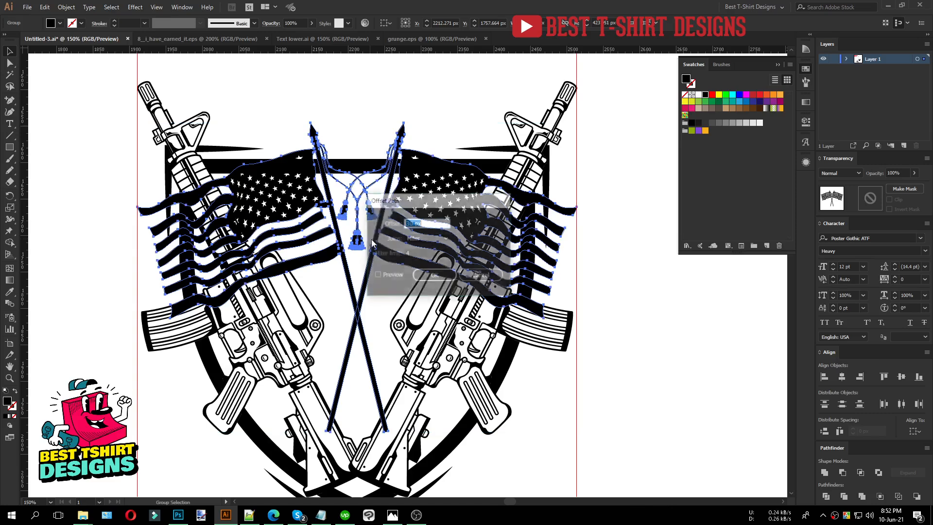
left_click(394, 276)
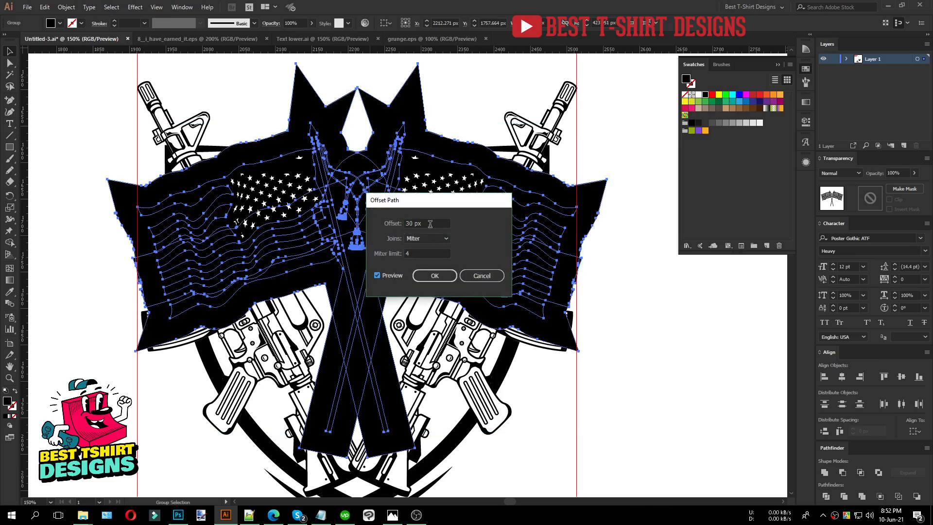
scroll(430, 224, "down", 4)
scroll(430, 224, "up", 1)
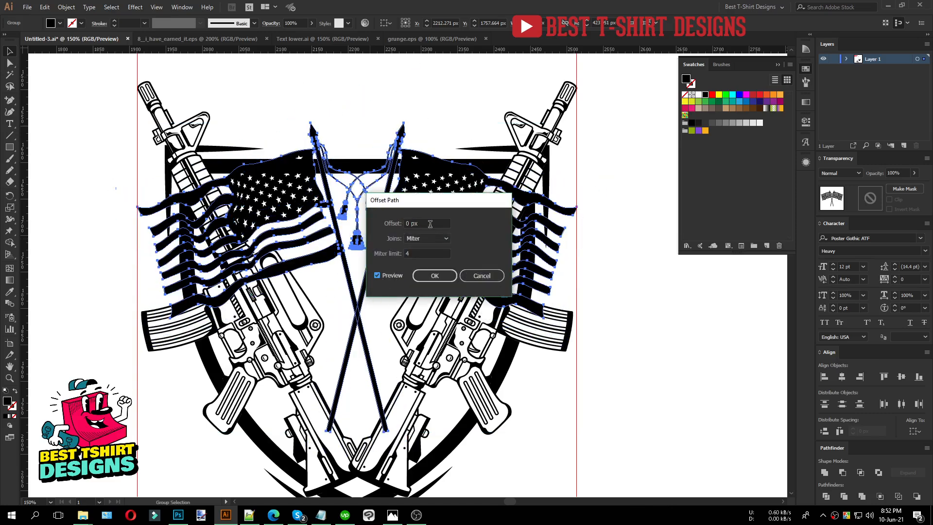
scroll(430, 223, "up", 1)
scroll(430, 223, "down", 5)
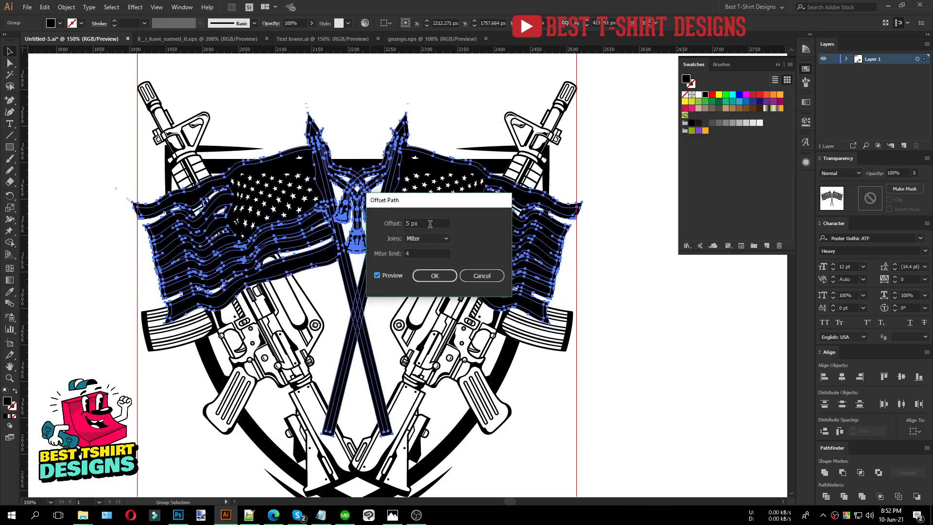
scroll(430, 224, "down", 2)
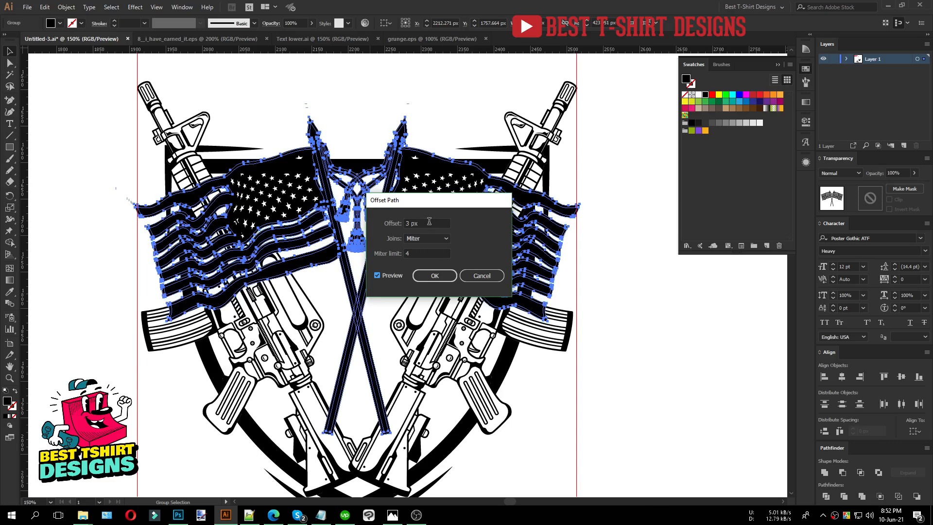
left_click(429, 277)
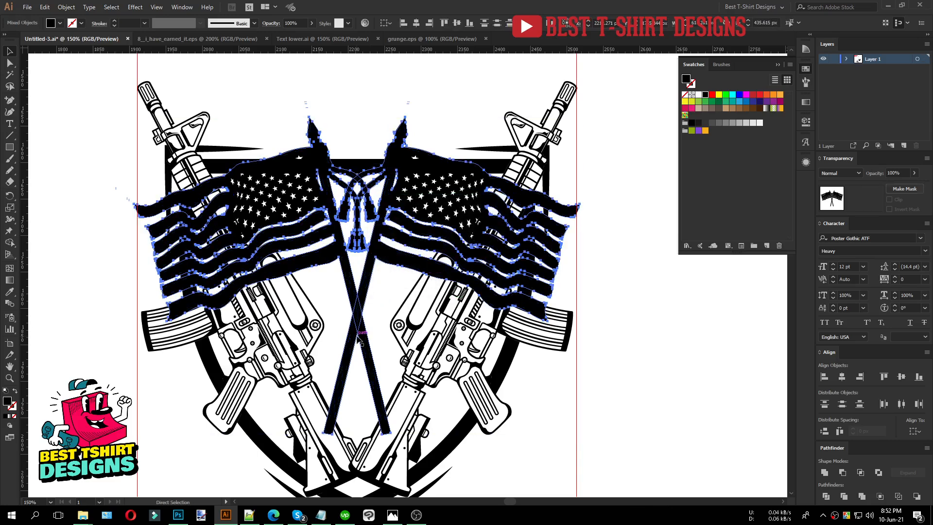
Cut the flags' offset outline and paste it in place into a new opacity mask on the rifles.
key("ctrl+shift+a")
key("v")
left_click(454, 330)
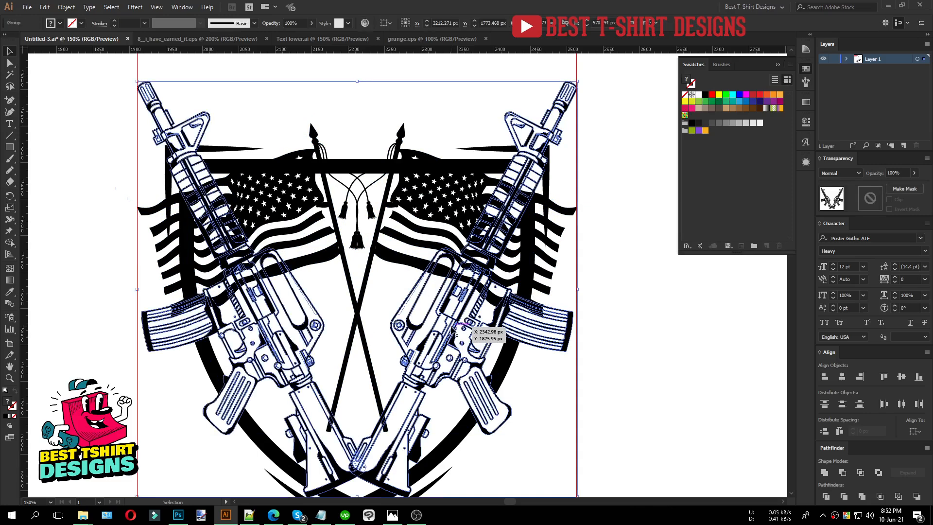
left_click(872, 206)
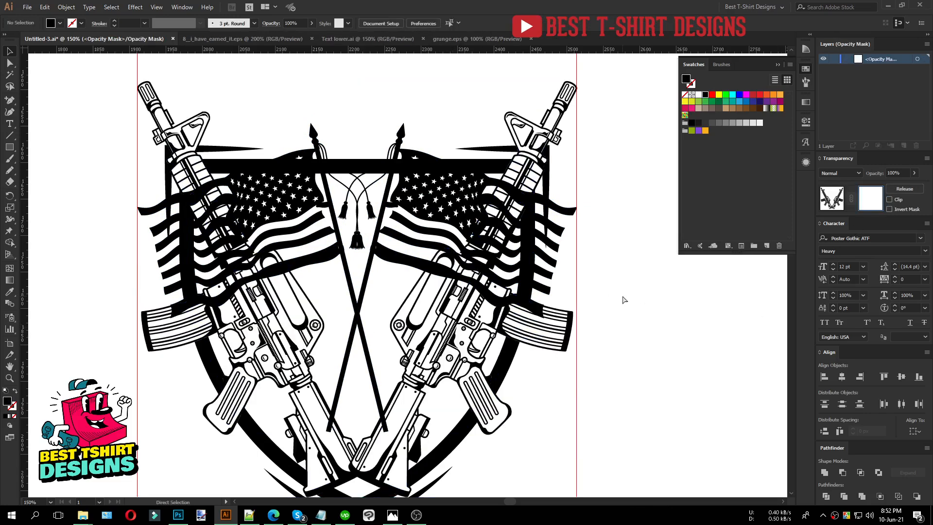
key("ctrl+f")
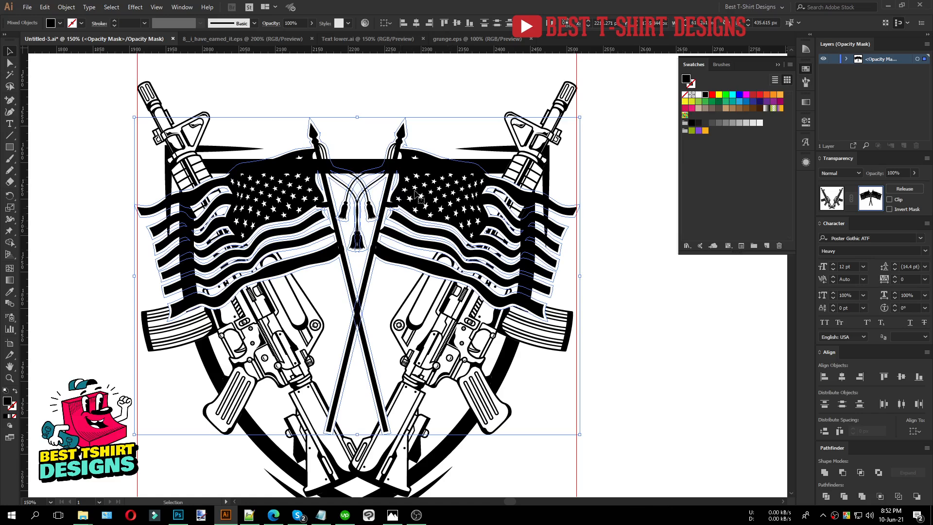
left_click(617, 278)
Draw a black freehand shape with the Pencil in the mask to hide rifle remnants between the right flag's stripes.
scroll(573, 276, "up", 1)
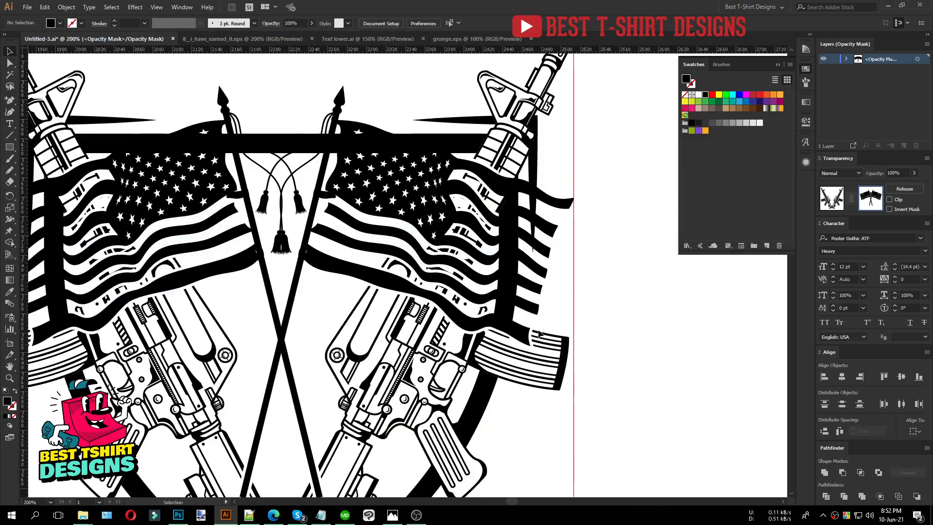
scroll(597, 312, "up", 1)
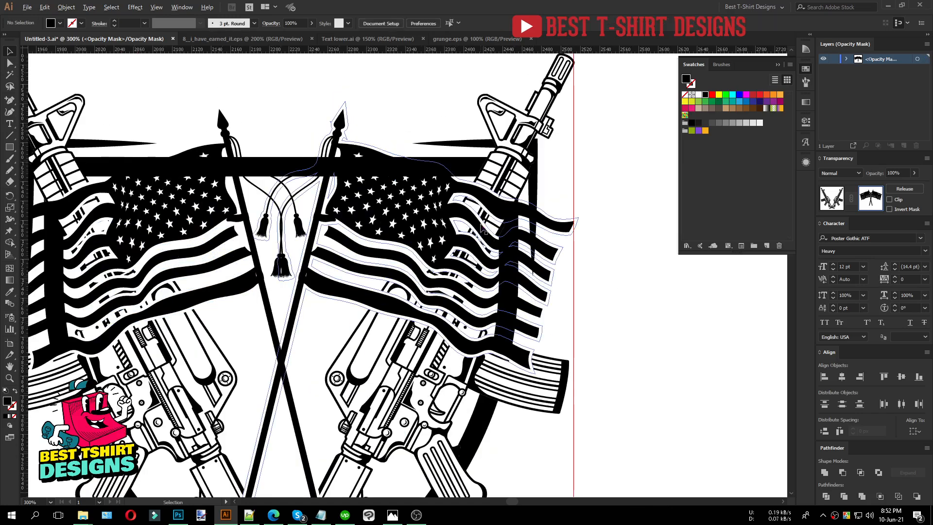
scroll(484, 229, "up", 1)
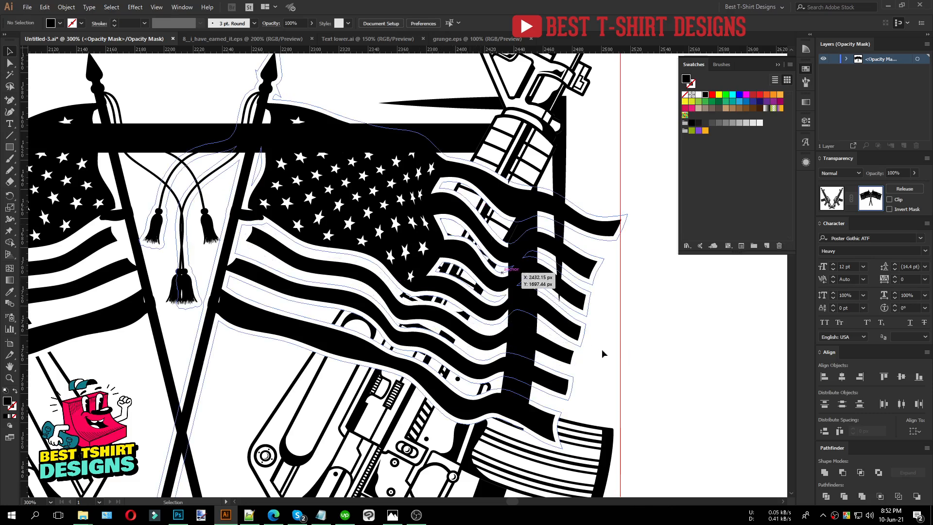
key("n")
mouse_move(539, 220)
left_mouse_down()
mouse_move(463, 172)
mouse_move(416, 176)
mouse_move(365, 230)
mouse_move(312, 322)
mouse_move(314, 335)
mouse_move(355, 348)
left_mouse_up()
mouse_move(443, 382)
left_mouse_down()
mouse_move(467, 408)
mouse_move(505, 399)
mouse_move(529, 350)
mouse_move(539, 214)
left_mouse_up()
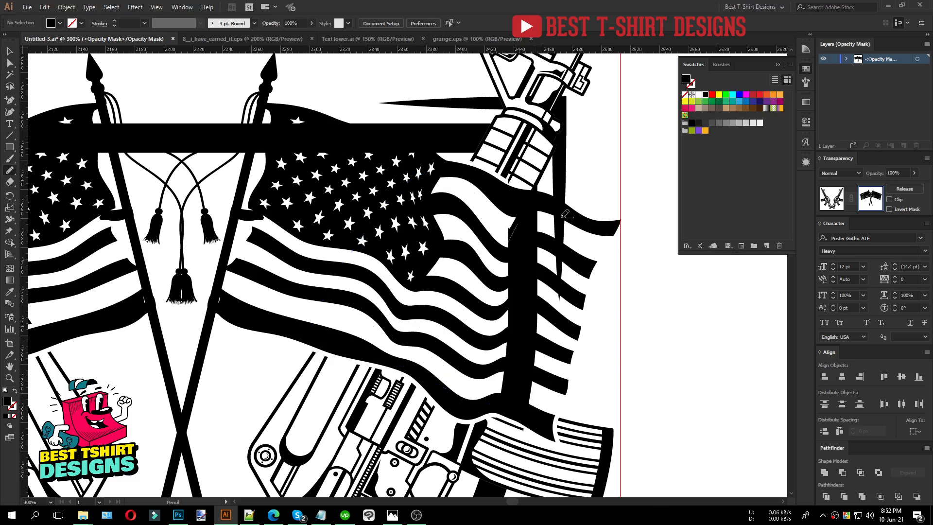
scroll(593, 227, "down", 2)
Copy the freehand mask shape onto the left flag and reflect it across the vertical axis.
key("v")
left_click(538, 262)
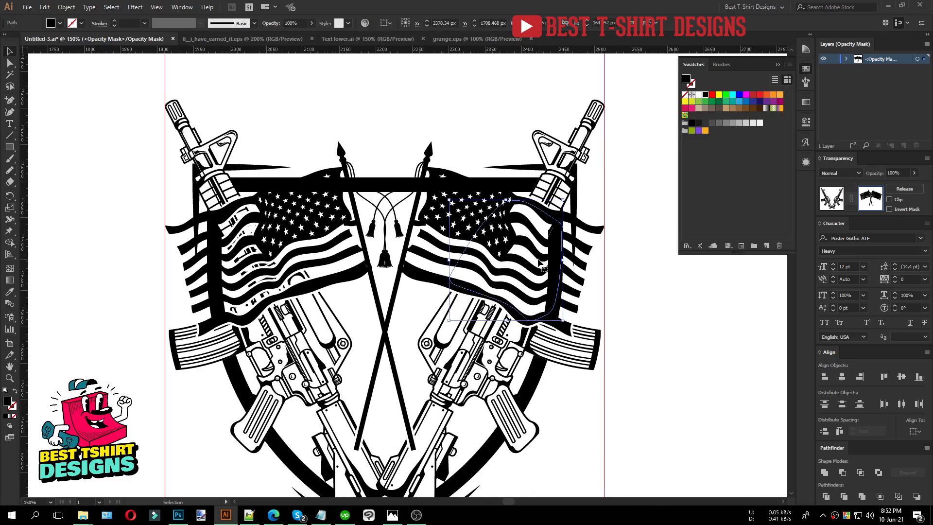
left_click_drag(539, 263, 258, 270)
key("o")
key("Return")
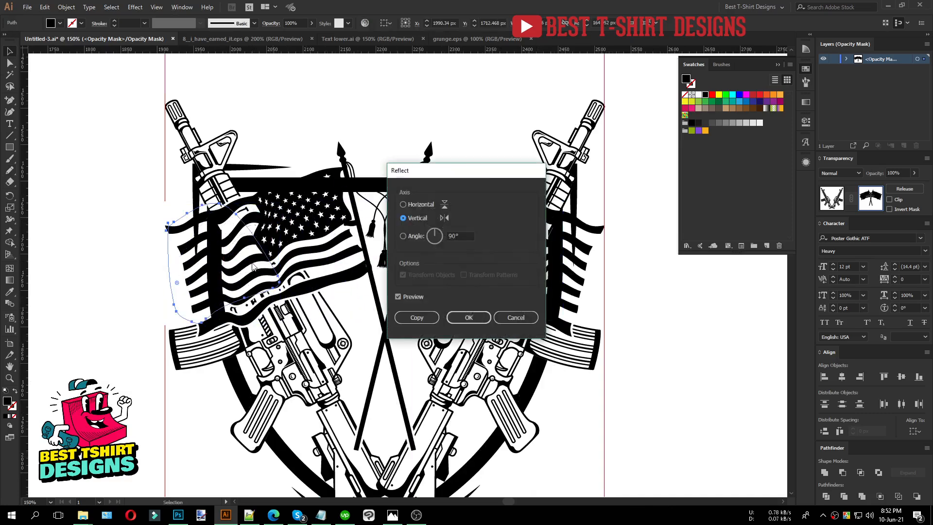
left_click(475, 320)
Nudge the mirrored mask shape right and slightly up to cover the rifle remnants between the left flag's stripes.
scroll(237, 248, "up", 1)
key("Right")
key("Right")
key("Right")
key("Right")
key("Right")
key("Right")
key("Right")
key("Right")
key("Right")
key("Right")
key("Right")
key("Right")
key("Right")
key("Right")
key("Right")
key("Right")
key("Right")
key("Right")
key("Right")
key("Right")
key("Right")
key("Right")
key("Right")
key("Right")
key("Right")
key("Right")
key("Right")
key("Right")
key("Right")
key("Right")
key("Right")
key("Right")
key("Right")
key("Right")
key("Right")
key("Right")
key("Right")
key("Right")
key("Right")
key("Right")
key("Up")
key("Up")
key("Up")
key("Up")
key("Up")
key("Right")
key("Right")
key("Right")
key("Right")
key("Right")
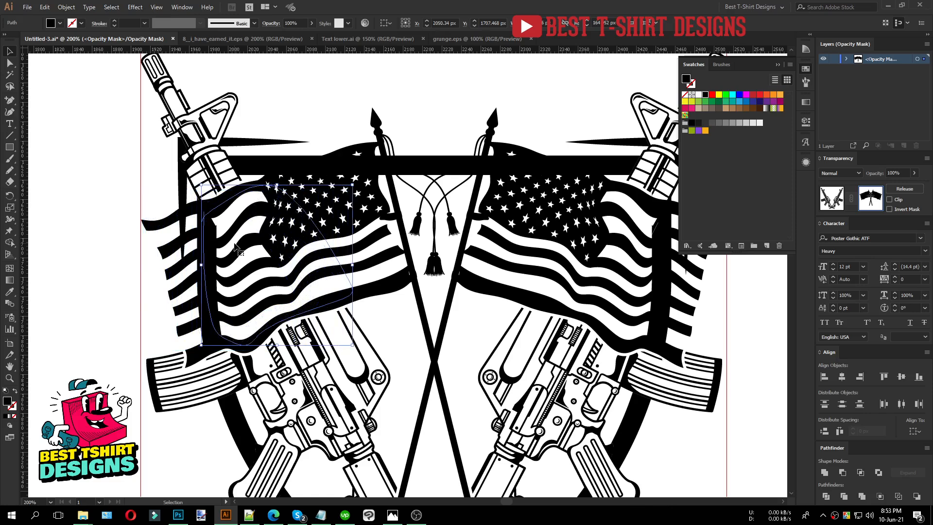
scroll(225, 247, "up", 1)
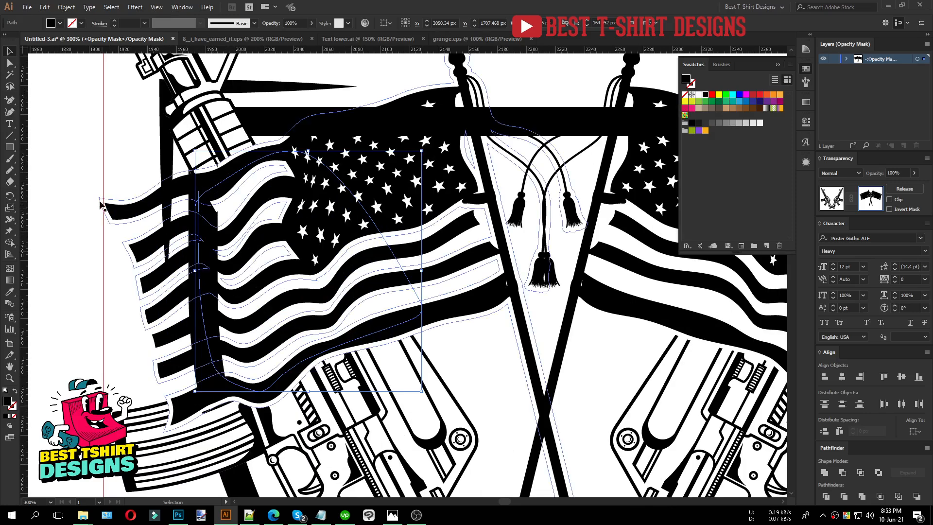
Select all shapes in the rifles' opacity mask and erase the lower ends of the flagpole outlines below the crossing.
left_click(84, 155)
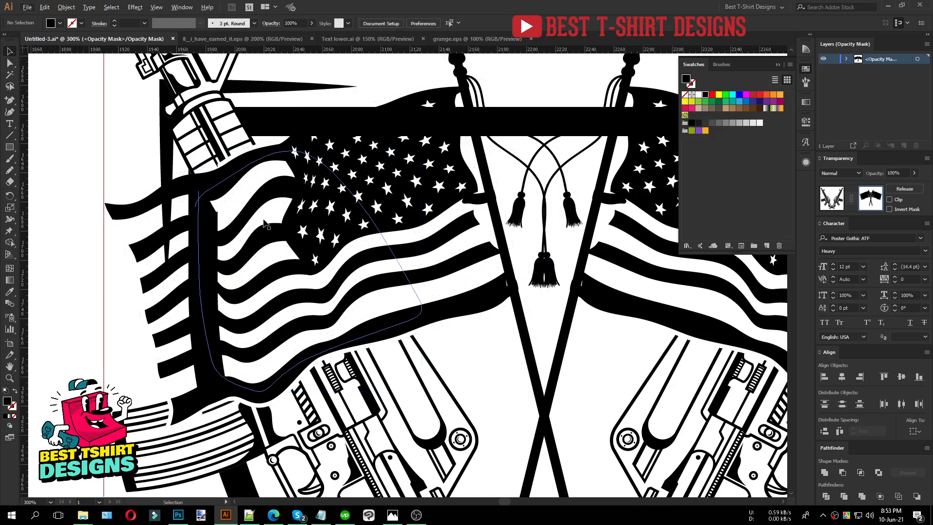
scroll(265, 223, "down", 2)
scroll(692, 316, "right", 1)
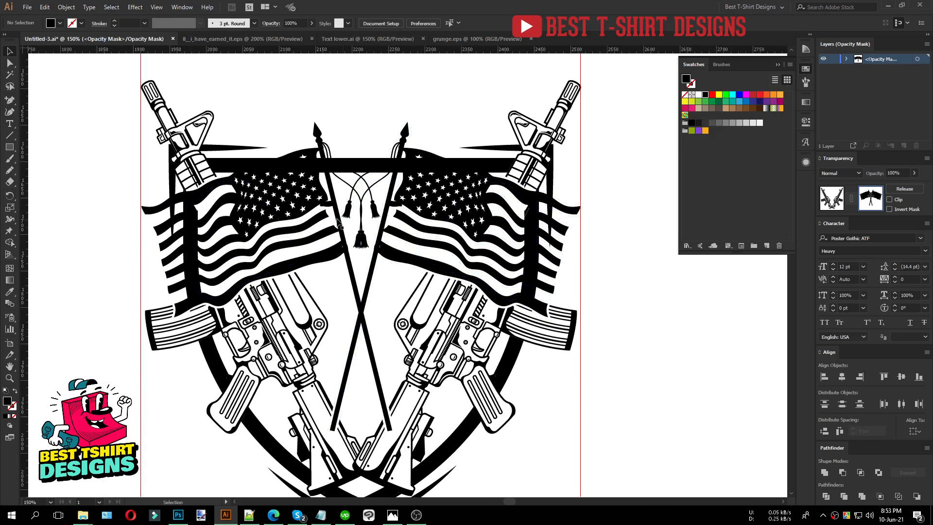
scroll(331, 216, "down", 1)
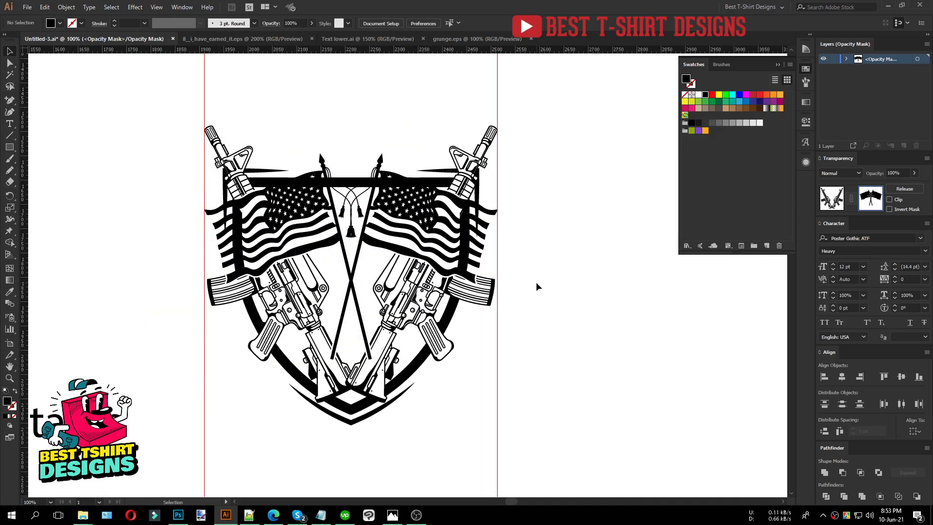
key("v")
key("ctrl+a")
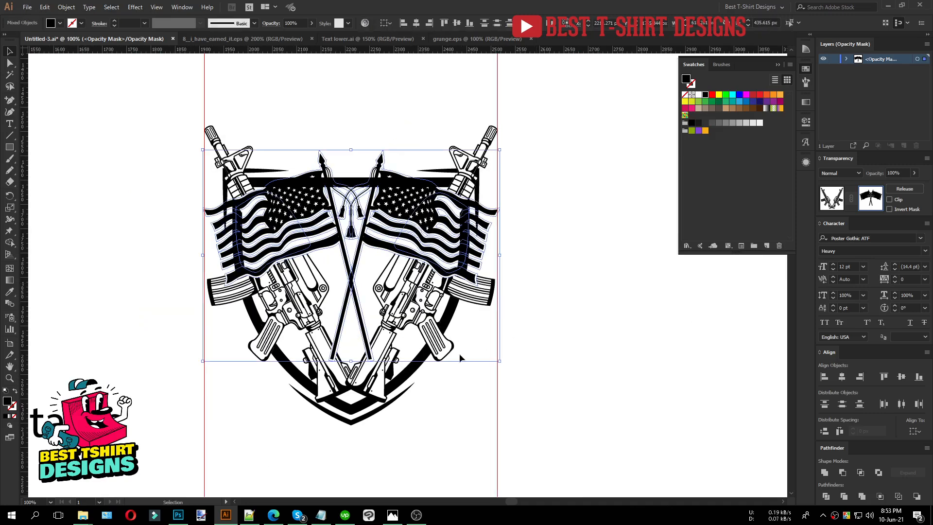
scroll(335, 209, "up", 1)
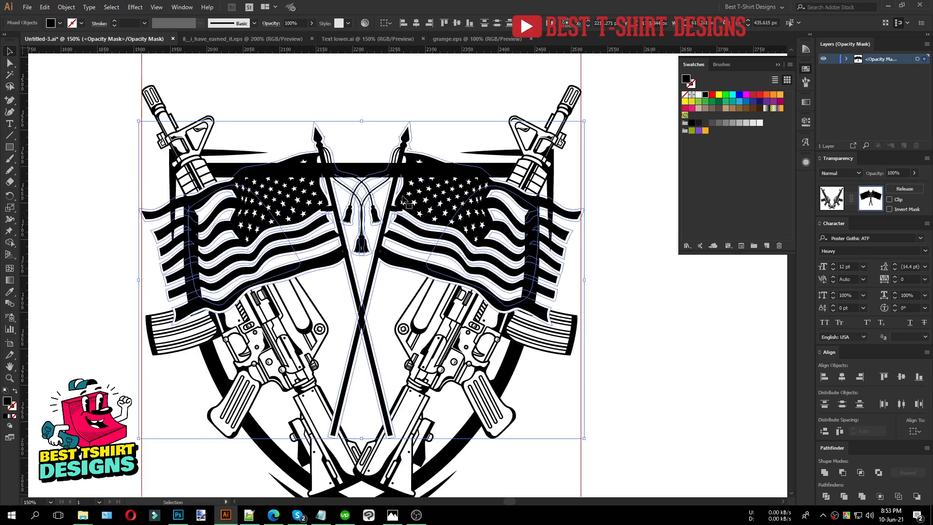
scroll(393, 192, "down", 1)
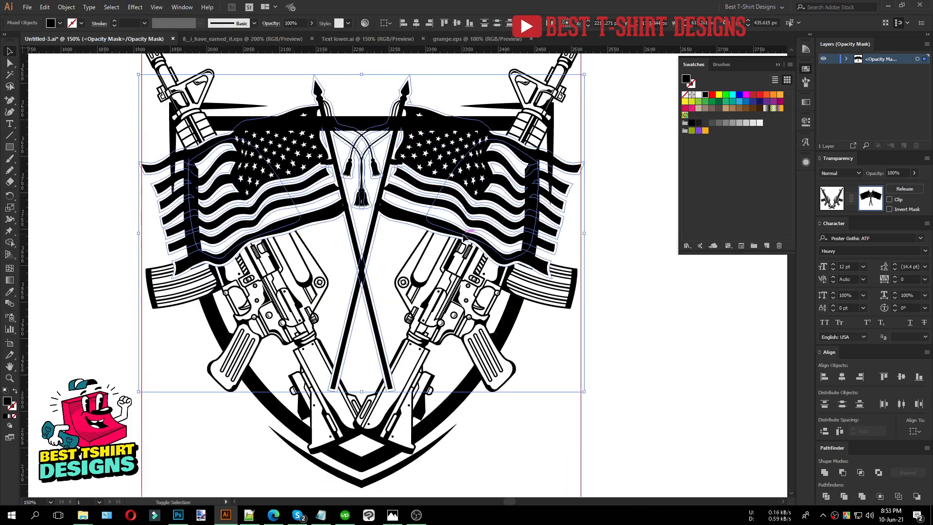
key("shift+e")
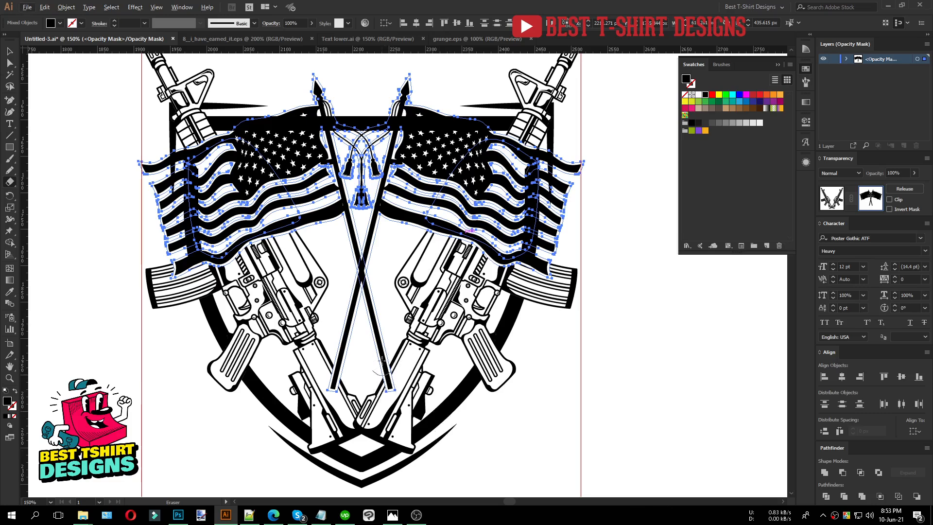
mouse_move(453, 437)
left_mouse_down()
mouse_move(270, 329)
mouse_move(267, 314)
left_mouse_up()
left_click_drag(407, 376, 407, 376)
key("v")
key("a")
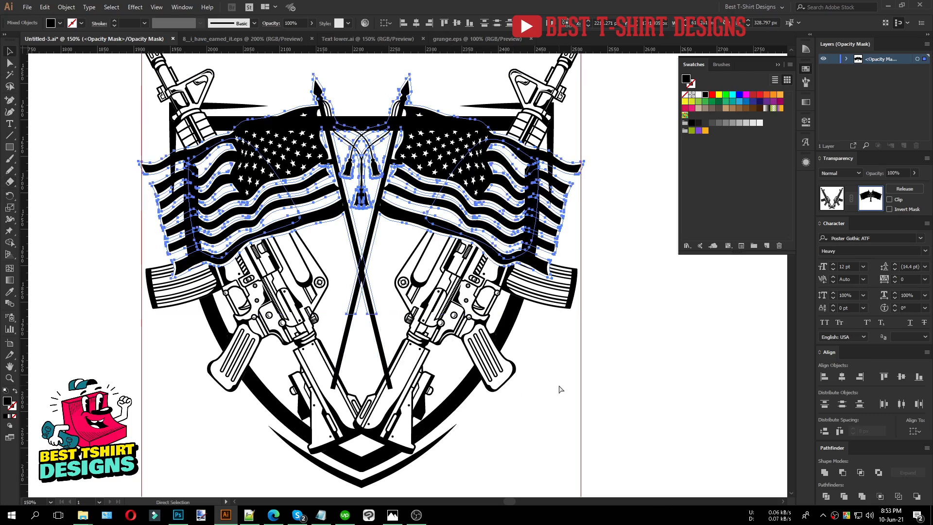
Copy the trimmed mask shapes and paste them in place into a new opacity mask on the shield.
key("v")
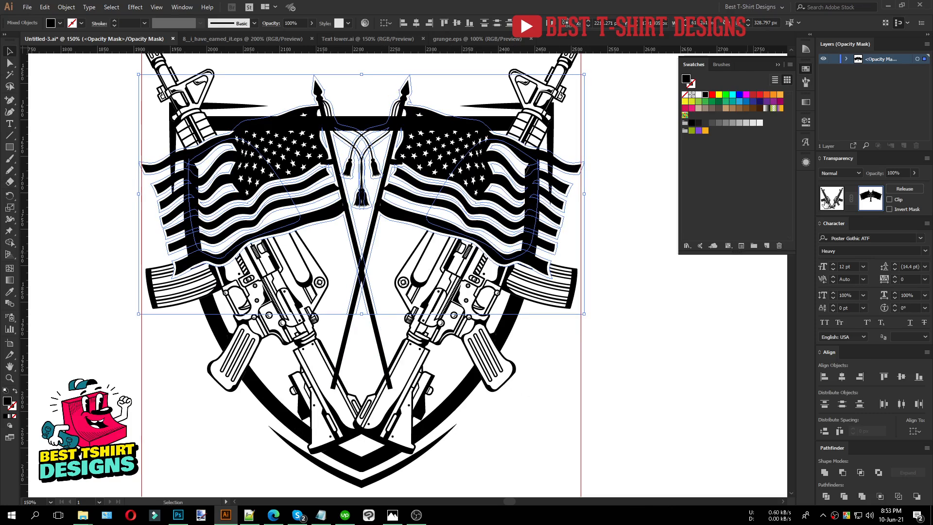
left_click(826, 203)
left_click(562, 388)
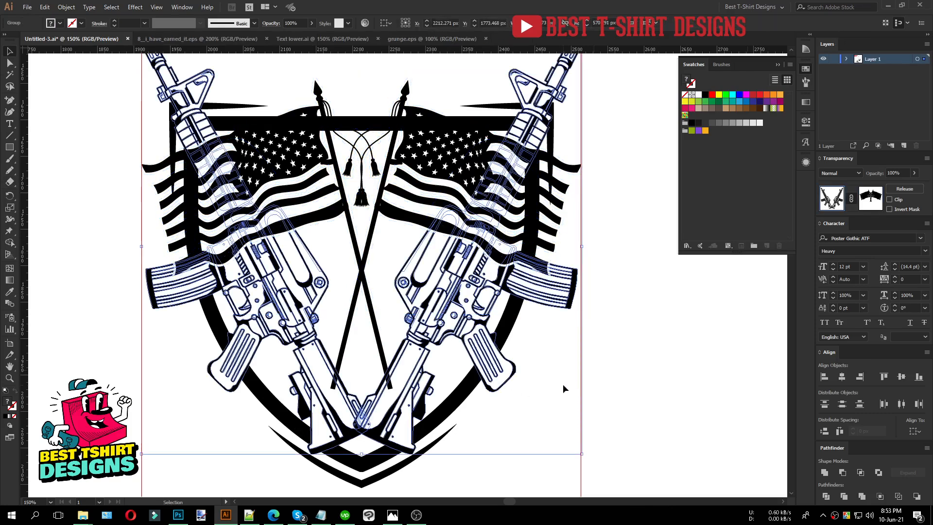
left_click(507, 327)
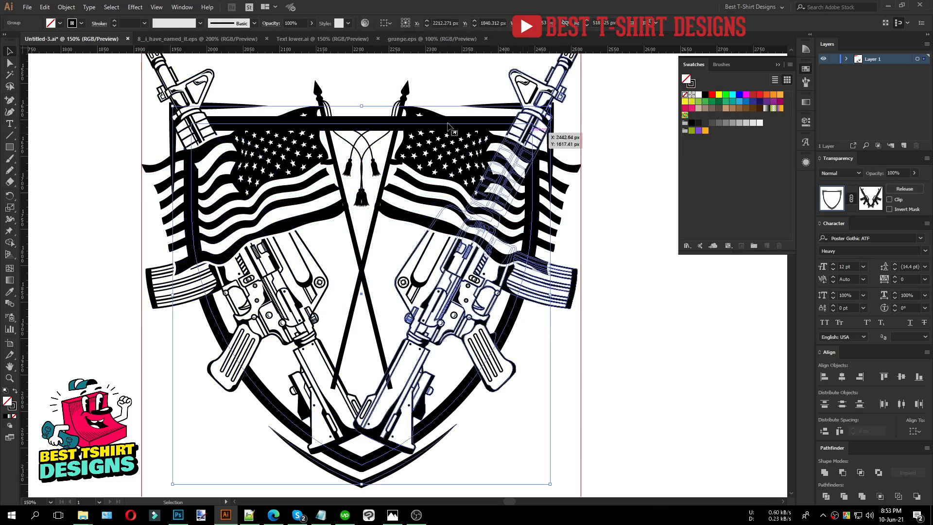
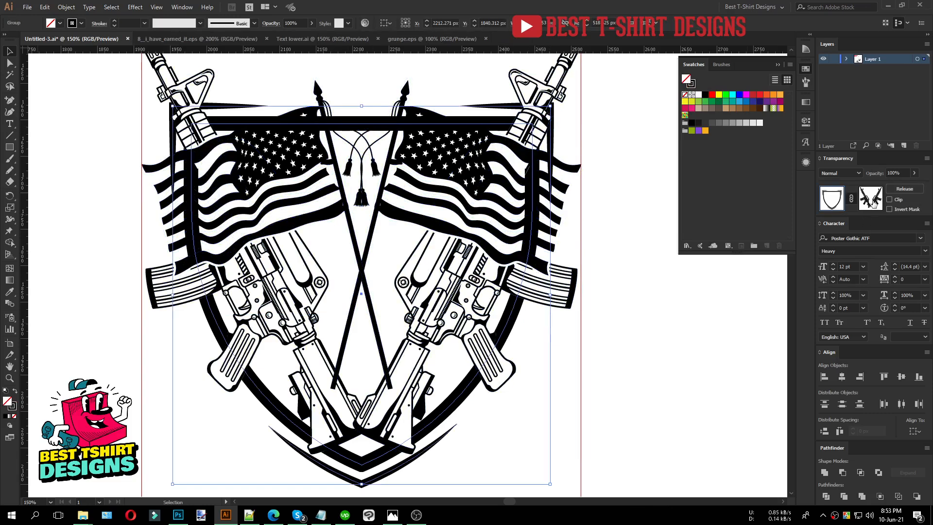
left_click(871, 199)
key("ctrl+a")
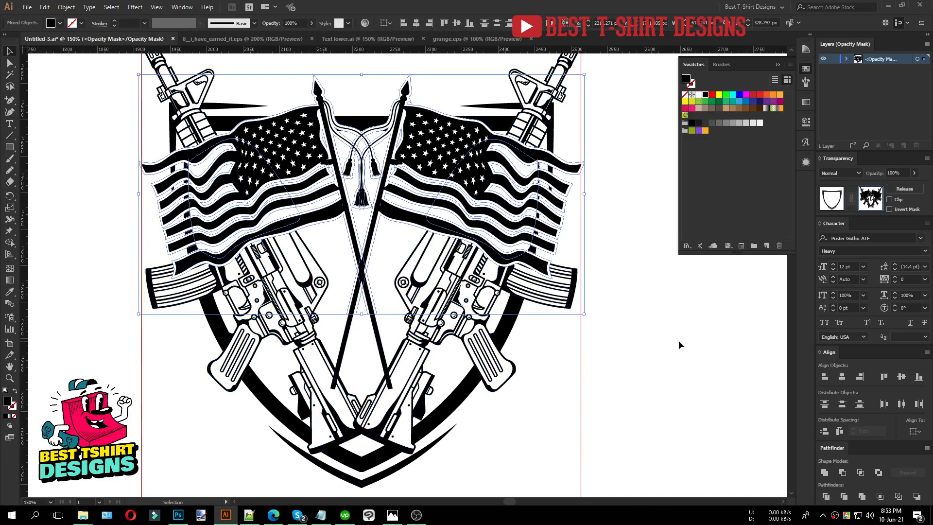
left_click(679, 342)
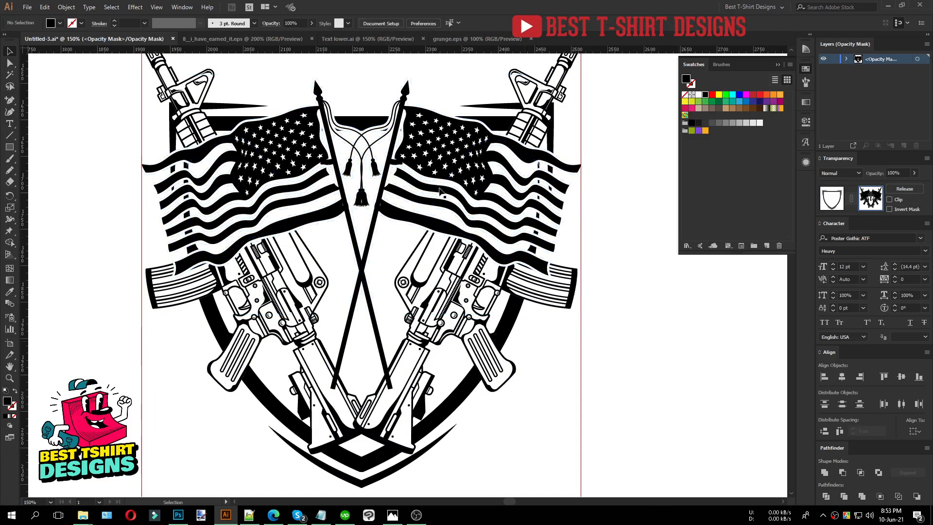
Draw black freehand Pencil shapes in the shield mask over the border remnants between the outer stripes of both flags.
scroll(636, 201, "up", 1, "alt")
scroll(635, 199, "up", 1)
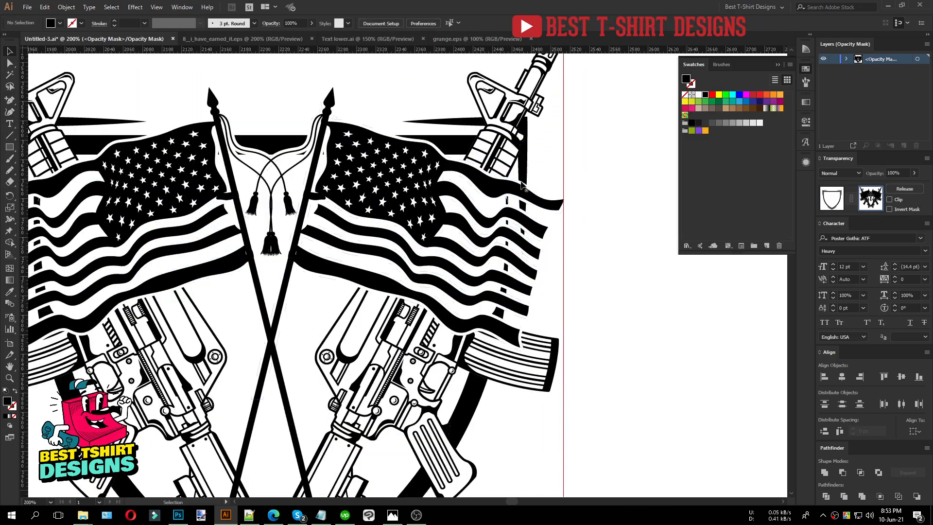
scroll(591, 277, "up", 1, "alt")
key("n")
mouse_move(517, 170)
left_mouse_down()
mouse_move(474, 142)
mouse_move(441, 204)
mouse_move(434, 311)
mouse_move(448, 343)
mouse_move(510, 267)
mouse_move(515, 201)
left_mouse_up()
scroll(566, 214, "down", 2, "alt")
scroll(574, 214, "down", 2, "alt")
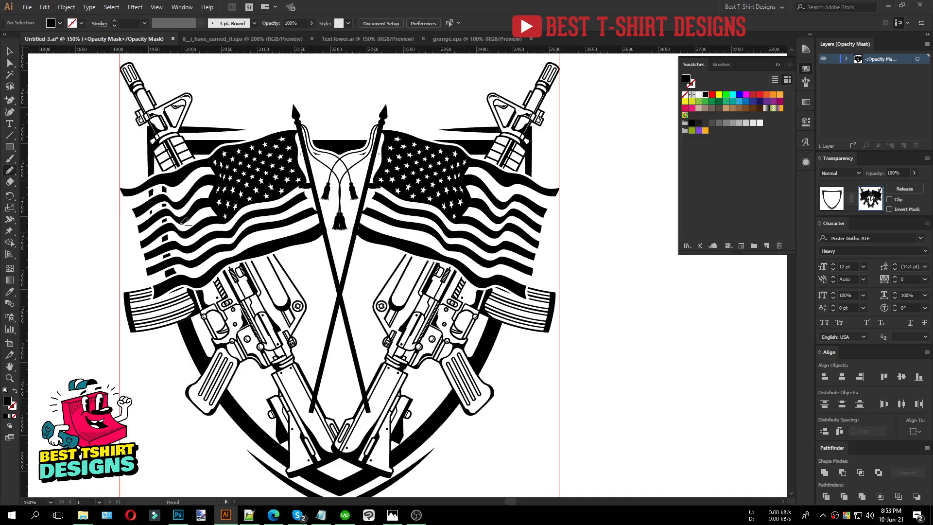
scroll(175, 206, "up", 4, "alt")
mouse_move(166, 149)
left_mouse_down()
mouse_move(112, 163)
mouse_move(108, 181)
mouse_move(132, 325)
mouse_move(154, 366)
mouse_move(201, 348)
mouse_move(191, 196)
mouse_move(179, 151)
left_mouse_up()
scroll(197, 281, "down", 2, "alt")
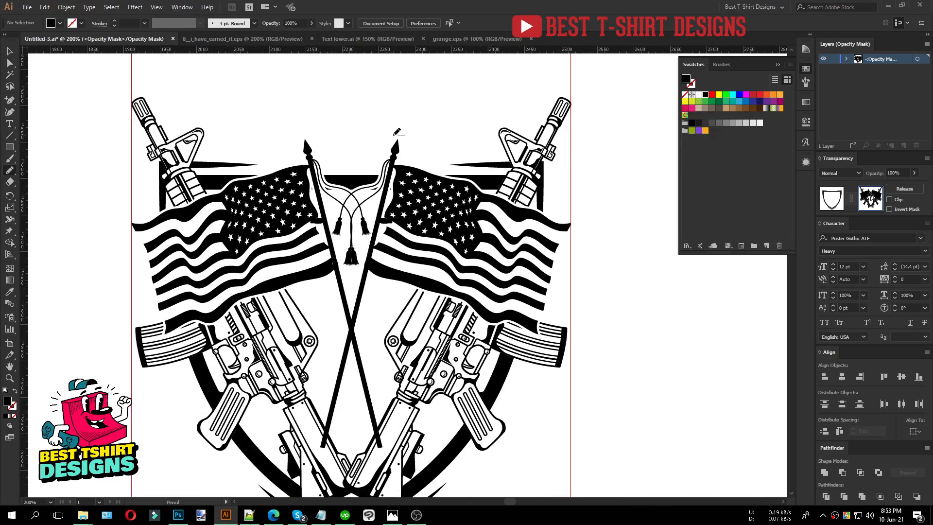
Cover the shield border remnants beside both flagpoles with freehand Pencil shapes in the mask, and return to editing the artwork.
scroll(396, 131, "up", 3, "alt")
mouse_move(399, 331)
left_mouse_down()
mouse_move(402, 267)
mouse_move(393, 248)
mouse_move(302, 290)
mouse_move(398, 329)
left_mouse_up()
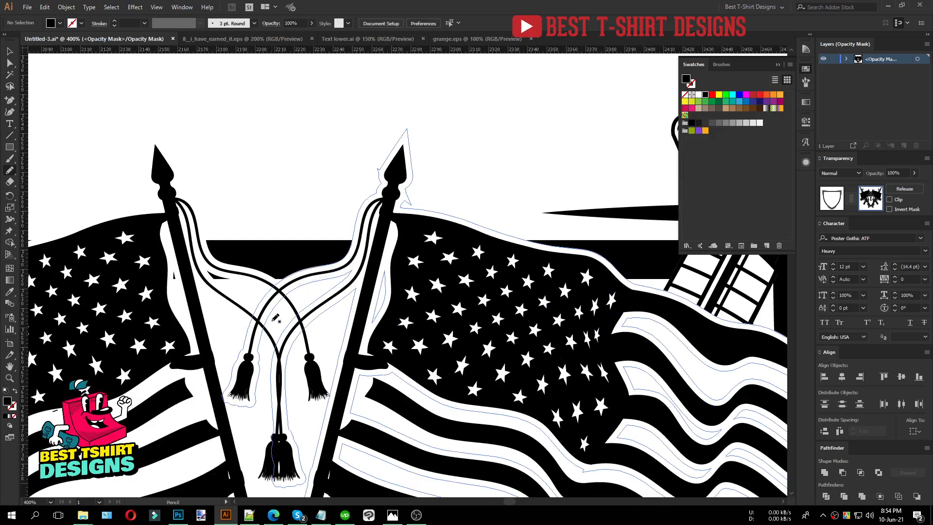
scroll(182, 273, "up", 1, "alt")
mouse_move(211, 349)
left_mouse_down()
mouse_move(137, 267)
mouse_move(149, 214)
mouse_move(215, 254)
mouse_move(304, 288)
mouse_move(262, 349)
mouse_move(214, 350)
left_mouse_up()
scroll(346, 202, "down", 3, "alt")
key("v")
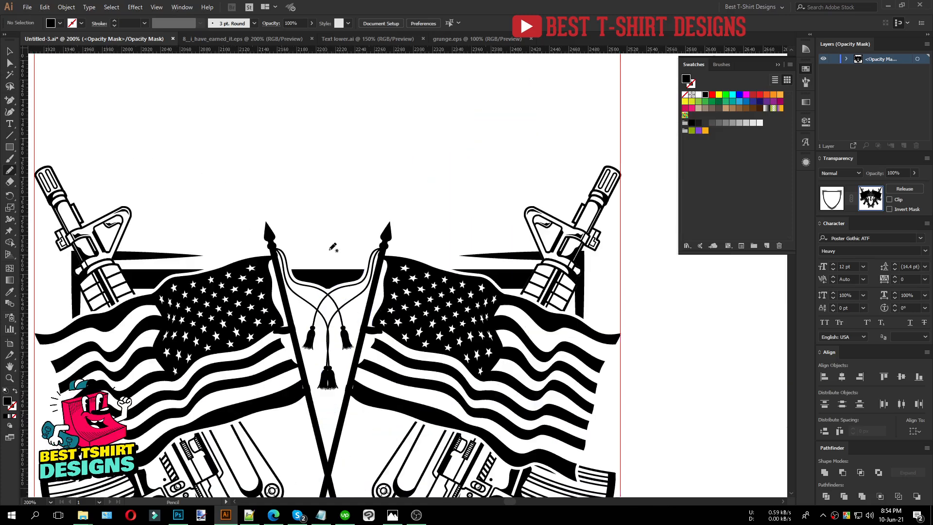
scroll(348, 196, "down", 1, "alt")
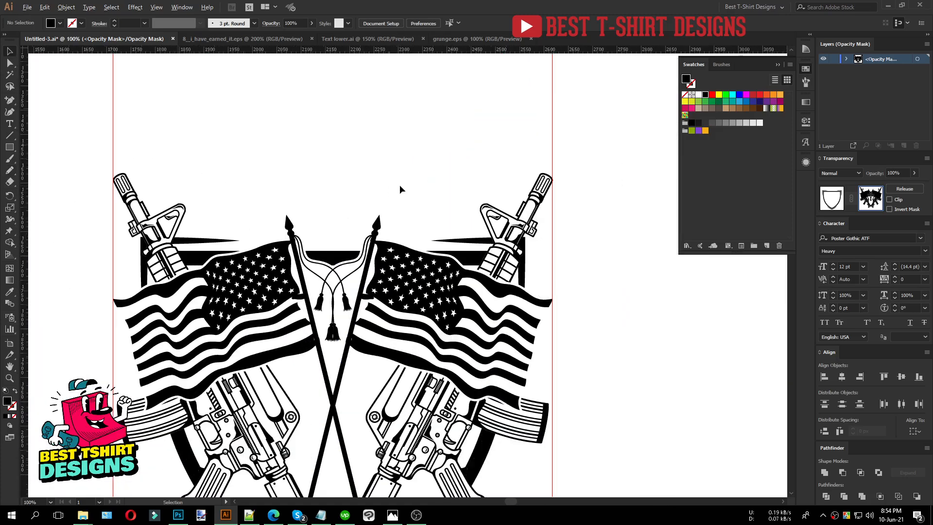
scroll(399, 187, "down", 1, "alt")
left_click(835, 199)
left_click(553, 385)
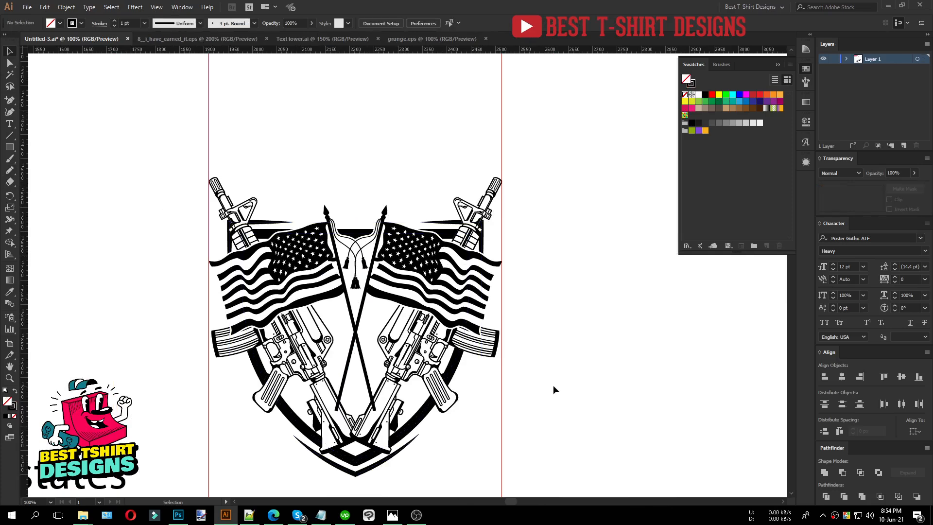
scroll(553, 385, "down", 1)
scroll(560, 382, "down", 2)
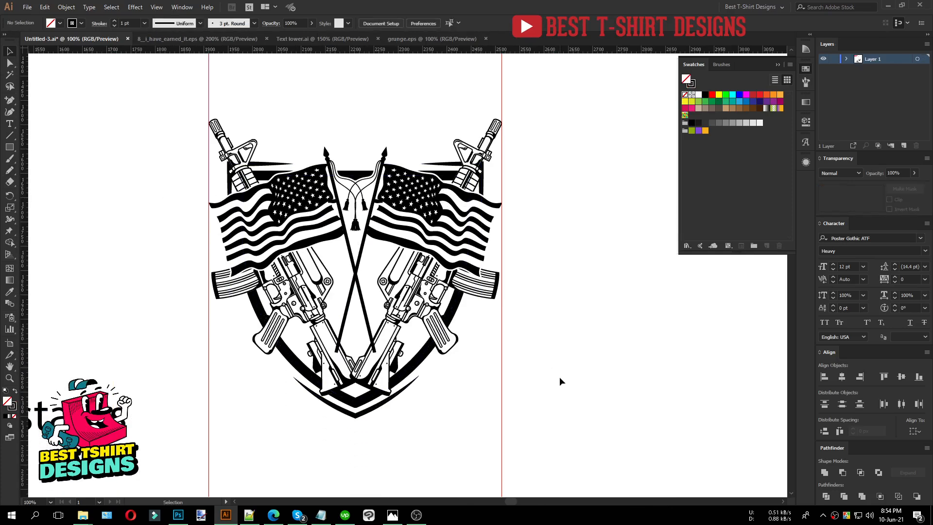
scroll(448, 414, "down", 1, "alt")
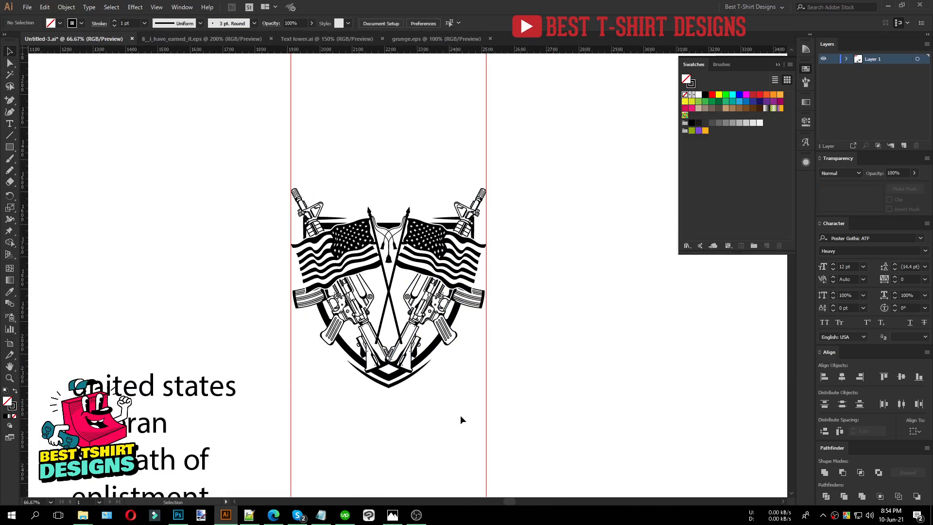
scroll(457, 407, "up", 1, "alt")
scroll(460, 409, "up", 2)
left_click_drag(460, 443, 242, 109)
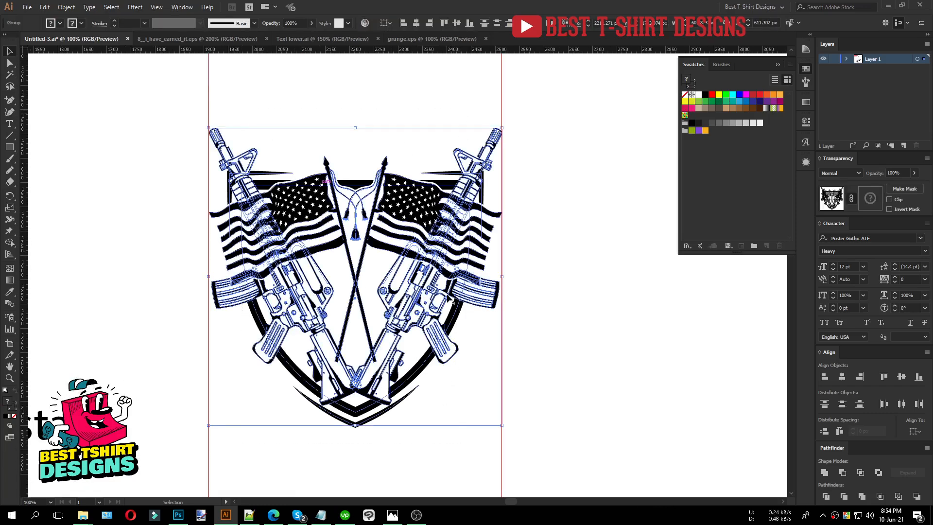
left_click(534, 337)
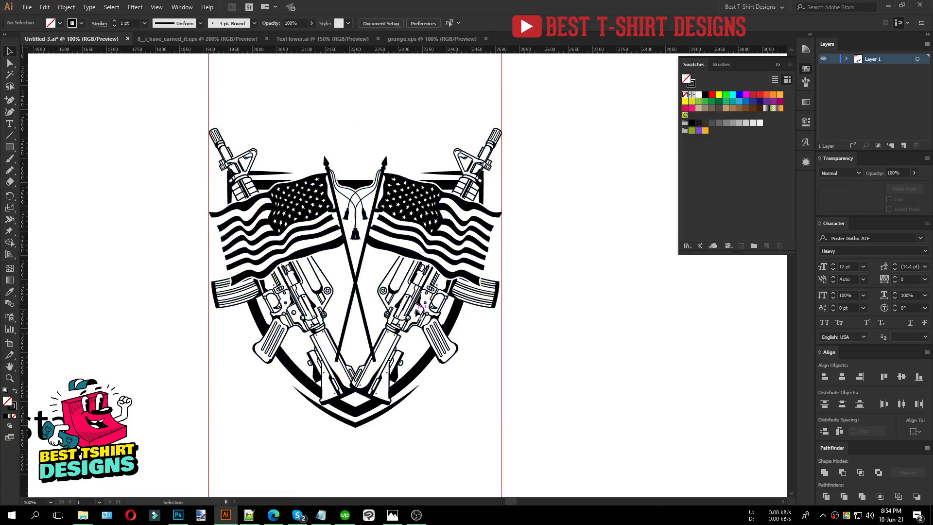
Isolate the flags group, erase the lower ends of both crossed flagpoles, and exit isolation.
double_click(367, 318)
key("shift+e")
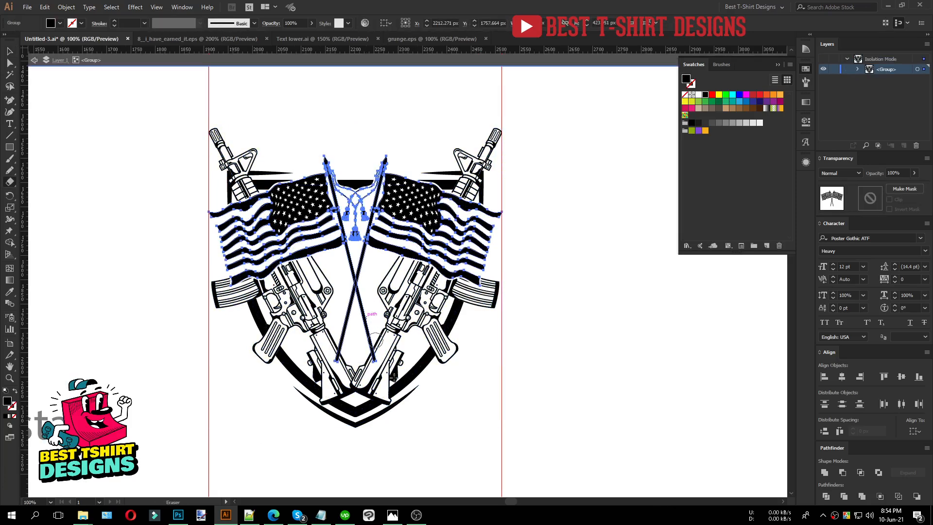
left_click_drag(425, 415, 309, 319)
key("v")
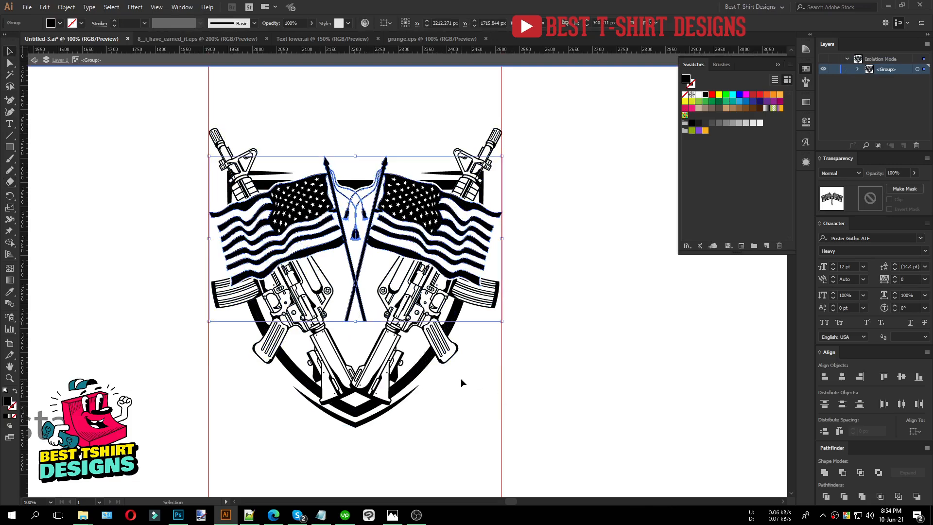
double_click(461, 382)
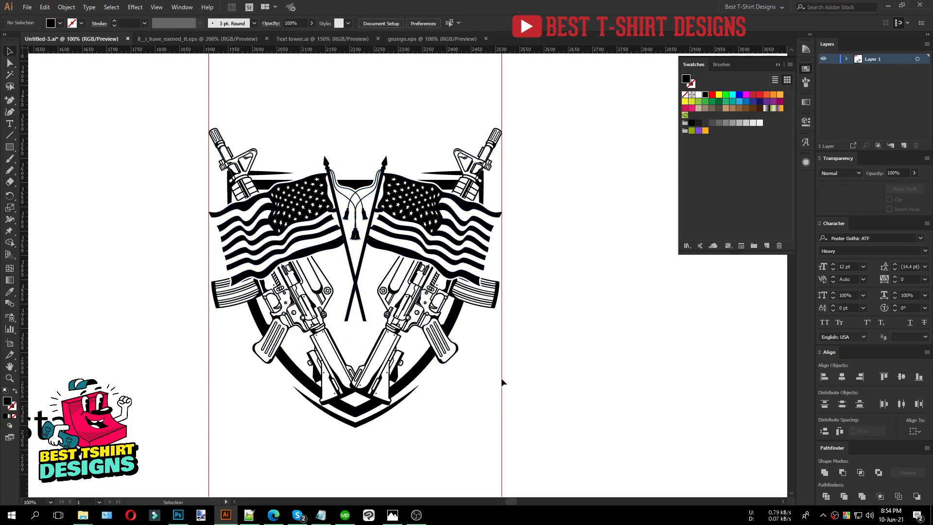
Move the slogan text up beside the artwork and place "united states veteran" above the shield between the guides.
left_click_drag(463, 387, 477, 388)
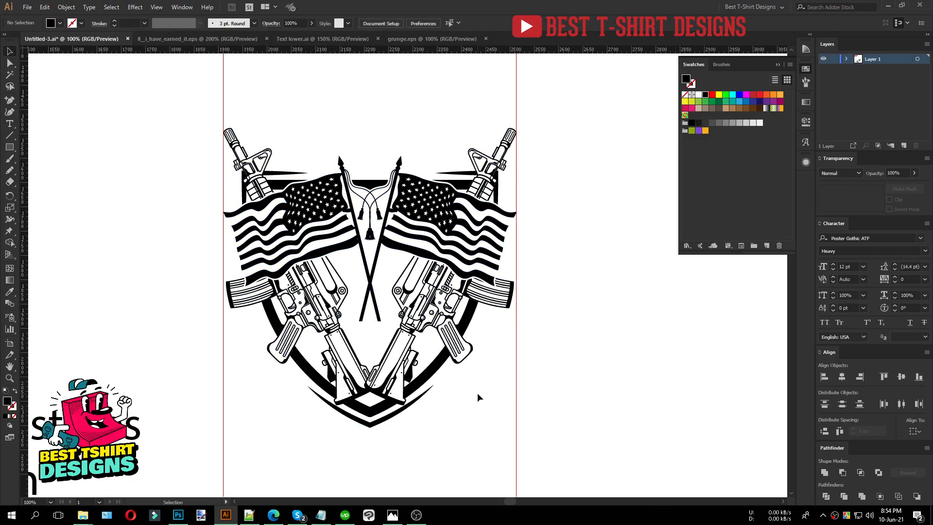
scroll(419, 338, "down", 1)
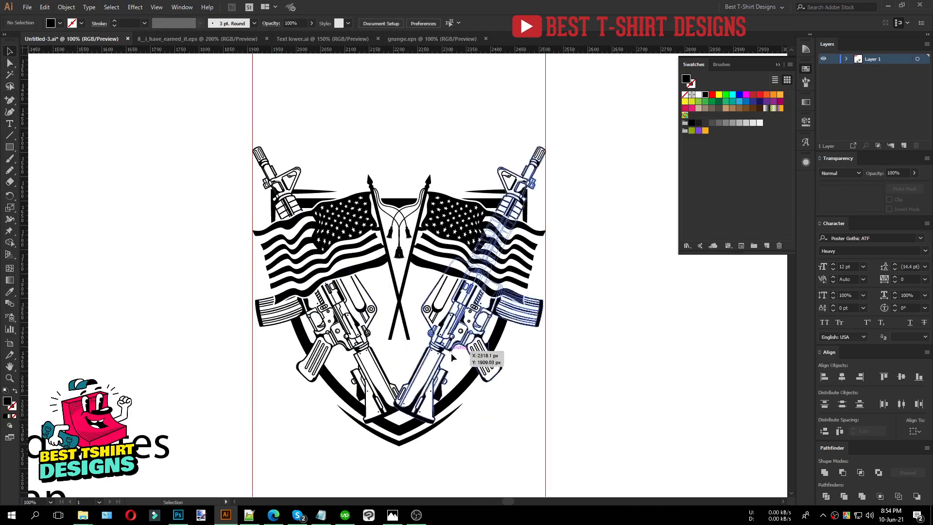
scroll(351, 336, "down", 1)
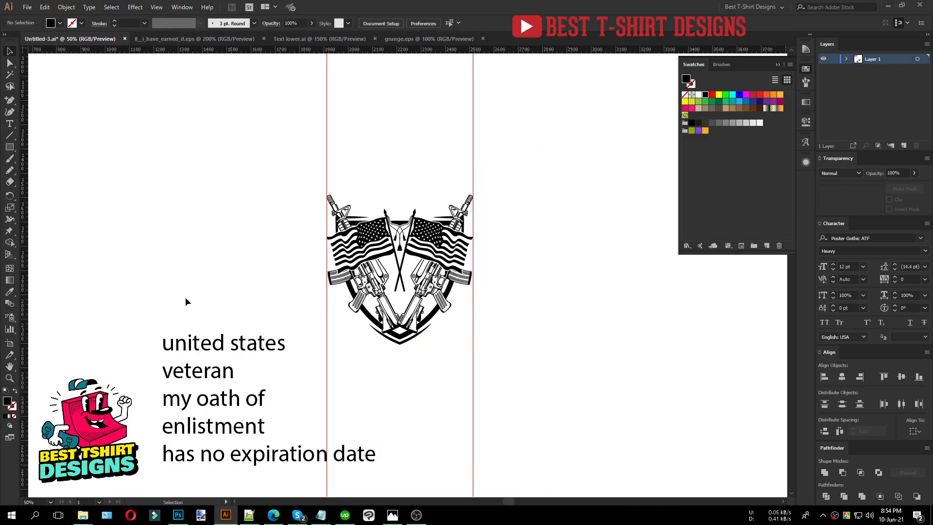
left_click_drag(246, 464, 176, 313)
left_click(171, 374)
left_click_drag(122, 139, 400, 161)
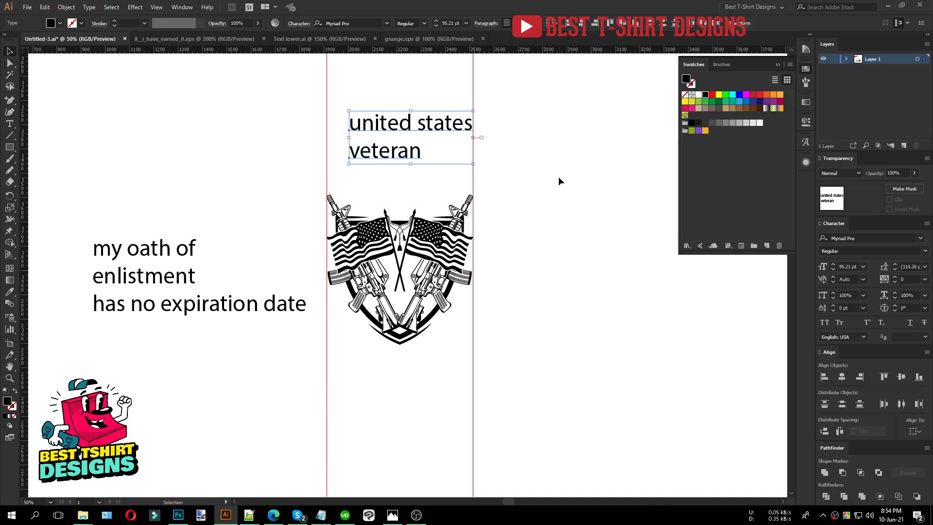
left_click(509, 167)
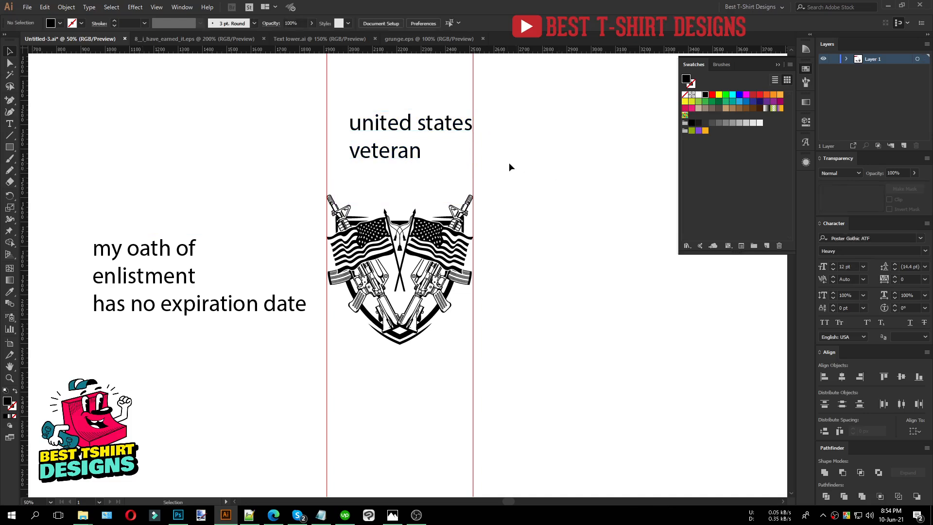
left_click(410, 158)
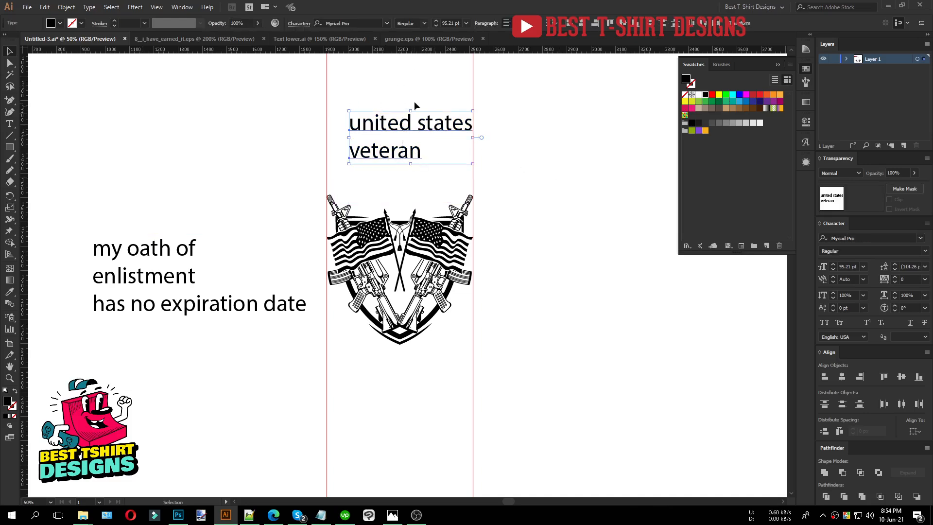
scroll(416, 100, "up", 1)
left_click(413, 198)
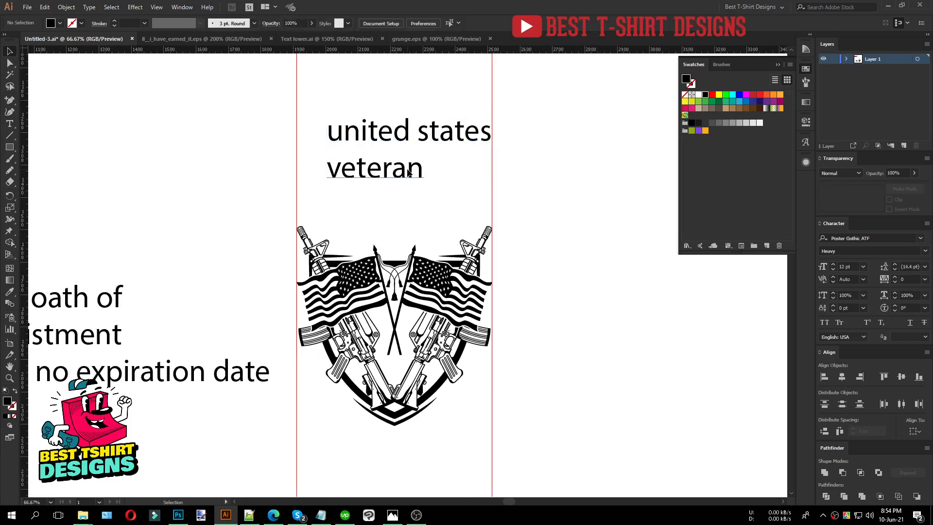
Enlarge "veteran" to about 156 pt and set both title lines in Poster Gothic ATF Heavy.
left_click(417, 169)
left_click_drag(424, 167, 486, 175)
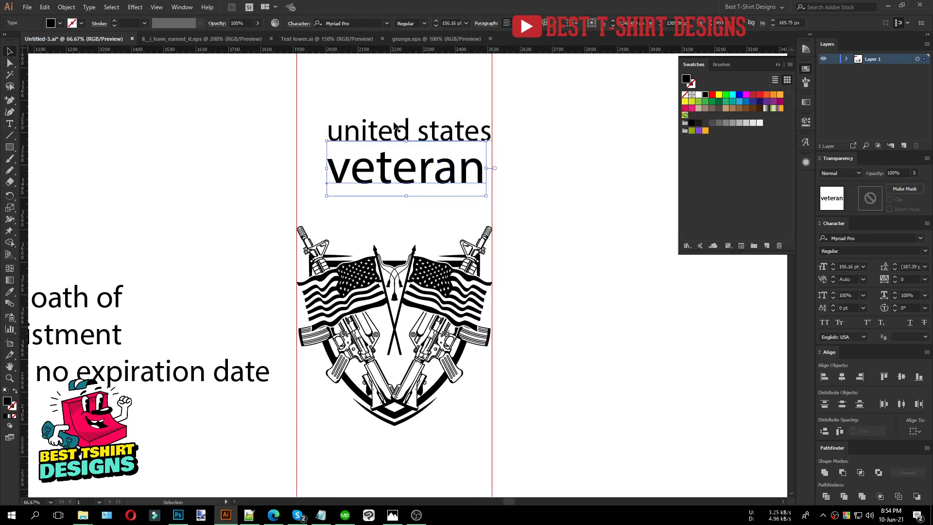
left_click_drag(390, 89, 392, 227)
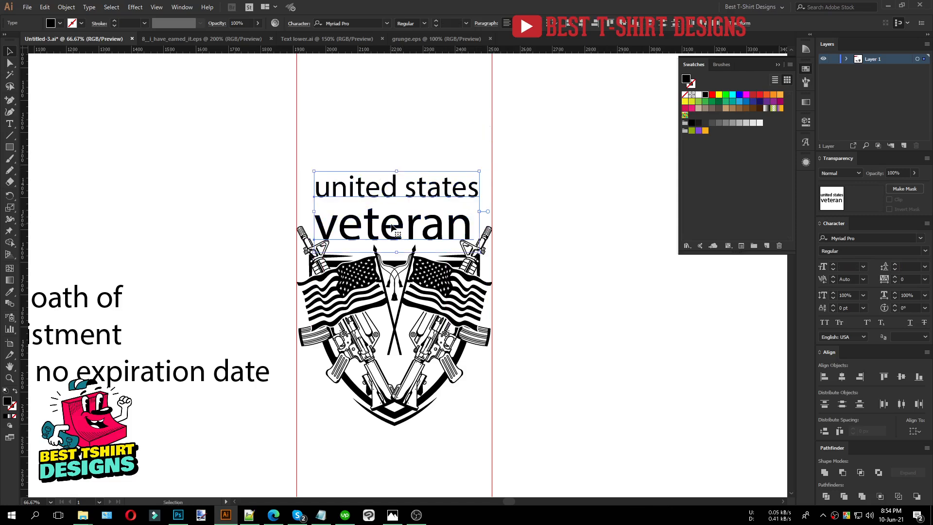
right_click(403, 194)
mouse_move(517, 233)
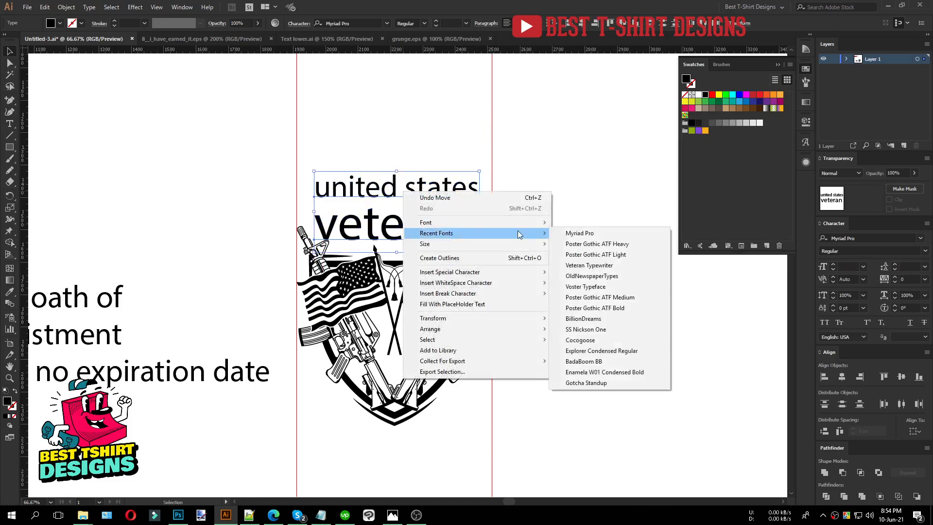
left_click(620, 244)
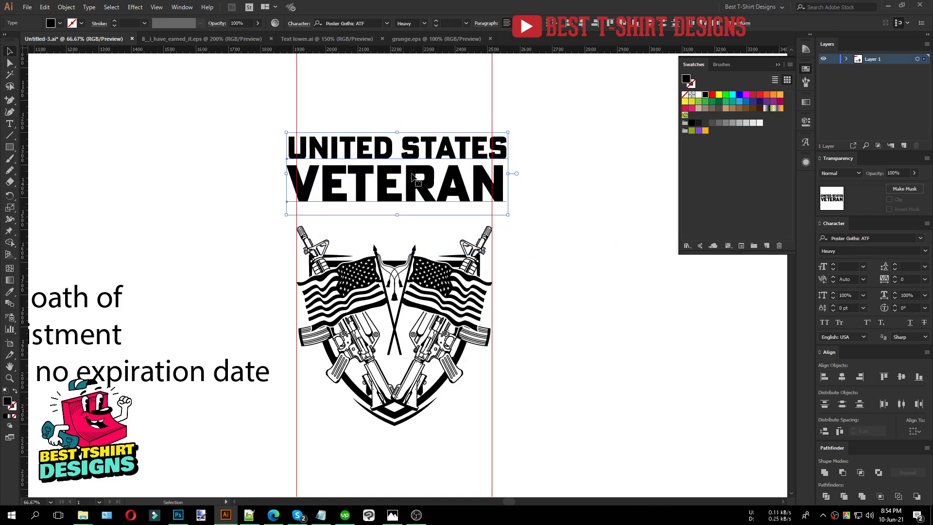
Try the two title lines beside the artwork in Enamela W01 Condensed Bold with All Caps, and undo the changes.
left_click_drag(415, 180, 259, 182)
key("ctrl+minus")
scroll(95, 151, "up", 2)
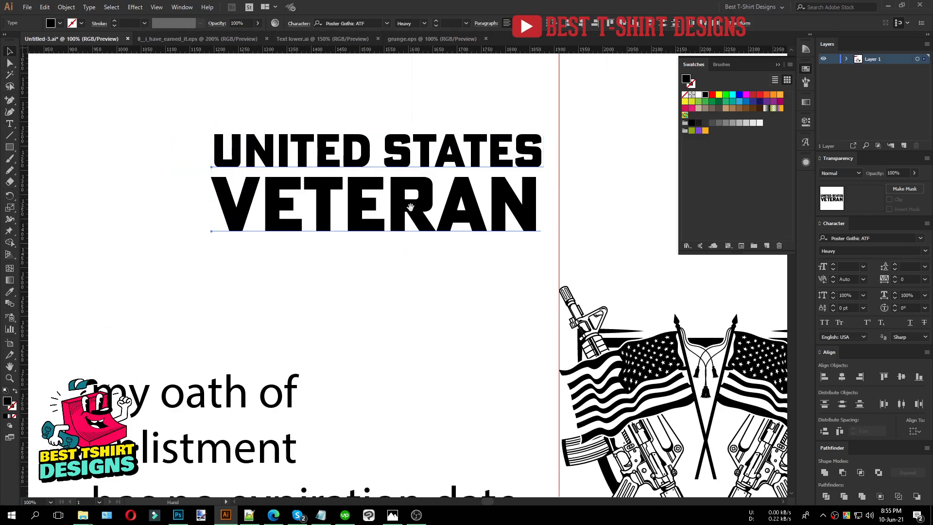
left_click_drag(406, 217, 382, 235)
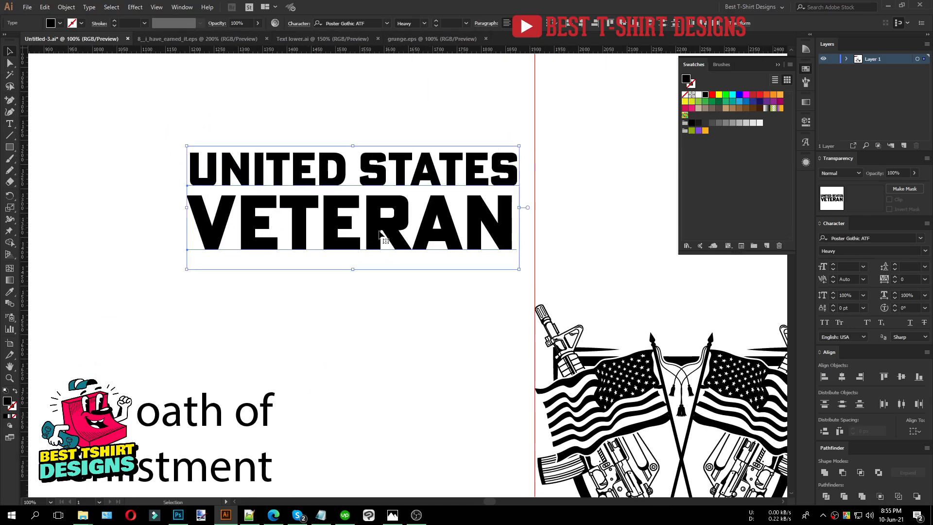
left_click(354, 23)
type("e")
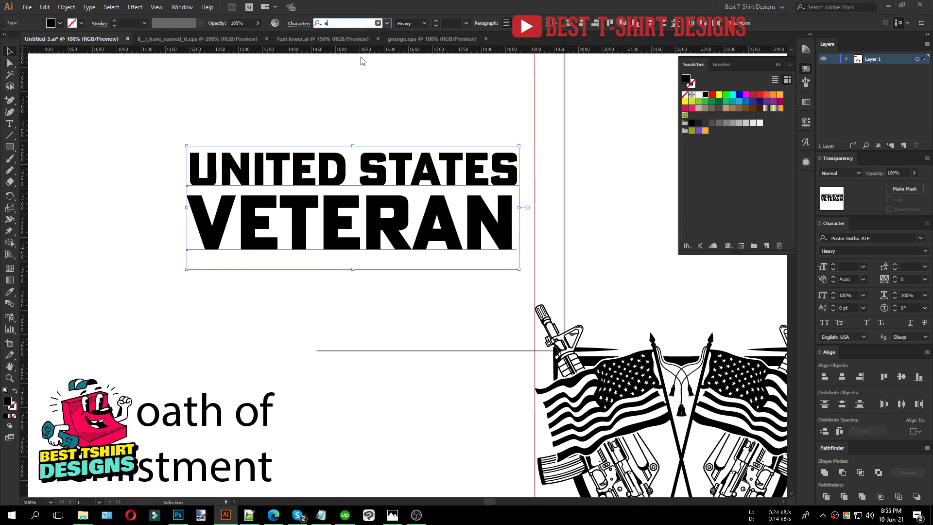
type("na")
left_click(362, 55)
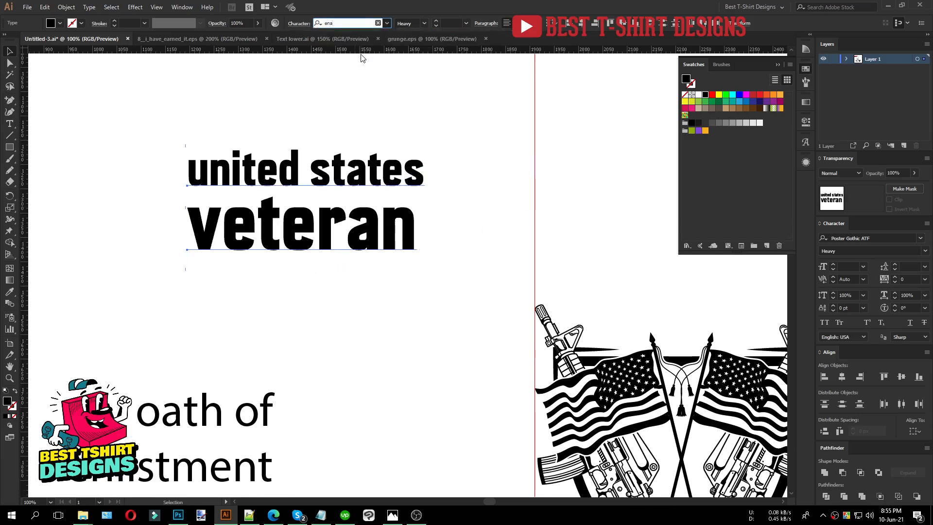
left_click(827, 324)
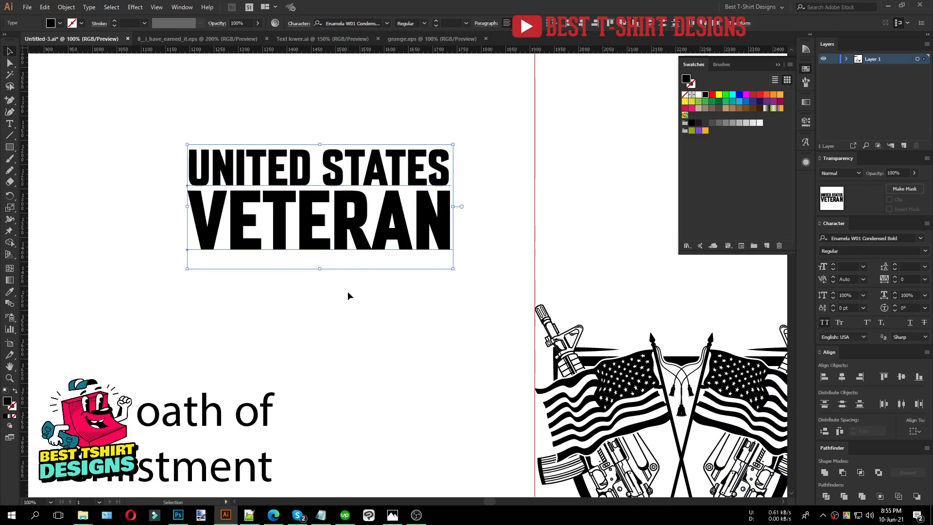
scroll(329, 121, "up", 1)
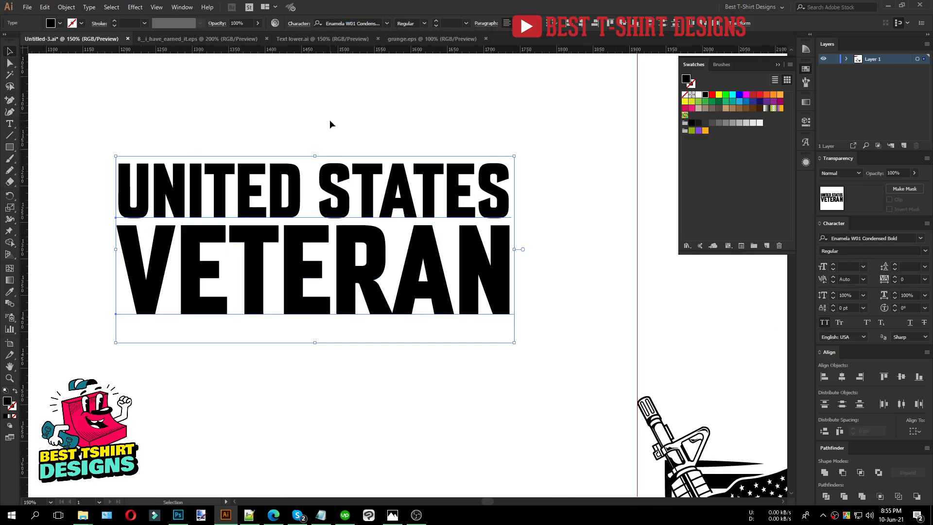
left_click(330, 121)
key("ctrl+z")
key("ctrl+z")
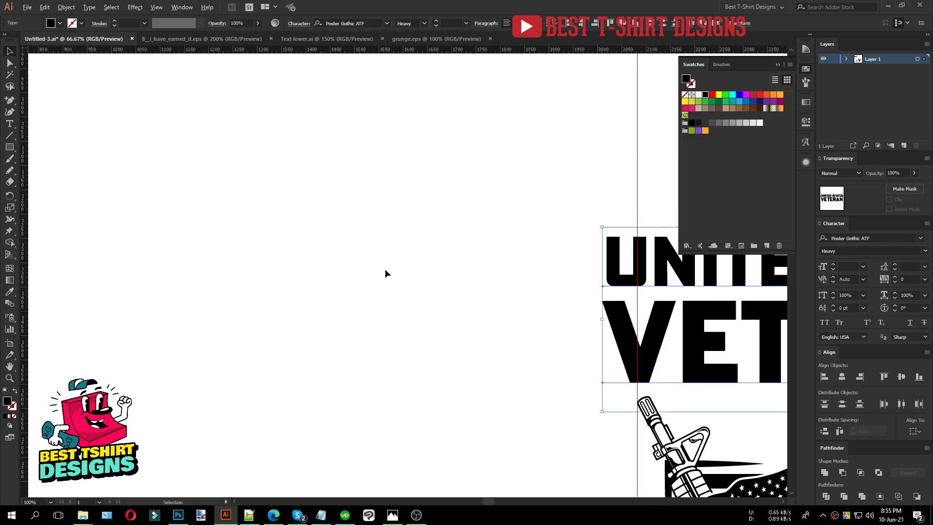
Move both title lines off the artwork into the empty area above the oath slogan and convert them to outlines.
scroll(385, 269, "down", 2)
left_click_drag(638, 304, 398, 279)
scroll(398, 279, "up", 1)
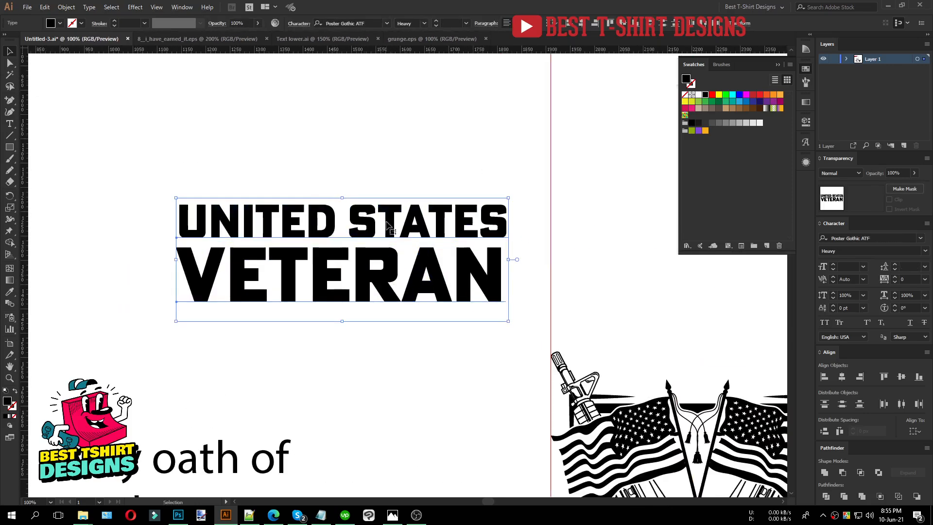
left_click(377, 140)
left_click_drag(410, 336, 399, 205)
left_click(379, 154)
left_click_drag(369, 157, 381, 256)
right_click(382, 256)
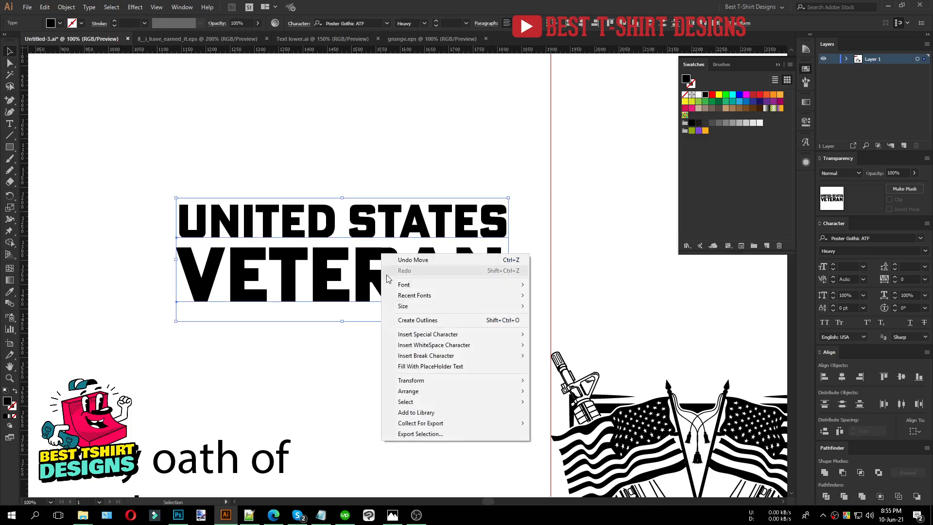
left_click(389, 320)
Align the two outlined title lines and narrow UNITED STATES to match the width of VETERAN.
left_click_drag(348, 170, 447, 306)
left_click(408, 23)
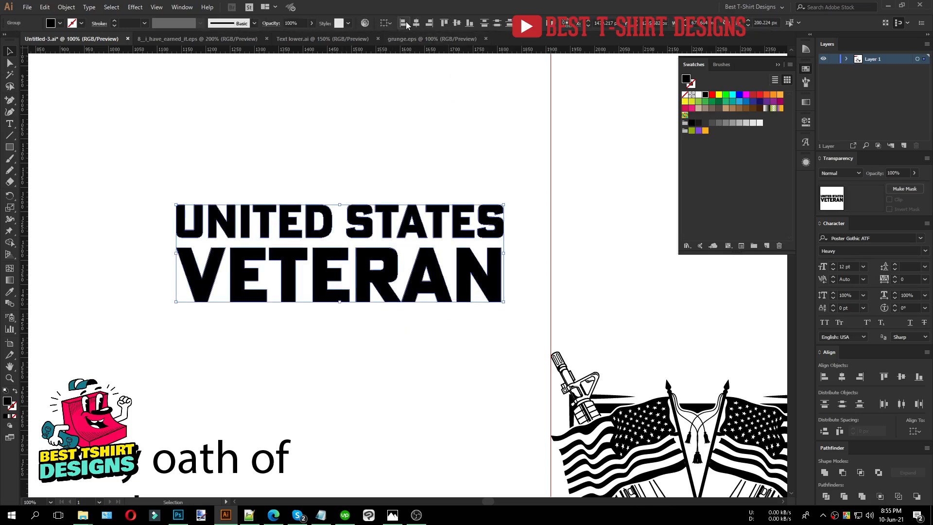
left_click(482, 191)
mouse_move(503, 221)
left_mouse_down()
mouse_move(511, 219)
mouse_move(494, 222)
left_mouse_up()
left_click_drag(501, 222, 503, 225)
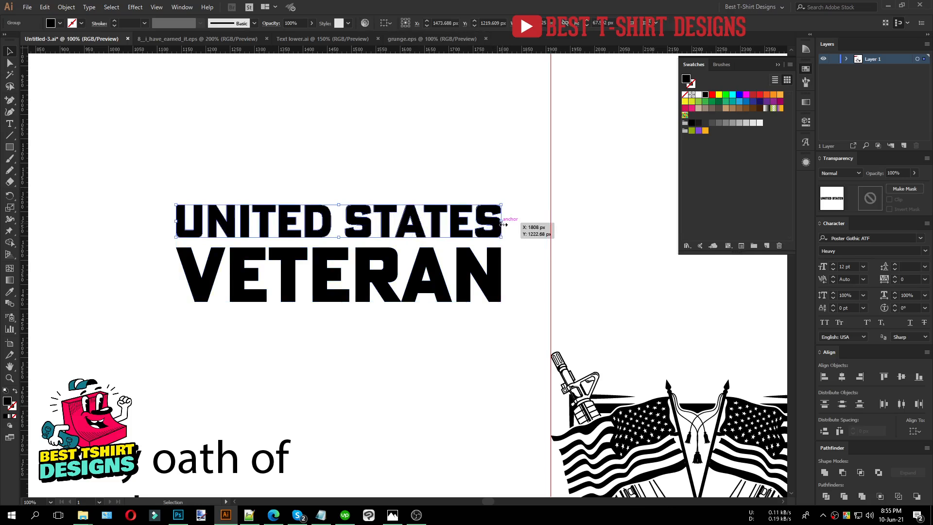
left_click(389, 169)
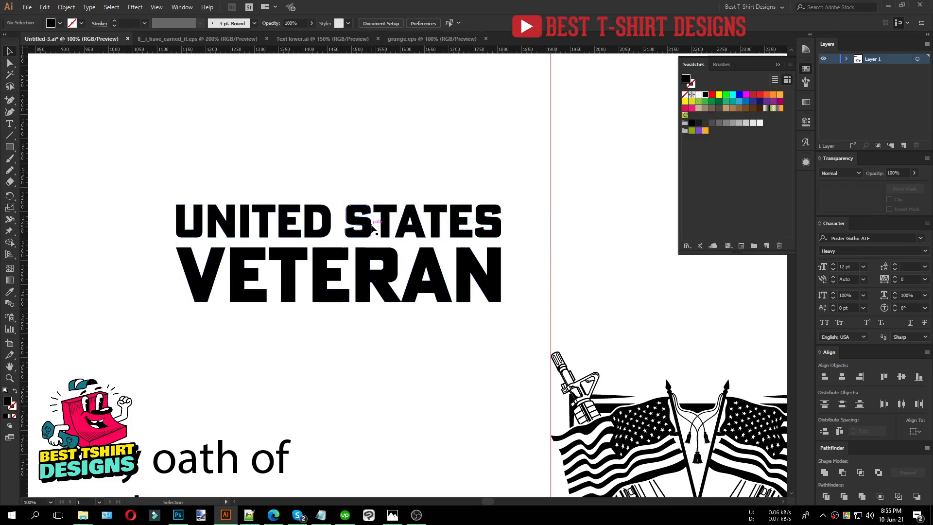
scroll(372, 227, "up", 1)
left_click_drag(379, 146, 423, 315)
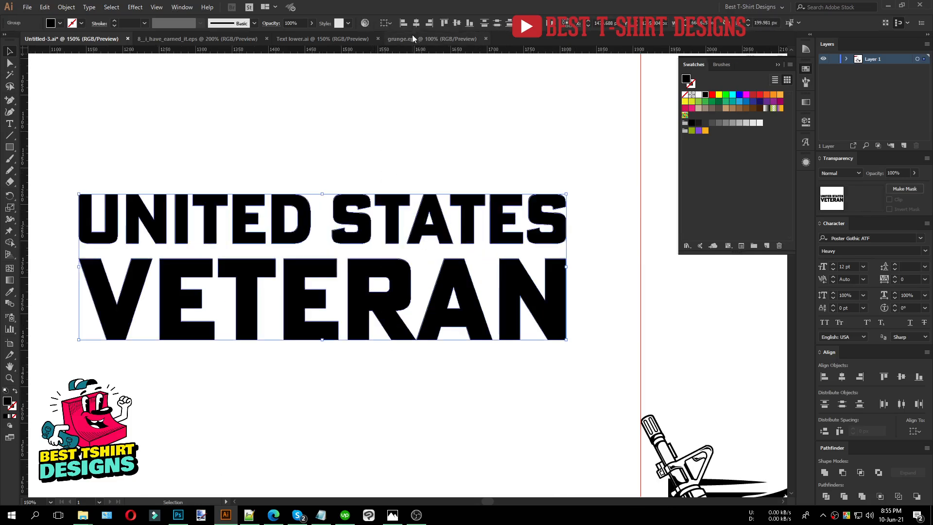
left_click(428, 112)
Scale UNITED STATES down so it sits centred over VETERAN, and move VETERAN up to tighten the gap between them.
left_click(398, 215)
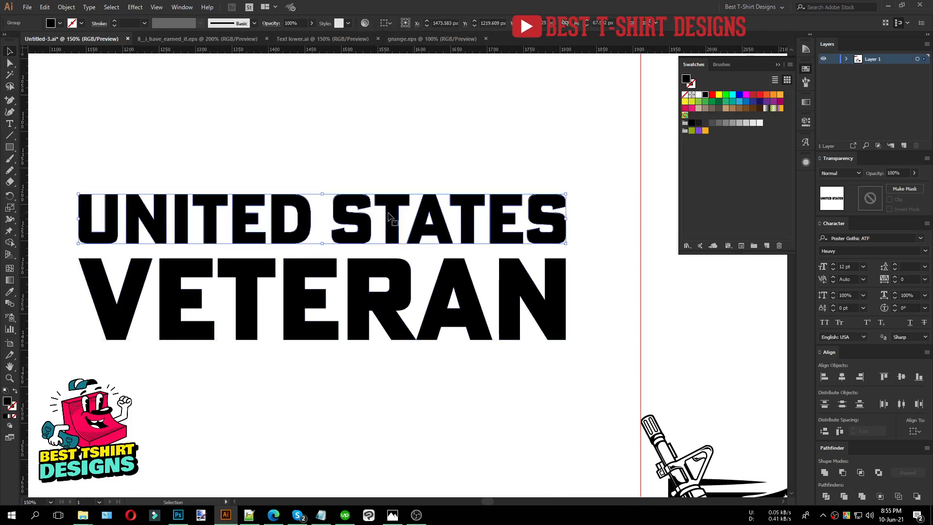
left_click_drag(325, 195, 336, 212)
left_click_drag(325, 210, 325, 204)
left_click(427, 127)
scroll(435, 137, "down", 2)
left_click_drag(409, 217, 409, 213)
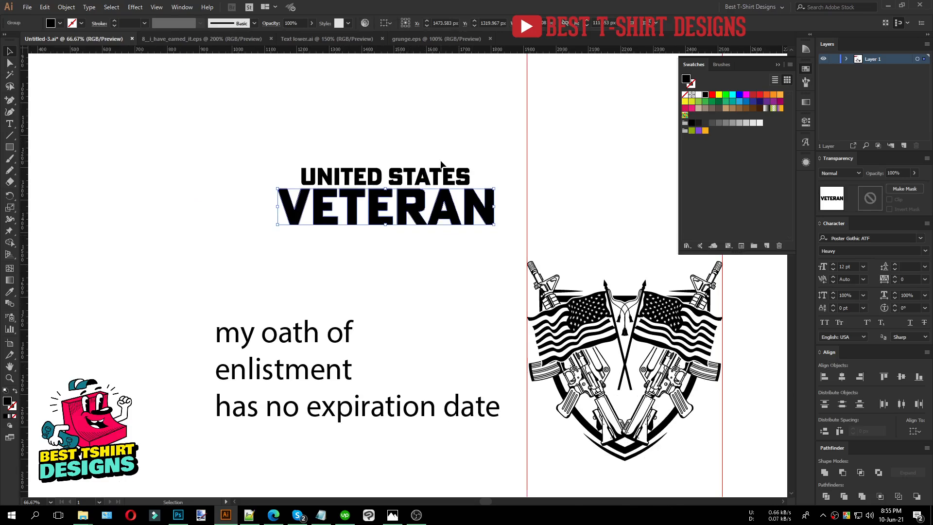
scroll(441, 164, "up", 1)
left_click_drag(319, 112, 499, 346)
scroll(398, 144, "up", 1)
left_click(398, 144)
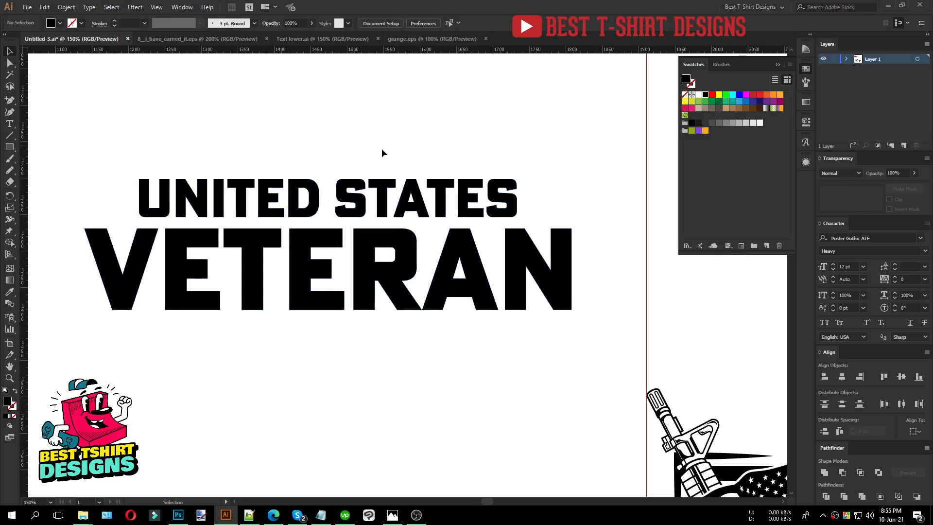
scroll(332, 150, "down", 1)
scroll(316, 137, "down", 1)
left_click_drag(290, 113, 388, 272)
left_click(319, 272)
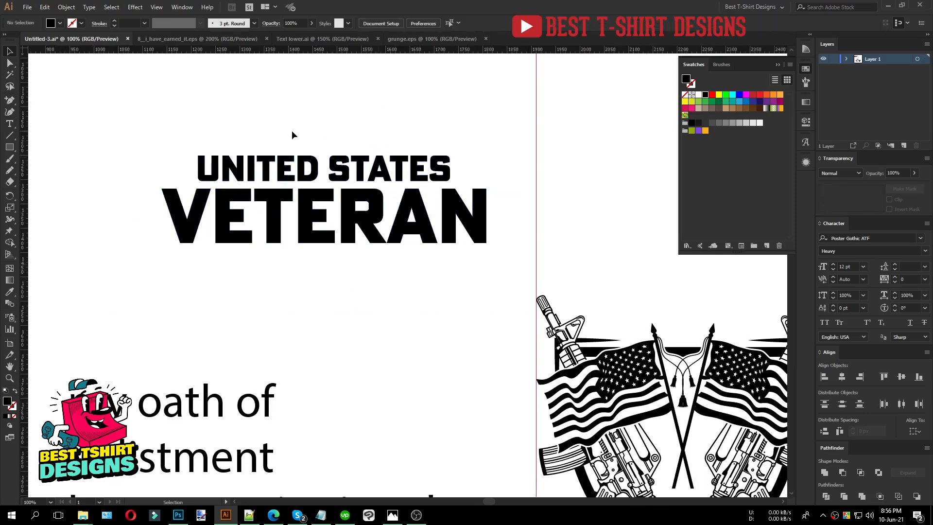
Draw a stepped black Pen shape around both title lines, about 713 px wide at VETERAN and 553 px at UNITED STATES.
scroll(291, 130, "up", 1)
left_click(12, 149)
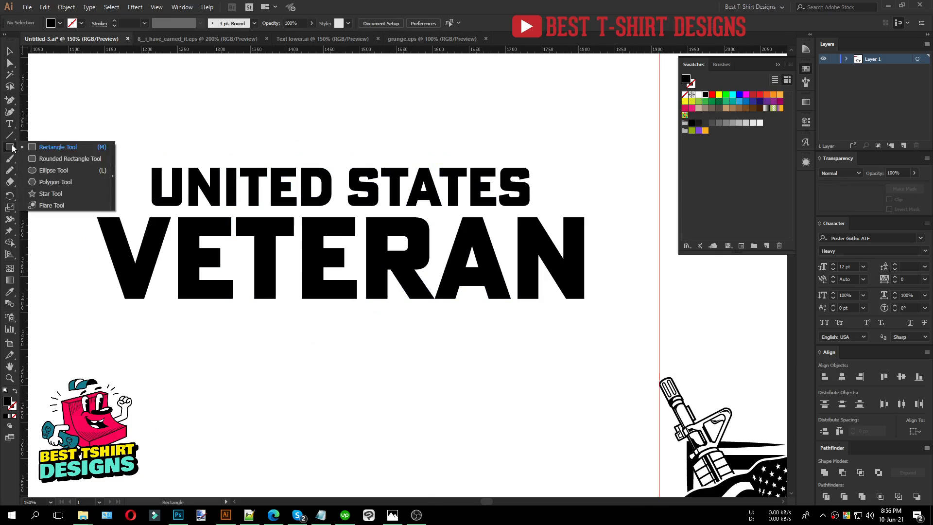
left_click(10, 102)
left_click(55, 100)
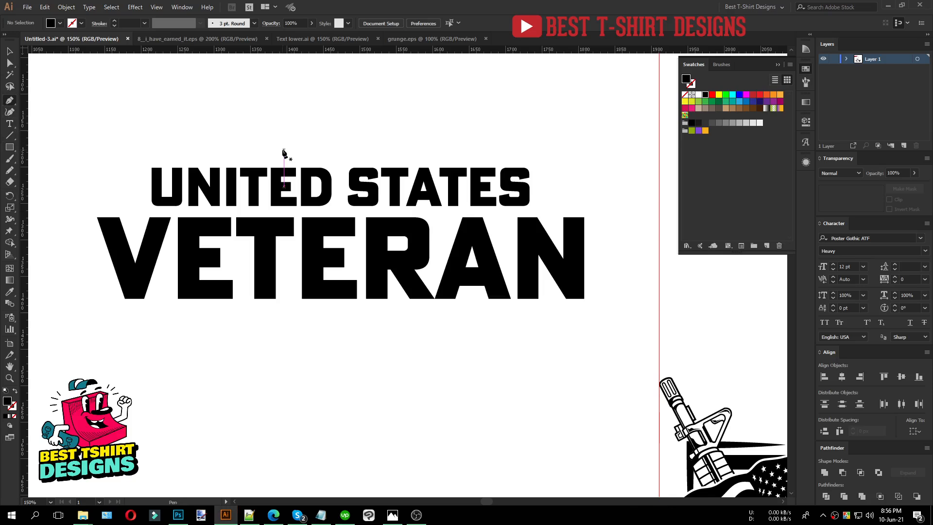
left_click(140, 156)
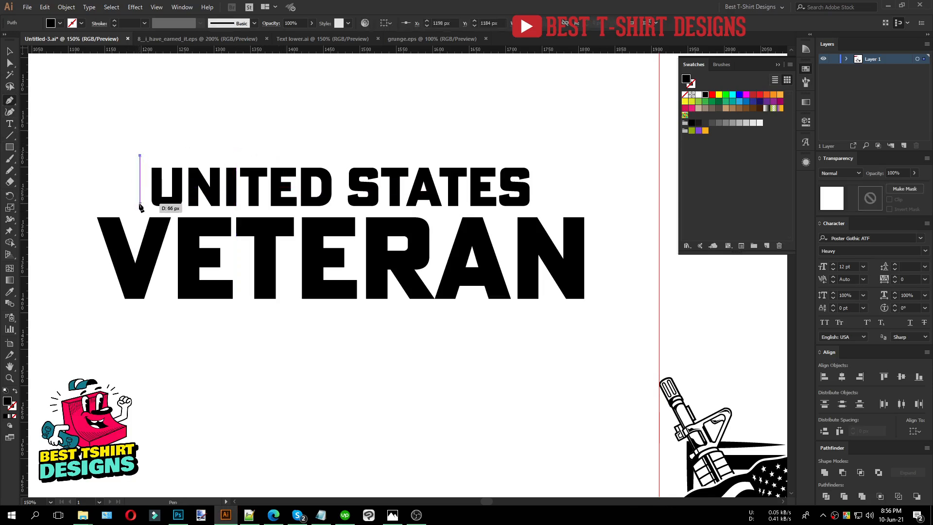
left_click(140, 205)
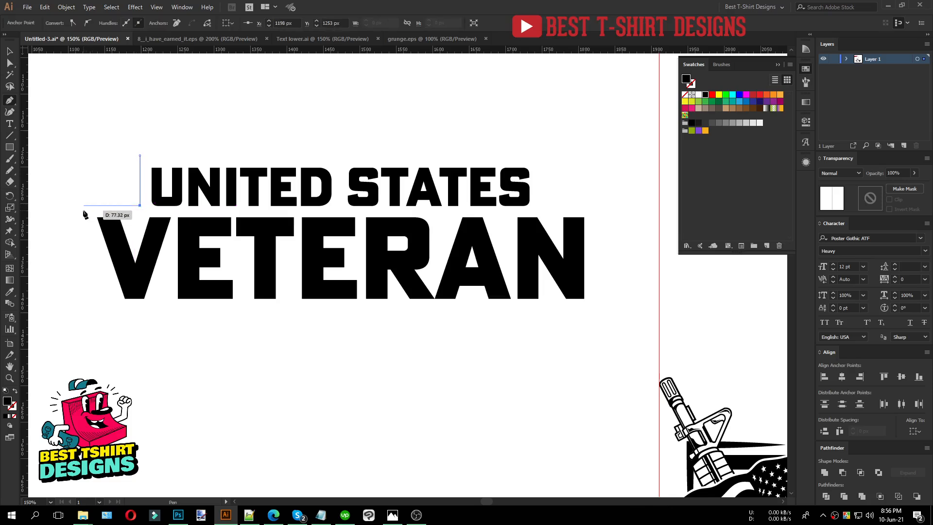
left_click(83, 205)
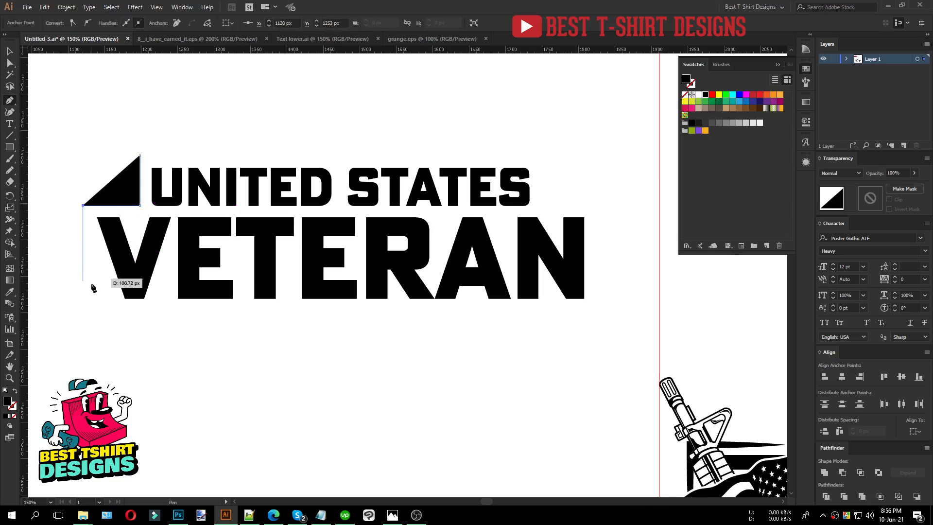
left_click(83, 312)
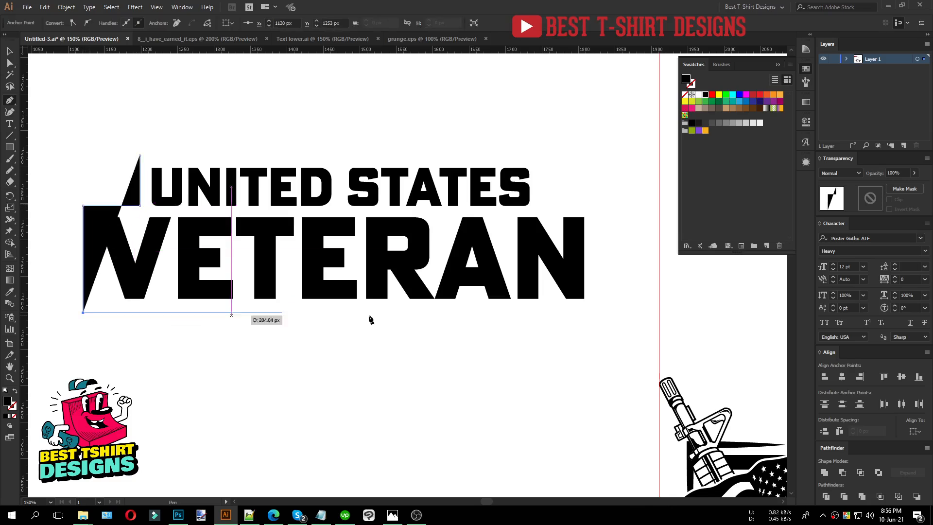
left_click(603, 312)
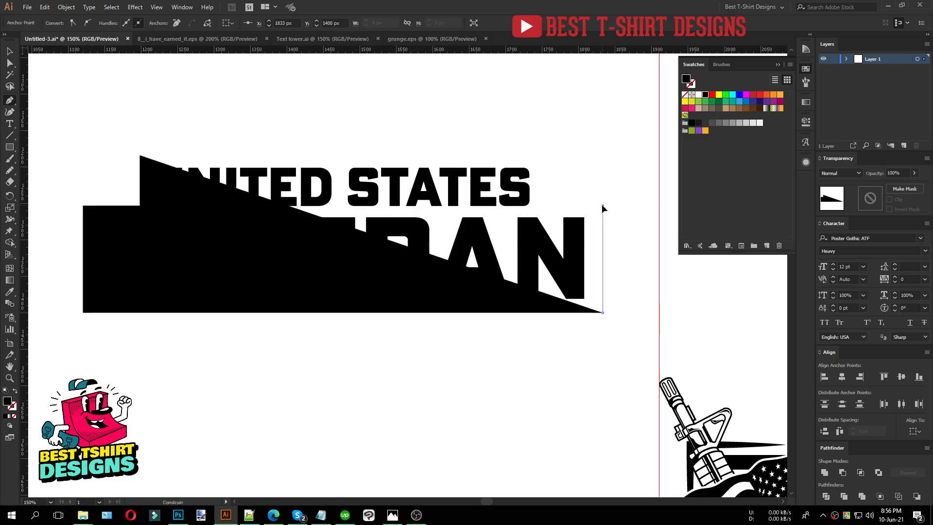
left_click(603, 205)
left_click(542, 205)
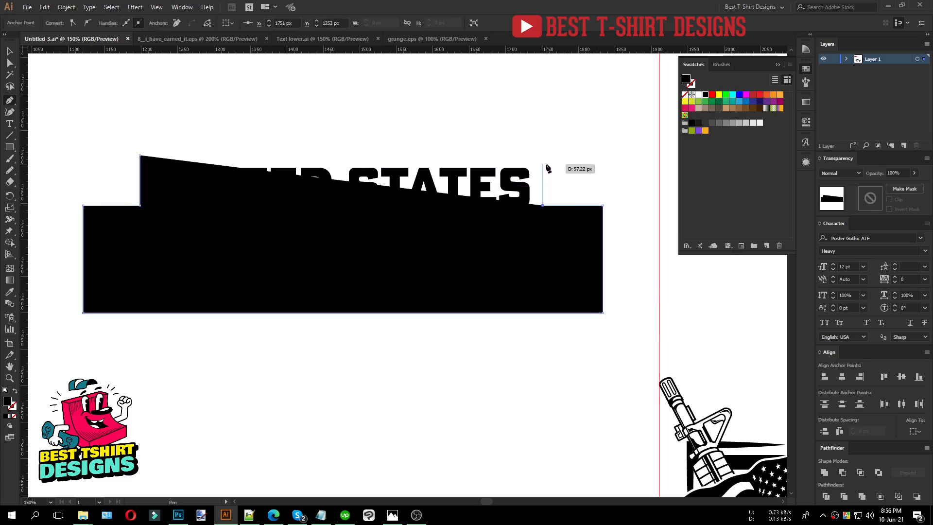
Finish the stepped rectangular path by closing it above UNITED STATES, enclosing both lines of the UNITED STATES VETERAN title.
left_click(543, 155)
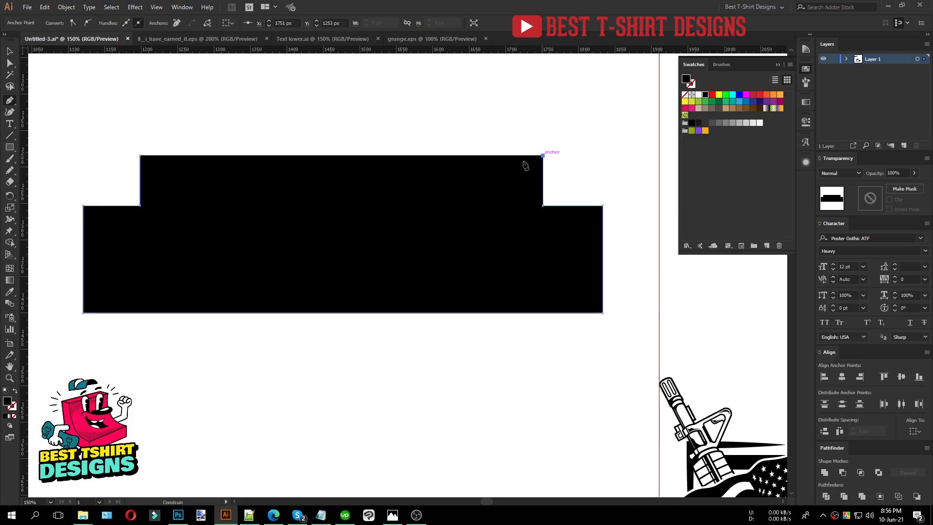
left_click(140, 155)
key("v")
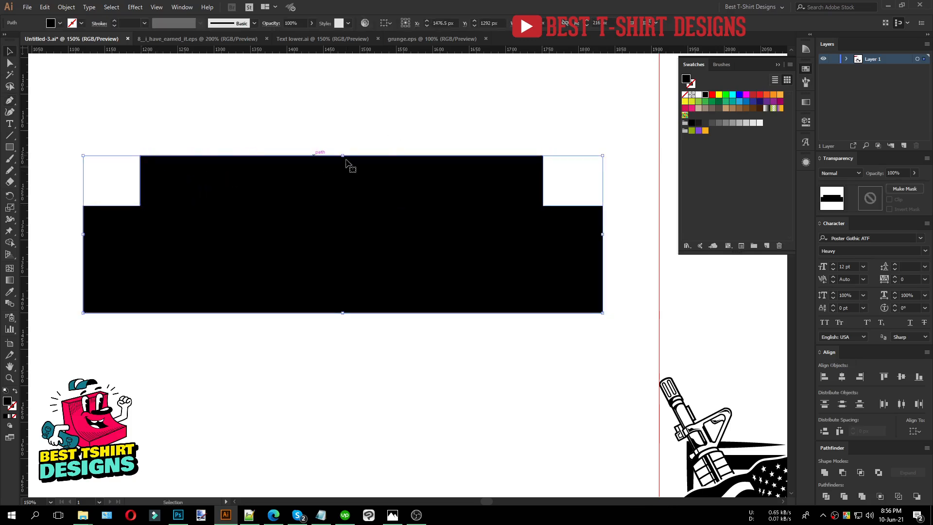
Swap the stepped shape's fill and stroke so it is unfilled with a black outline, and set the stroke weight to 10 pt.
key("shift+x")
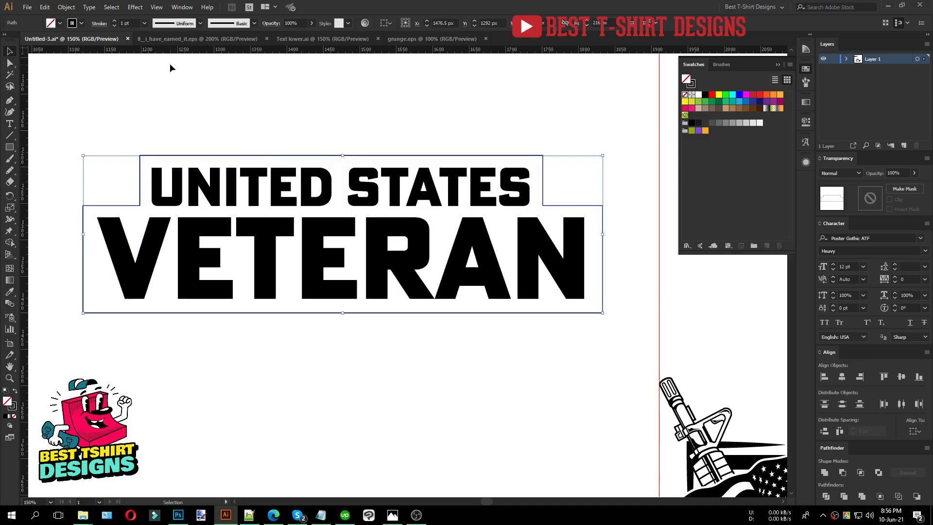
double_click(137, 22)
type("10")
key("Return")
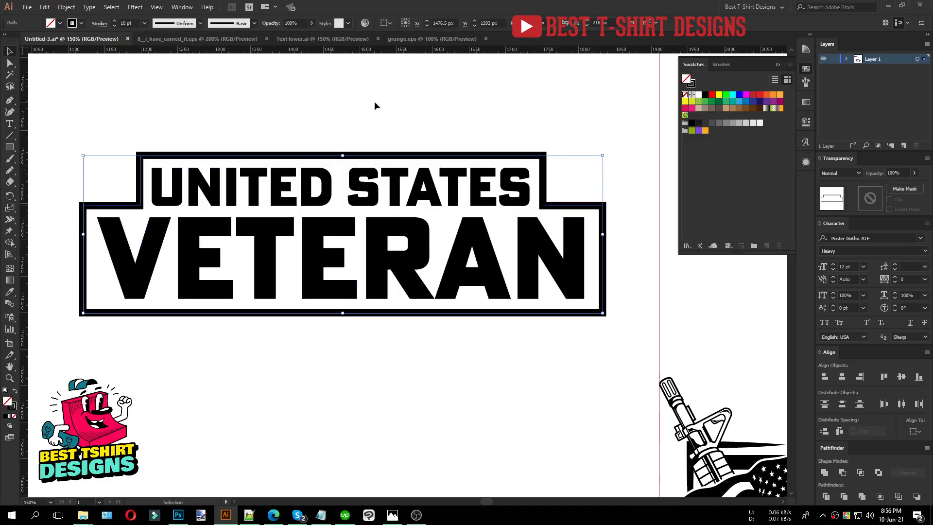
Align the stepped frame and the UNITED STATES VETERAN text to a shared horizontal centre.
key("ctrl+minus")
left_click(439, 212, "shift")
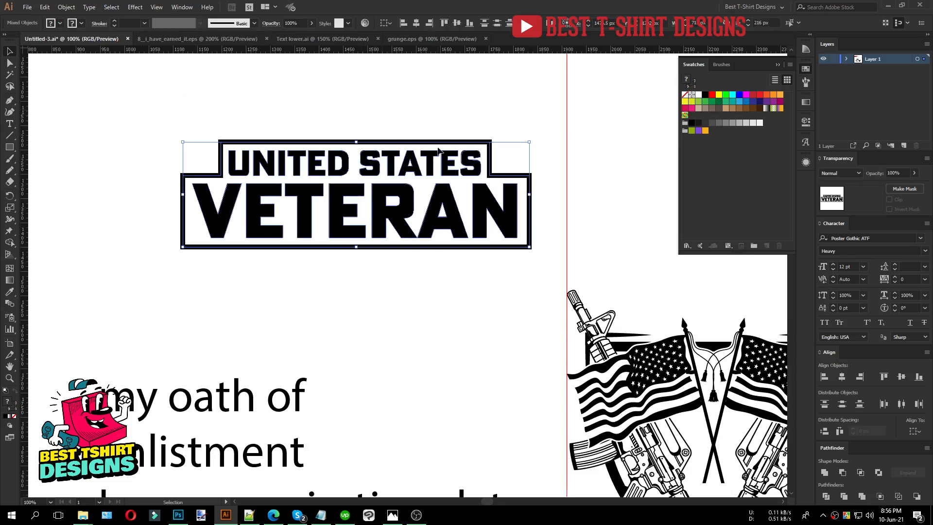
left_click(416, 24)
left_click(377, 110)
key("ctrl+plus")
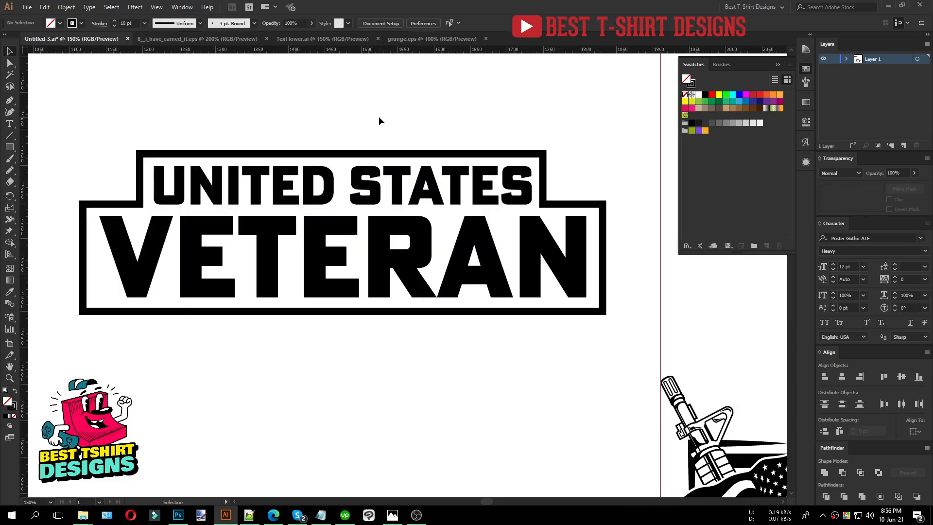
Try shifting the whole stepped frame vertically by 5 px around the UNITED STATES VETERAN title.
left_click(413, 316)
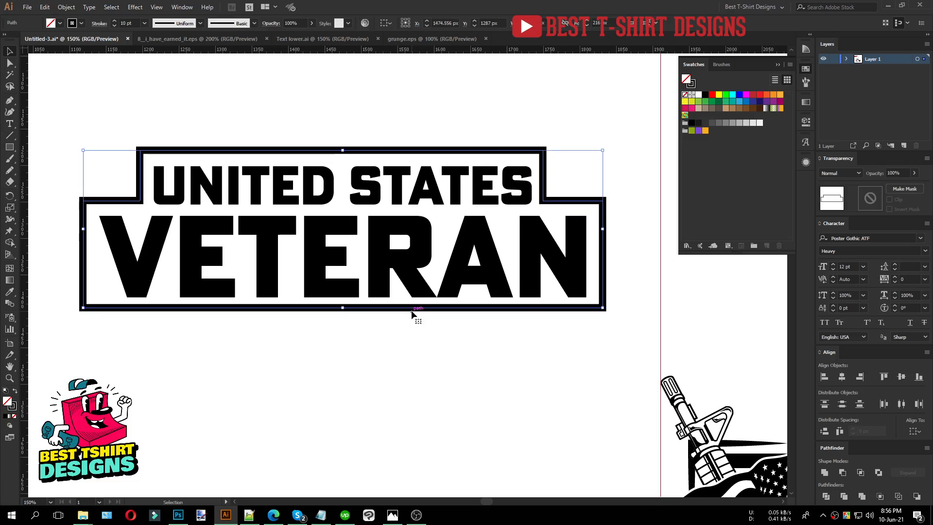
key("Down")
key("Down")
key("Down")
key("Down")
key("Down")
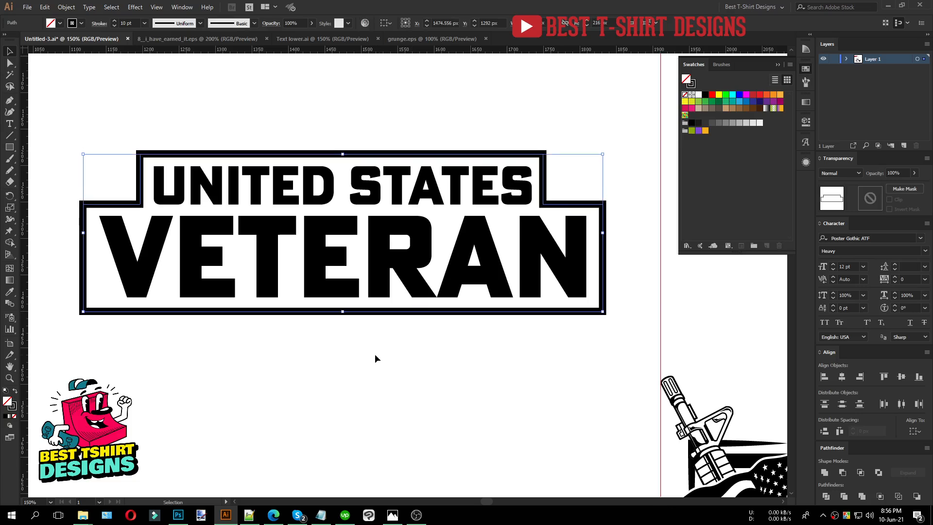
left_click(375, 355)
Try raising the two bottom corner points of the frame by 5 px beneath VETERAN.
key("a")
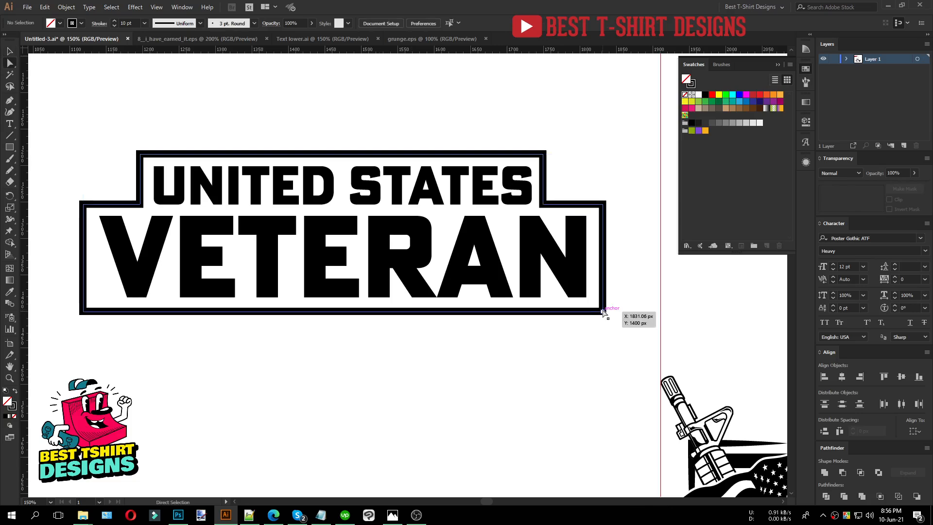
left_click(603, 310)
left_click(84, 312, "shift")
key("Up")
key("Up")
key("Up")
key("Up")
key("Up")
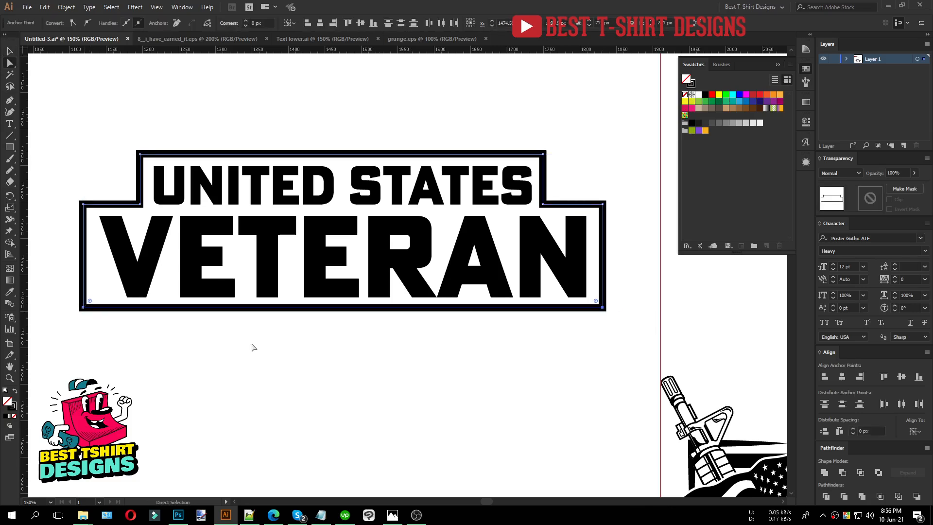
key("Down")
key("Down")
key("Down")
key("Down")
key("Down")
key("v")
left_click(251, 342)
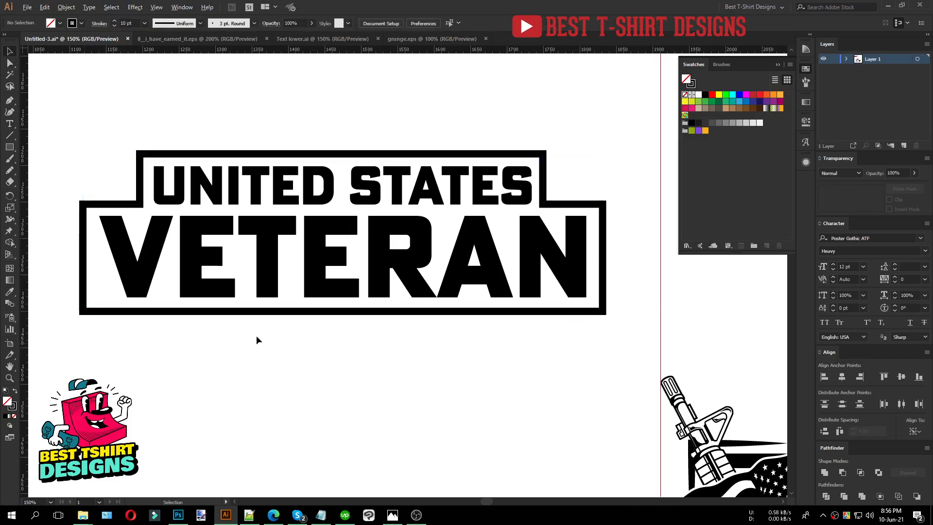
scroll(272, 335, "down", 1)
left_click_drag(299, 156, 393, 363)
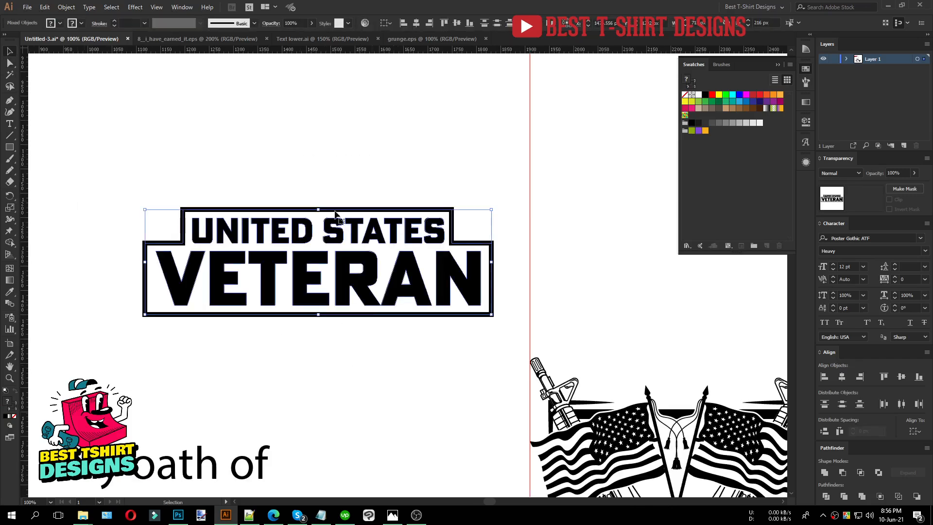
scroll(333, 141, "down", 2)
left_click_drag(314, 115, 362, 278)
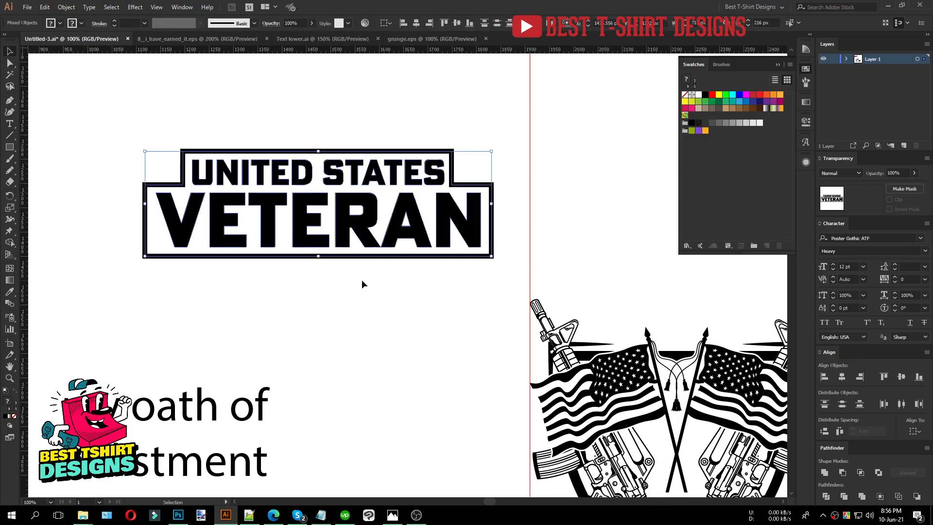
scroll(341, 228, "down", 7)
left_click(342, 226)
scroll(341, 226, "down", 1)
Set the slogan text about the oath of enlistment in the Poster Gothic ATF Heavy font.
left_click_drag(188, 261, 275, 396)
right_click(257, 332)
mouse_move(335, 183)
left_click(452, 193)
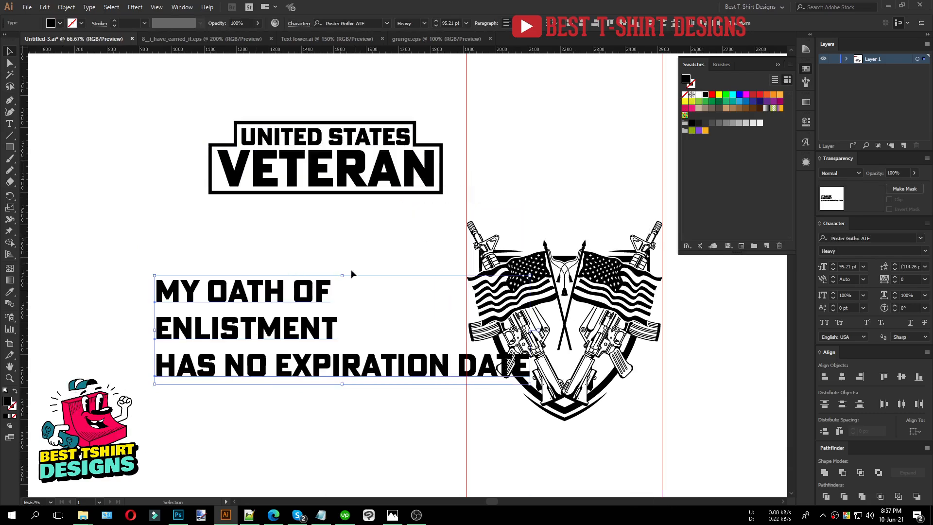
Convert the three slogan lines MY OATH OF, ENLISTMENT and HAS NO EXPIRATION DATE to outlines.
triple_click(355, 367)
left_click(305, 411)
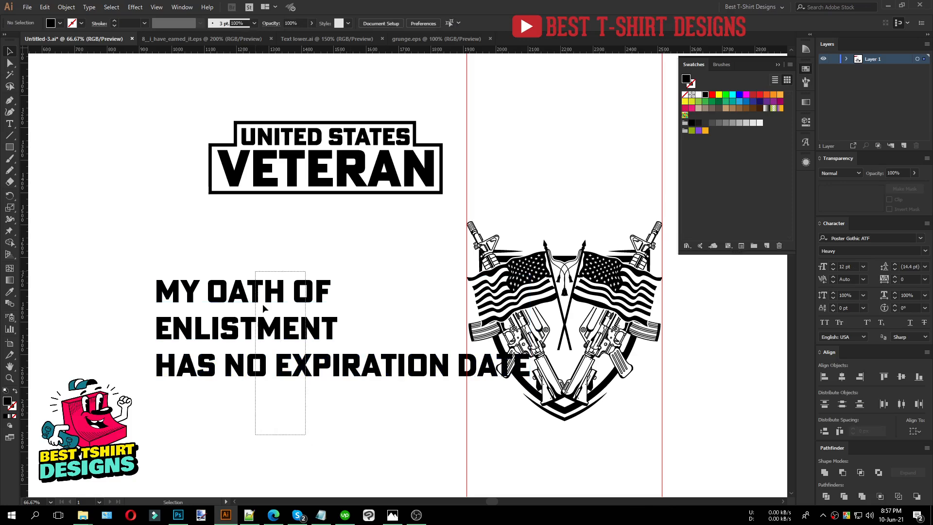
right_click(263, 283)
left_click(299, 348)
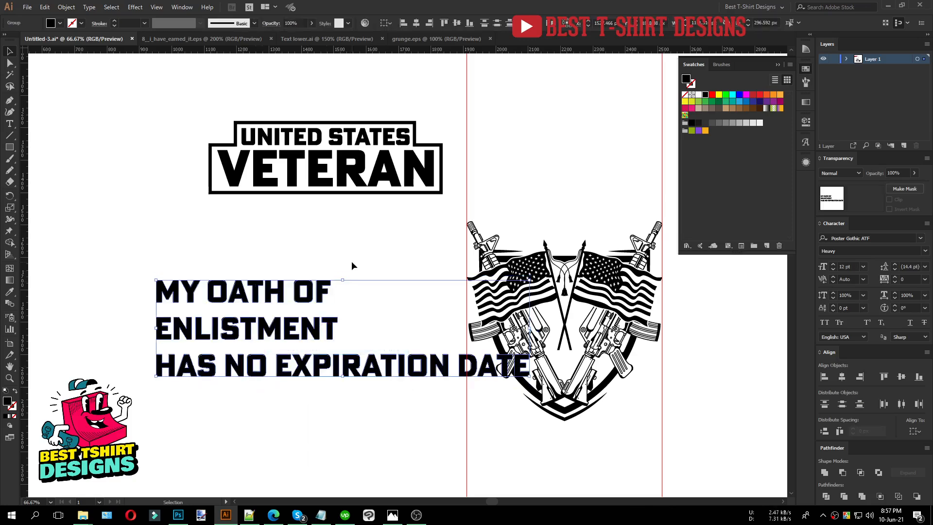
left_click(194, 272)
Scale ENLISTMENT up proportionally to about 107 px high and position MY OATH OF centred just above it.
scroll(156, 306, "up", 1)
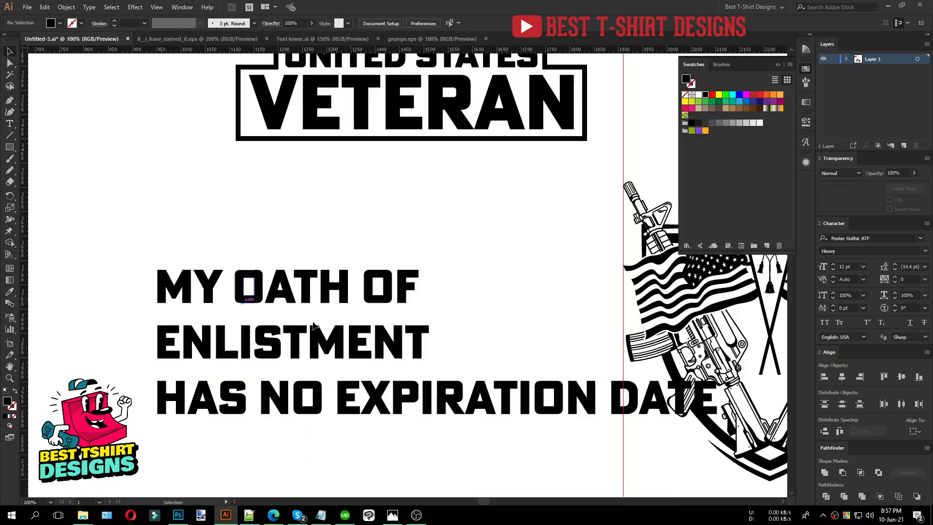
left_click(365, 346)
left_click_drag(430, 340, 579, 342)
scroll(398, 281, "right", 2)
scroll(399, 280, "down", 1)
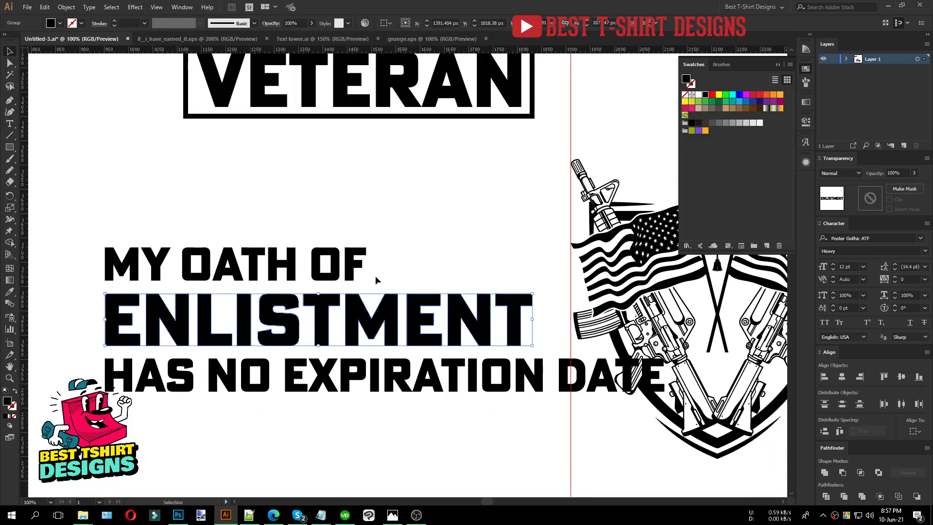
left_click_drag(357, 266, 435, 277)
Scale HAS NO EXPIRATION DATE down proportionally so both of its ends line up with ENLISTMENT.
left_click(448, 381)
left_click_drag(665, 376, 533, 375)
mouse_move(107, 377)
left_mouse_down()
mouse_move(130, 376)
mouse_move(105, 377)
left_mouse_up()
Nudge HAS NO EXPIRATION DATE upward so it sits close beneath ENLISTMENT.
key("Up")
key("Up")
key("Up")
key("Up")
key("Up")
key("Up")
key("Up")
key("Up")
key("Up")
key("Up")
key("Up")
key("Up")
key("Up")
key("Up")
key("Up")
key("Up")
key("Up")
key("Up")
key("Up")
key("Up")
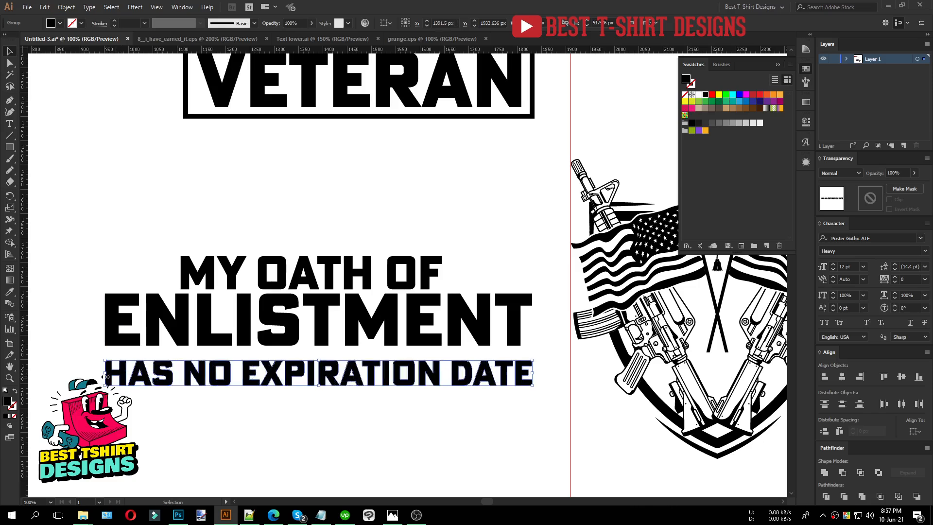
left_click_drag(361, 424, 281, 221)
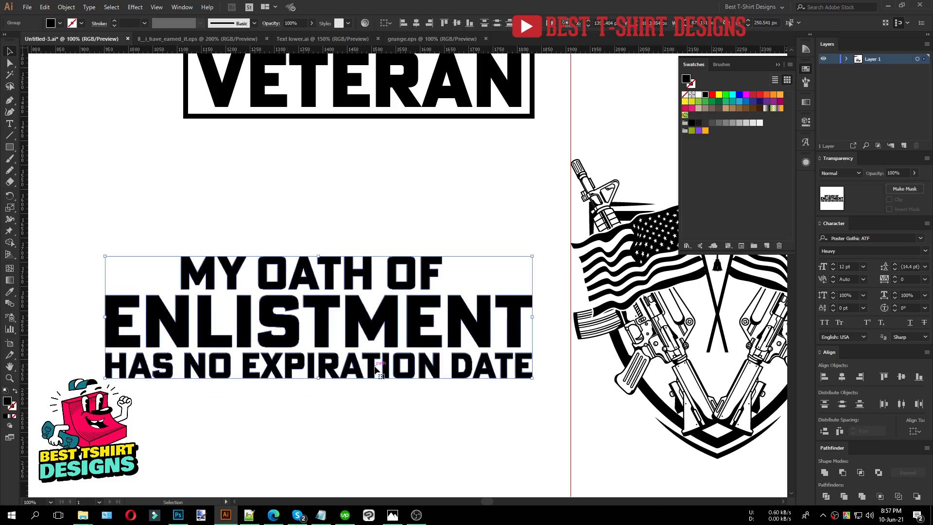
left_click(371, 404)
scroll(372, 400, "down", 1)
left_click_drag(307, 276, 339, 407)
Duplicate the stepped frame from around VETERAN and scale the copy up to enclose the three slogan lines.
scroll(337, 403, "up", 1)
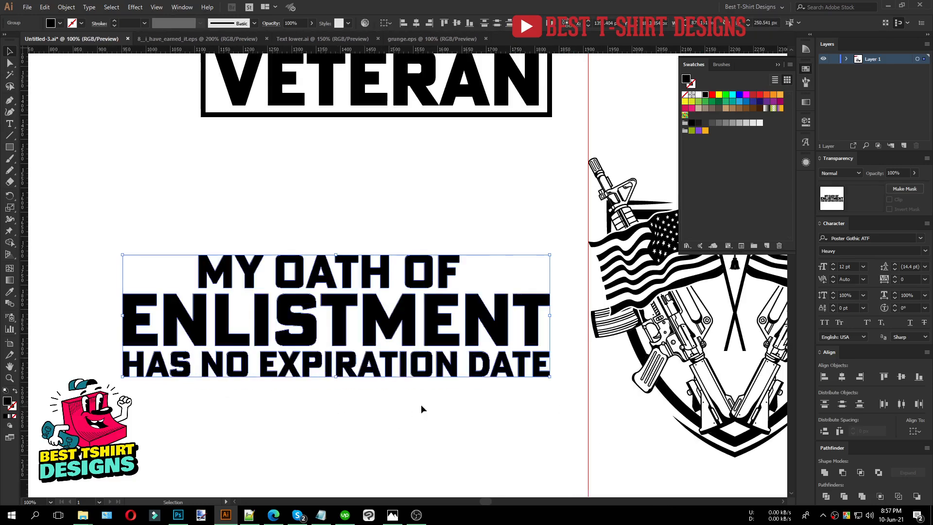
left_click(454, 404)
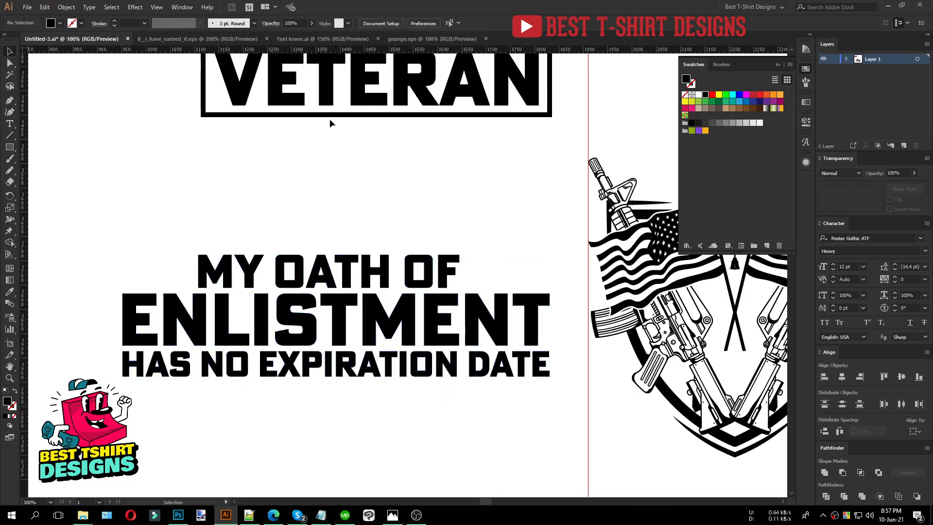
mouse_move(332, 117)
left_mouse_down()
mouse_move(305, 304)
mouse_move(284, 353)
mouse_move(350, 372)
mouse_move(342, 394)
left_mouse_up()
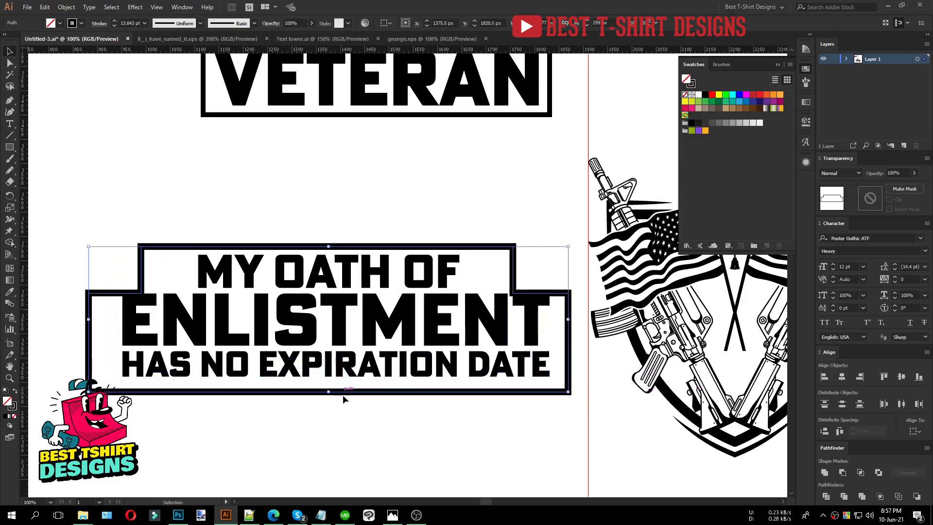
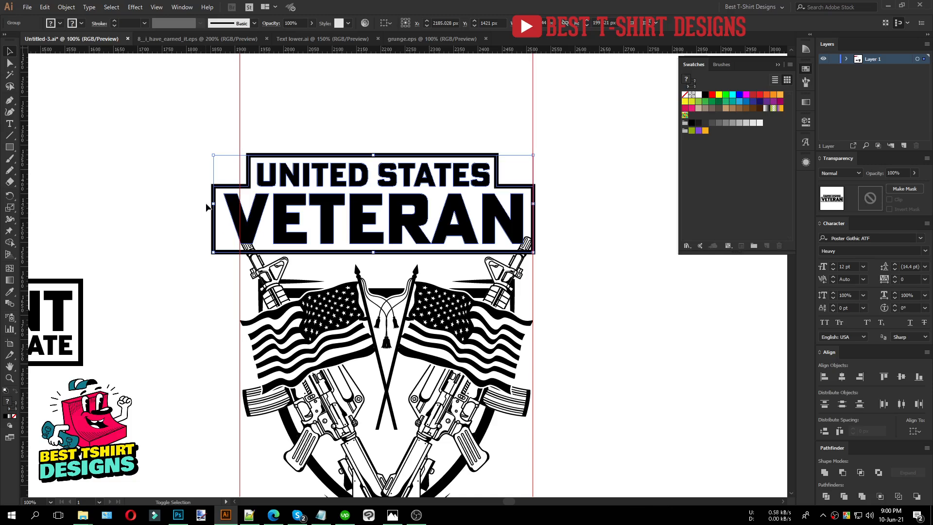
Scale the framed UNITED STATES VETERAN title down proportionally so it spans the gap between the two vertical guides.
left_click_drag(213, 202, 242, 203)
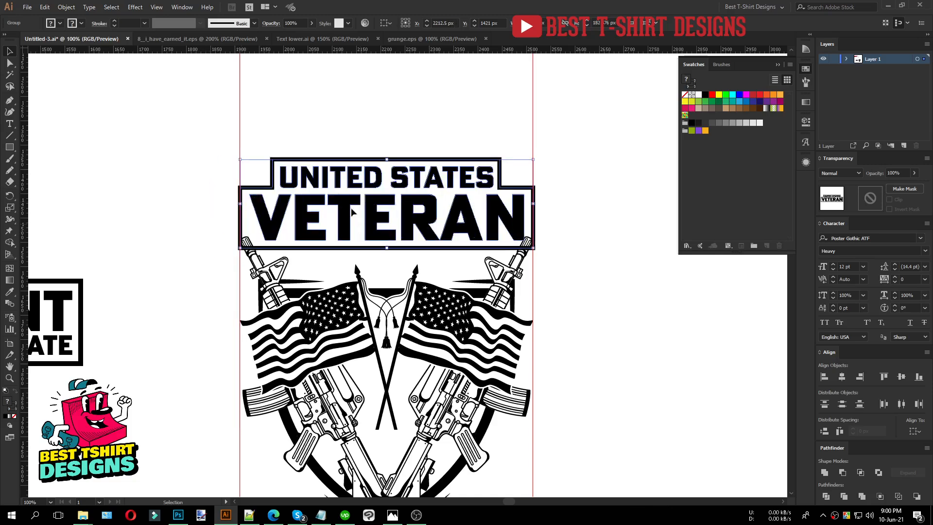
scroll(346, 217, "up", 1)
scroll(319, 200, "down", 1)
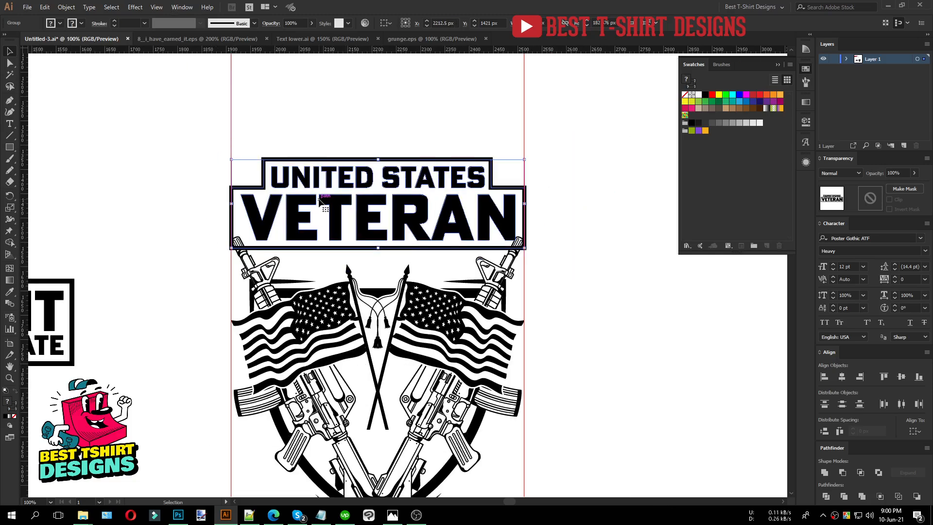
Move the framed UNITED STATES VETERAN title down 55 px so it overlaps the tips of the crossed rifles.
key("shift+Down")
key("shift+Down")
key("shift+Down")
key("shift+Down")
key("shift+Down")
key("Down")
key("Down")
key("Down")
key("Down")
key("Down")
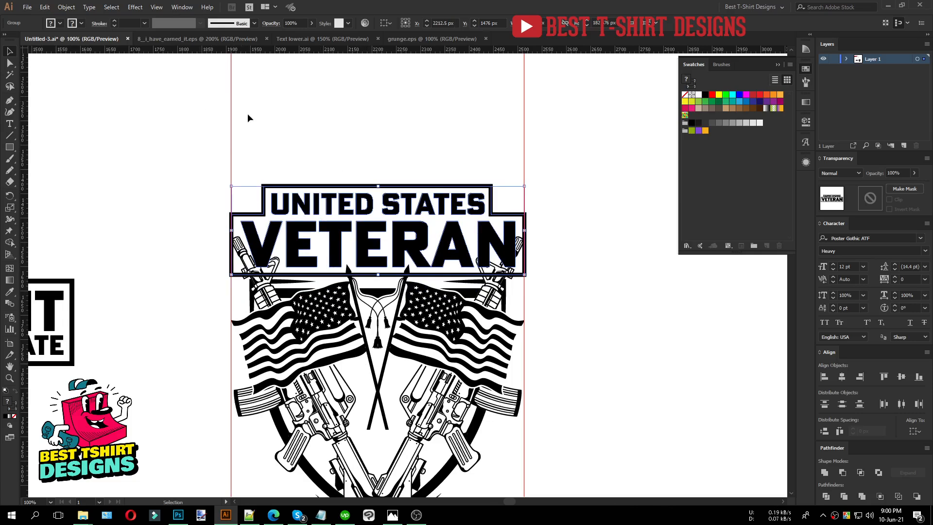
Apply a horizontal Arch warp effect with a 20% bend to the framed UNITED STATES VETERAN title.
left_click(135, 6)
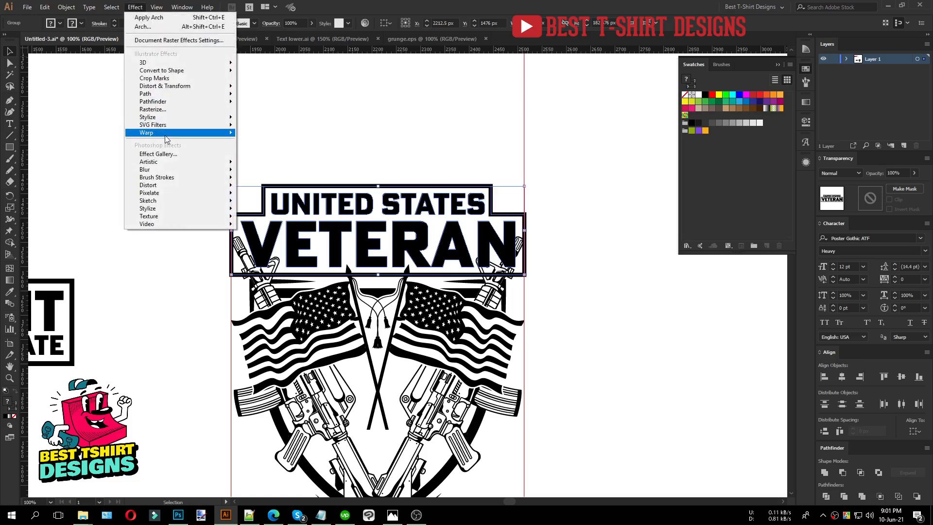
mouse_move(223, 132)
left_click(260, 166)
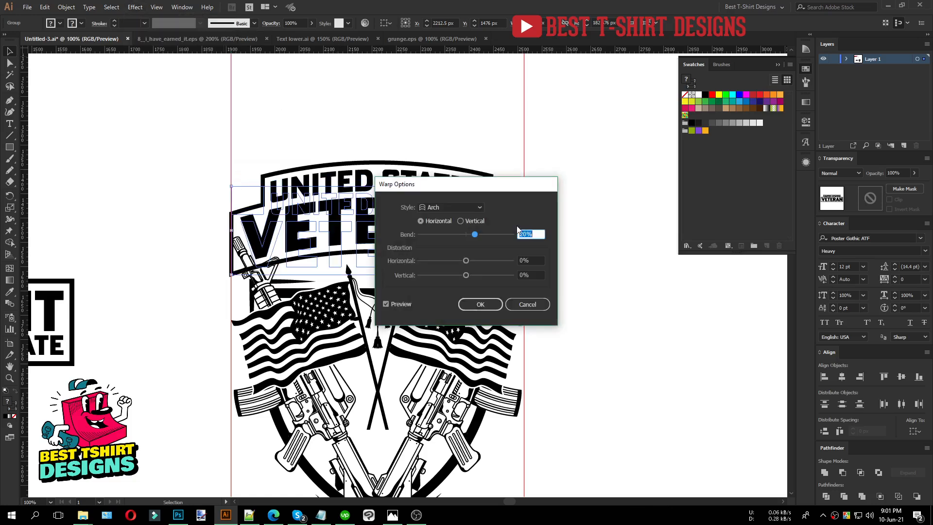
left_click_drag(475, 192, 583, 151)
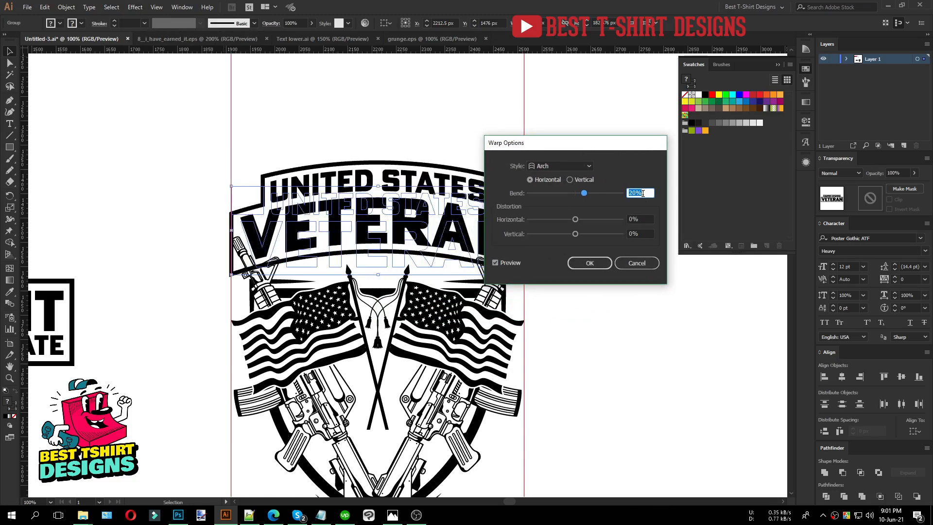
key("shift+Up")
key("shift+Down")
left_click(594, 261)
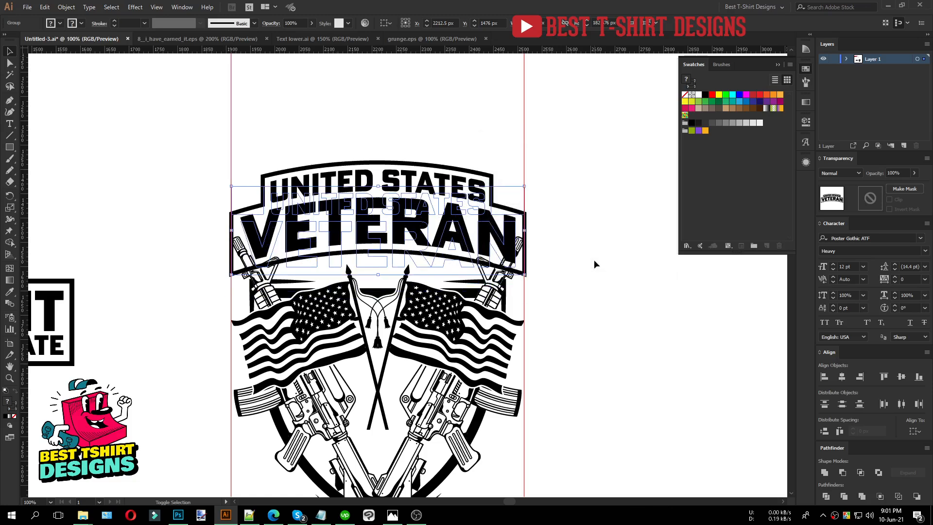
Nudge the arched UNITED STATES VETERAN title down 5 px over the rifles and flags.
key("Down")
key("Down")
key("Down")
key("Down")
key("Down")
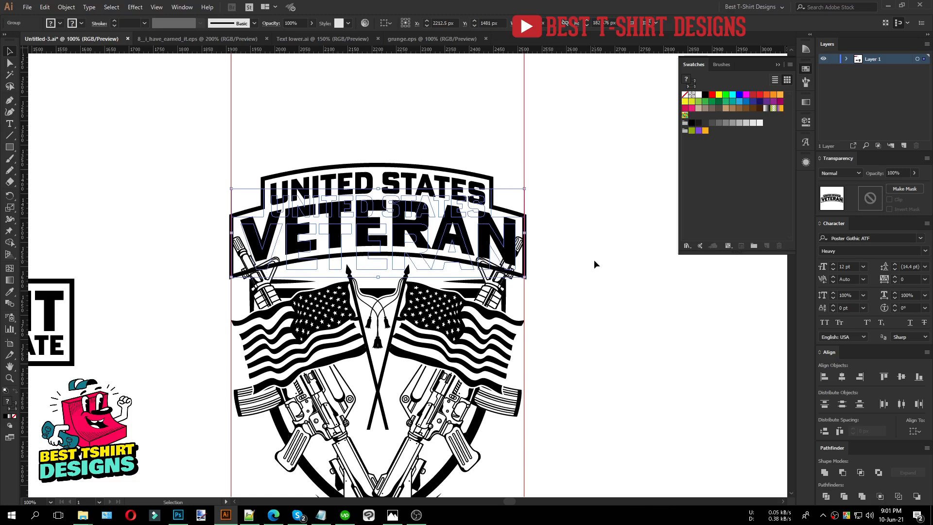
Scale the arched title down slightly so the outer edge of its frame stroke meets the right vertical guide.
scroll(605, 232, "up", 3)
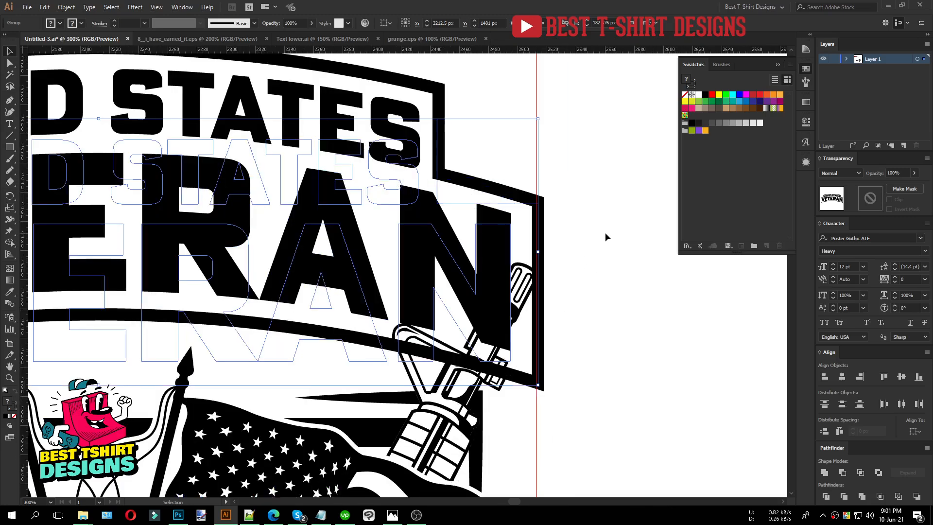
left_click_drag(538, 253, 538, 258)
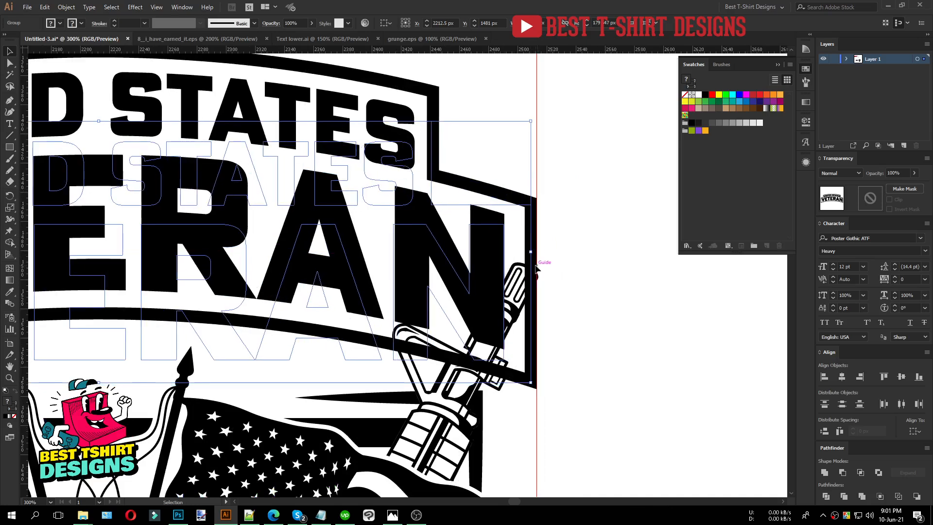
scroll(539, 243, "up", 2)
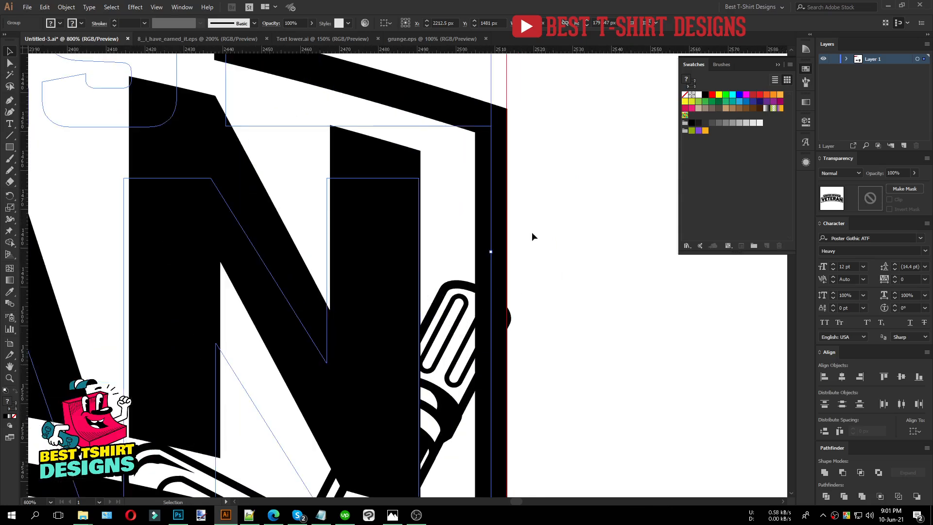
Move the arched UNITED STATES VETERAN title down 15 px over the rifles and flags.
scroll(538, 256, "down", 3)
scroll(539, 260, "down", 1)
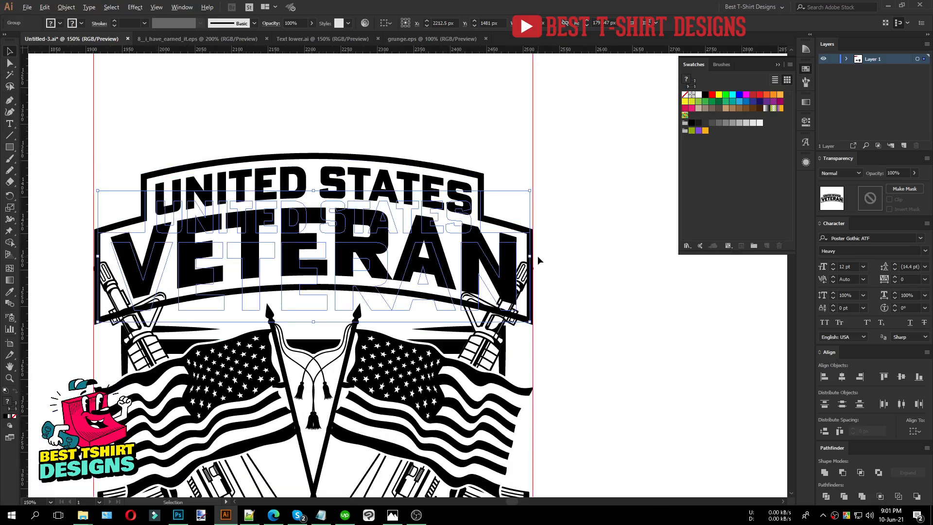
scroll(201, 240, "down", 2)
left_click(352, 179)
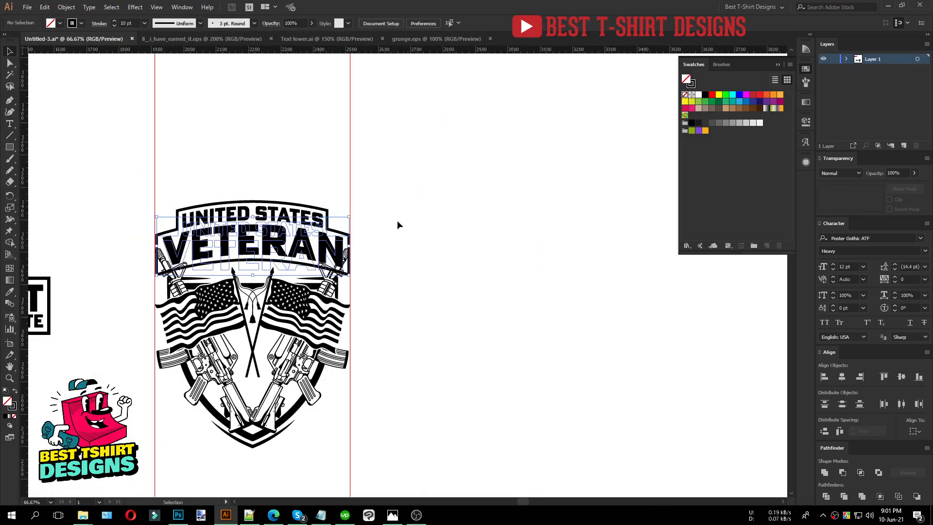
scroll(131, 285, "up", 1)
scroll(379, 233, "down", 1)
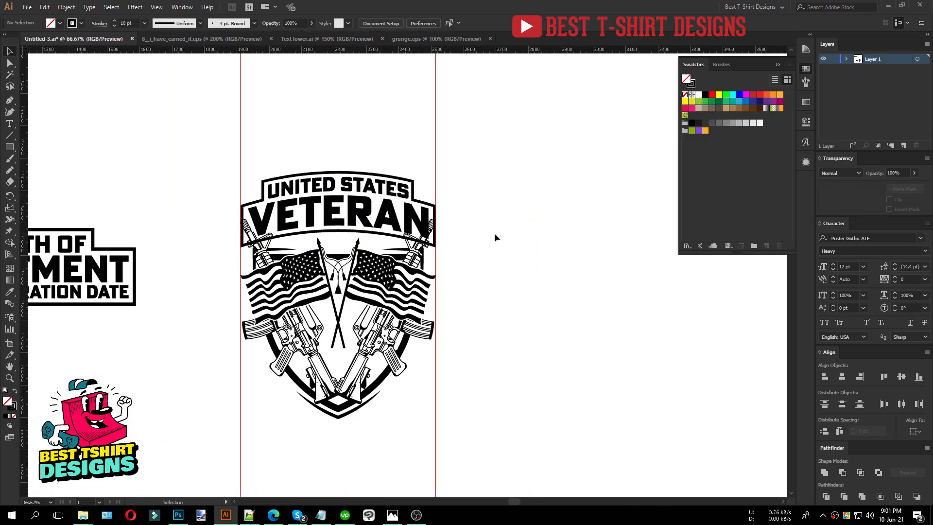
left_click_drag(343, 223, 347, 230)
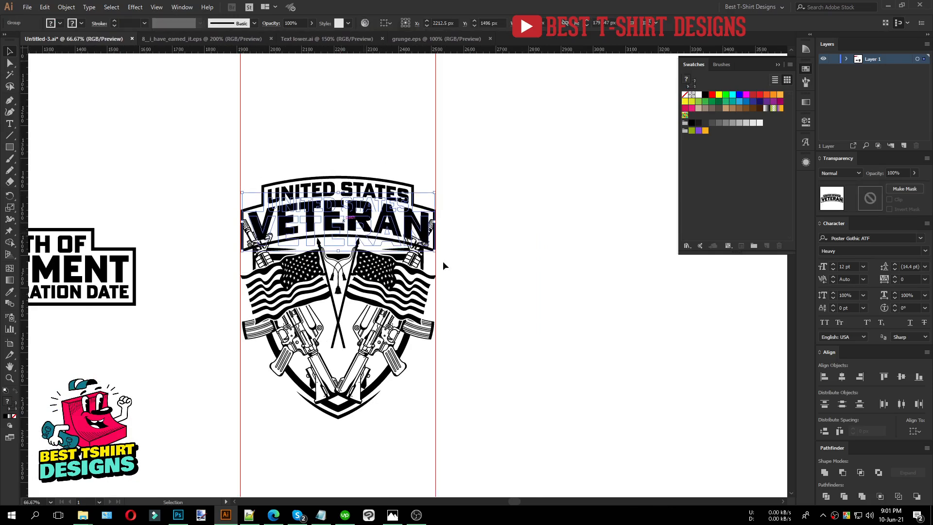
Move the framed MY OATH OF ENLISTMENT slogan over the shield's lower tip and scale it to fit between the two vertical guides.
left_click(521, 284)
scroll(142, 241, "down", 1)
left_click_drag(147, 284, 93, 164)
left_click_drag(90, 214, 412, 366)
left_click_drag(465, 387, 436, 386)
left_click_drag(228, 385, 241, 384)
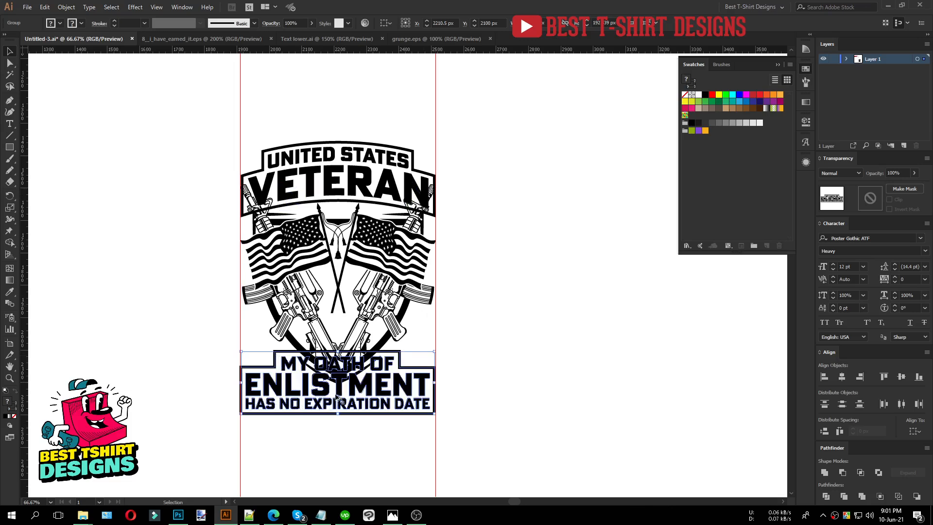
Scale the framed slogan down to sit inside the guides and move it up over the rifles to Y 1930.865 px.
scroll(336, 397, "up", 1)
left_click_drag(338, 423, 341, 411)
key("shift+Up")
key("shift+Up")
key("shift+Up")
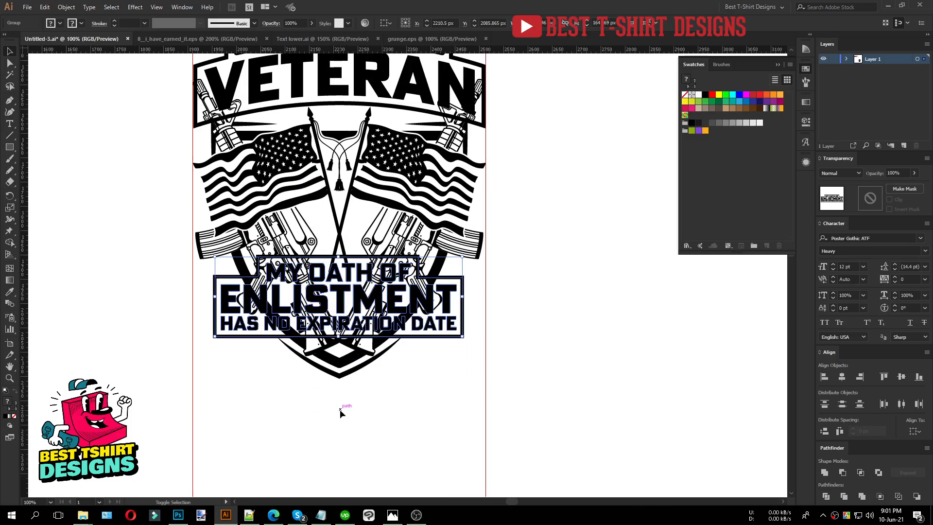
key("shift+Up")
key("shift+Up")
key("shift+Up")
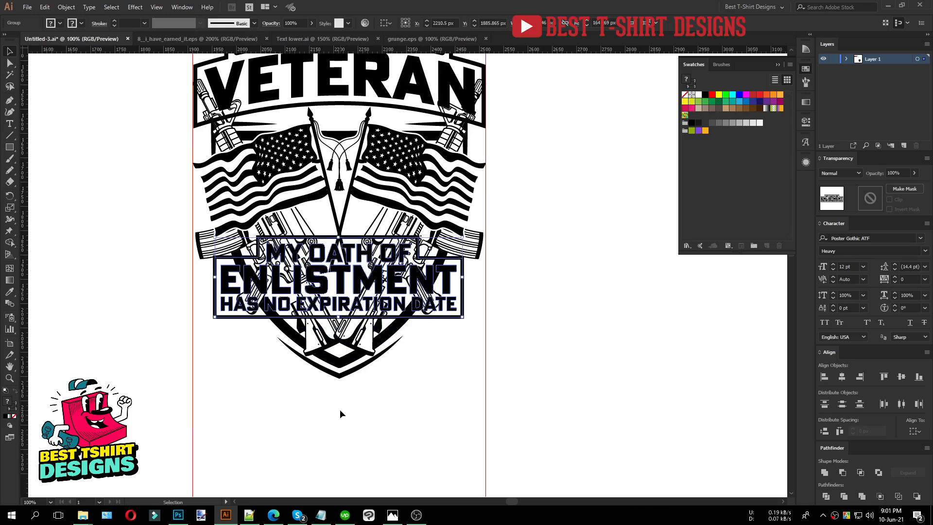
key("shift+Down")
key("shift+Down")
key("shift+Down")
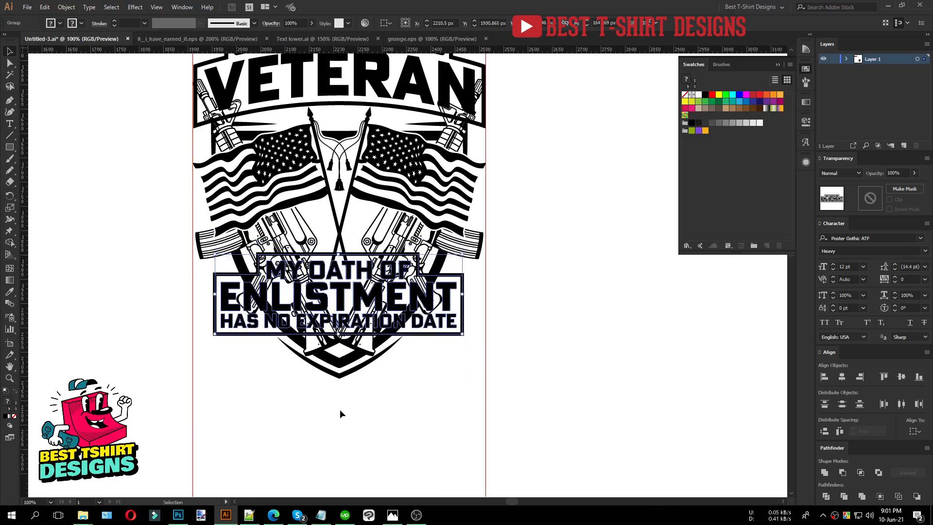
Apply a horizontal Arch warp effect with a 20% bend to the framed MY OATH OF ENLISTMENT slogan.
scroll(437, 398, "up", 2)
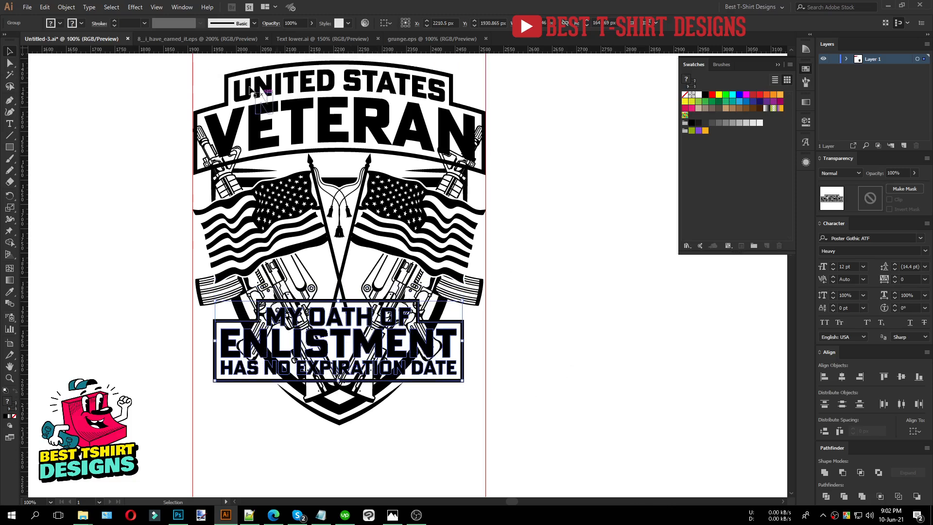
left_click(135, 7)
mouse_move(160, 133)
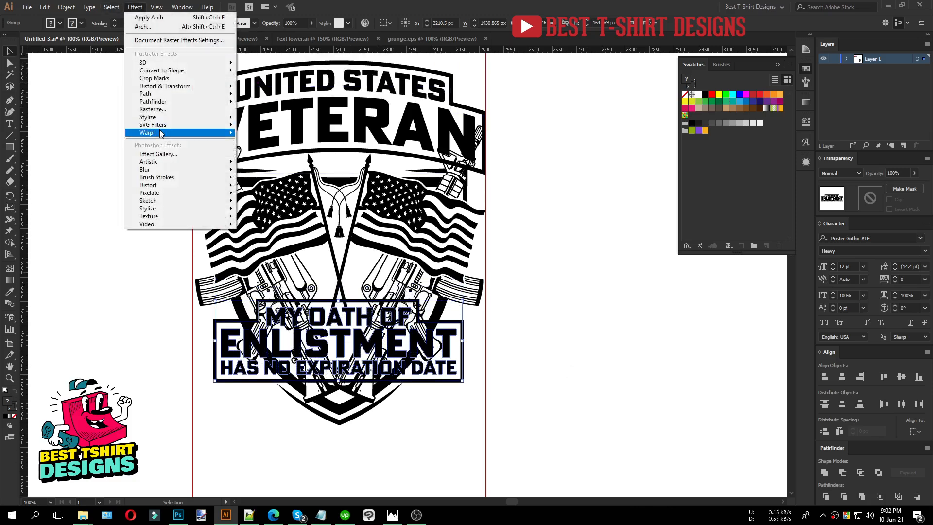
left_click(258, 165)
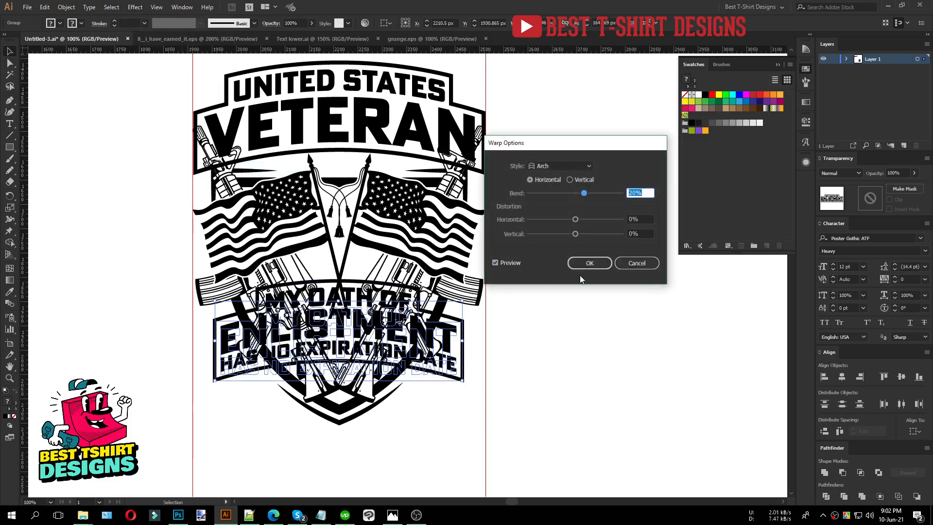
left_click(594, 263)
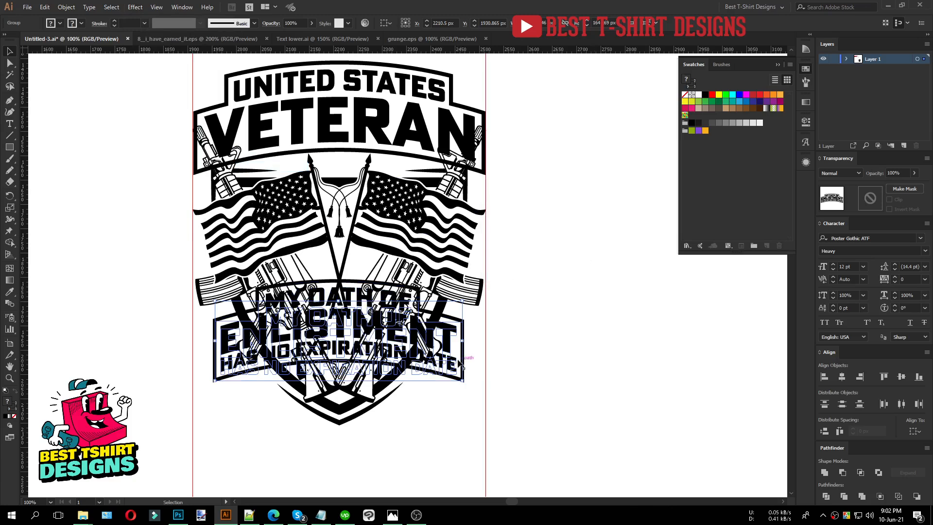
Enlarge the arched slogan until the outer edges of its frame stroke meet both vertical guides.
left_click_drag(339, 383, 339, 393)
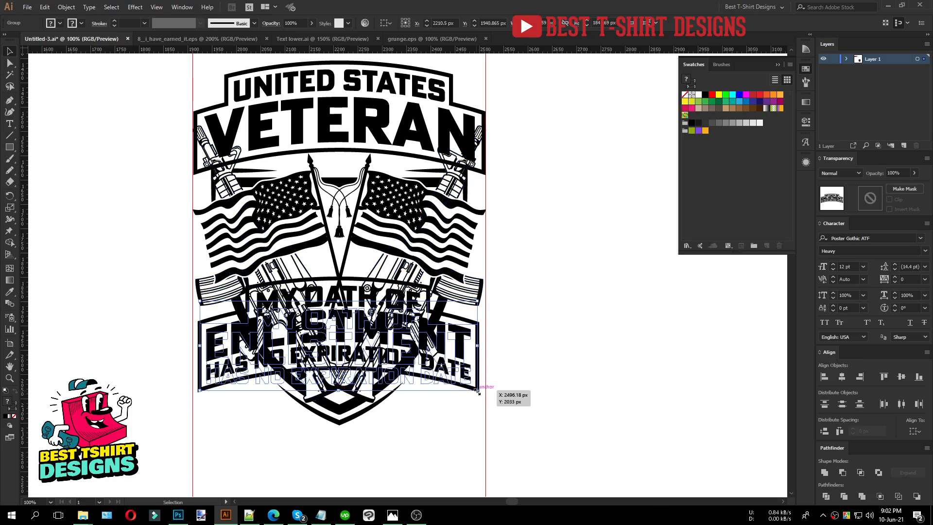
scroll(517, 317, "up", 1)
scroll(517, 317, "up", 1)
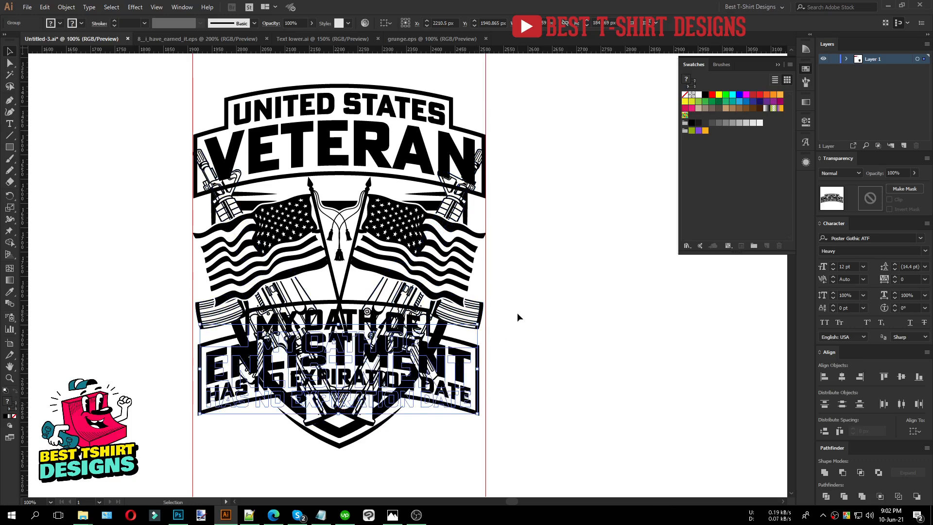
scroll(479, 369, "up", 1)
left_click_drag(480, 370, 487, 371)
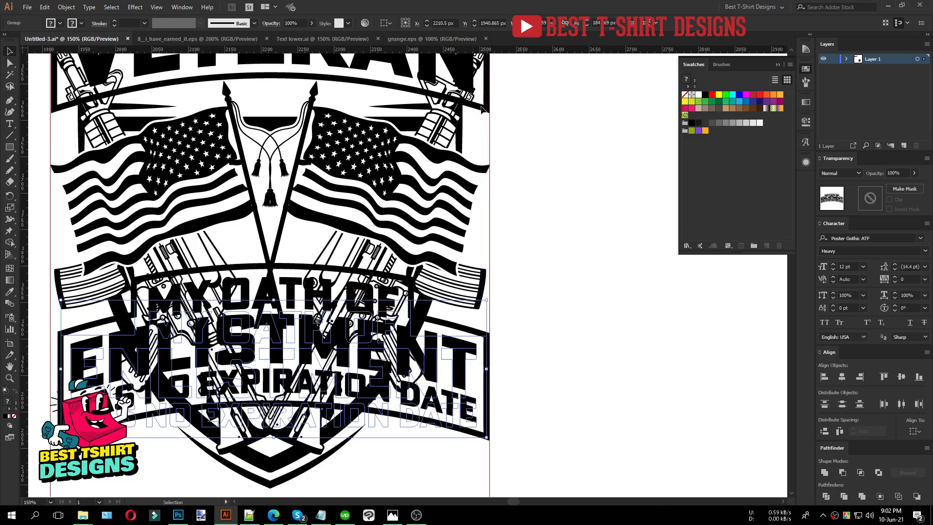
scroll(525, 194, "down", 2)
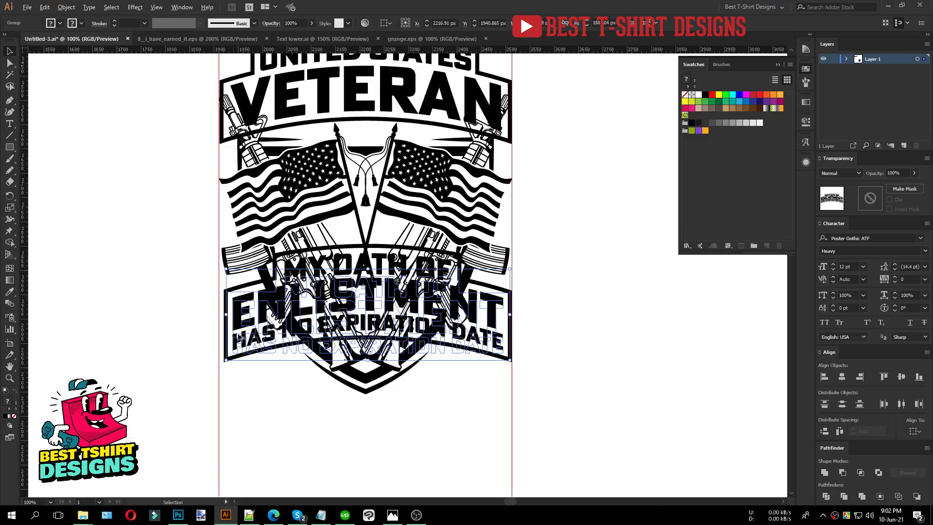
scroll(243, 316, "up", 2)
scroll(220, 305, "up", 1)
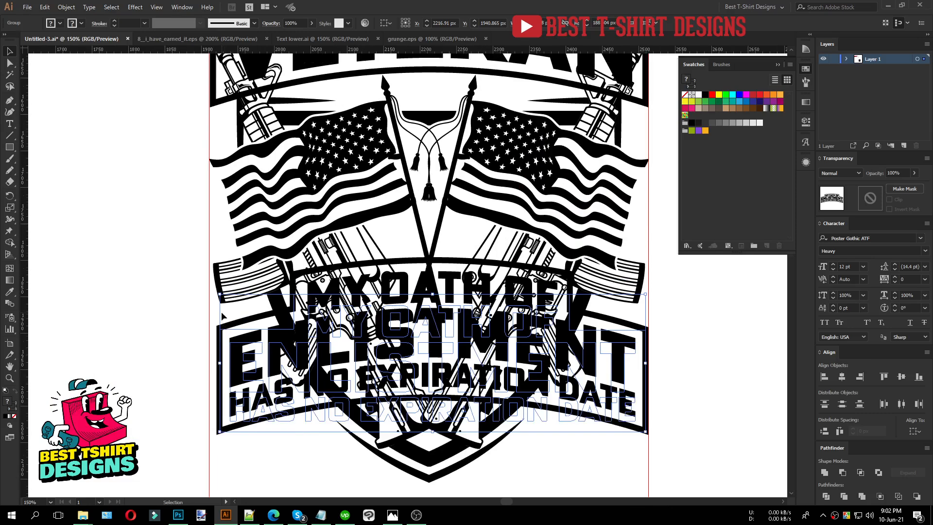
mouse_move(218, 363)
left_mouse_down()
mouse_move(210, 370)
mouse_move(217, 354)
left_mouse_up()
scroll(210, 375, "up", 1)
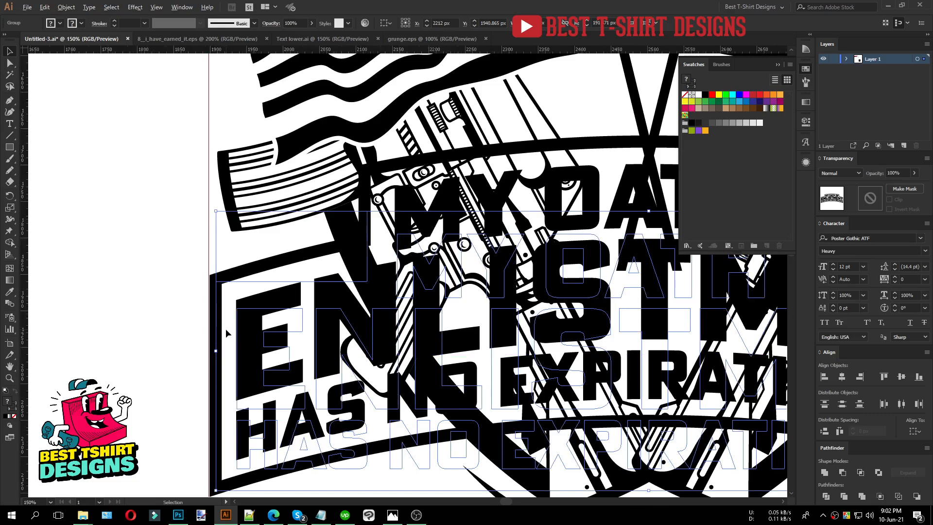
scroll(225, 329, "down", 4)
Align the title, the flags and rifles illustration, and the slogan horizontally on their centers.
left_click(387, 393)
left_click_drag(375, 422, 362, 387)
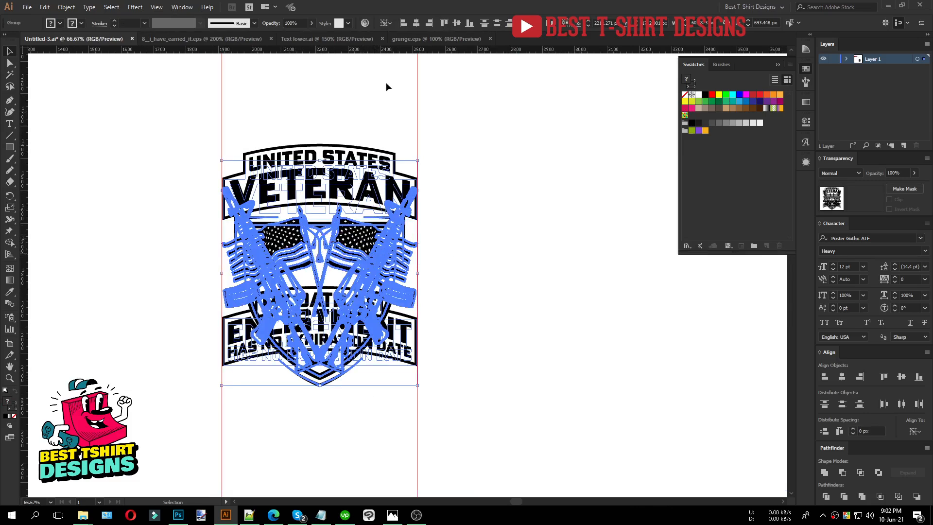
left_click(319, 118)
Nudge the arched UNITED STATES VETERAN title down 20 px over the flagpole tips.
key("ctrl+plus")
scroll(320, 118, "down", 2)
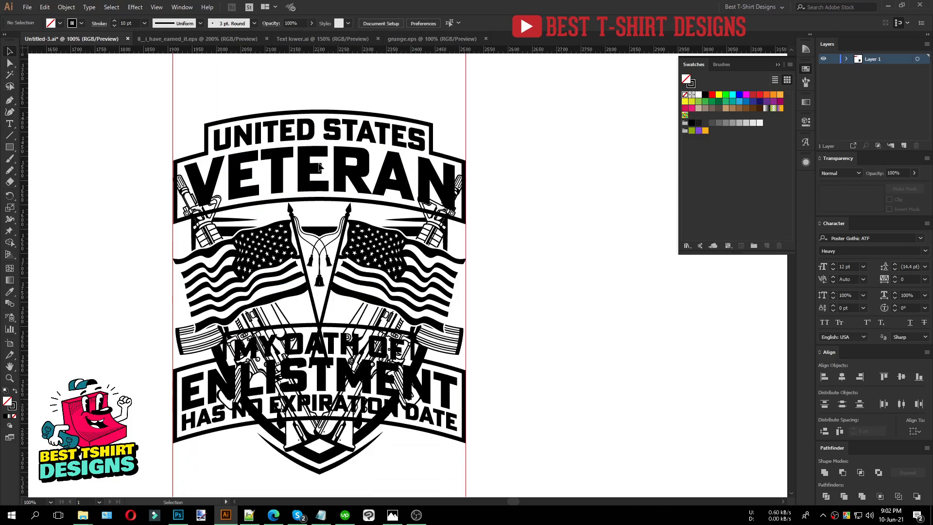
left_click(319, 200)
key("Down")
key("Down")
key("Down")
key("Down")
key("Up")
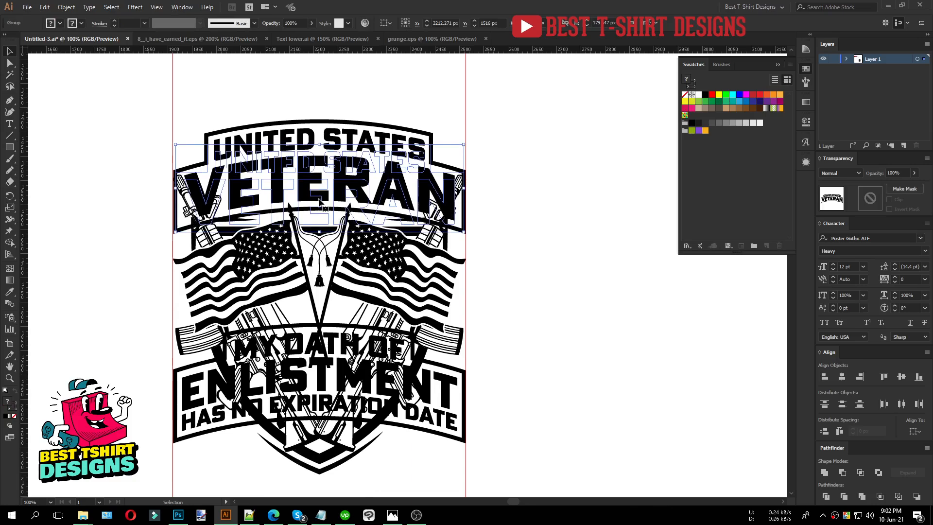
left_click(535, 321)
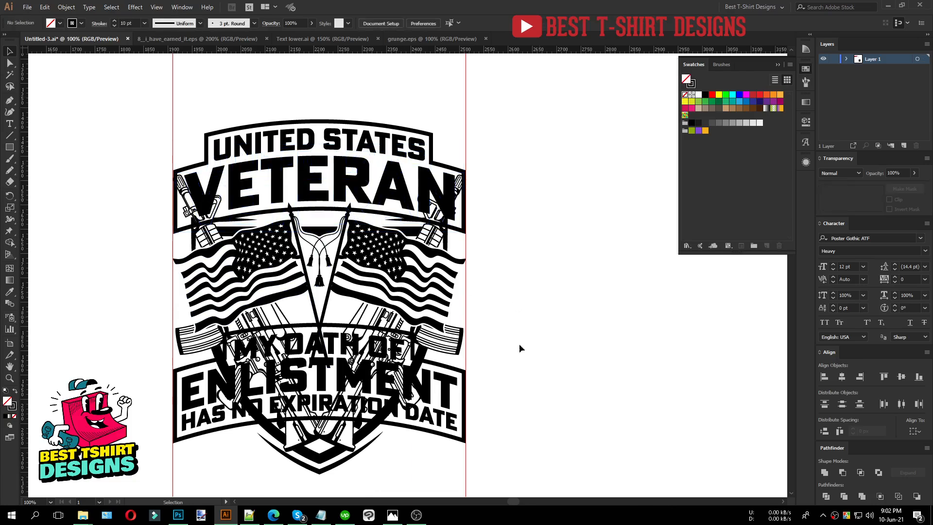
Nudge the arched MY OATH OF ENLISTMENT slogan down 35 px over the lower part of the shield.
left_click(440, 429)
key("shift+Down")
key("shift+Up")
key("Down")
key("Down")
key("Down")
key("Down")
key("Down")
key("Down")
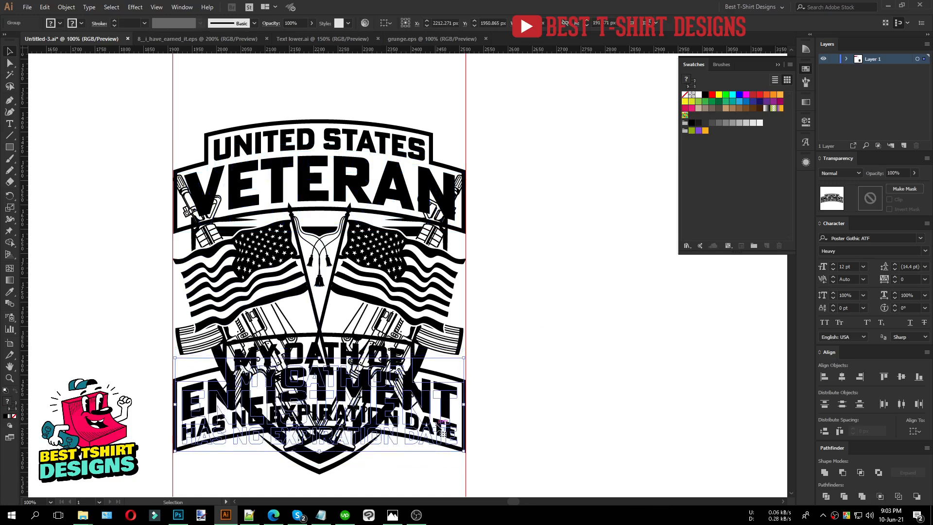
key("Up")
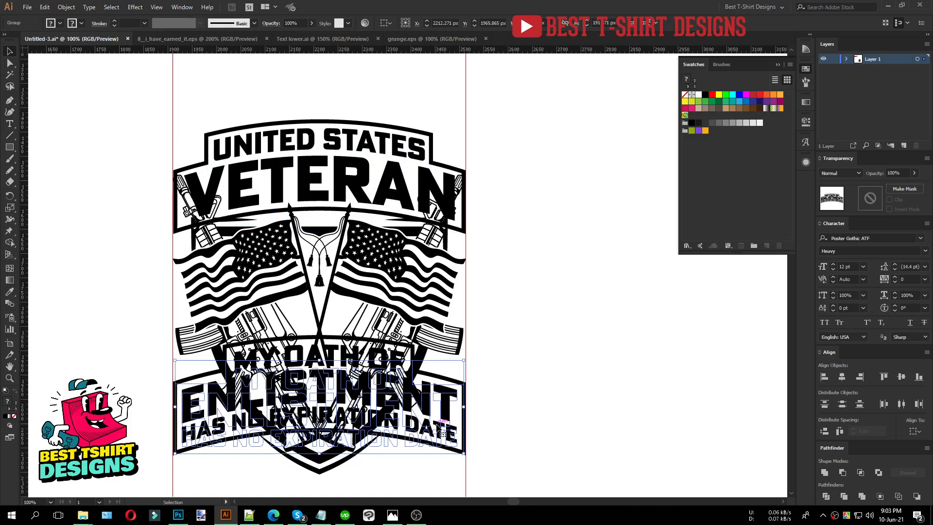
key("Down")
key("Down")
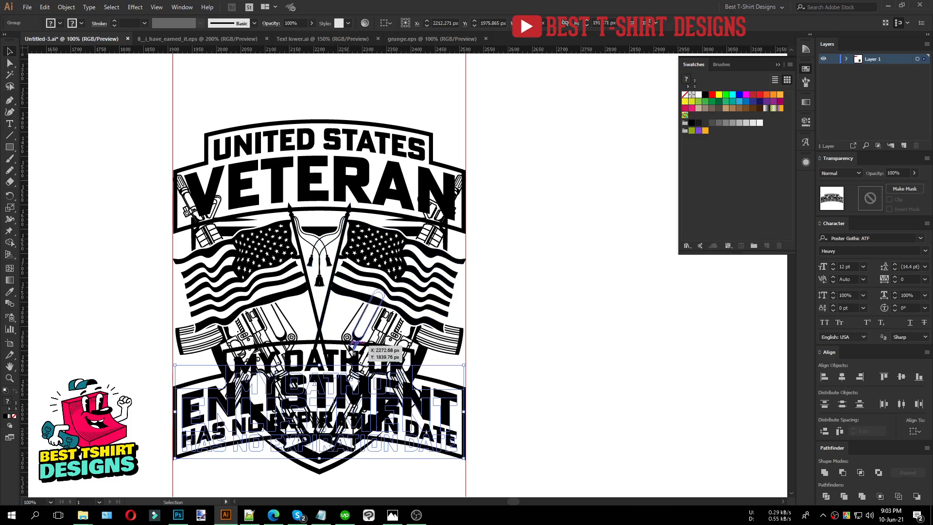
left_click(534, 331)
Copy the crossed rifles from the opacity mask of the shield group, then return to the full artwork.
scroll(530, 325, "down", 2)
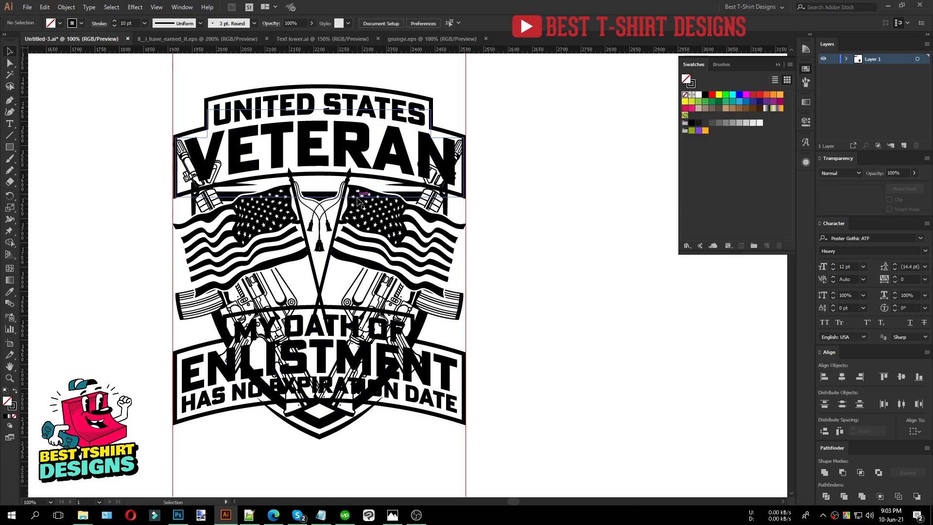
left_click(421, 324)
double_click(421, 326)
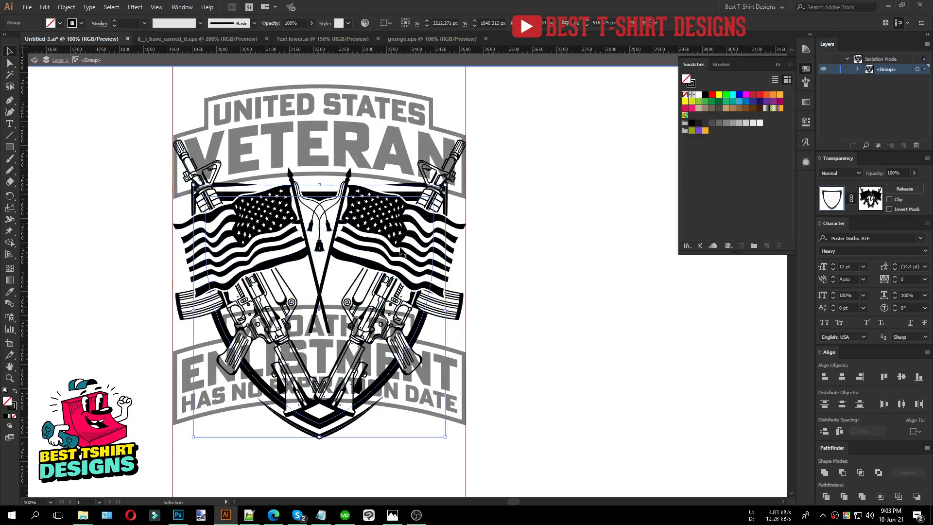
left_click(870, 197)
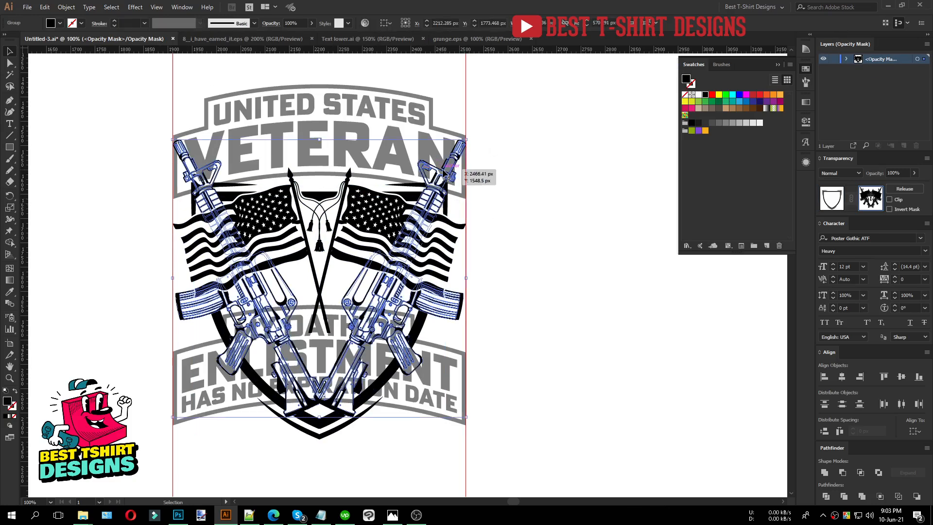
key("a")
key("v")
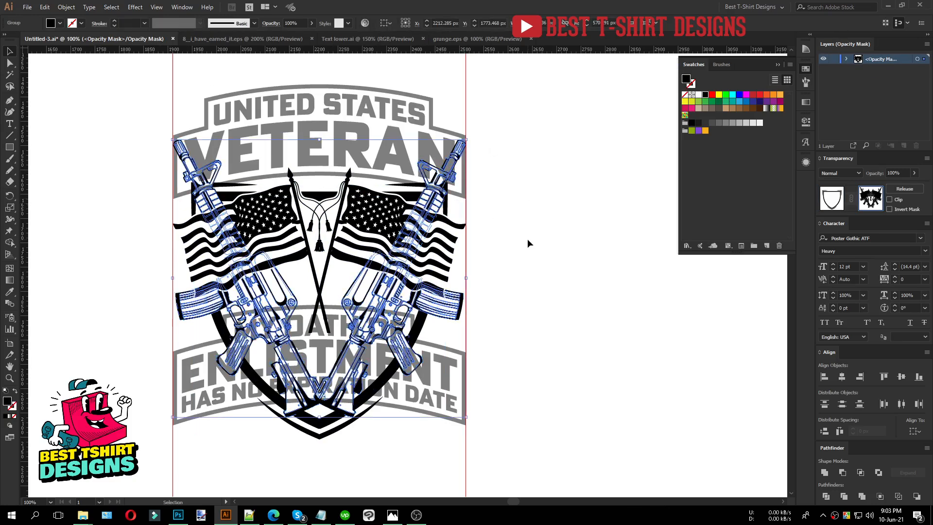
left_click(833, 202)
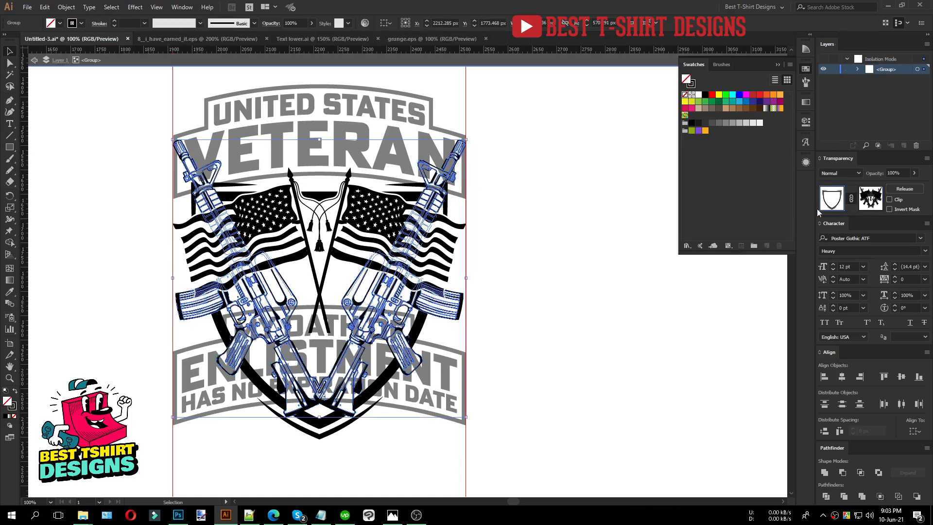
double_click(549, 259)
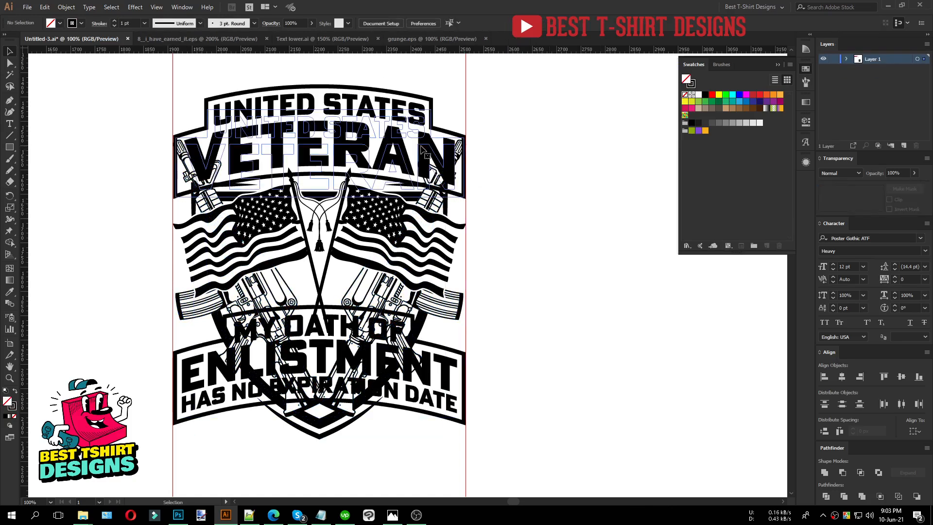
Expand the arched title's appearance and paste the copied rifles in front inside a new, unclipped opacity mask on it.
left_click(418, 149)
left_click(66, 8)
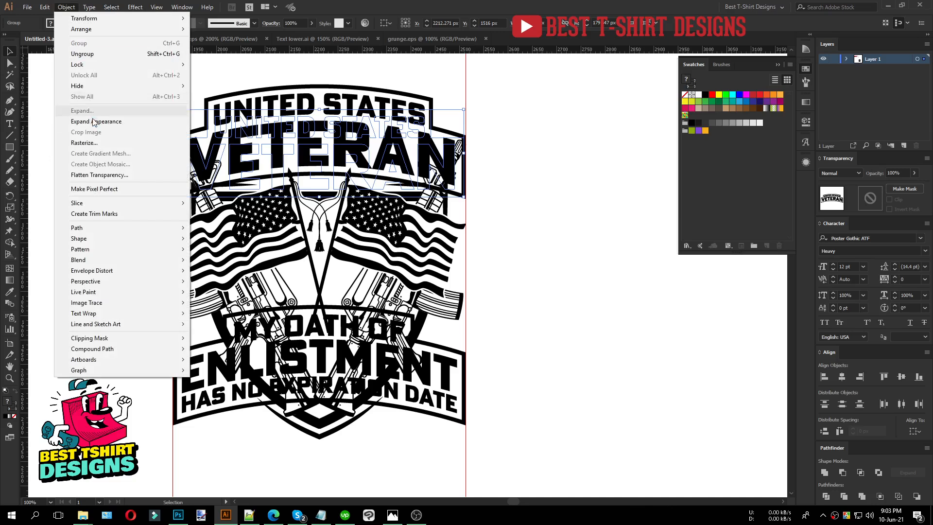
left_click(92, 120)
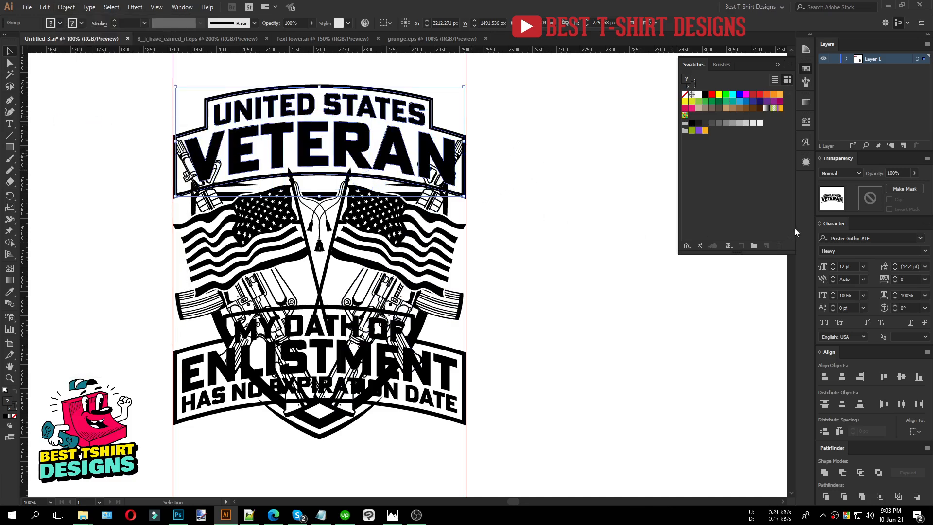
left_click(871, 199)
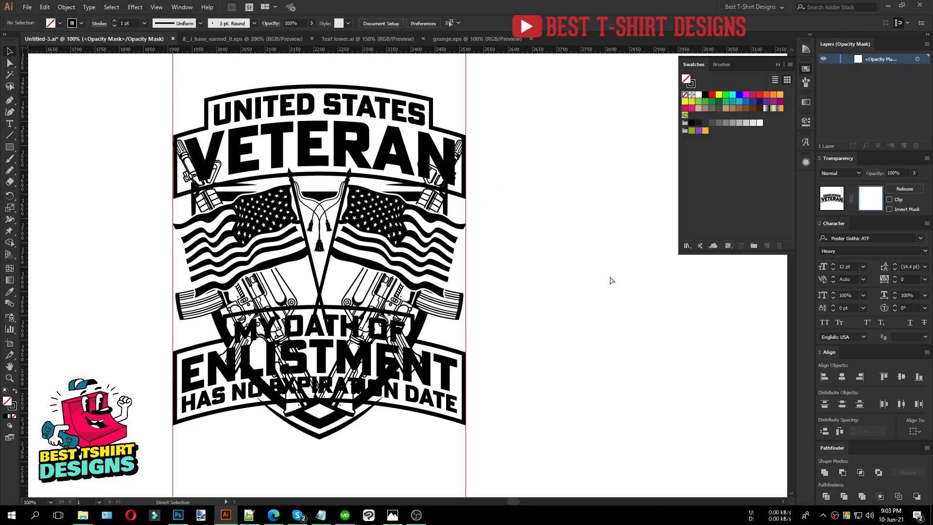
key("ctrl+f")
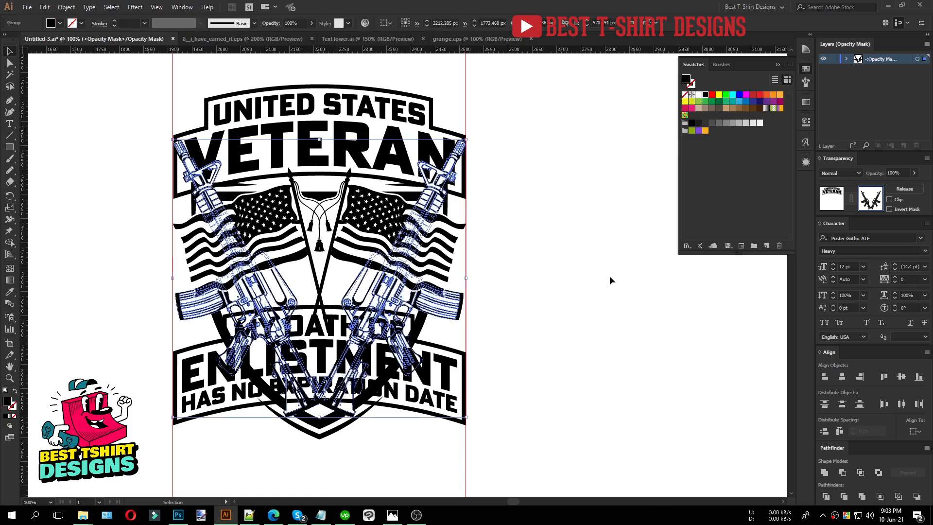
Leave the title's mask, enter the illustration group and open the opacity mask of its shield.
left_click(569, 224)
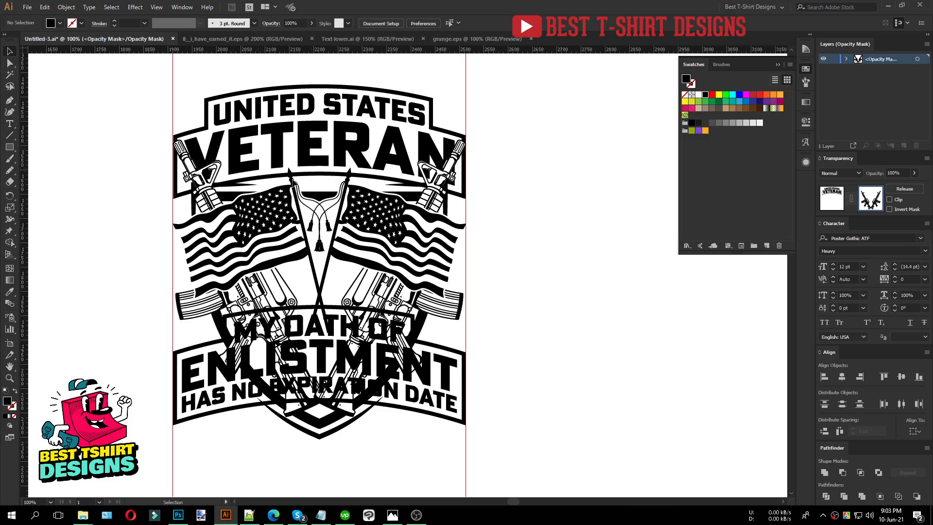
scroll(457, 191, "up", 3)
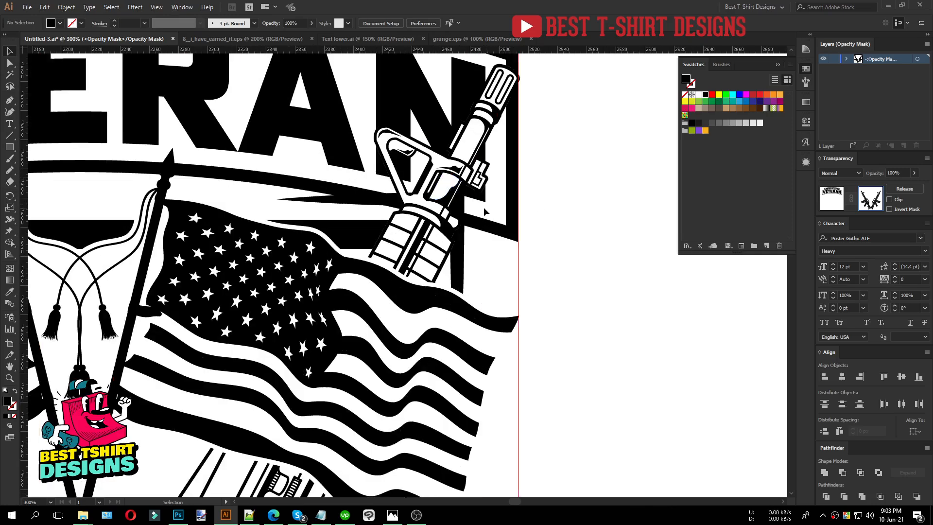
scroll(418, 206, "down", 2)
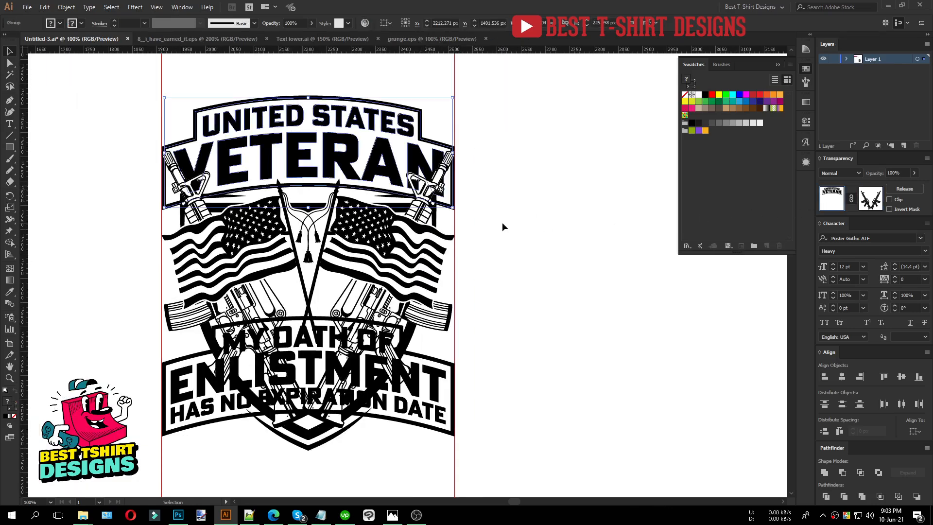
double_click(434, 221)
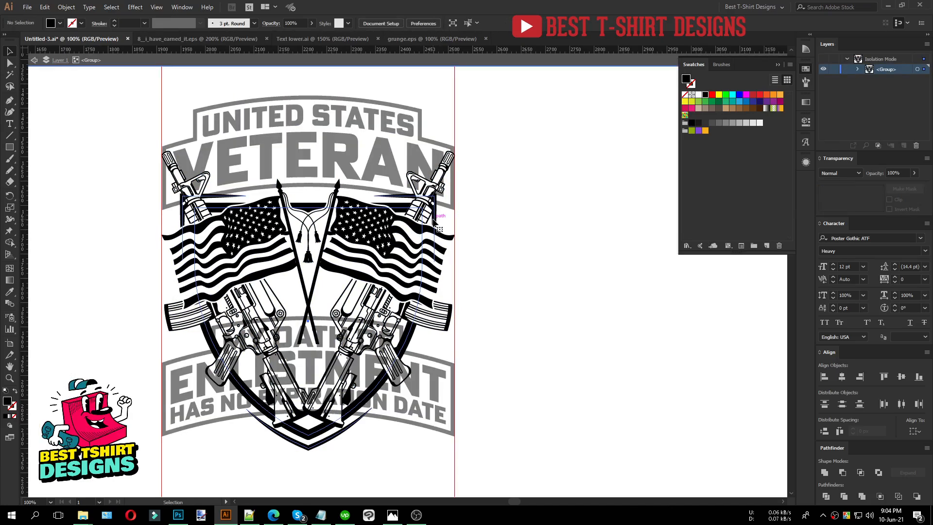
left_click(436, 225)
left_click(870, 198)
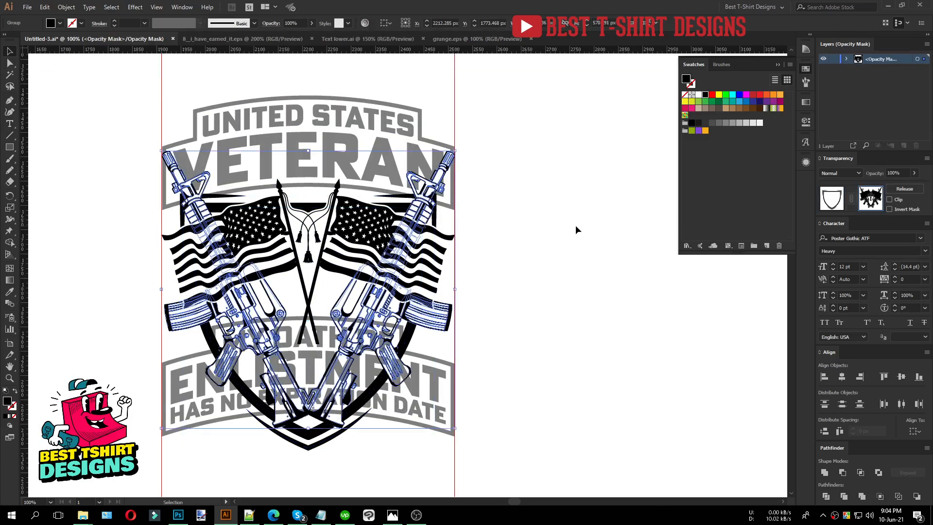
scroll(446, 170, "up", 4)
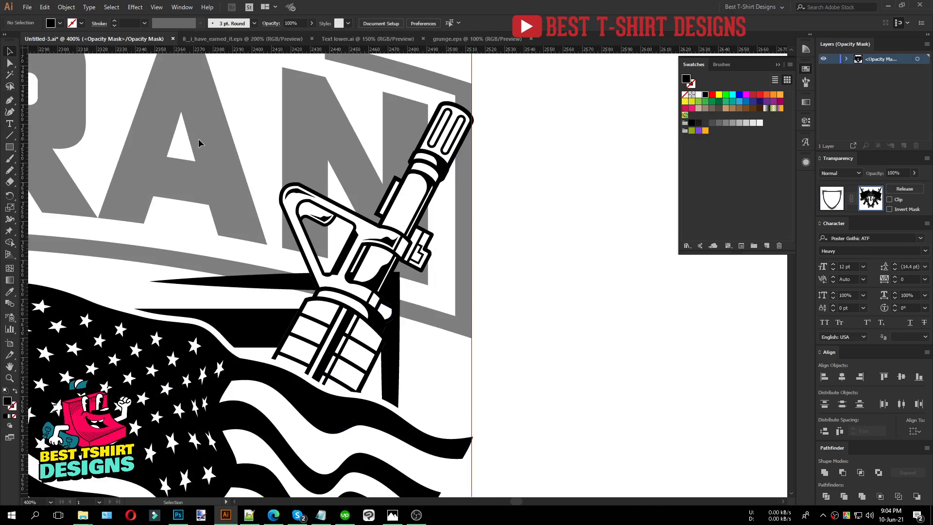
Draw freehand Pencil shapes in the shield's mask to hide its upper corner points where they overlap both ends of the title frame.
key("n")
left_click_drag(232, 248, 438, 316)
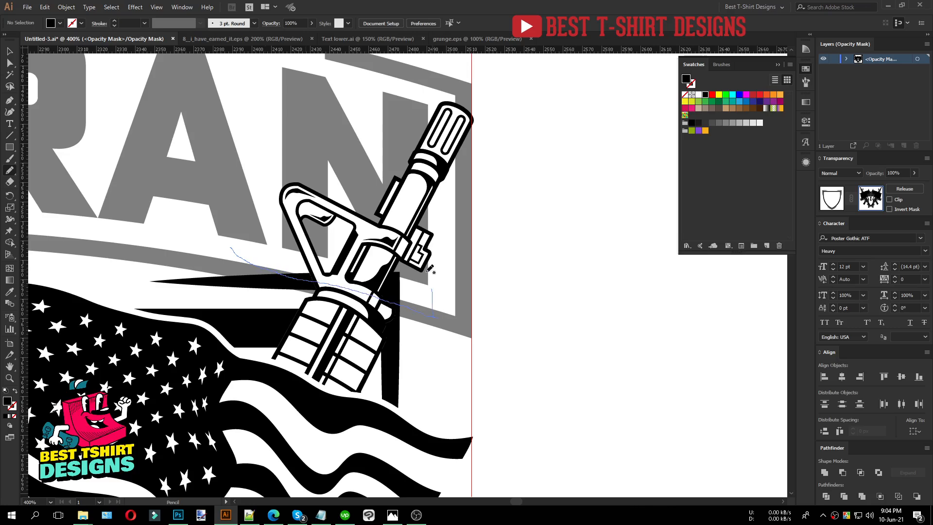
scroll(592, 246, "down", 3, "alt")
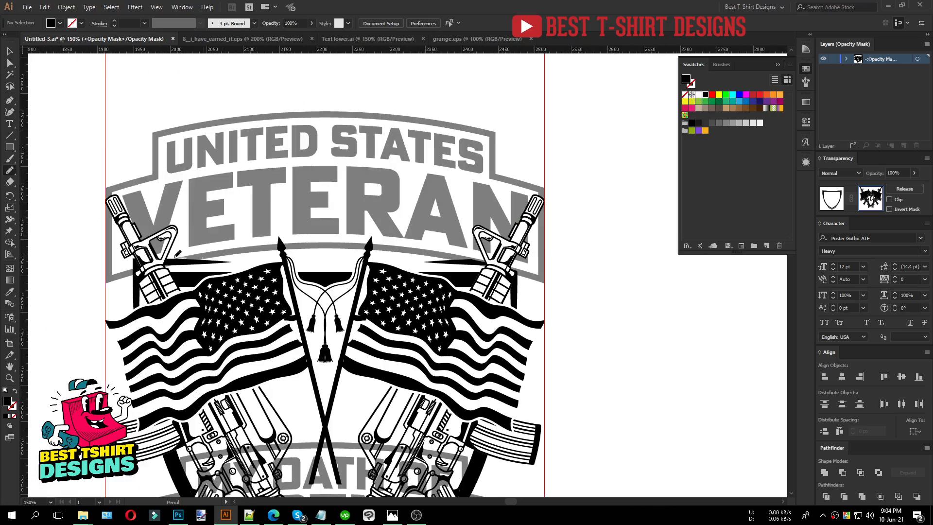
scroll(112, 260, "up", 3, "alt")
mouse_move(315, 247)
left_mouse_down()
mouse_move(140, 298)
mouse_move(147, 225)
mouse_move(226, 211)
mouse_move(367, 221)
left_mouse_up()
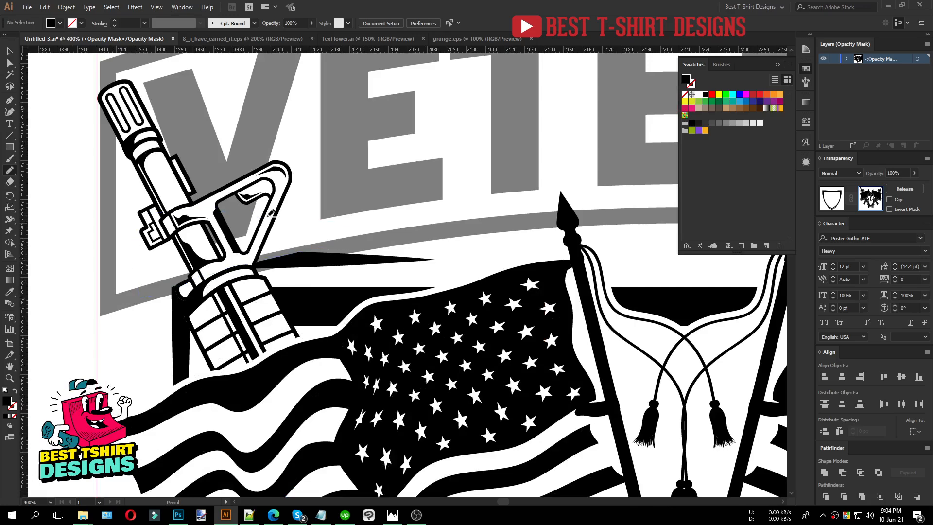
scroll(541, 258, "down", 4, "alt")
key("v")
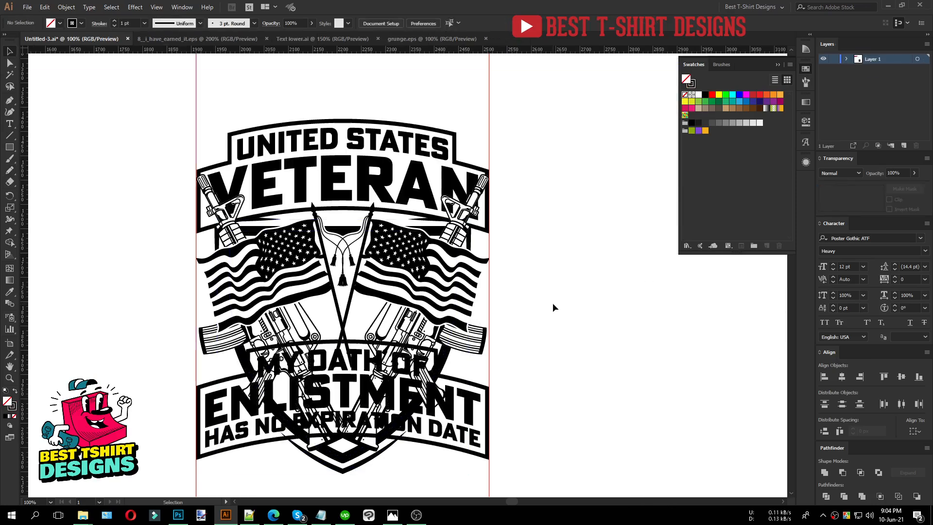
Expand the appearance of the arched MY OATH OF ENLISTMENT slogan and copy its frame path from inside the group.
scroll(439, 275, "down", 1)
scroll(204, 272, "down", 2, "alt")
scroll(286, 281, "up", 2, "alt")
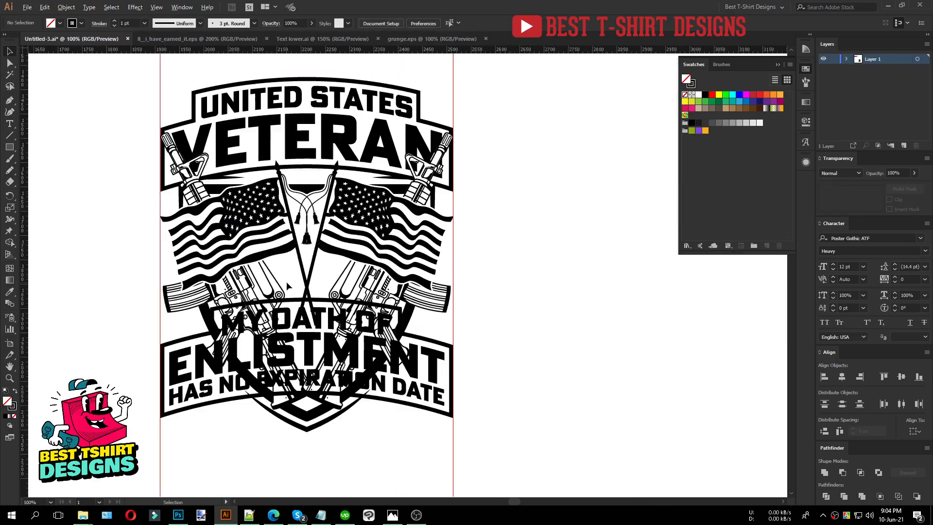
left_click(413, 399)
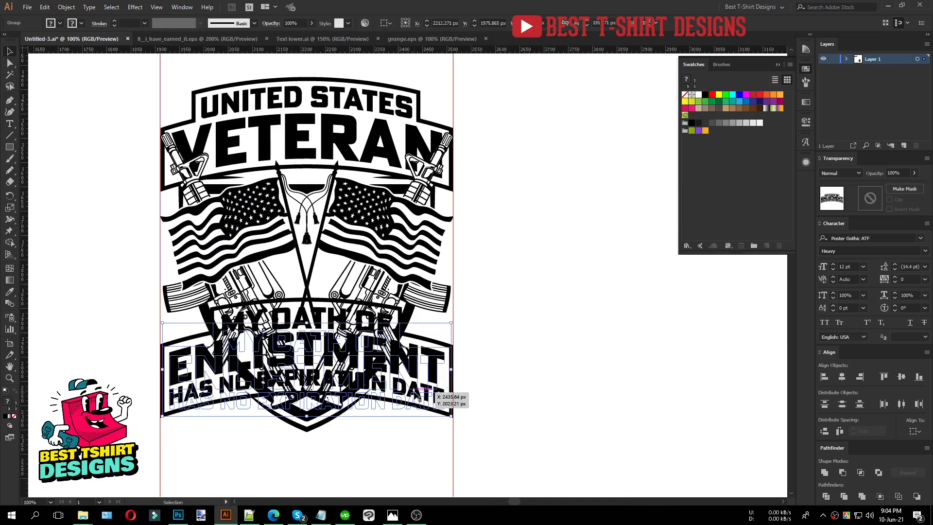
left_click(65, 8)
left_click(73, 121)
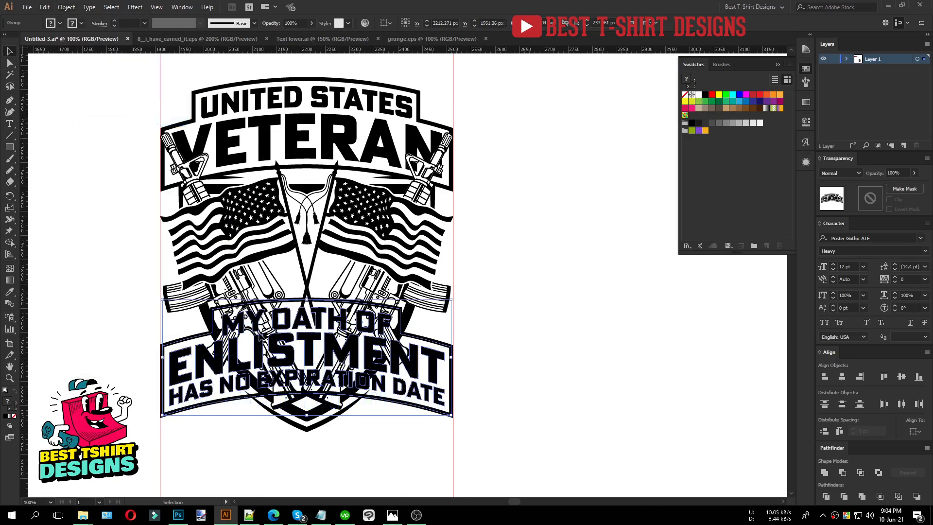
double_click(414, 408)
left_click(414, 406)
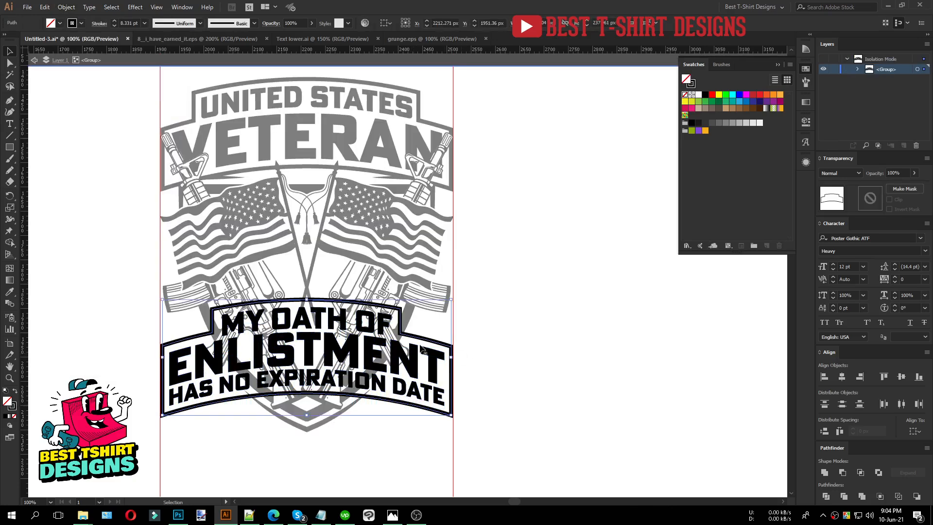
key("a")
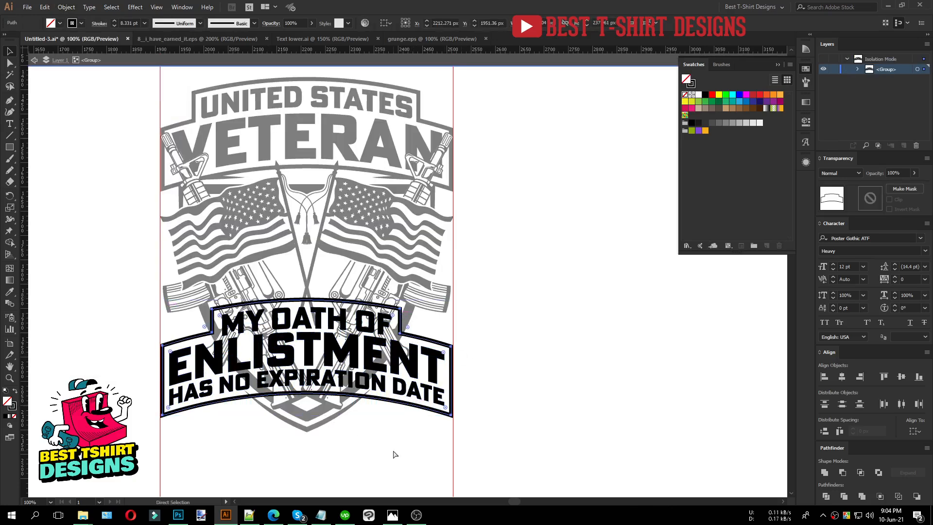
key("v")
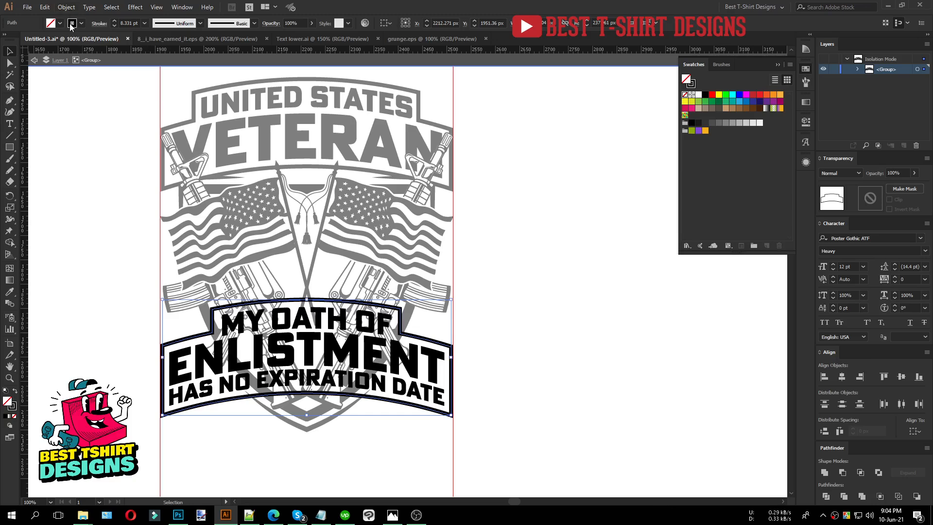
double_click(466, 285)
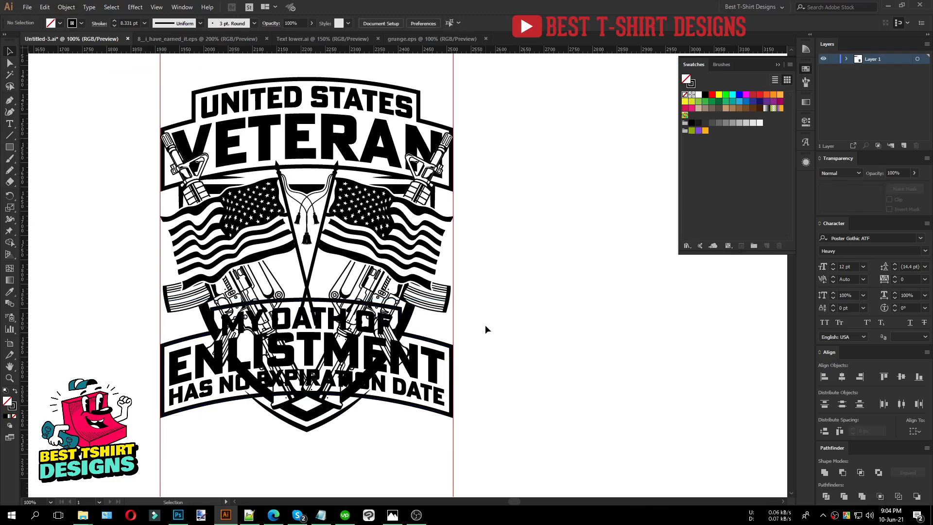
Paste the copied frame in front inside a new, unclipped opacity mask on the illustration group and swap its stroke to a solid black fill.
left_click(411, 316)
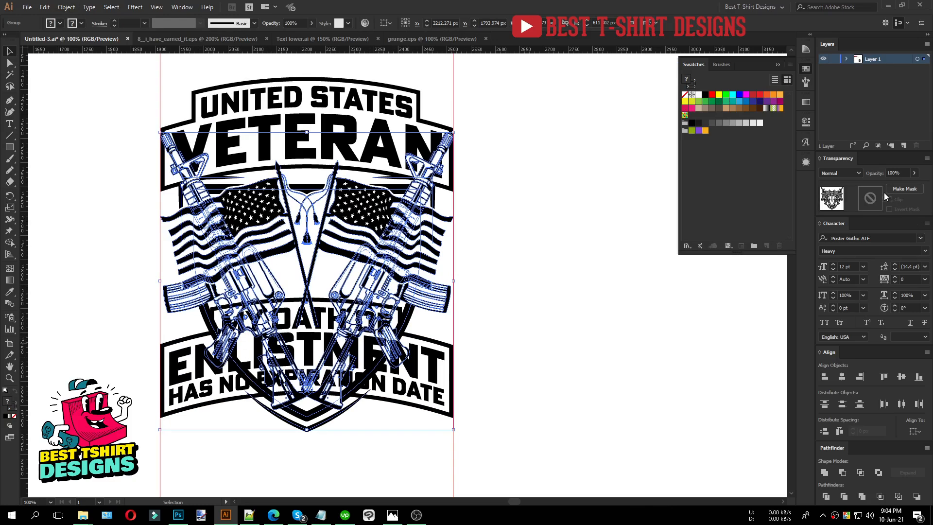
left_click(872, 199)
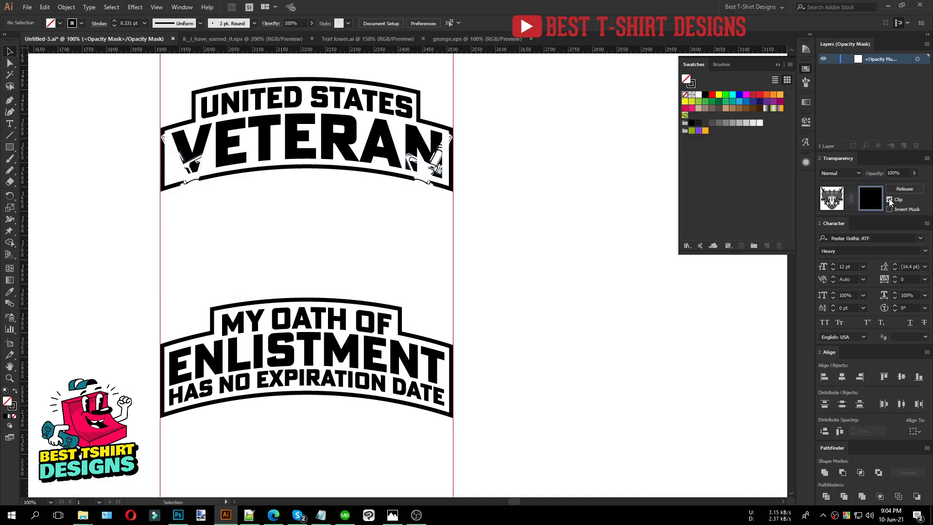
left_click(890, 200)
key("ctrl+f")
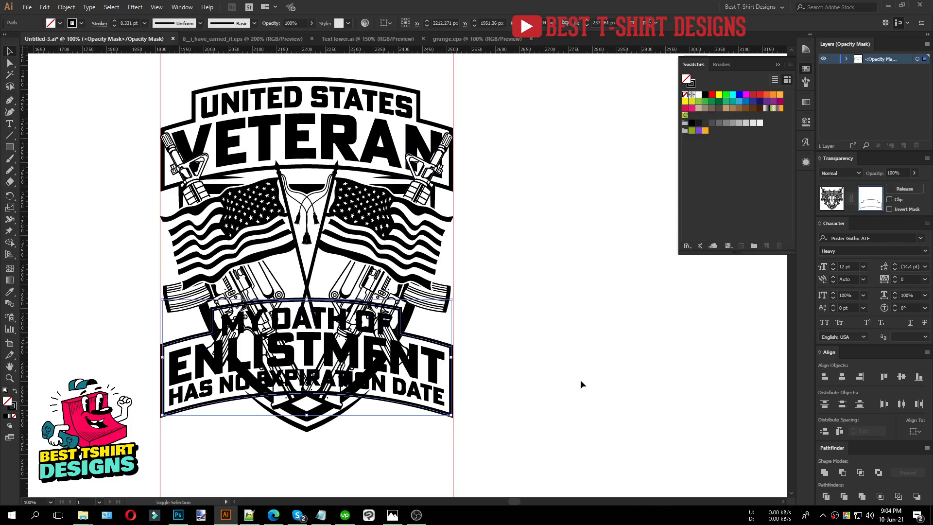
key("shift+x")
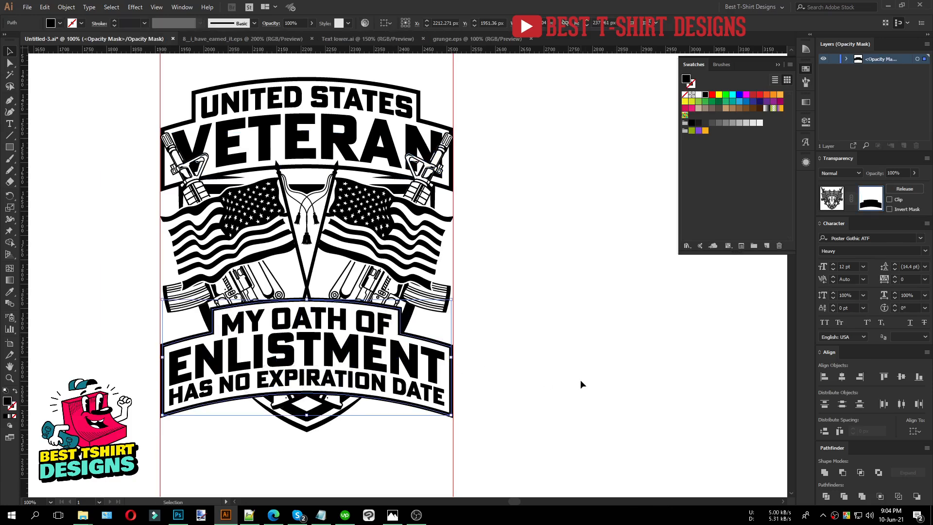
Offset the frame path in the mask by 9 px with miter joins, then return to the full artwork.
left_click(581, 384)
left_click(376, 346)
key("ctrl+alt+o")
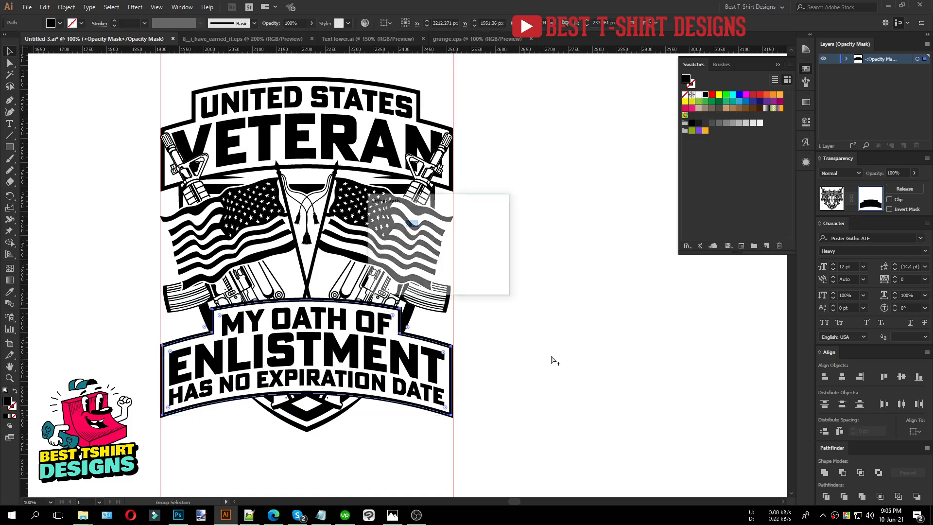
left_click(388, 275)
left_click(388, 275)
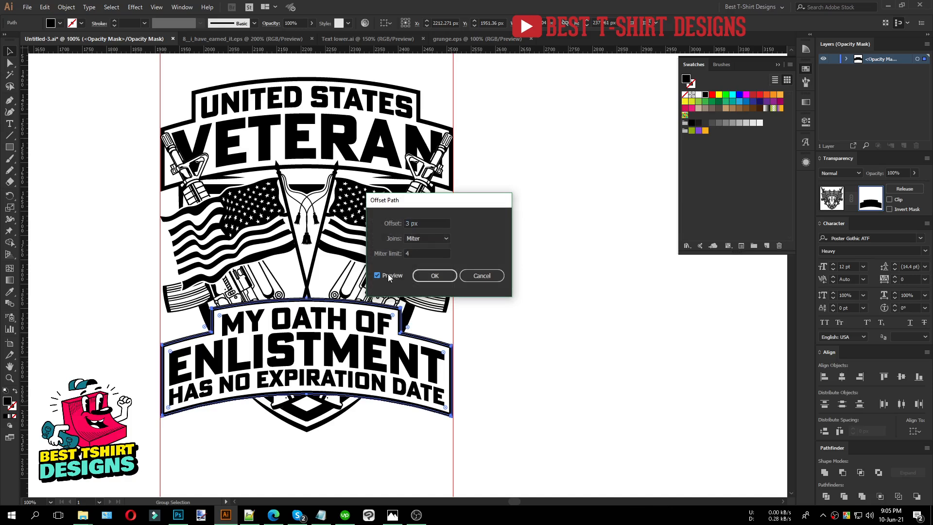
left_click(414, 223)
key("Up")
key("Up")
key("Up")
key("Up")
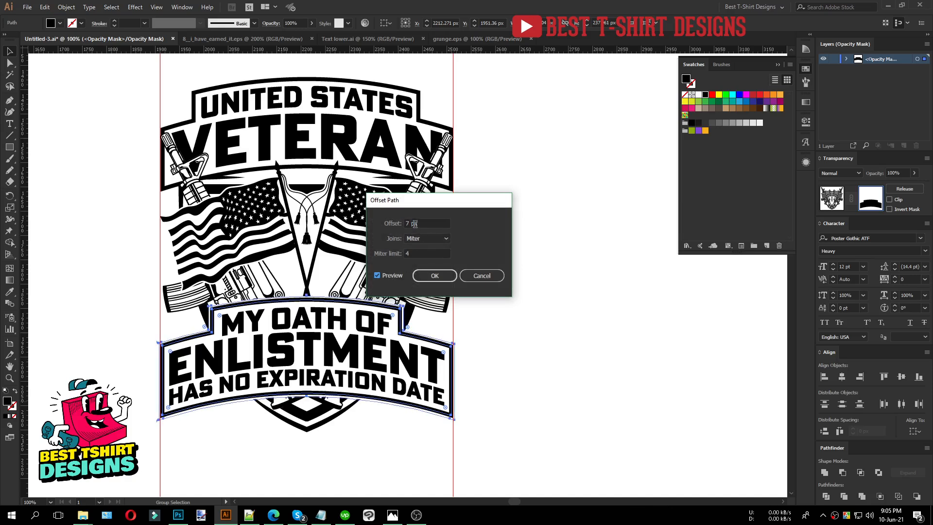
key("Up")
key("Up")
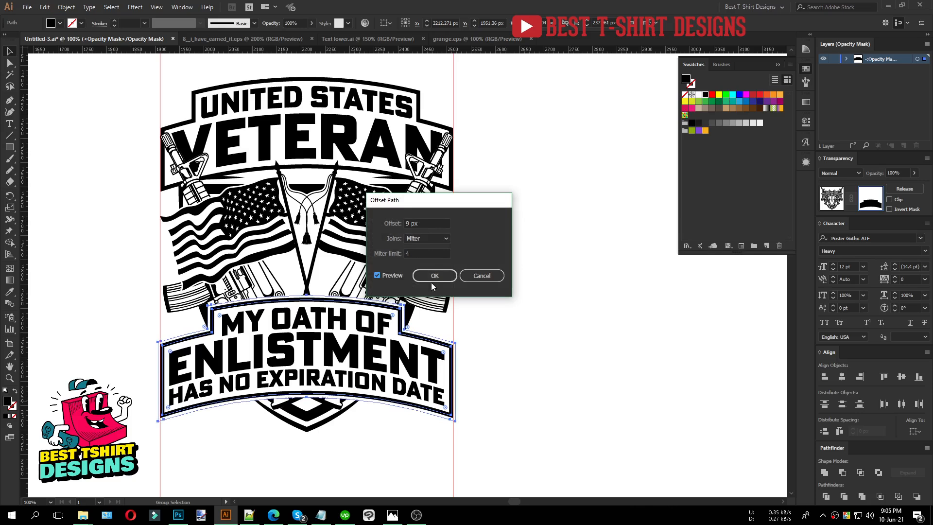
left_click(435, 275)
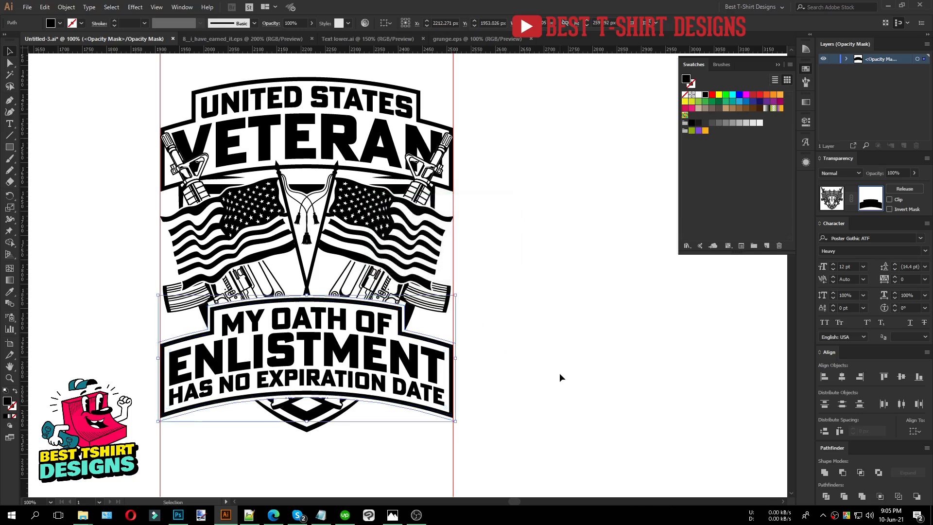
left_click(559, 373)
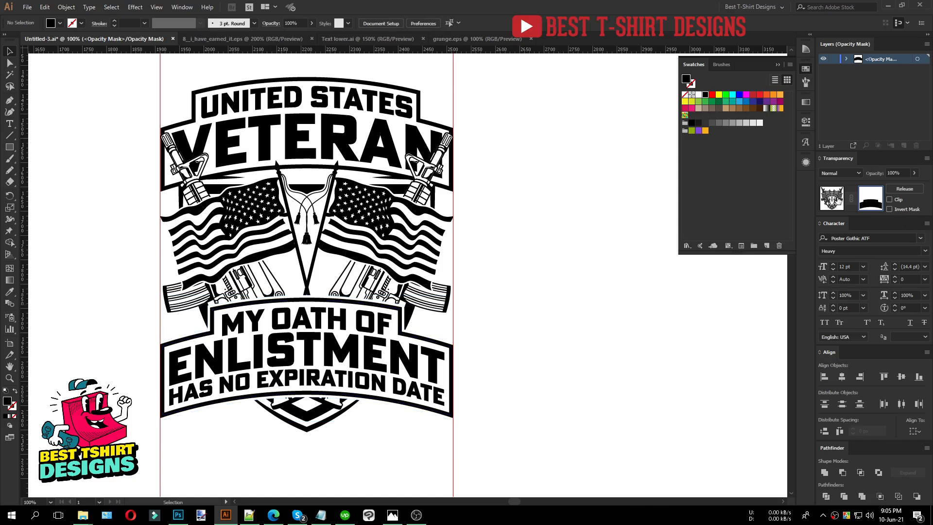
left_click(528, 339)
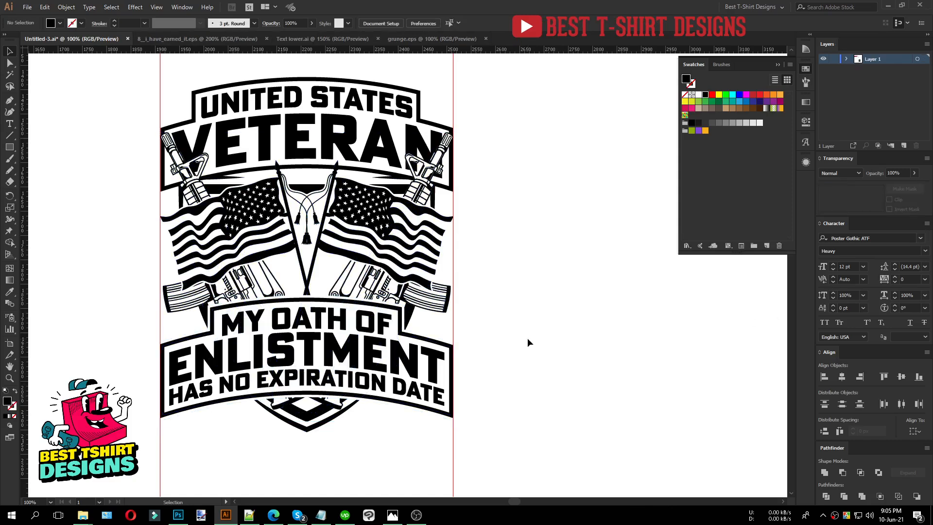
In 8_i_have_earned_it.eps, isolate the soldier group and move its colour fills off the artboard, away from the black line art.
scroll(359, 346, "down", 1)
scroll(332, 262, "up", 1)
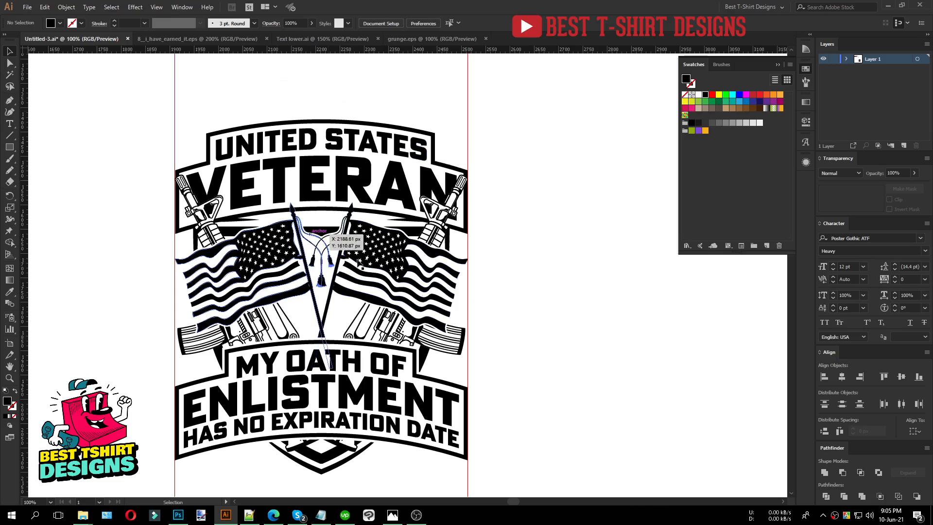
left_click(235, 39)
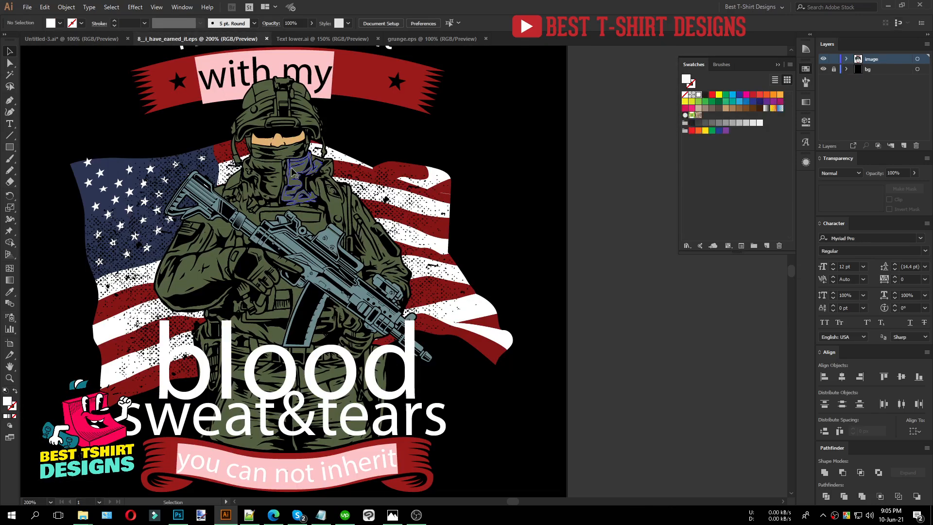
left_click(288, 190)
scroll(222, 193, "down", 1)
mouse_move(254, 203)
left_mouse_down()
mouse_move(411, 233)
mouse_move(548, 283)
mouse_move(641, 294)
mouse_move(549, 272)
mouse_move(547, 203)
mouse_move(607, 321)
mouse_move(400, 323)
mouse_move(384, 242)
mouse_move(298, 269)
mouse_move(314, 265)
left_mouse_up()
double_click(607, 323)
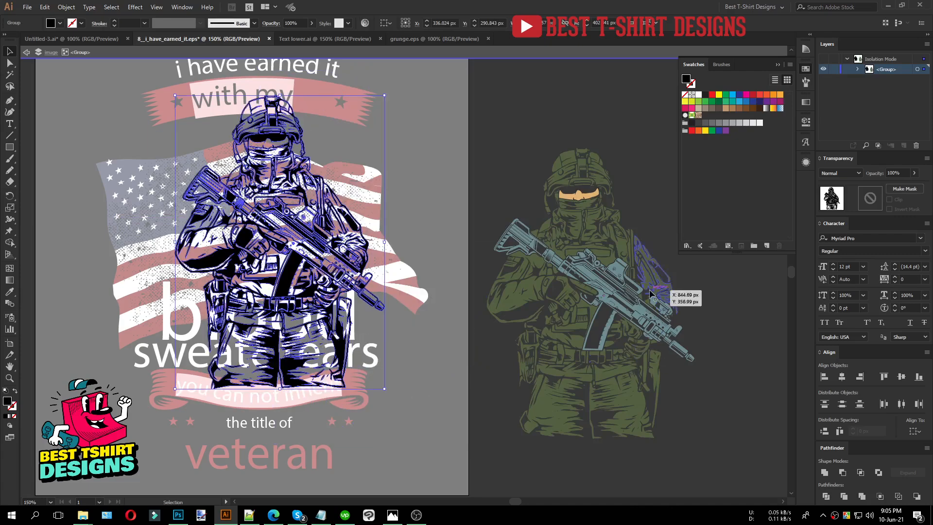
left_click_drag(511, 164, 644, 382)
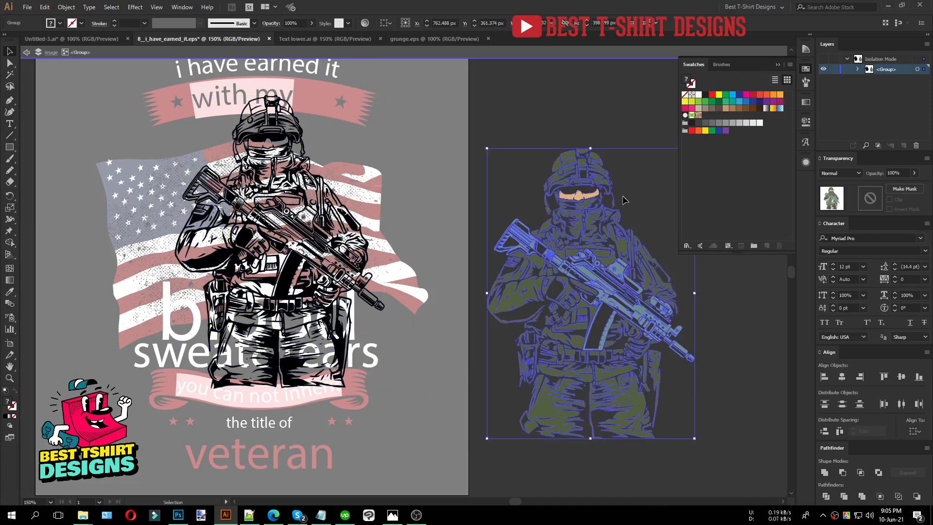
Copy the soldier's black line art into Untitled-3.ai and place it on the blank canvas to the right of the veteran badge.
left_click(478, 237)
left_click(335, 266)
key("ctrl+c")
left_click(103, 39)
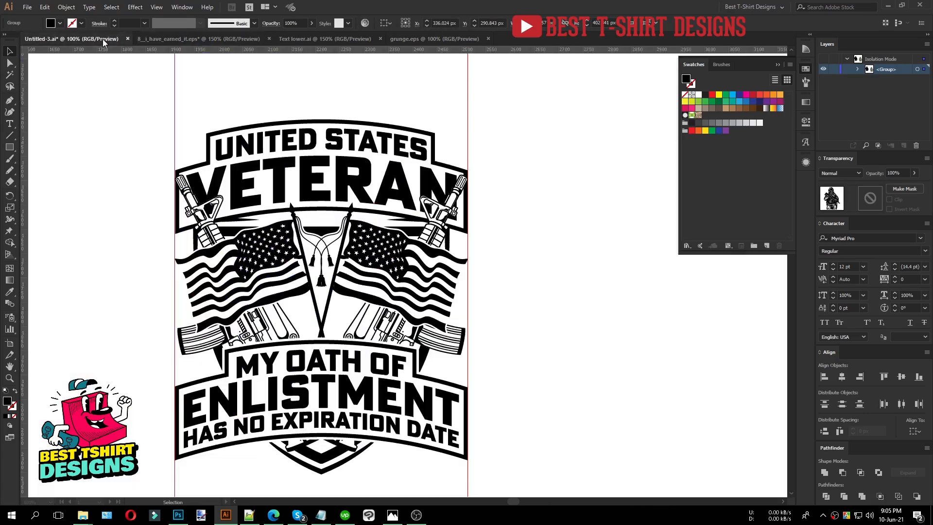
key("ctrl+v")
scroll(288, 208, "down", 1)
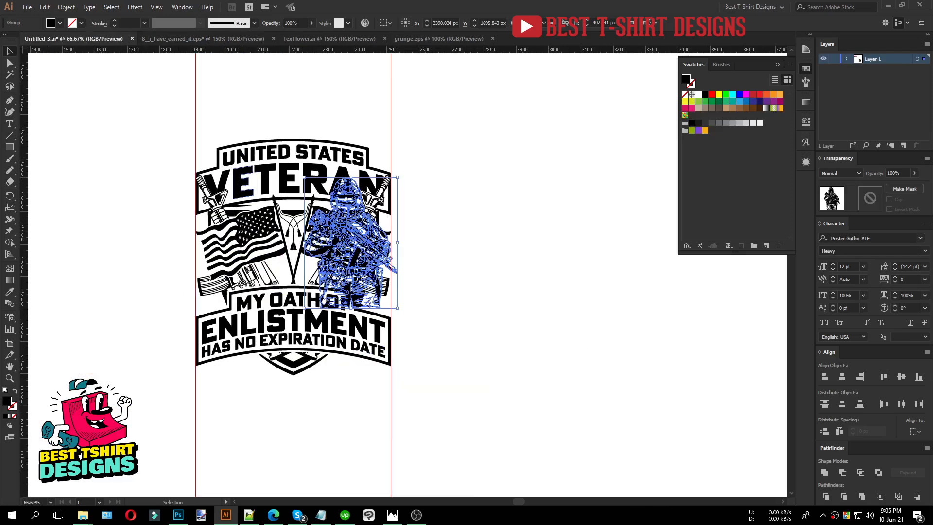
left_click_drag(479, 262, 585, 279)
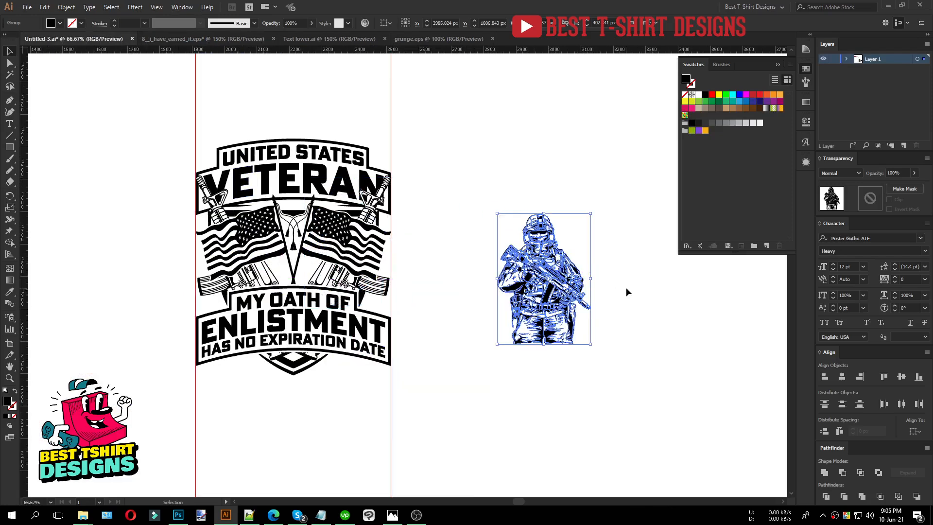
Set the fill of the soldier line art to solid black and deselect it.
scroll(626, 287, "up", 2)
left_click_drag(603, 357, 255, 145)
left_click(705, 95)
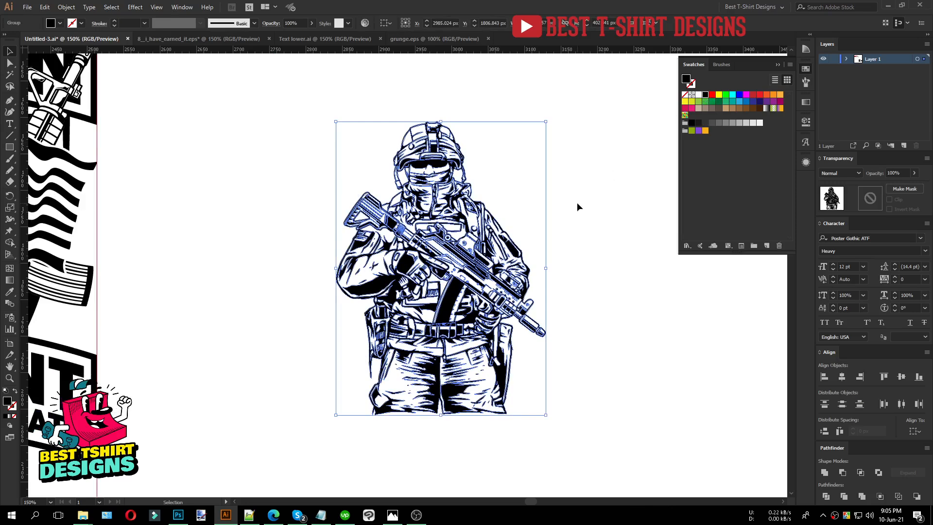
left_click(598, 221)
scroll(600, 222, "down", 2)
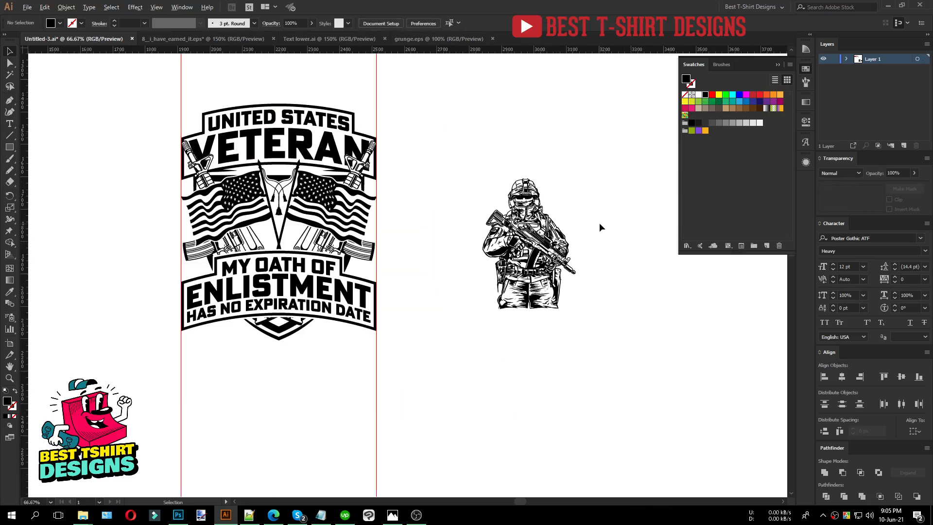
Move the soldier onto the centre of the veteran badge and scale it up to about 468 px tall.
scroll(220, 113, "up", 1)
left_click_drag(666, 325, 315, 290)
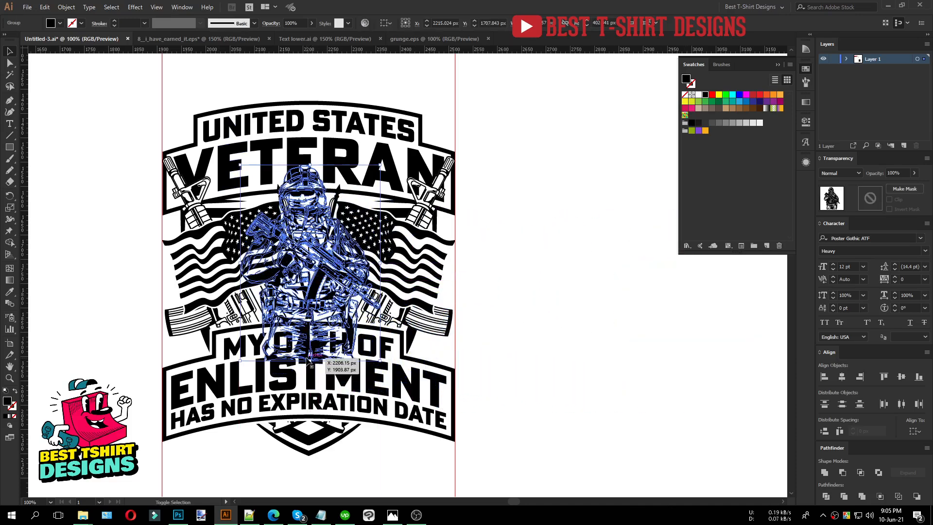
left_click_drag(310, 363, 310, 411)
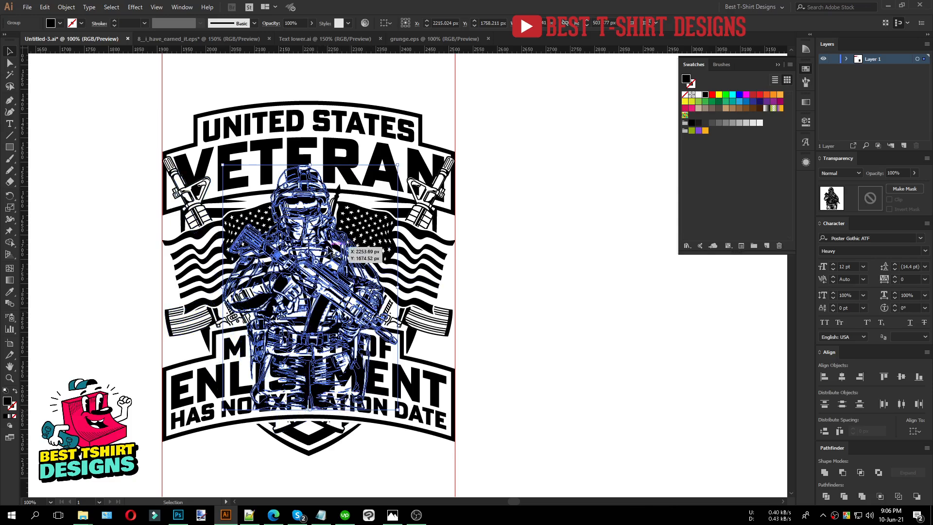
left_click_drag(310, 165, 318, 174)
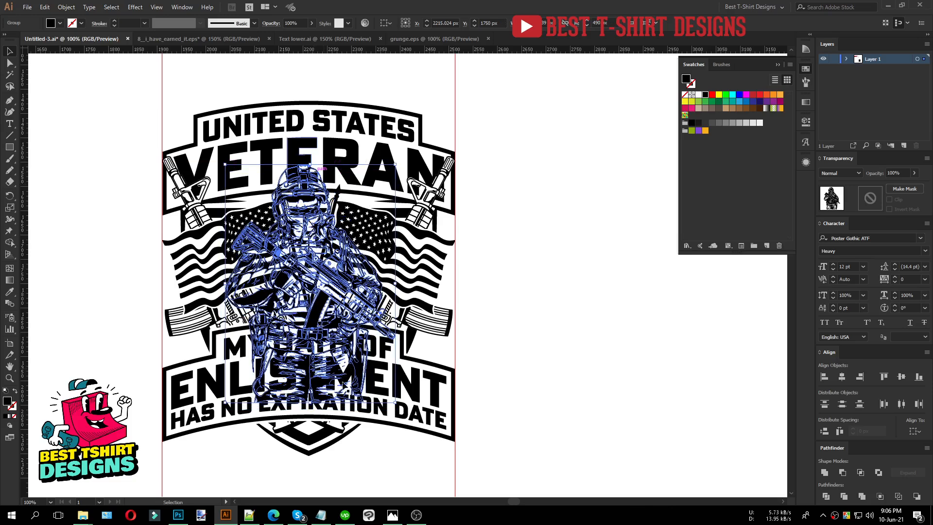
left_click_drag(310, 402, 309, 394)
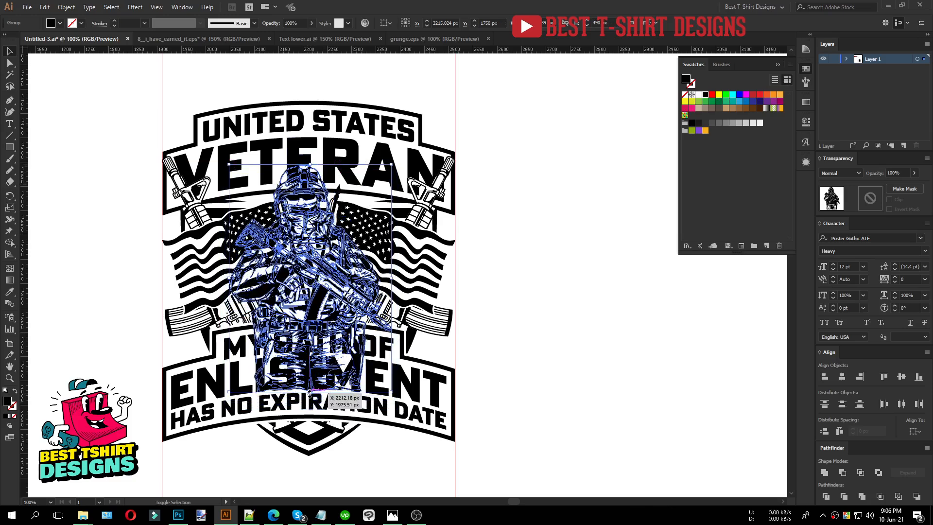
left_click(501, 348)
Recolour the soldier line art red on top of the black badge.
left_click(365, 298)
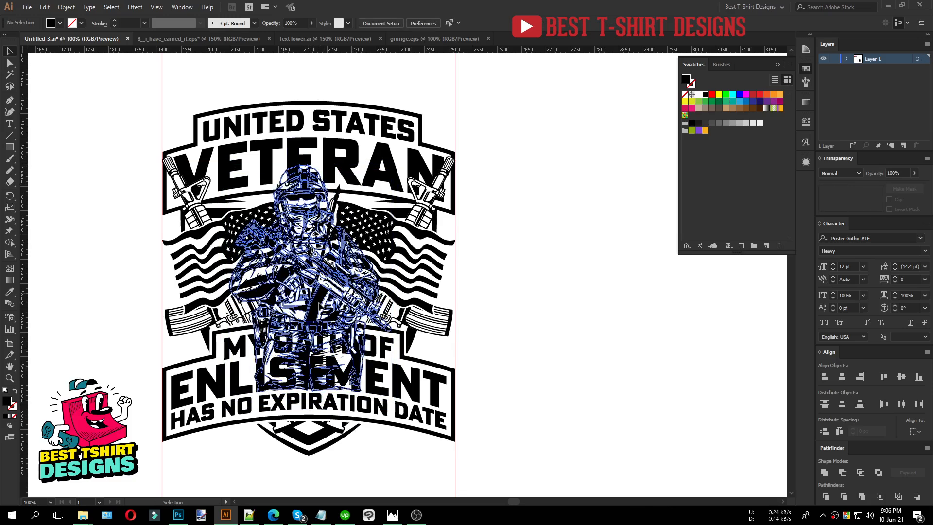
left_click(754, 94)
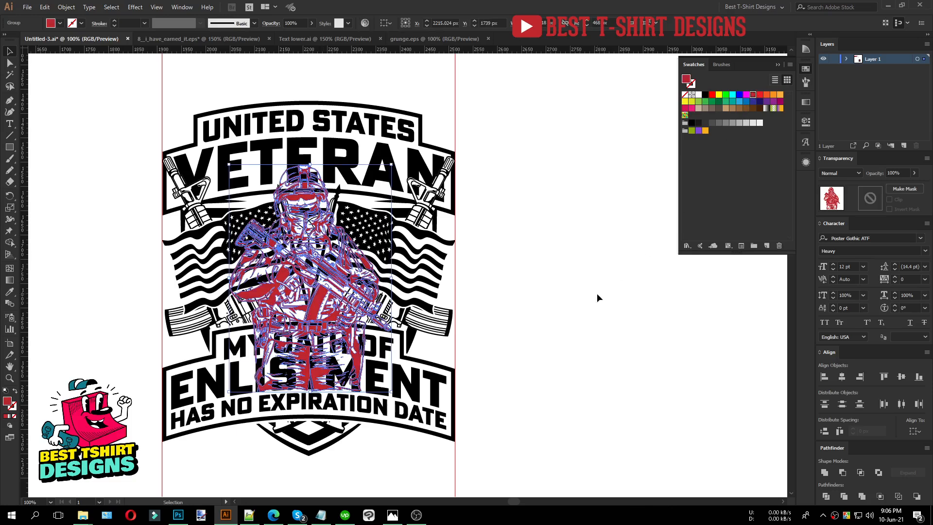
left_click(597, 293)
key("ctrl+plus")
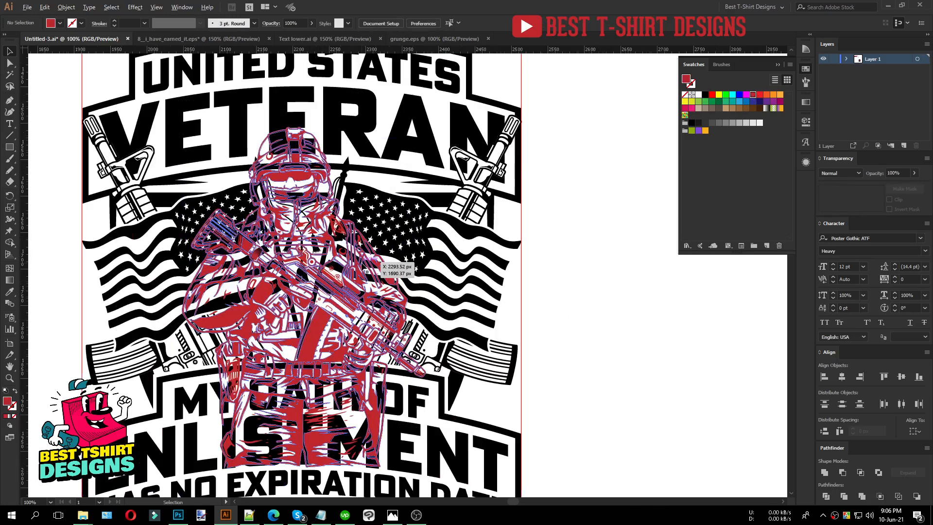
Centre the soldier and the badge artwork horizontally on each other.
key("ctrl+minus")
key("ctrl+minus")
left_click_drag(276, 104, 410, 426)
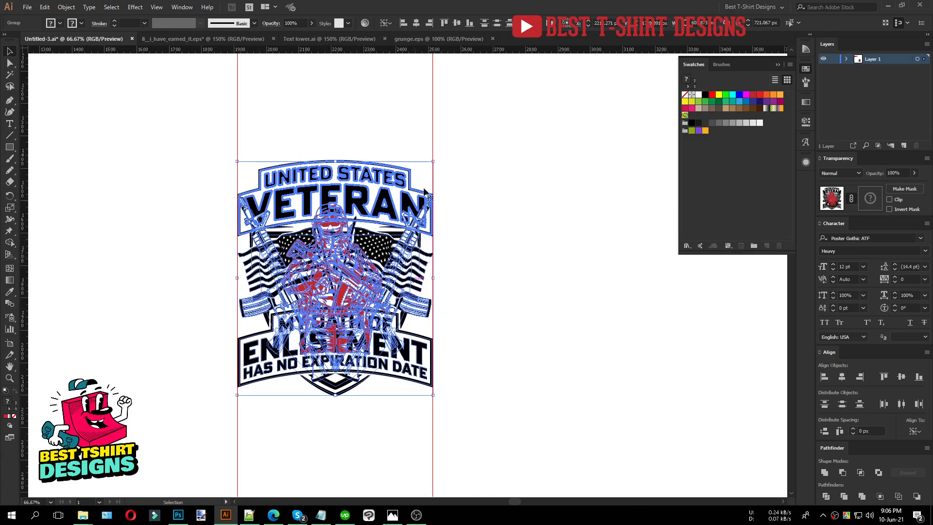
left_click(416, 23)
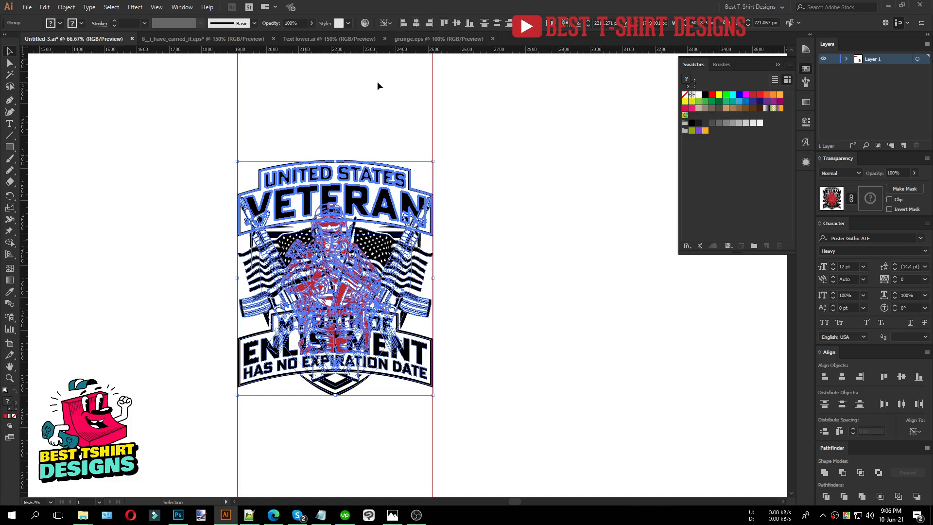
left_click(378, 83)
key("ctrl+1")
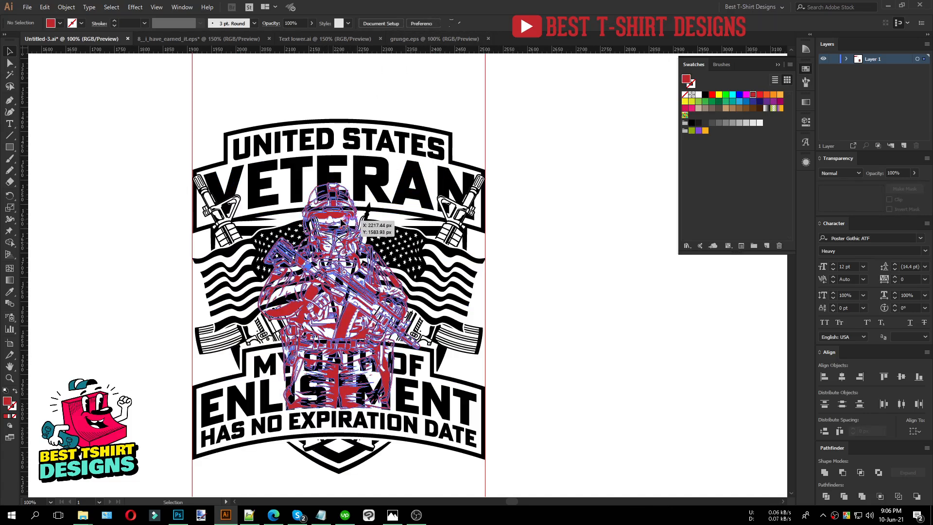
Enlarge the soldier to about 486 px tall and set its fill to black.
left_click(343, 222)
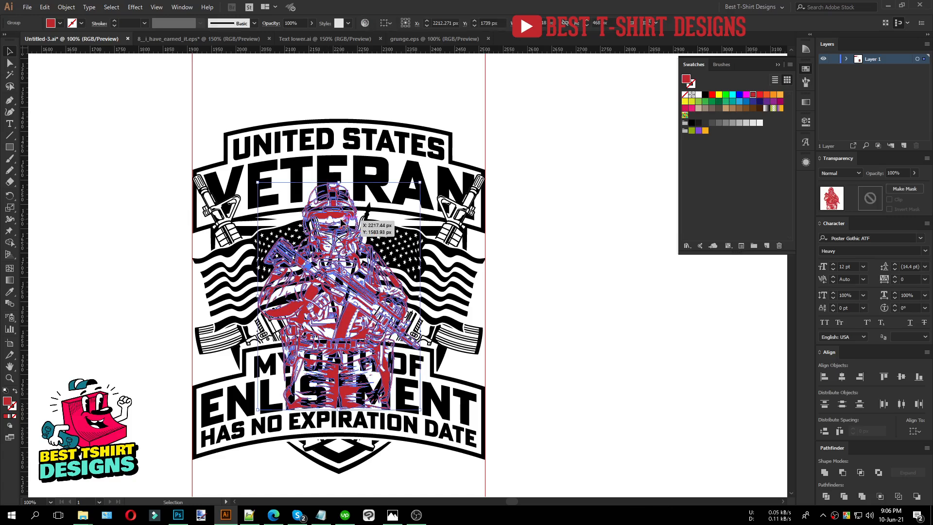
left_click_drag(338, 410, 339, 417)
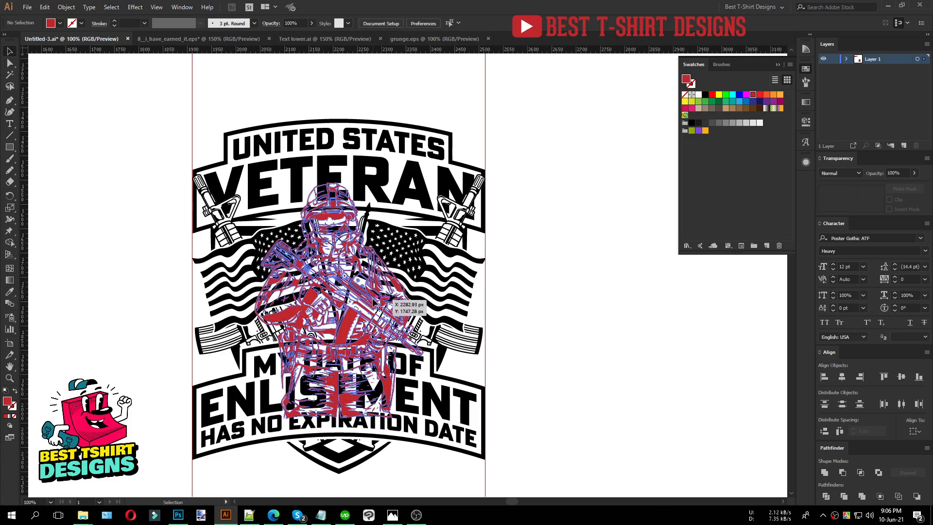
left_click(705, 95)
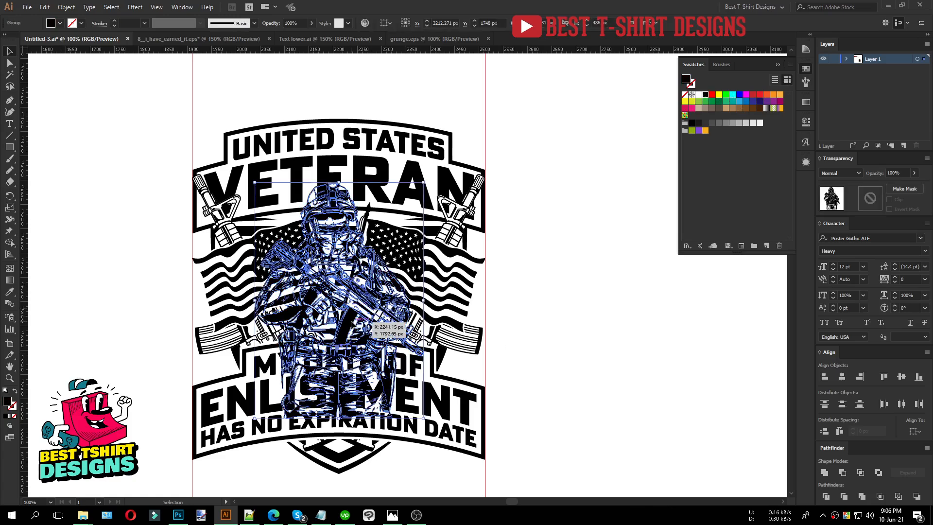
Try hiding the flags and rifles behind the soldier by pasting its silhouette in front inside the illustration group's opacity mask.
key("a")
key("v")
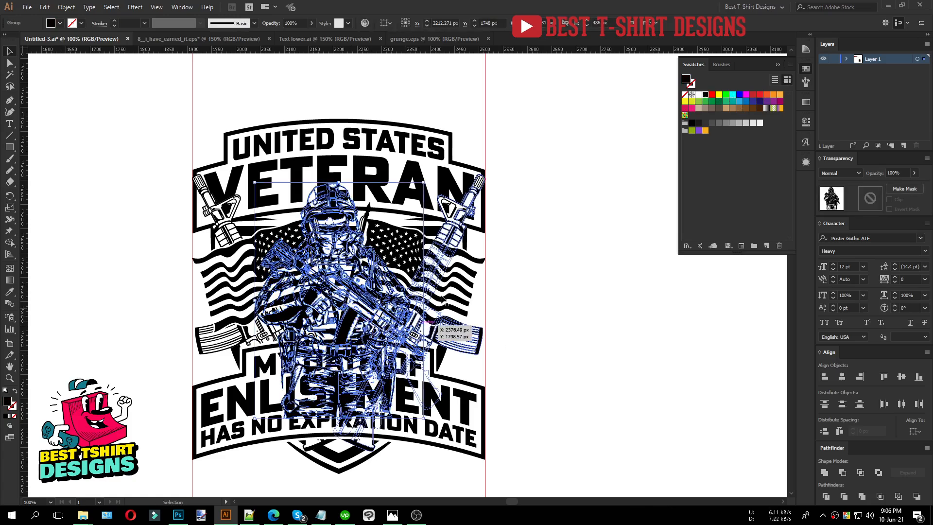
left_click(452, 302)
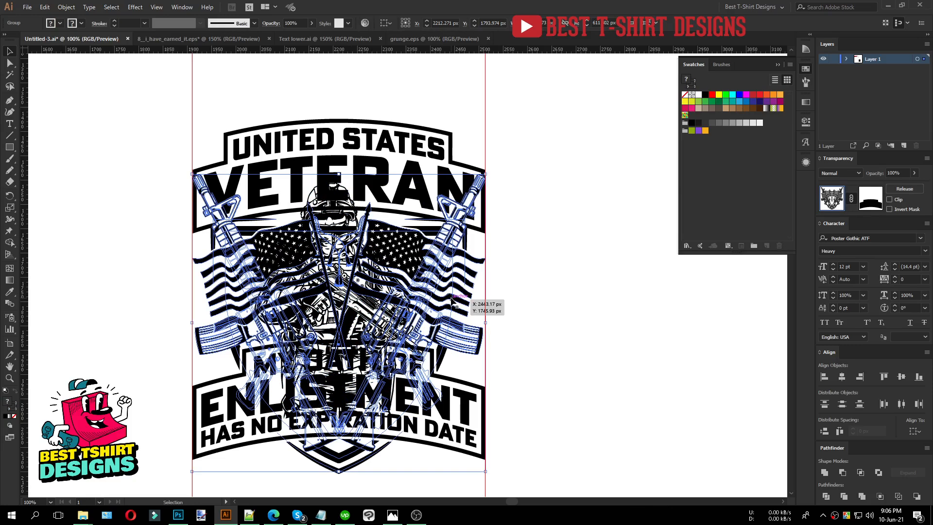
left_click(868, 203)
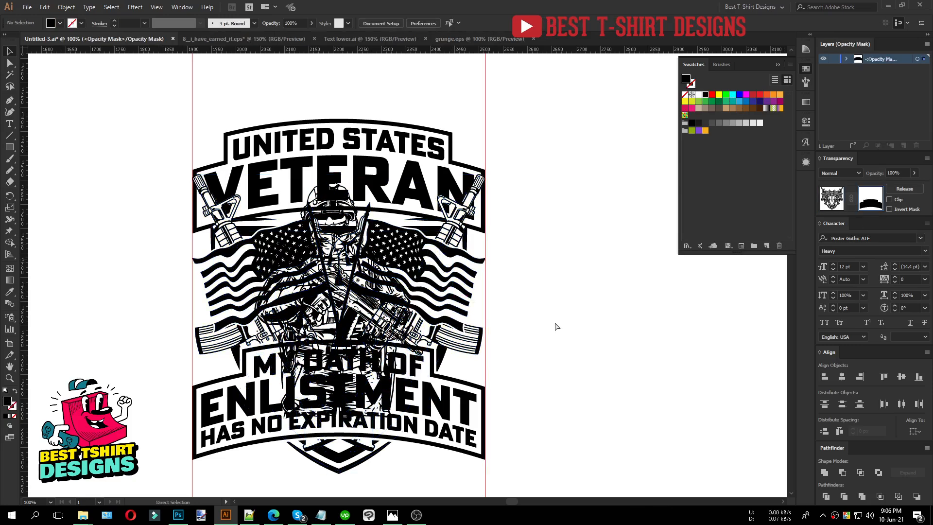
key("ctrl+f")
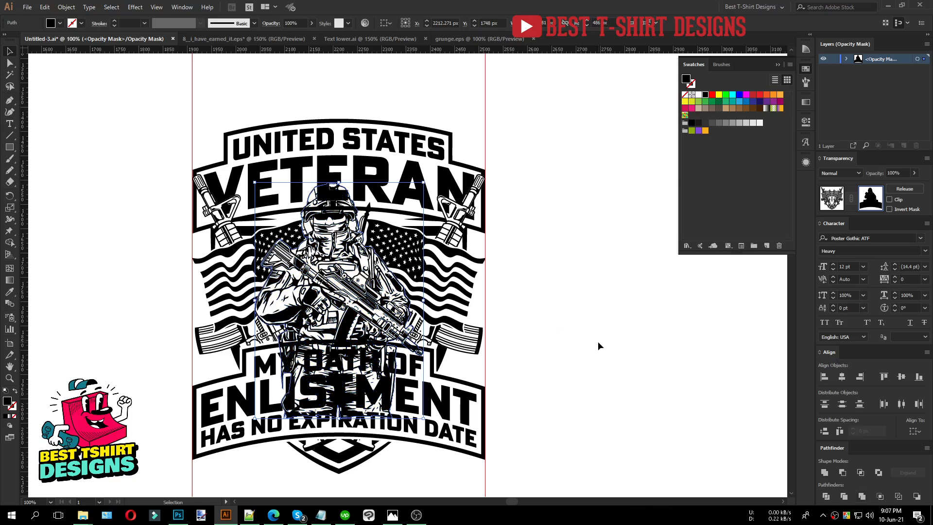
scroll(286, 255, "up", 1)
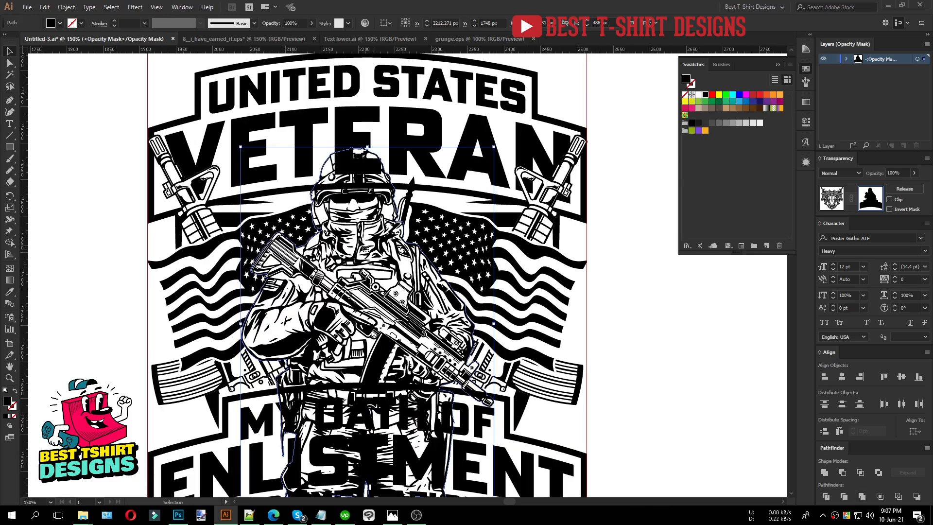
scroll(382, 253, "down", 2)
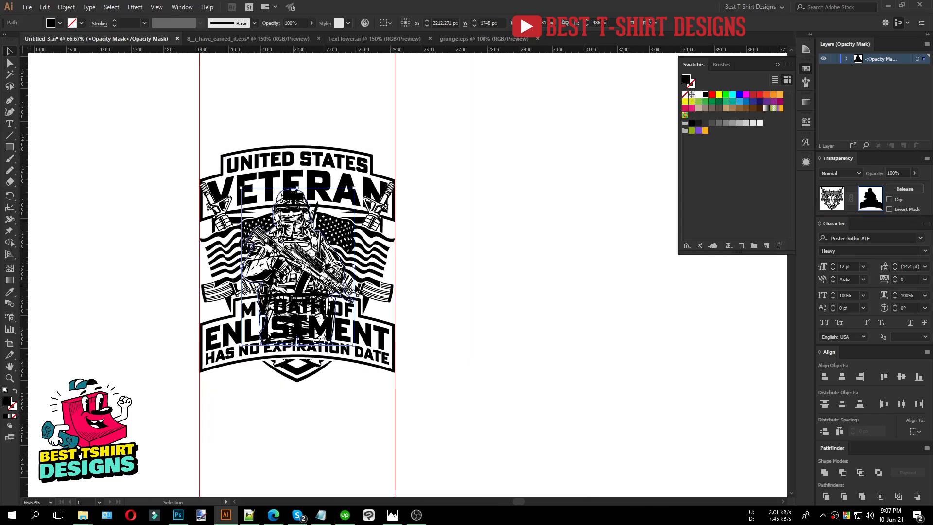
key("Delete")
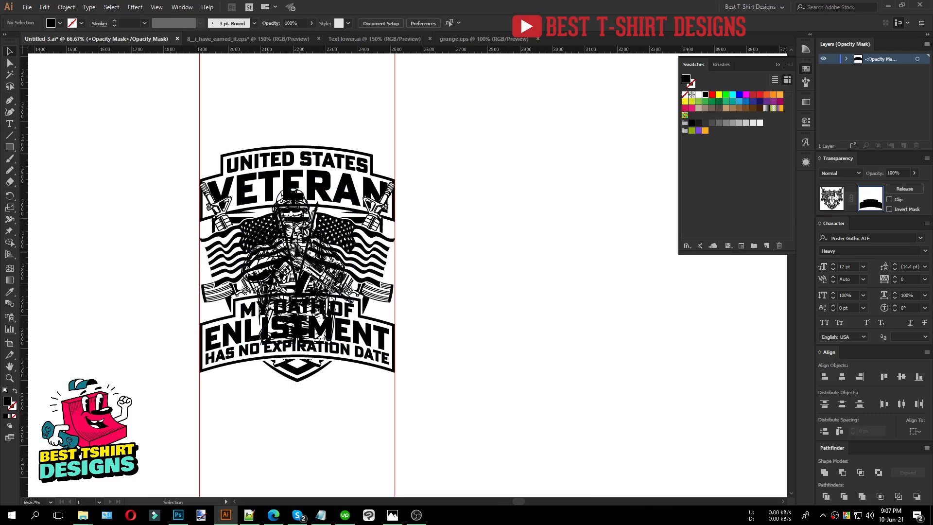
Leave the opacity mask and move the soldier onto the blank canvas to the right of the badge.
left_click(301, 223)
left_click_drag(311, 216, 558, 218)
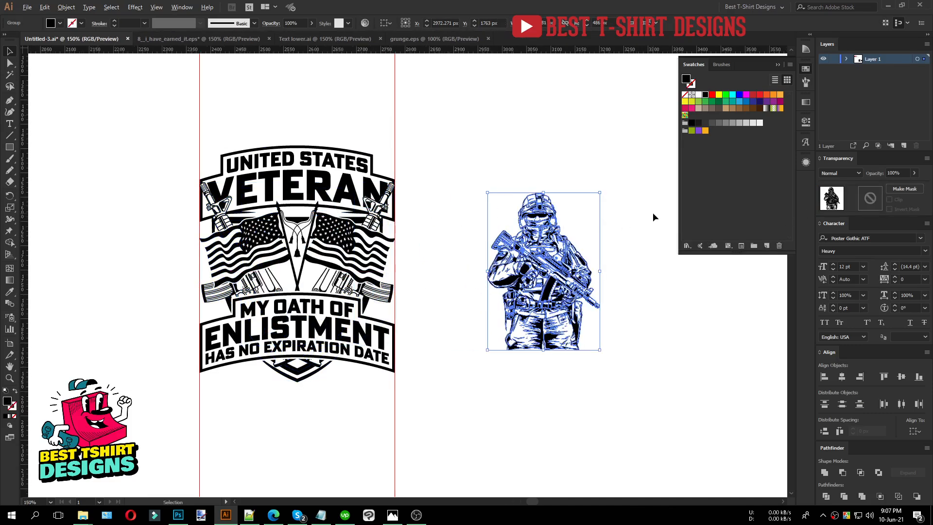
scroll(652, 216, "up", 3)
left_click_drag(602, 267, 559, 231)
left_click(212, 261)
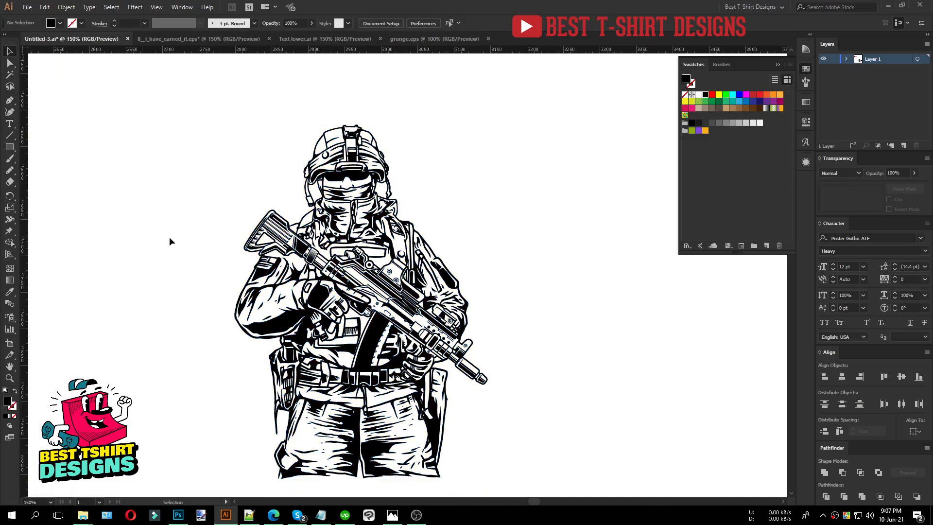
Draw a rectangle about 500 by 545 px around the soldier, fill it red and send it to the back.
scroll(153, 209, "down", 1)
left_click(7, 149)
left_click_drag(170, 88, 534, 486)
key("ctrl+z")
key("ctrl+shift+z")
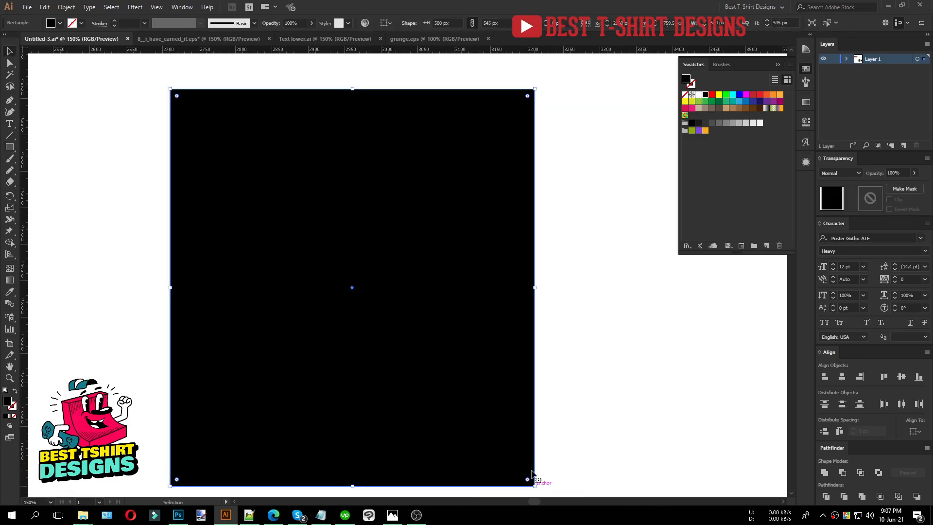
left_click(753, 95)
key("ctrl+shift+bracketleft")
Remove the red area outside the soldier's outline with the Shape Builder, keeping the red inside the figure.
left_click_drag(571, 365, 273, 233)
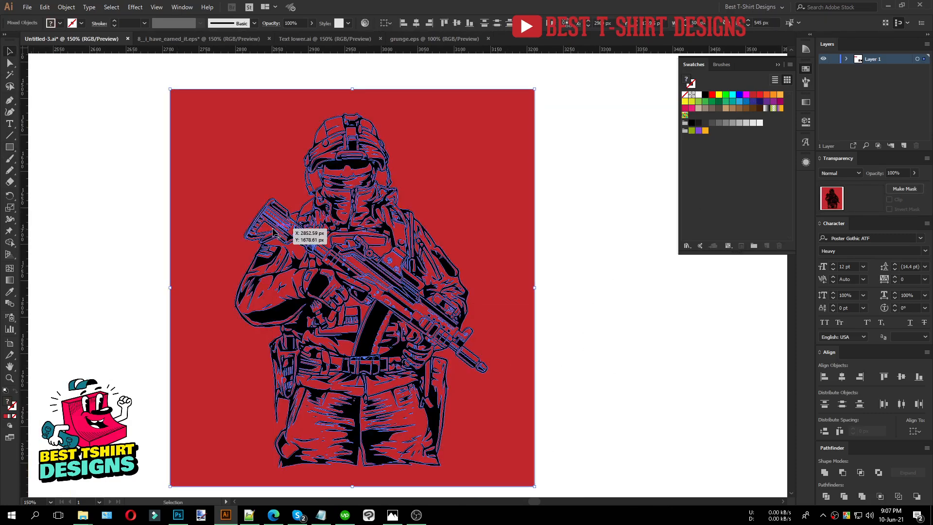
key("shift+m")
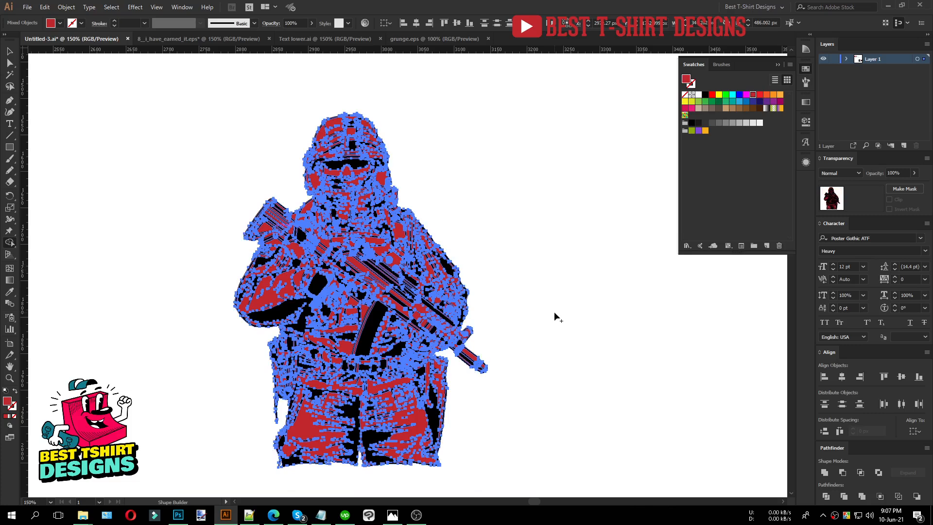
key("v")
left_click(532, 347)
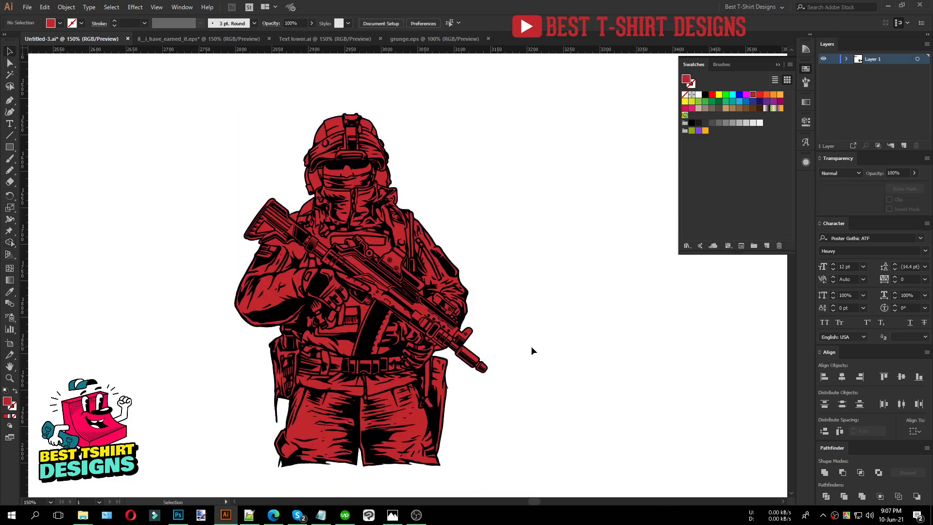
scroll(531, 346, "up", 1)
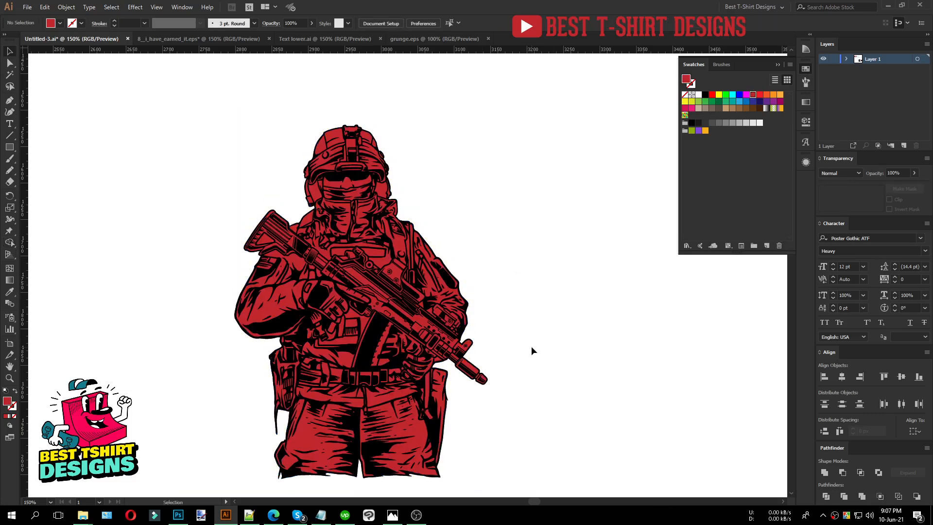
scroll(532, 346, "down", 2)
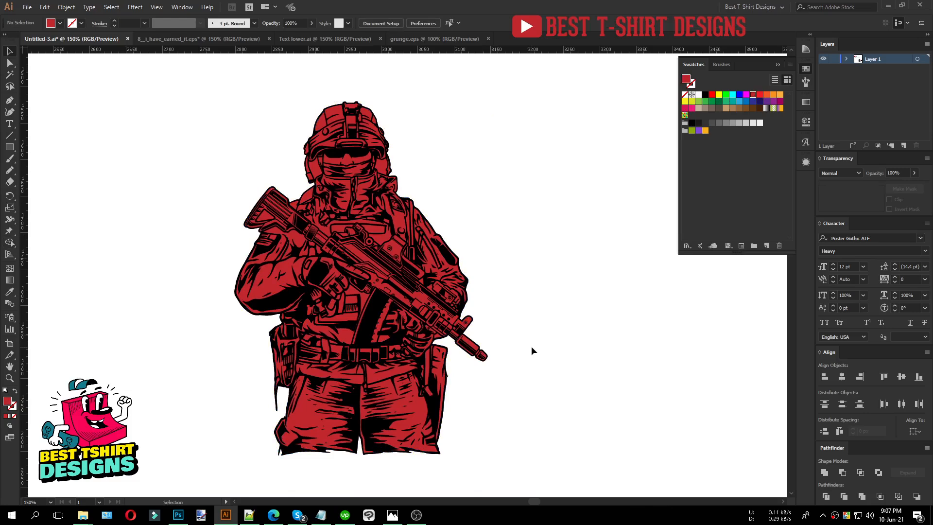
Remove the red areas between the helmet straps and the face on both sides with the Shape Builder, then return to the full artwork.
scroll(343, 112, "up", 4)
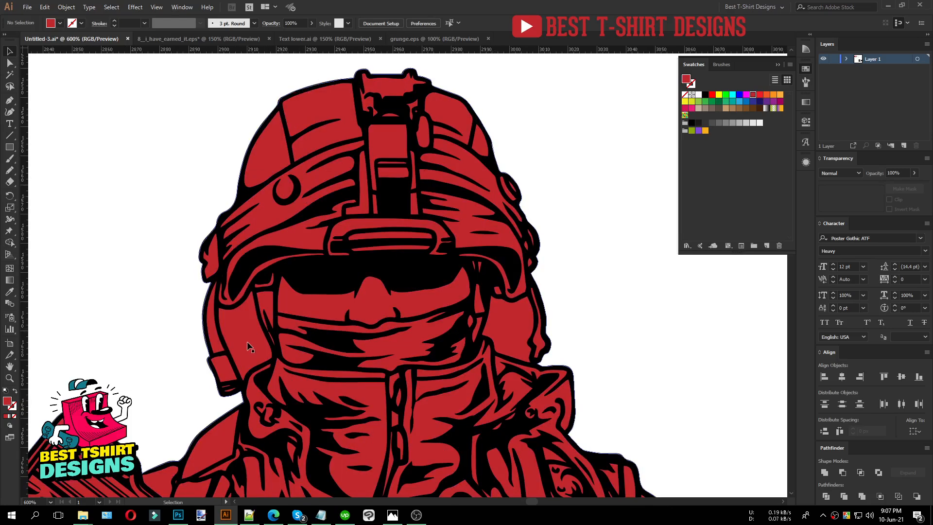
left_click_drag(614, 252, 167, 393)
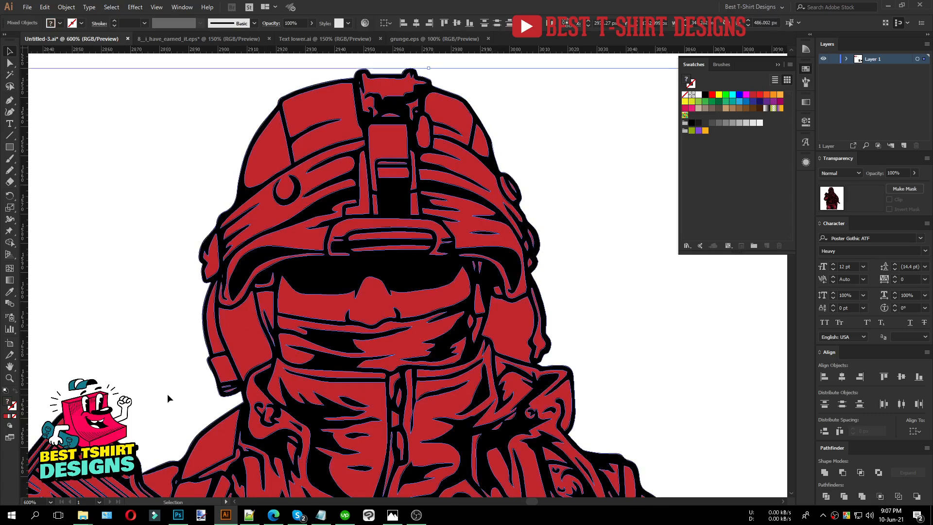
key("shift+m")
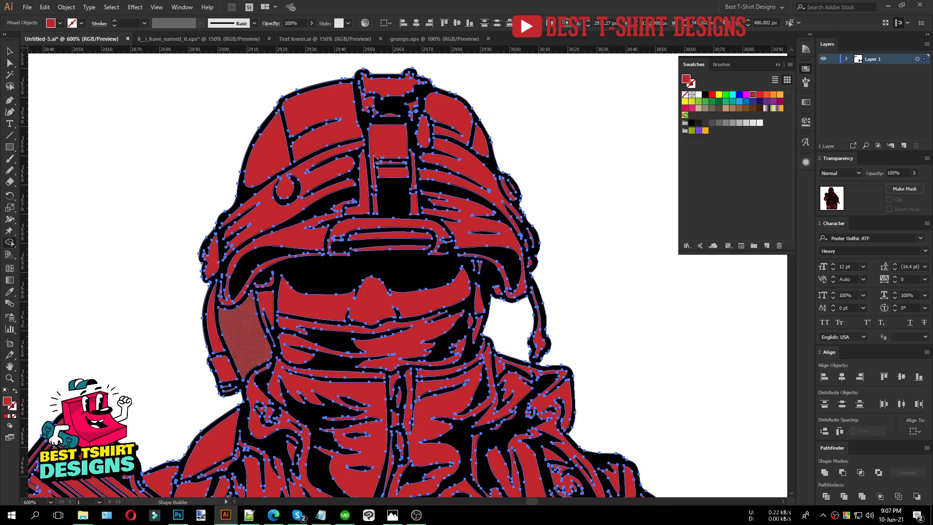
left_click_drag(376, 188, 372, 170)
key("ctrl+minus")
key("ctrl+minus")
key("v")
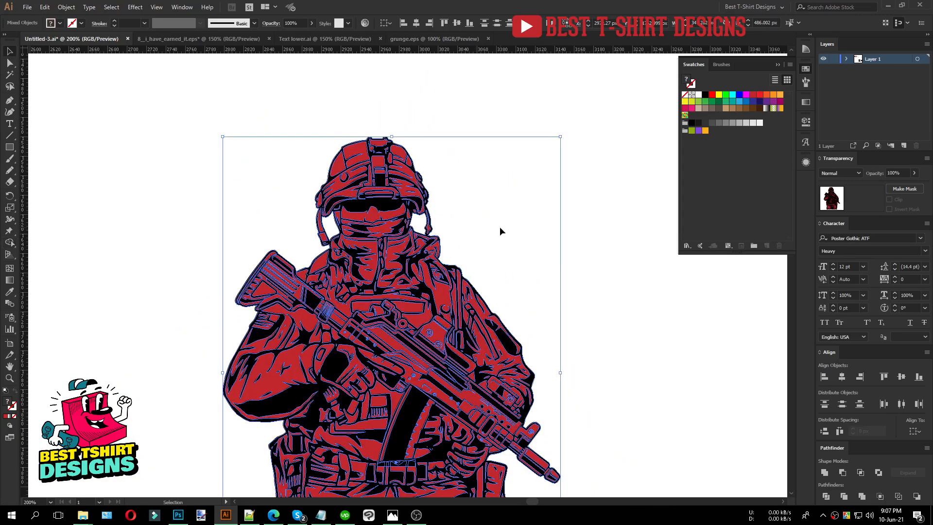
left_click(499, 227)
key("ctrl+minus")
key("ctrl+minus")
key("ctrl+minus")
scroll(499, 227, "down", 1)
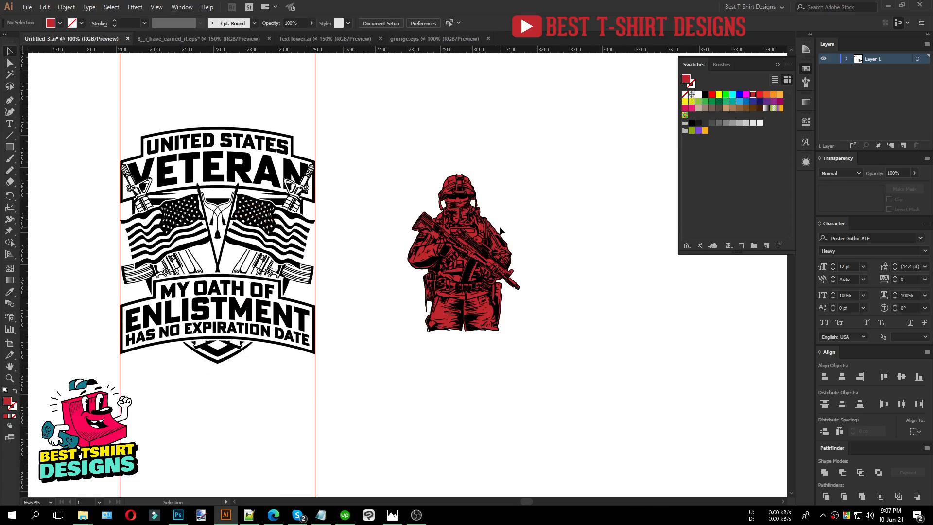
Change the soldier's red backing shape to white and select it together with the soldier line art as one group.
scroll(501, 231, "up", 3)
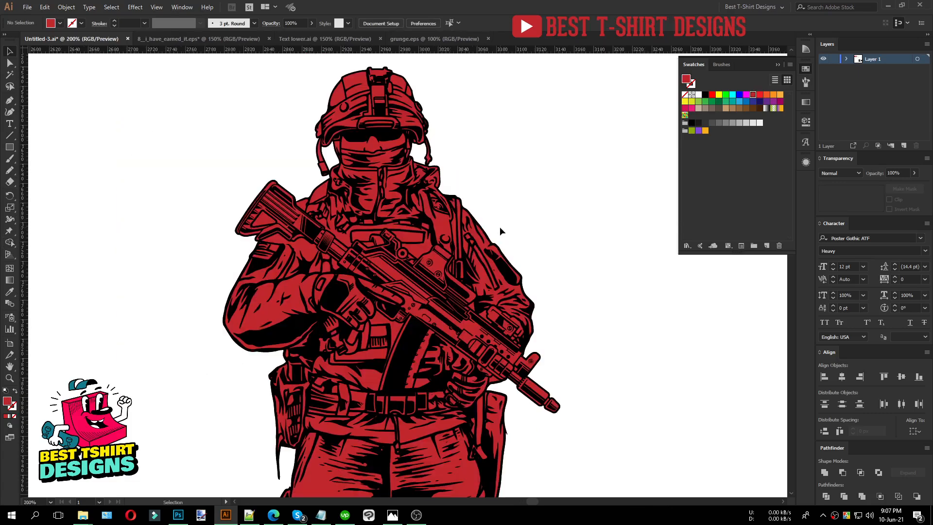
left_click(467, 469)
left_click(698, 95)
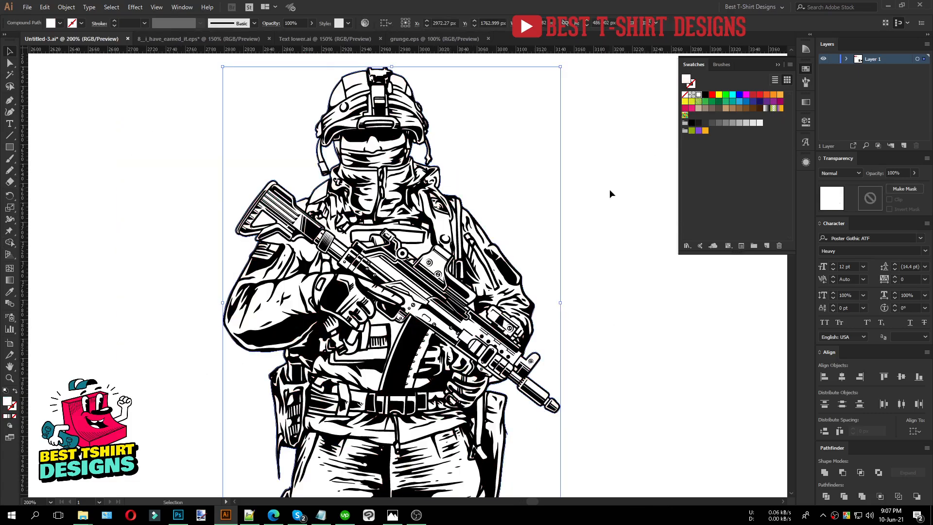
left_click(610, 188)
scroll(500, 194, "down", 2)
left_click_drag(323, 108, 647, 394)
key("a")
key("v")
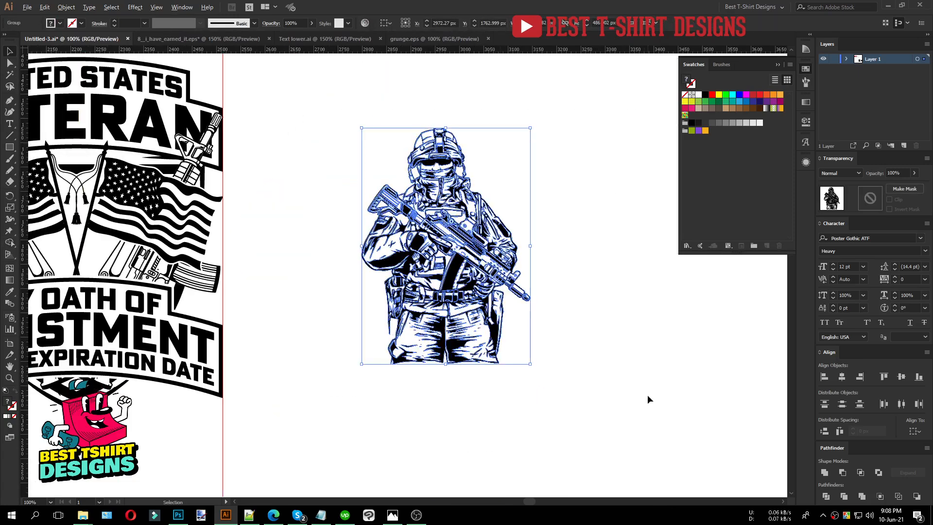
Move the soldier group onto the veteran badge and align it horizontally to the centre of the badge artwork.
scroll(648, 395, "down", 1)
left_click_drag(538, 297, 294, 307)
scroll(297, 307, "up", 1)
left_click_drag(354, 469, 199, 108)
left_click(260, 144)
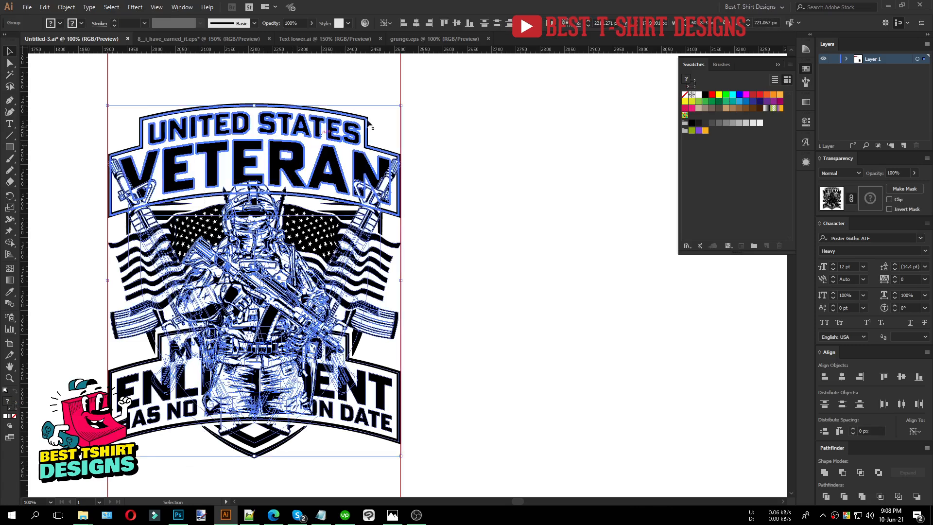
left_click(417, 23)
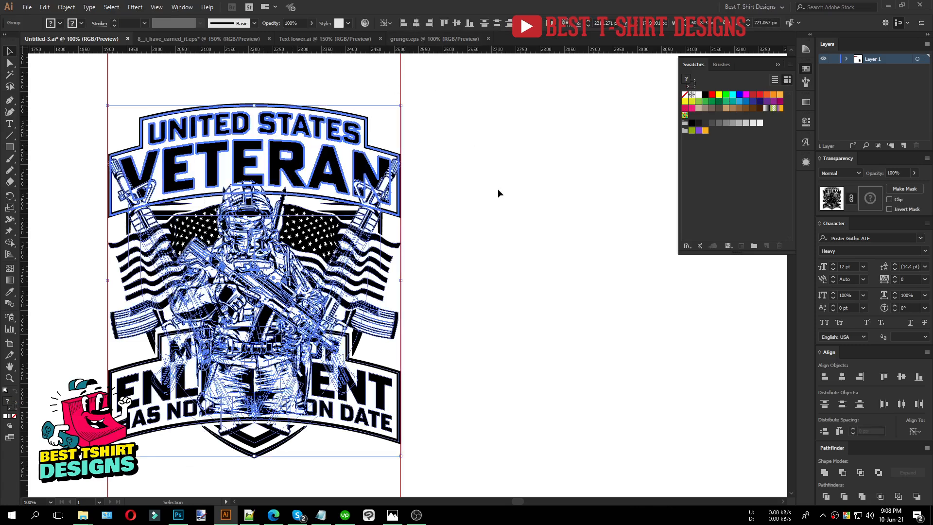
left_click(498, 188)
Raise the soldier about 12 px so the helmet overlaps the lower part of the VETERAN lettering.
left_click(265, 301)
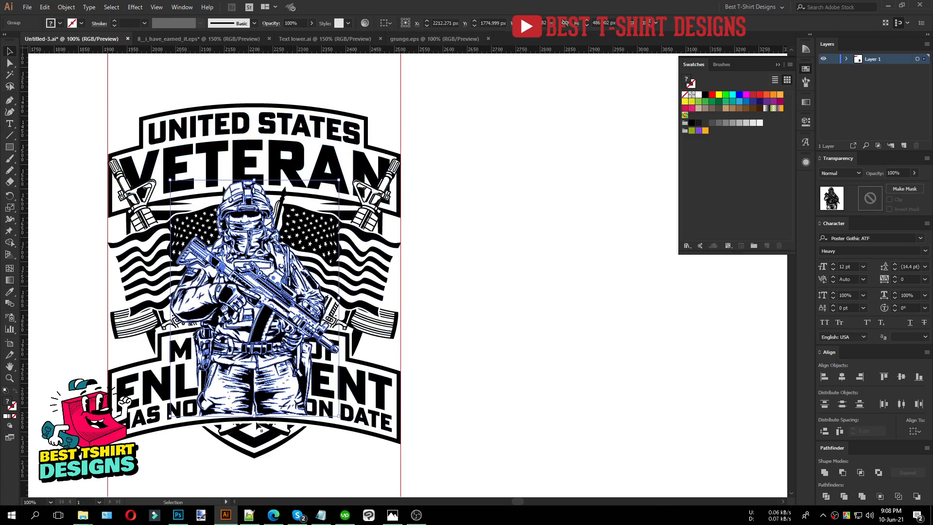
left_click_drag(256, 417, 255, 414)
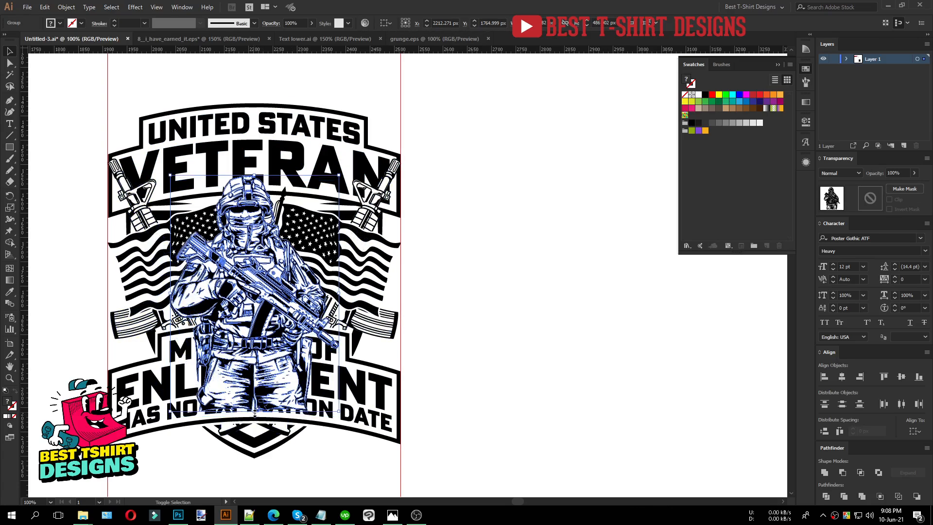
mouse_move(257, 415)
left_mouse_down()
mouse_move(258, 397)
mouse_move(255, 409)
left_mouse_up()
left_click(485, 366)
left_click_drag(468, 356, 513, 349)
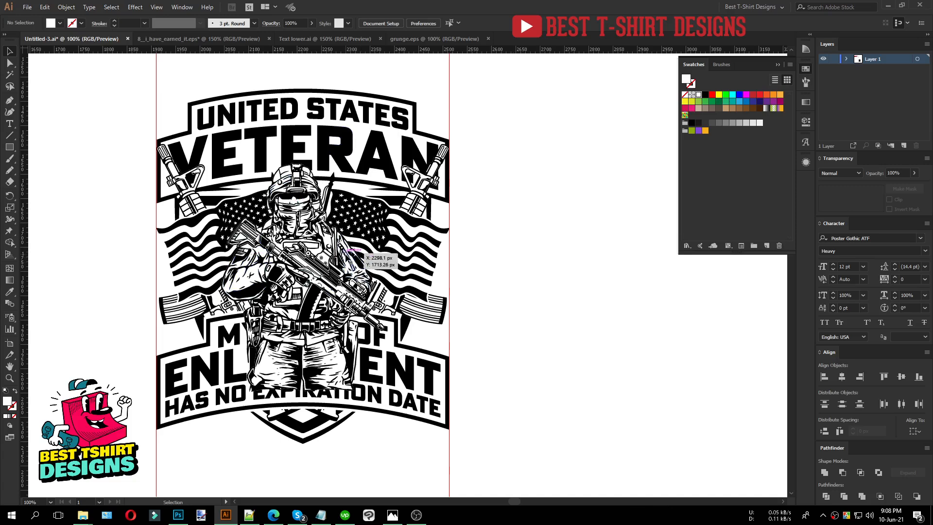
Shift the soldier 20 px to the right so the helmet sits midway between the two flagpole tips.
left_click(331, 257)
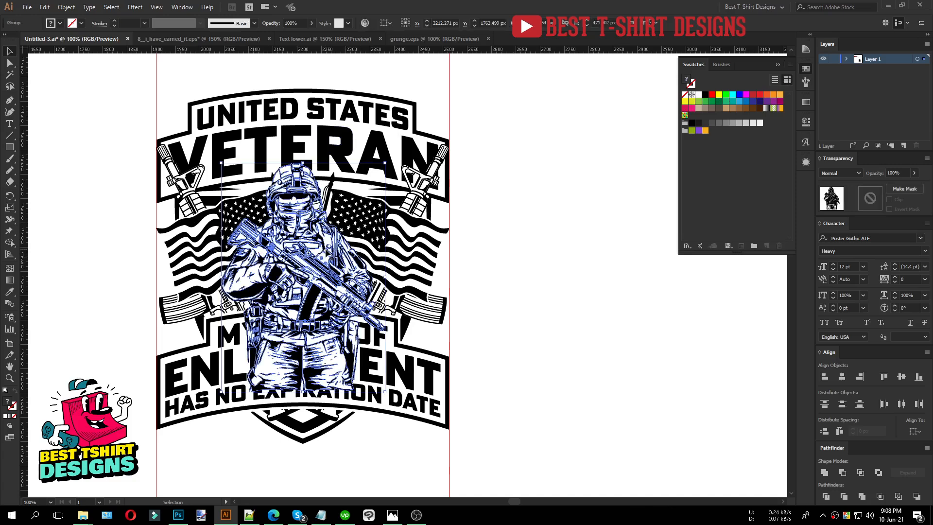
left_click_drag(326, 253, 330, 256)
key("ctrl+plus")
key("ctrl+plus")
key("ctrl+plus")
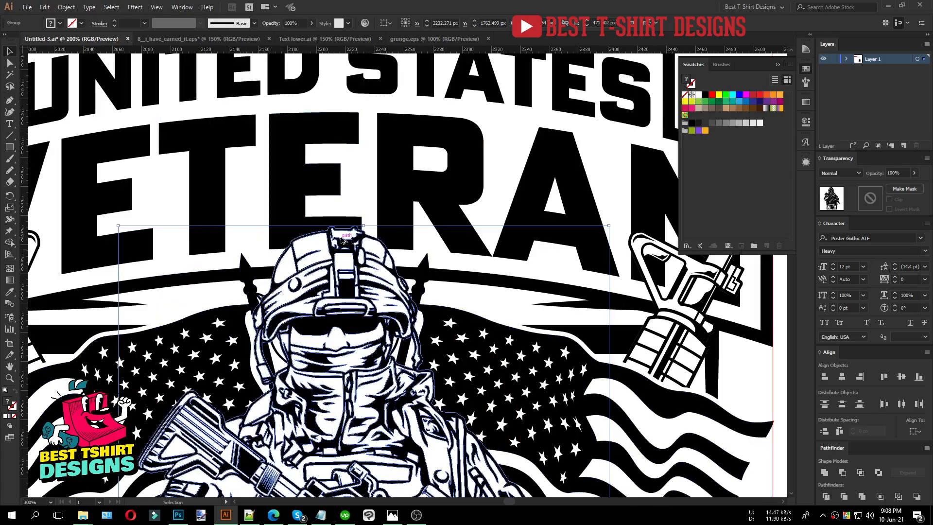
key("ctrl+minus")
key("ctrl+minus")
key("ctrl+minus")
scroll(316, 212, "down", 1)
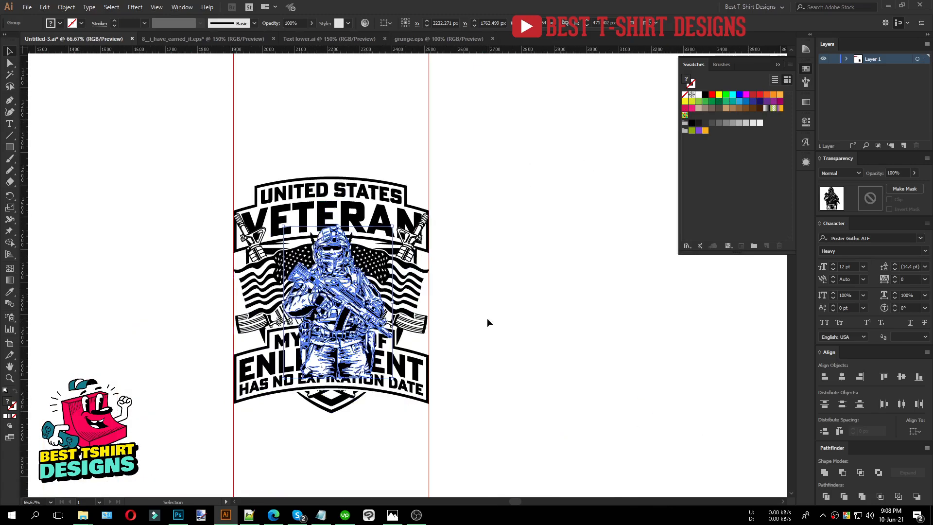
Align the soldier horizontally to the centre of the whole badge again.
left_click(486, 318)
scroll(324, 309, "up", 1)
left_click_drag(426, 467, 309, 230)
left_click(354, 179)
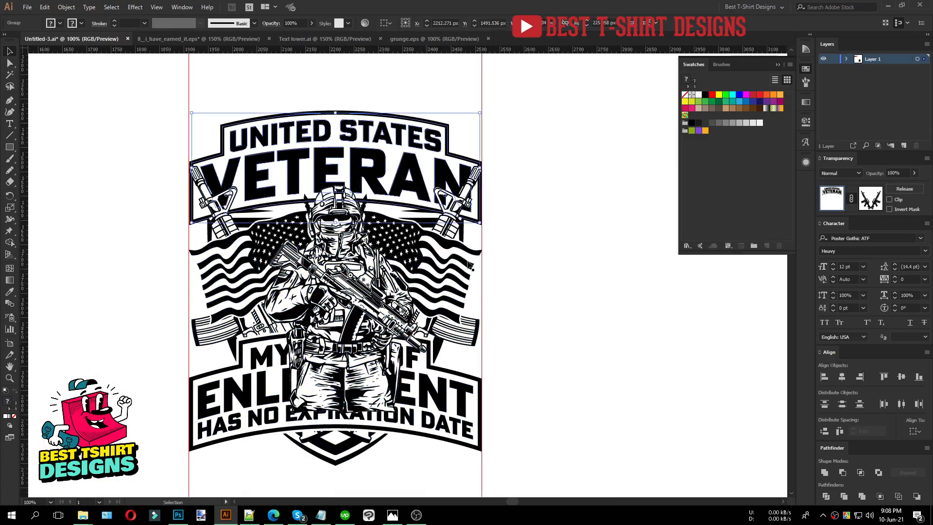
left_click_drag(318, 83, 423, 457)
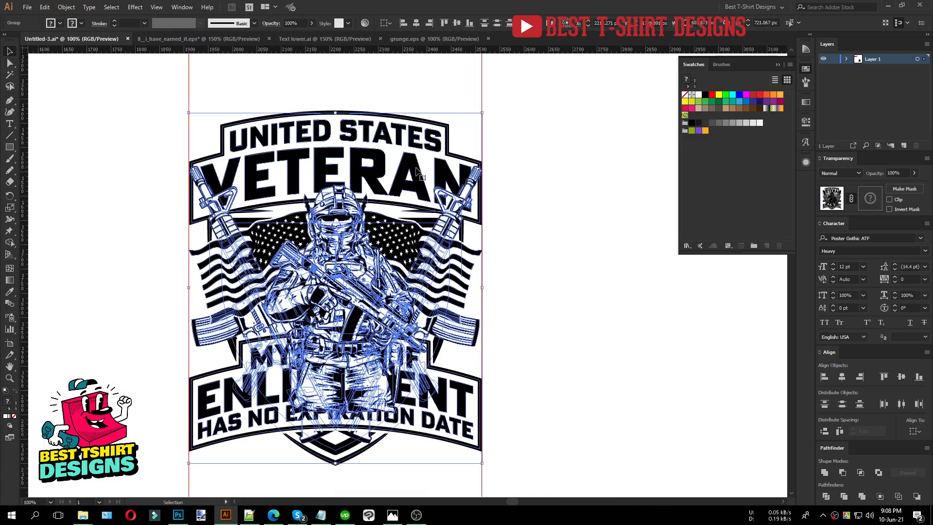
left_click(414, 23)
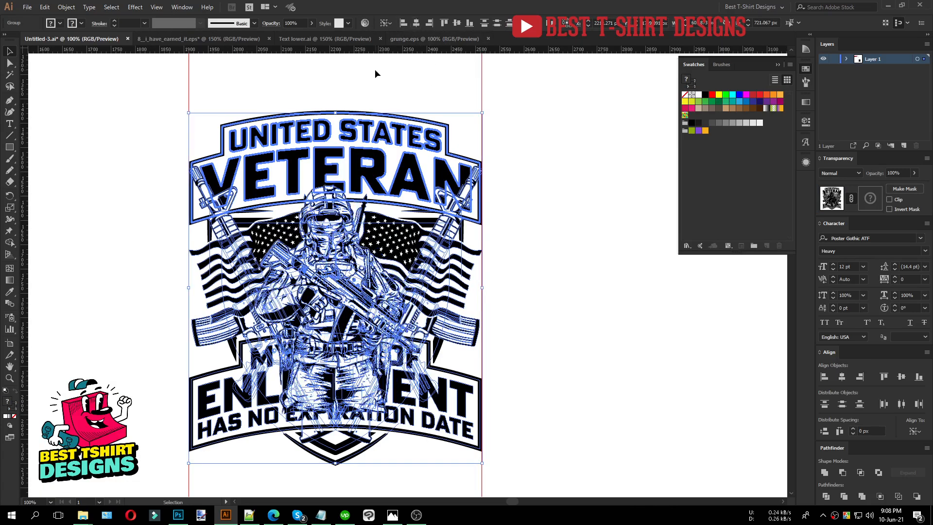
left_click(374, 69)
Isolate the crossed flags and enlarge each flag toward the centre so the two overlap behind the soldier.
left_click(353, 278)
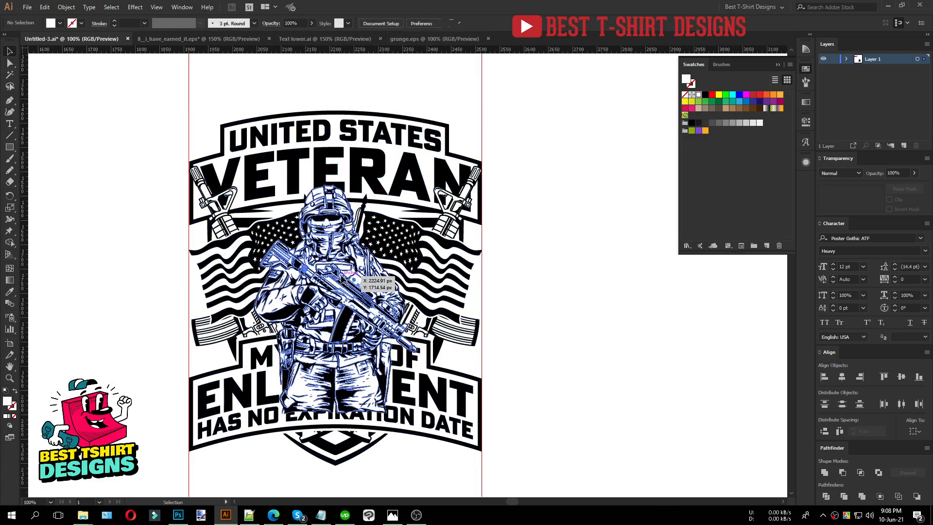
double_click(398, 246)
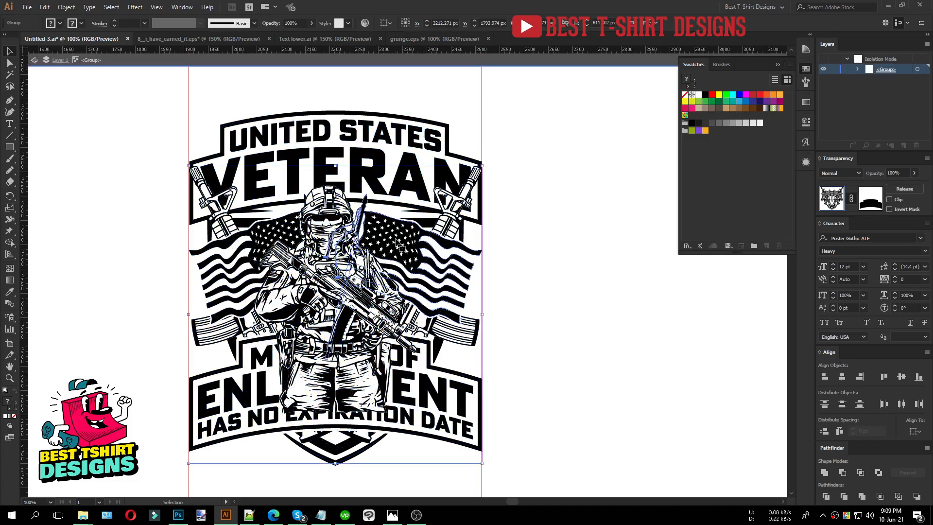
double_click(385, 244)
left_click(384, 245)
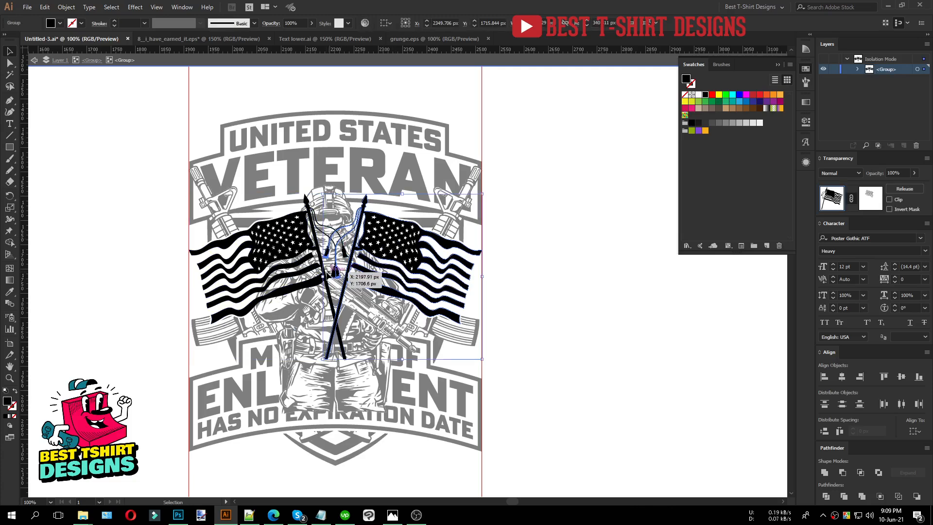
left_click_drag(319, 276, 282, 271)
left_click(282, 271)
left_click(285, 276)
left_click_drag(352, 276, 371, 276)
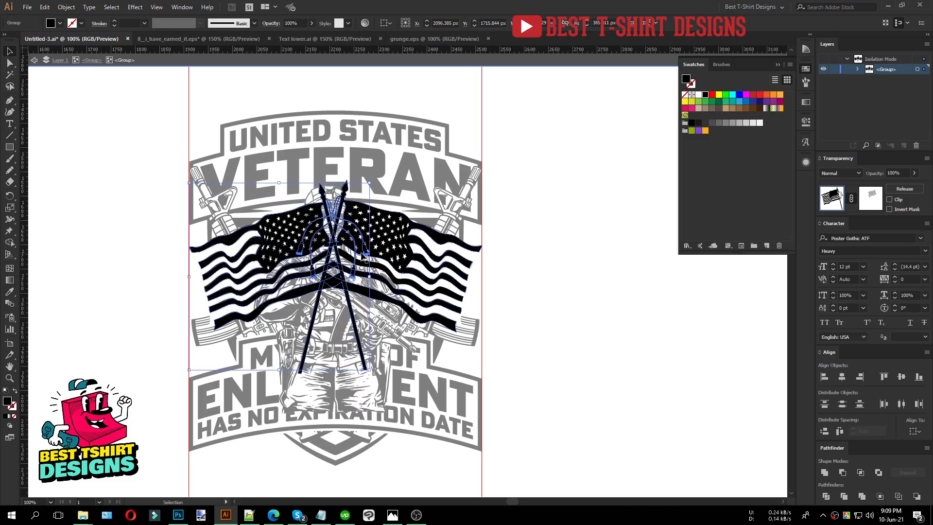
Erase the flagpole tips that stick out above the two flags, and leave isolation mode.
scroll(359, 197, "up", 1)
key("shift+e")
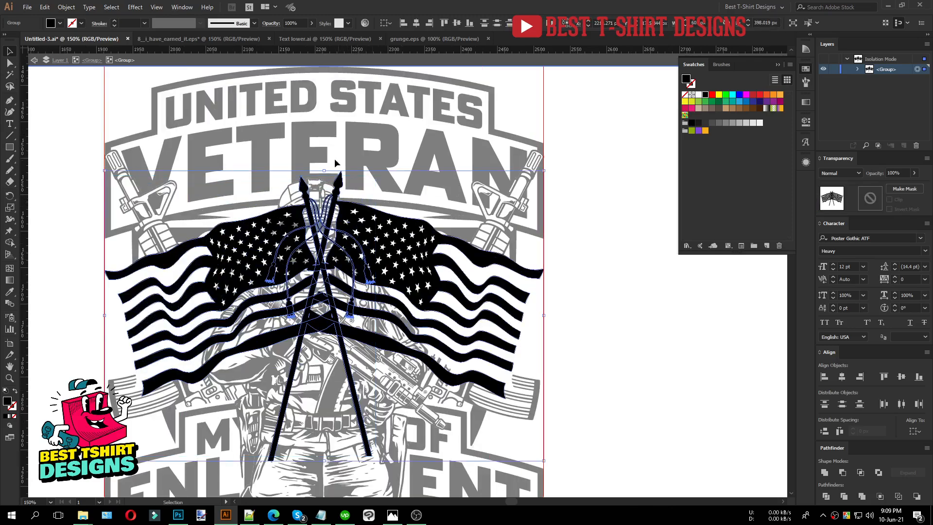
scroll(333, 163, "up", 2)
mouse_move(345, 199)
left_mouse_down()
mouse_move(335, 222)
mouse_move(288, 218)
mouse_move(265, 198)
mouse_move(271, 185)
left_mouse_up()
key("v")
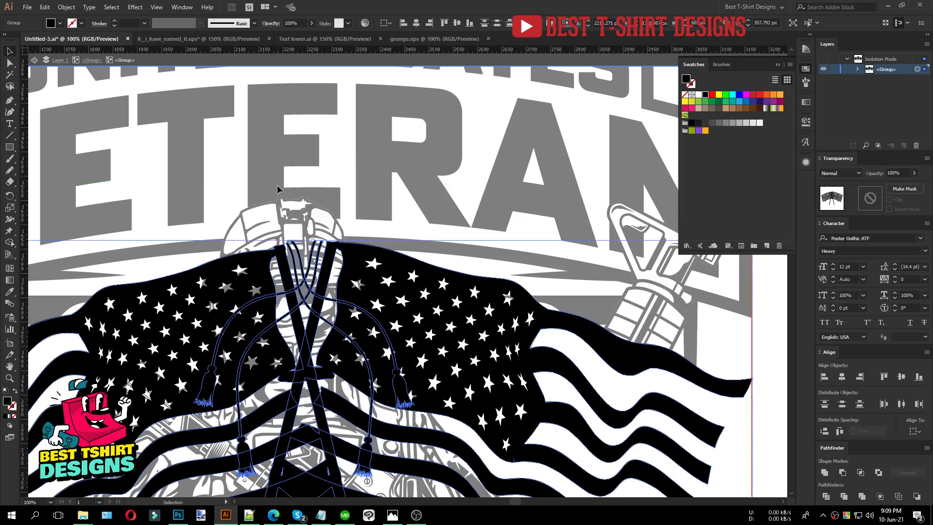
key("ctrl+1")
double_click(480, 291)
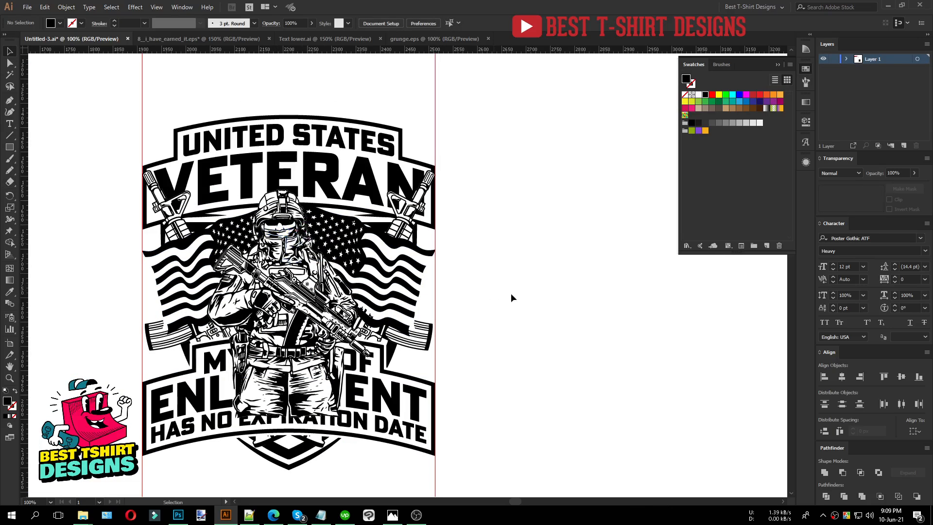
Create an opacity mask on the soldier group and open the mask for editing.
scroll(514, 292, "down", 2)
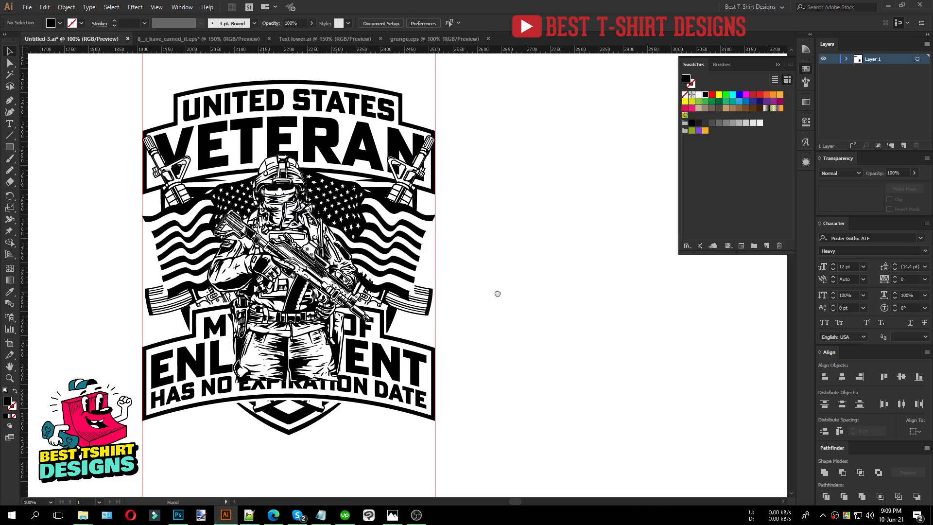
scroll(511, 292, "left", 2)
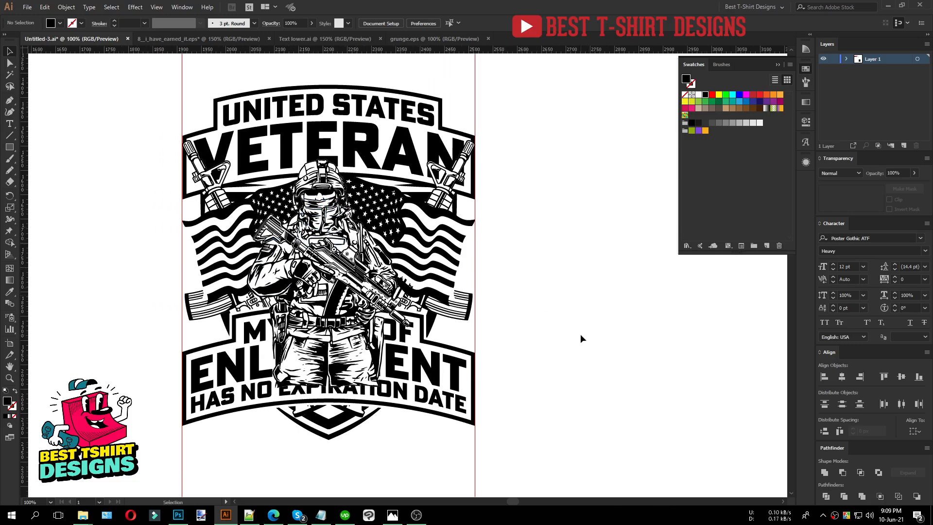
scroll(277, 238, "up", 1)
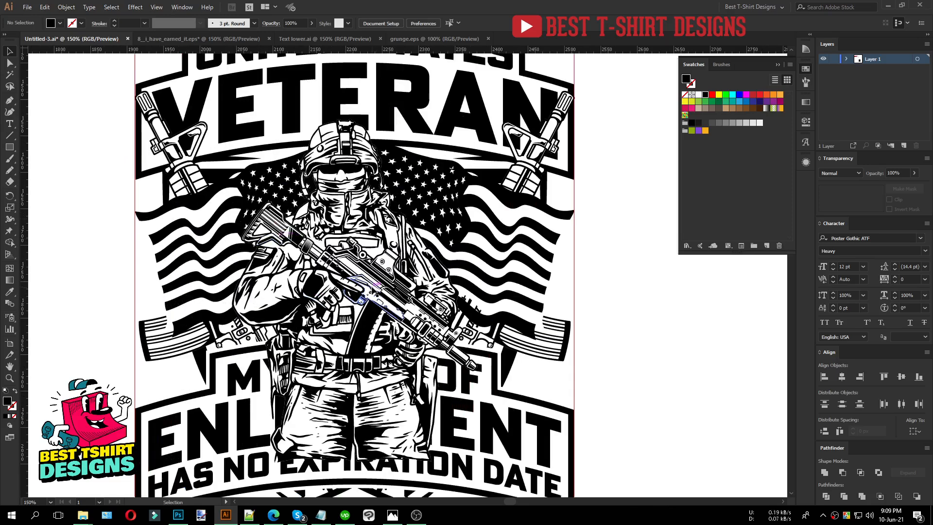
scroll(373, 309, "down", 1)
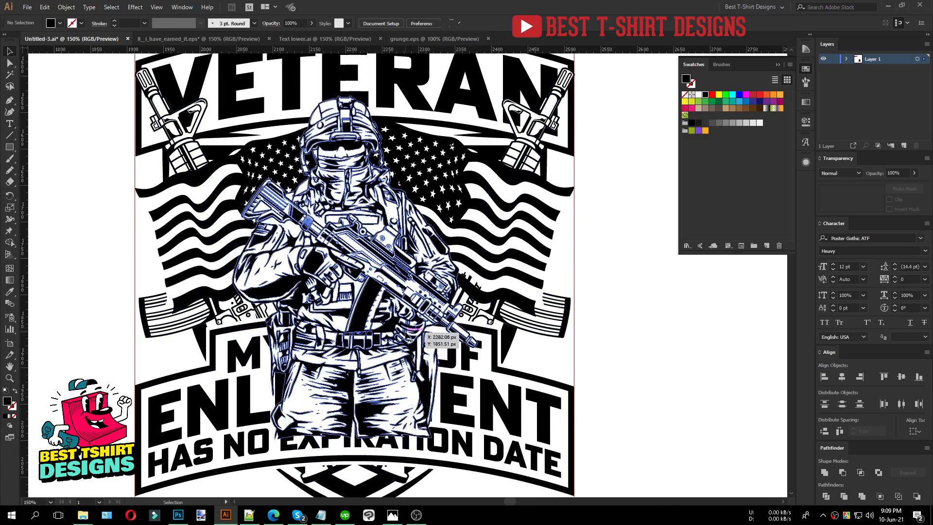
left_click(407, 337)
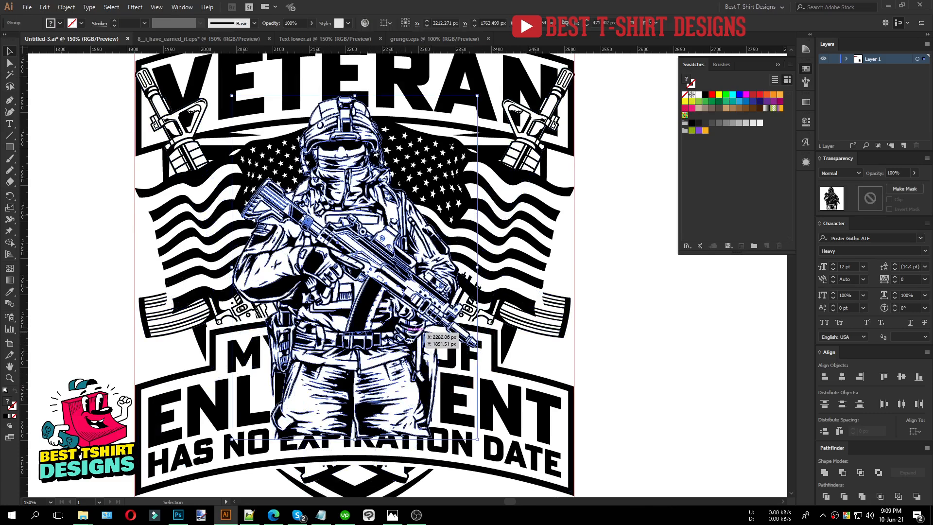
left_click(868, 204)
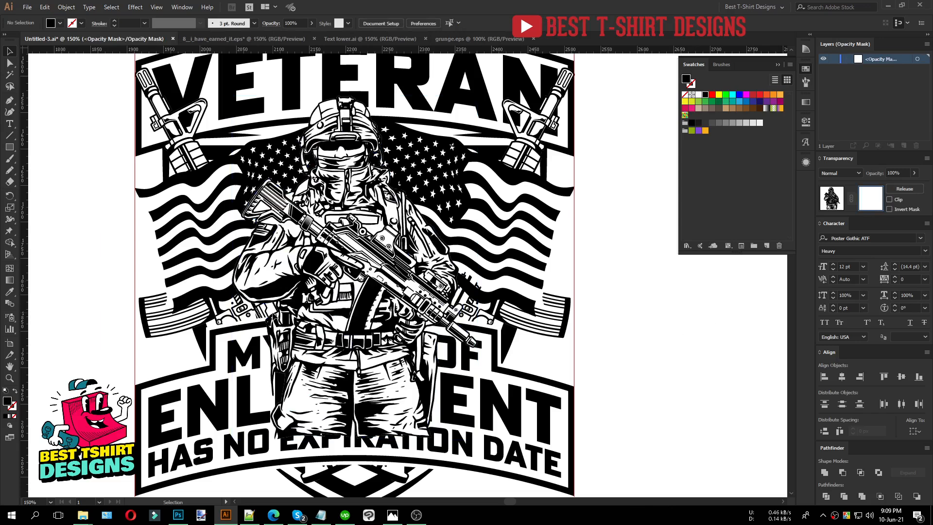
Inside the mask, trace the arched upper edge of the lower banner with a curved Pen path from corner to corner.
left_click(10, 102)
left_click(218, 331)
left_click_drag(496, 333, 640, 365)
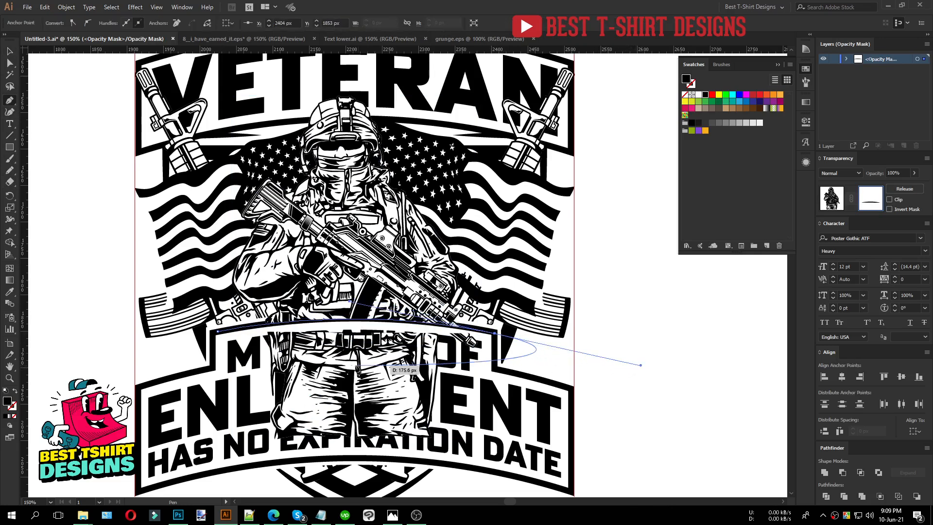
key("ctrl+equal")
key("ctrl+equal")
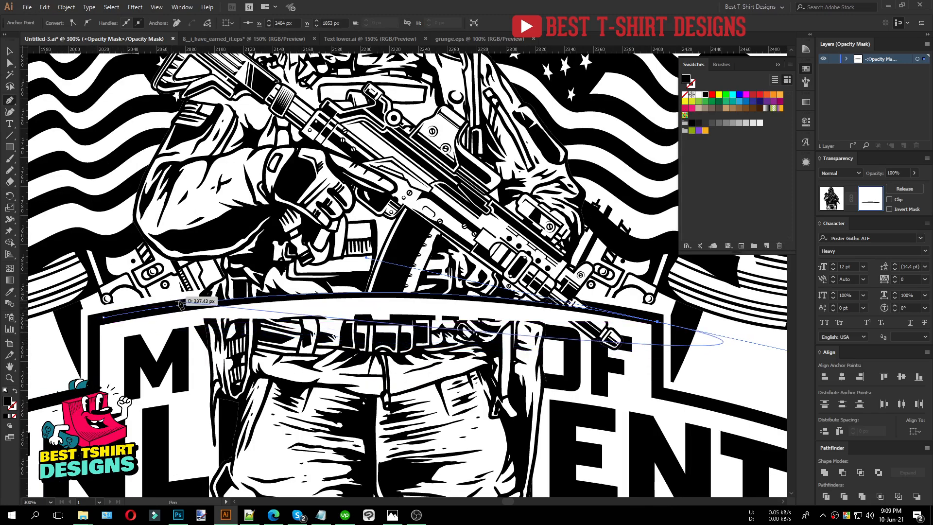
scroll(311, 231, "down", 1)
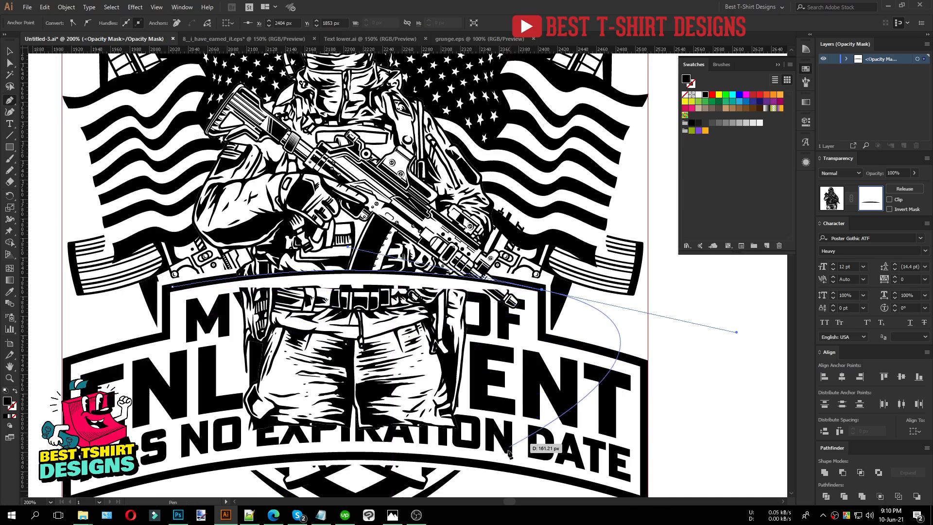
left_click(541, 291)
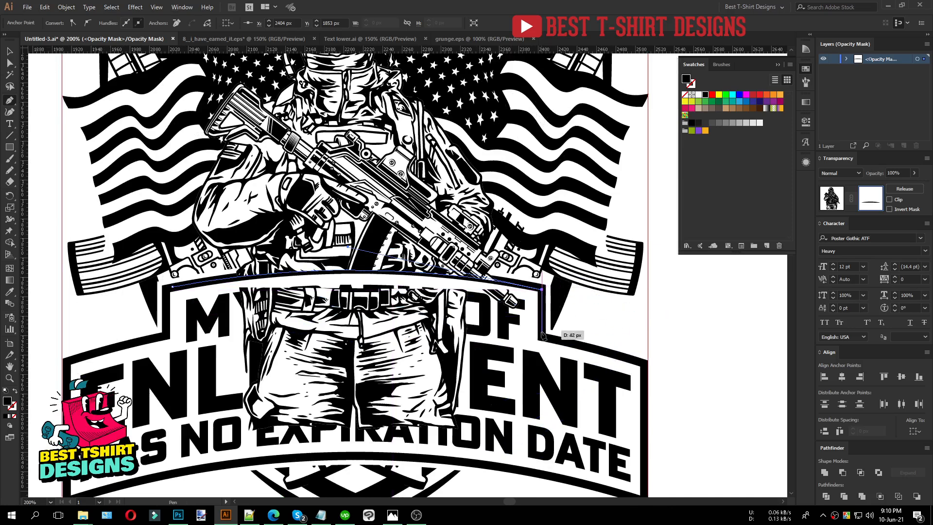
Close the black mask path around the lower lettering to hide the soldier's waist and legs behind the banner text.
left_click(541, 334)
left_click_drag(532, 441, 510, 452)
left_click(435, 471)
left_click(271, 476)
left_click(195, 444)
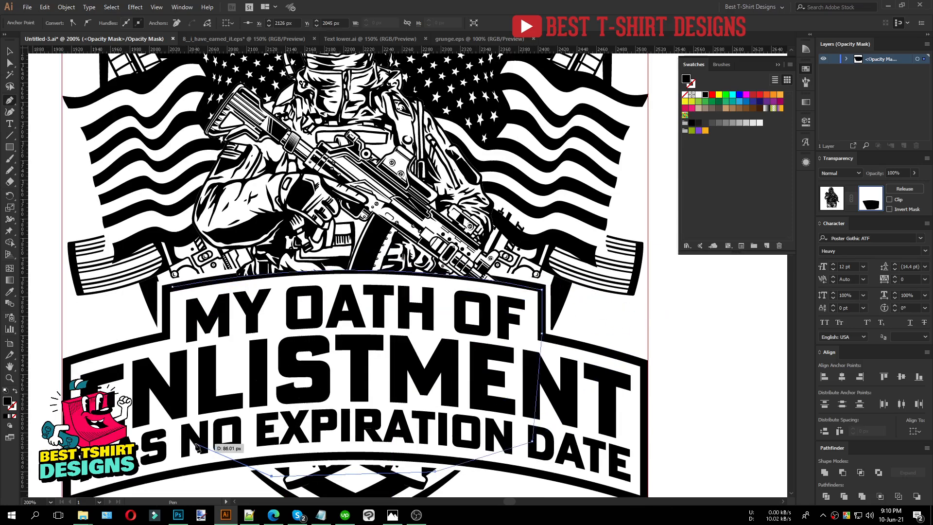
left_click(180, 335)
left_click(173, 287)
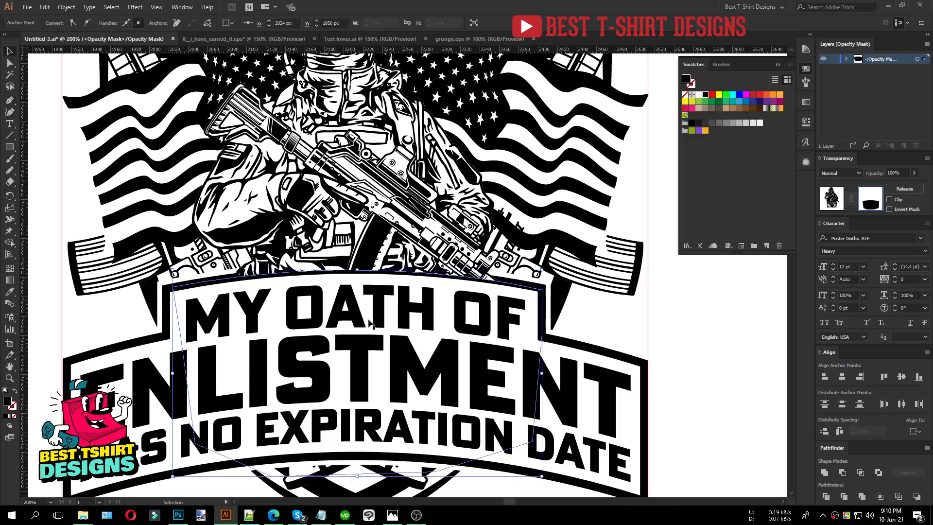
key("ctrl+minus")
key("ctrl+minus")
left_click(545, 314)
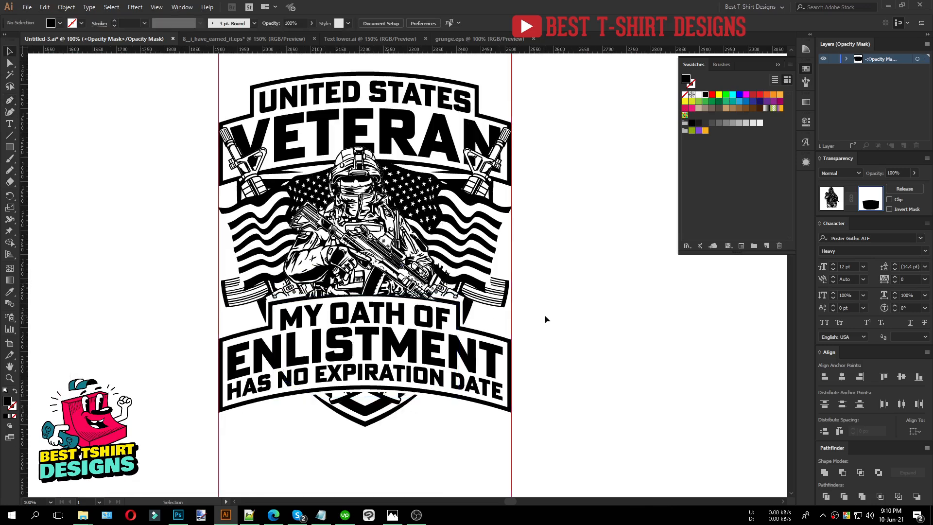
Leave the soldier's opacity mask and return to the normal artwork with nothing selected.
key("ctrl+plus")
left_click(832, 197)
left_click(631, 360)
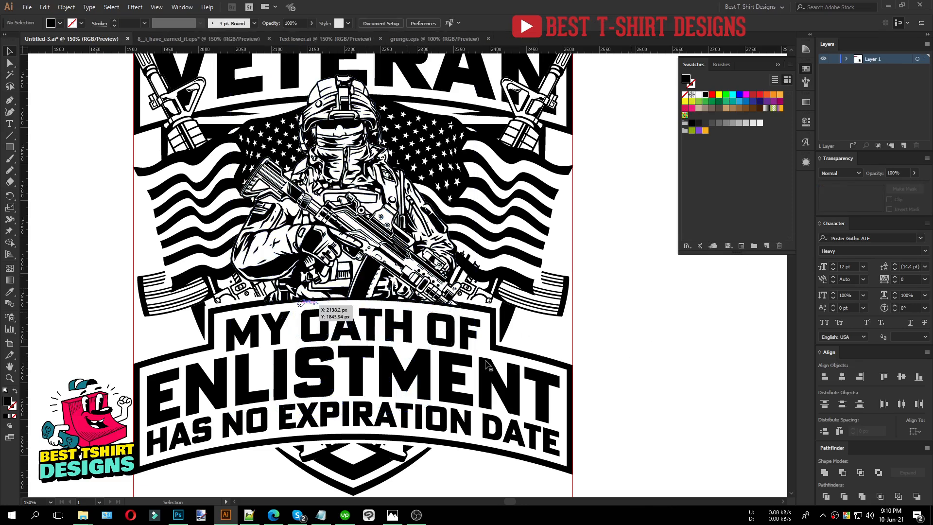
left_click(535, 360)
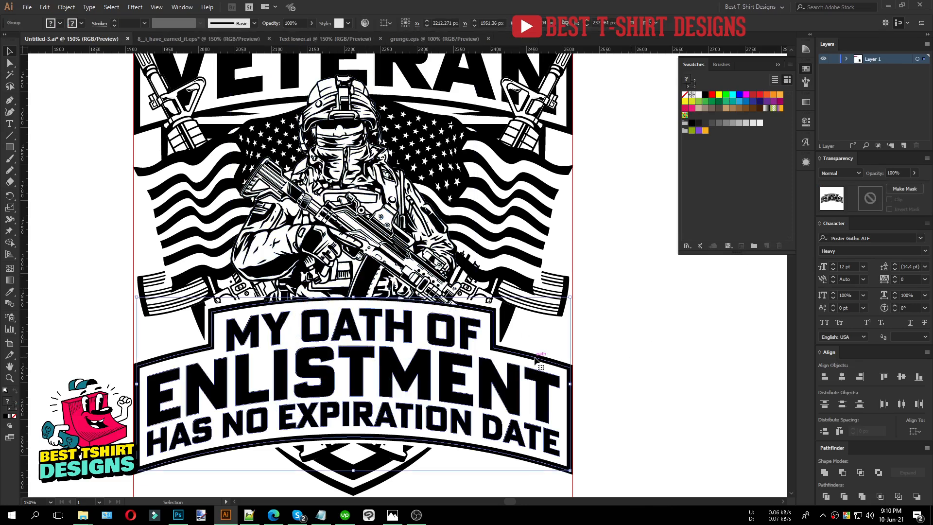
key("a")
key("Delete")
key("v")
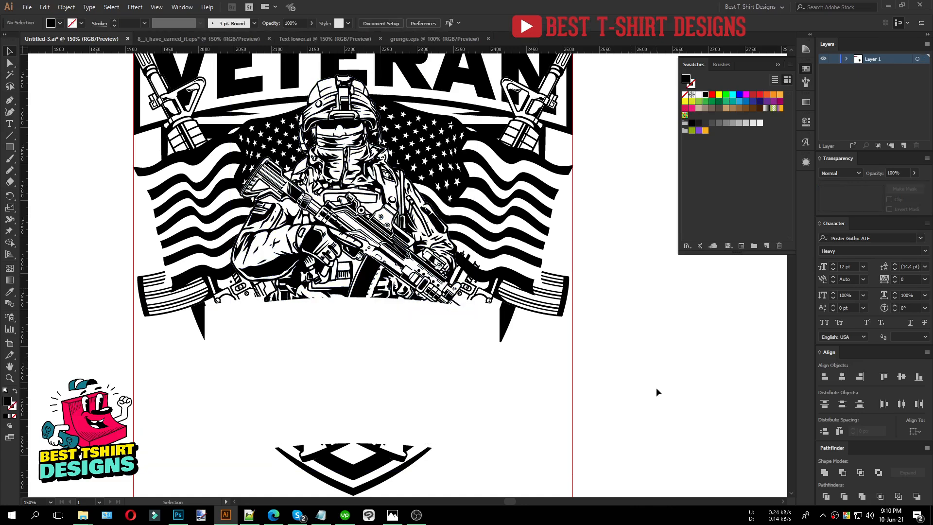
key("ctrl+z")
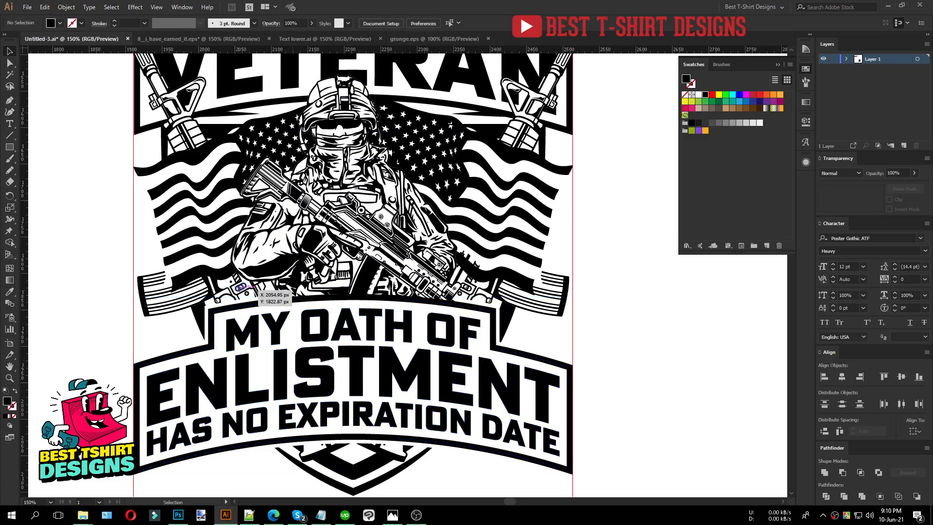
Copy the banner-shaped path from the opacity mask of the flags and rifles group and leave that mask.
left_click(504, 319)
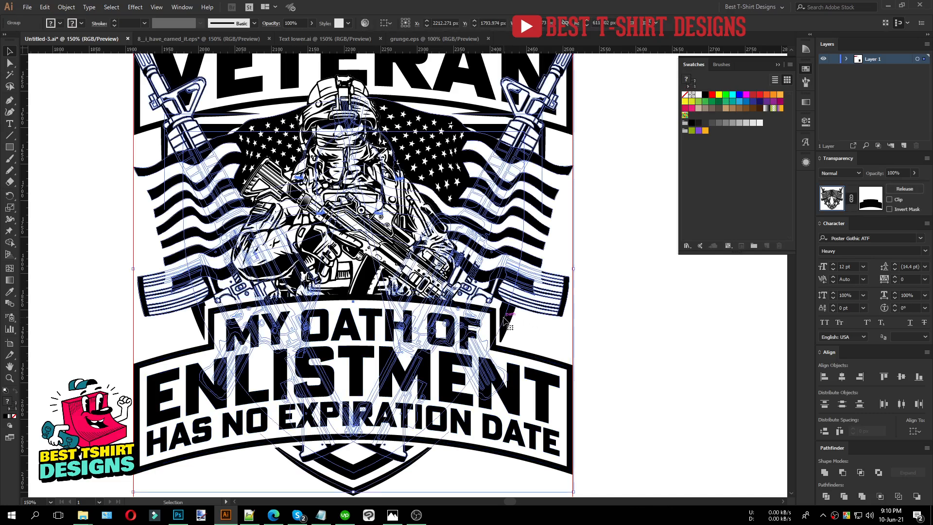
left_click(870, 197)
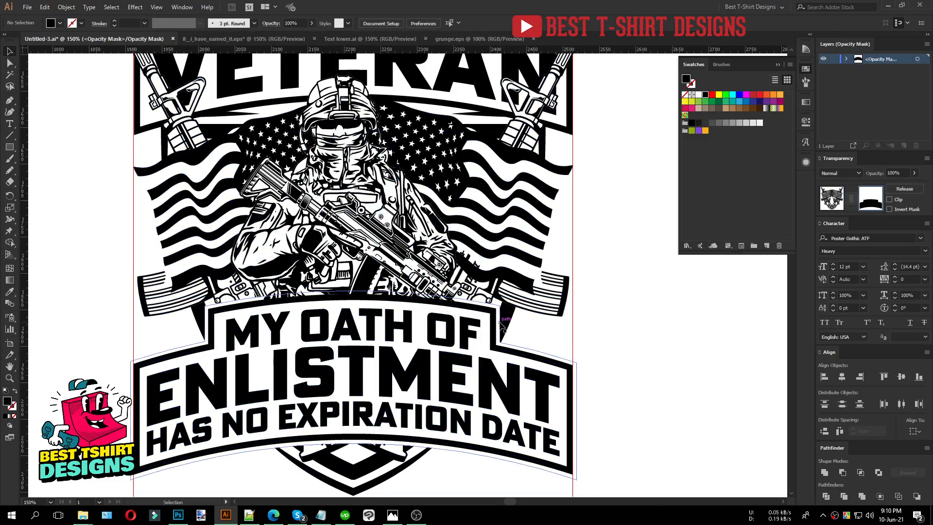
left_click(504, 329)
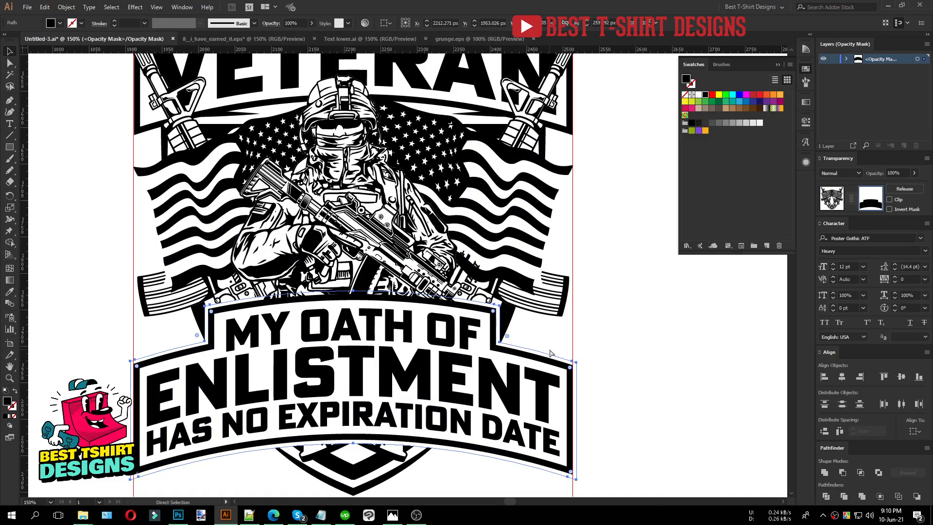
left_click(832, 197)
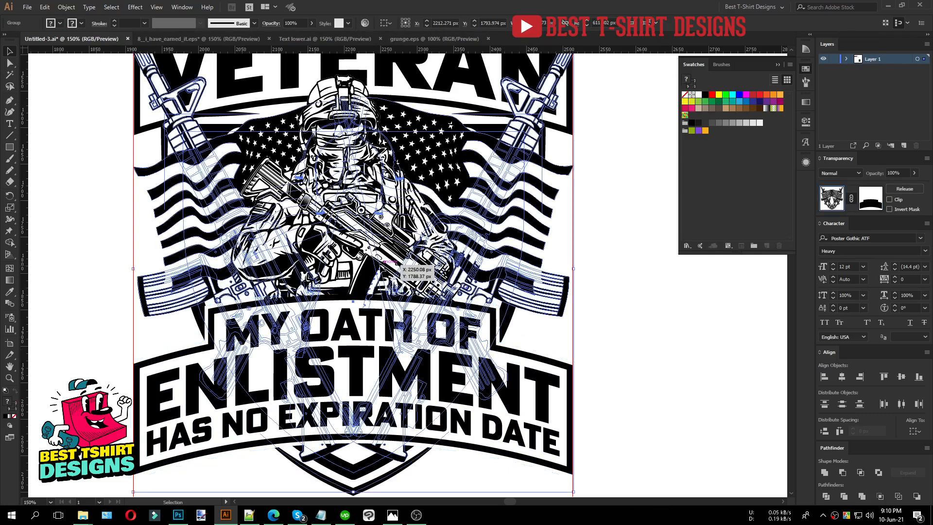
Replace the shape in the soldier group's opacity mask with the copied banner-shaped path, pasted in place, and return to the artwork.
left_click(384, 273)
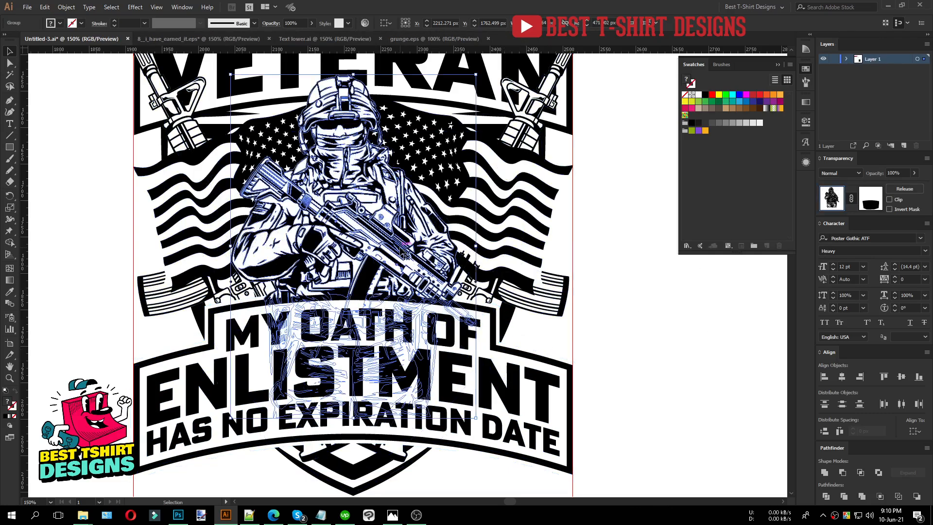
left_click(870, 197)
key("ctrl+a")
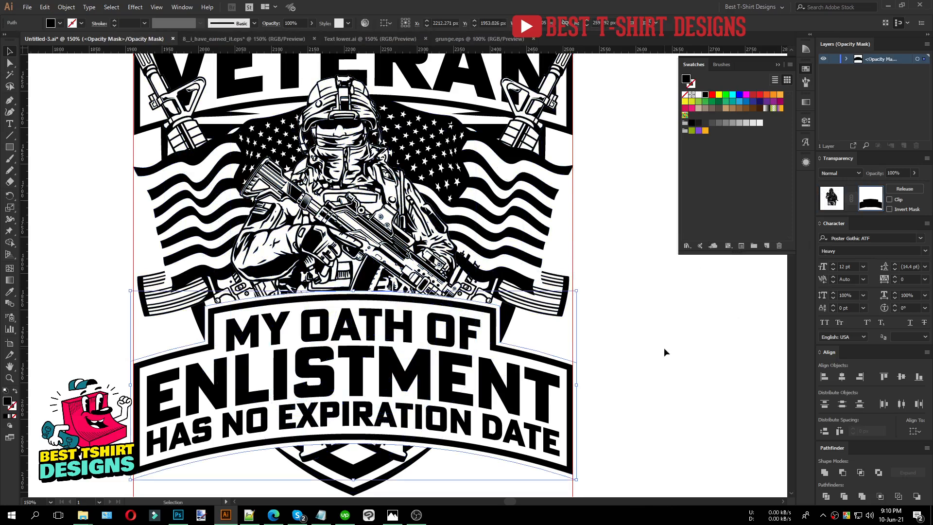
left_click(664, 349)
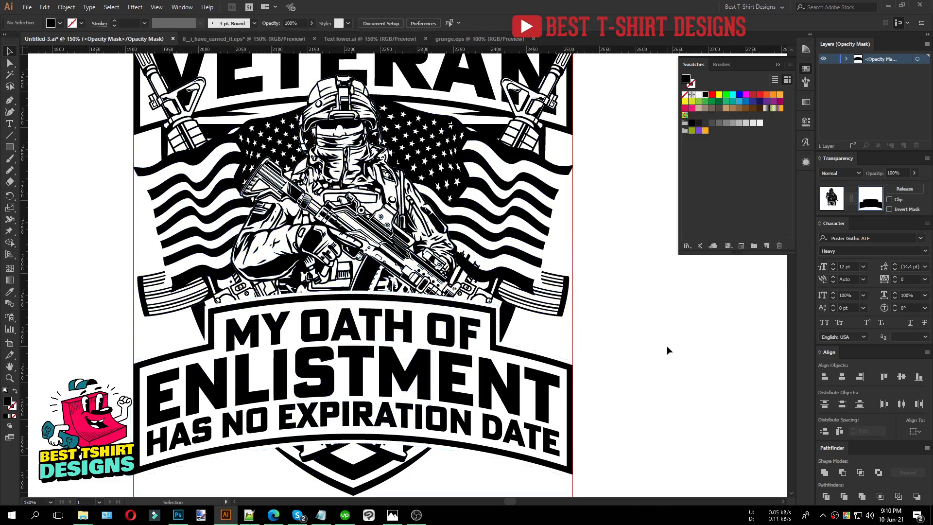
scroll(519, 315, "up", 2)
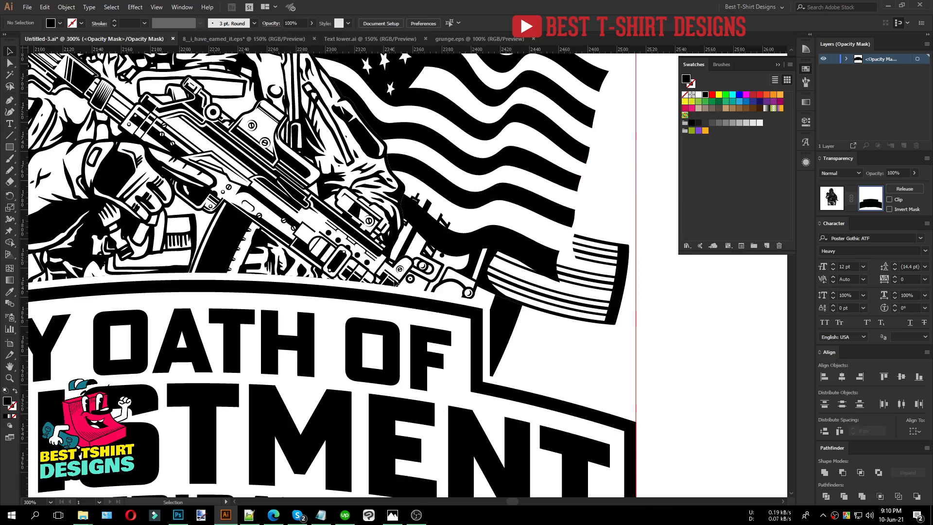
left_click(831, 199)
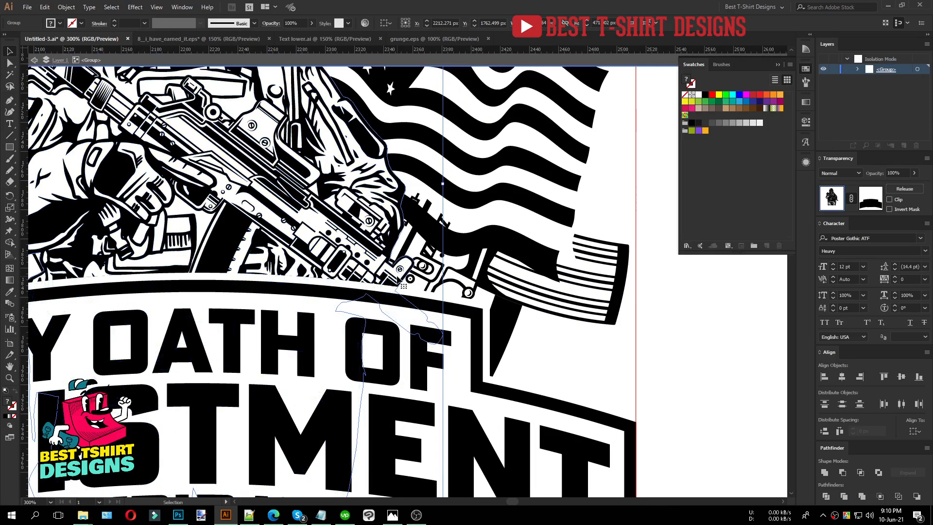
Isolate the soldier's inner artwork group and select all of its paths.
double_click(399, 286)
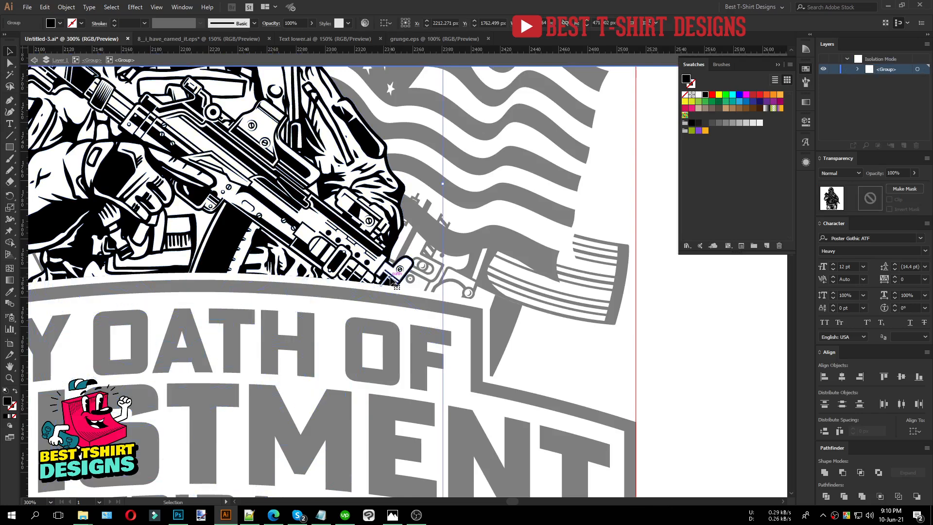
double_click(394, 286)
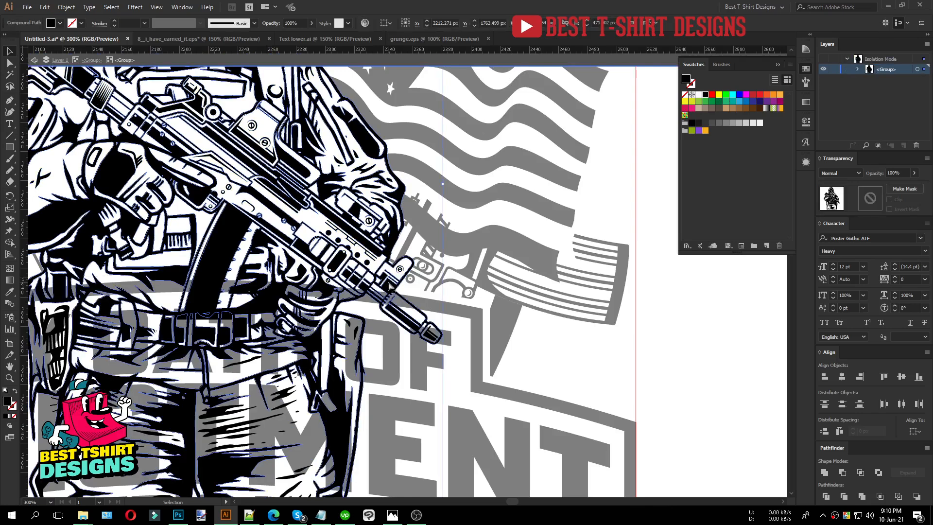
key("ctrl+a")
Apply Offset Path to the soldier artwork with a 5 px offset and Round joins, with the preview on.
key("ctrl+alt+o")
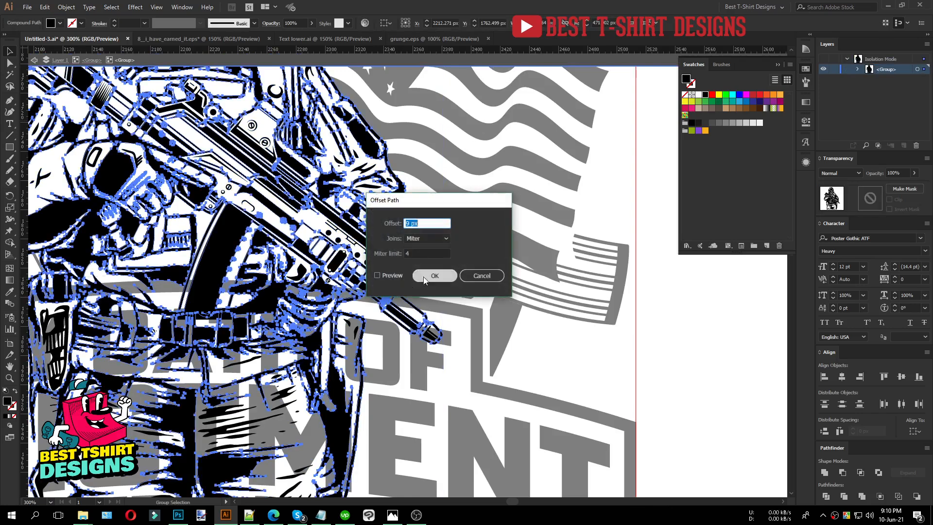
left_click(392, 275)
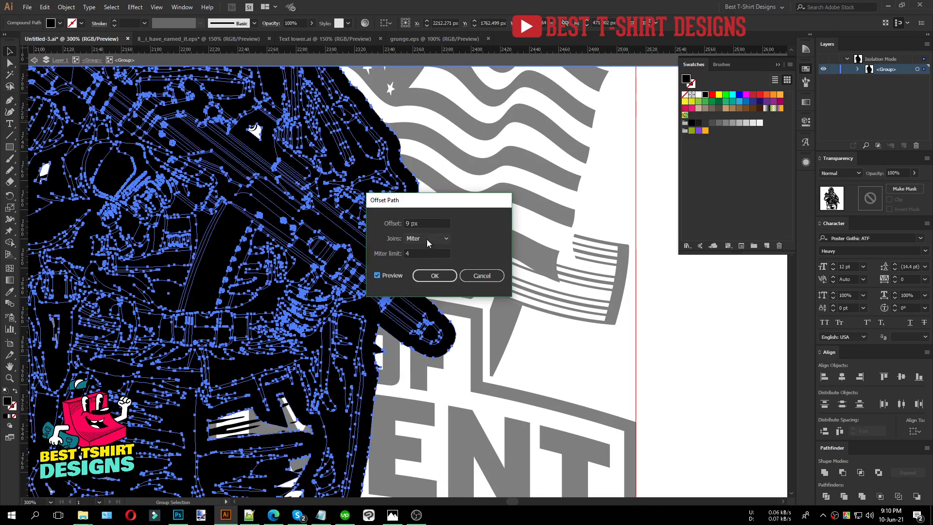
left_click(427, 239)
left_click(427, 255)
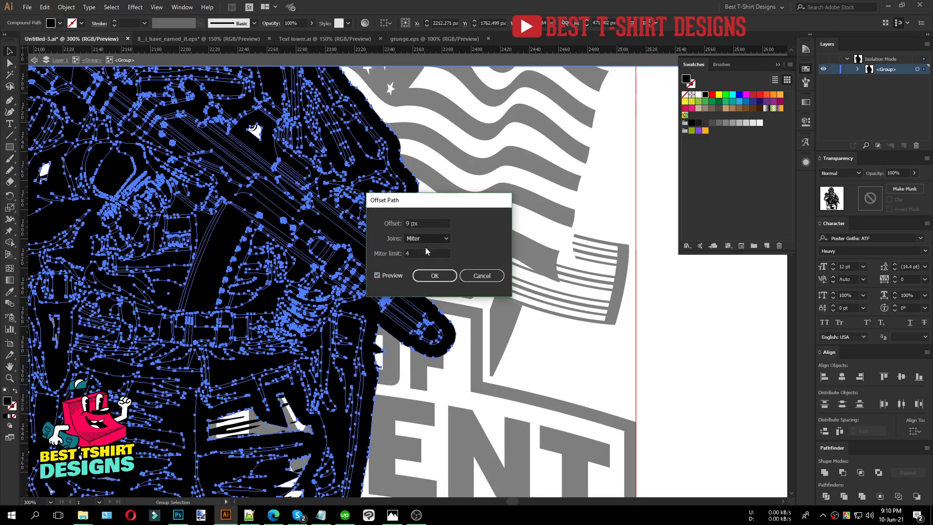
left_click(427, 222)
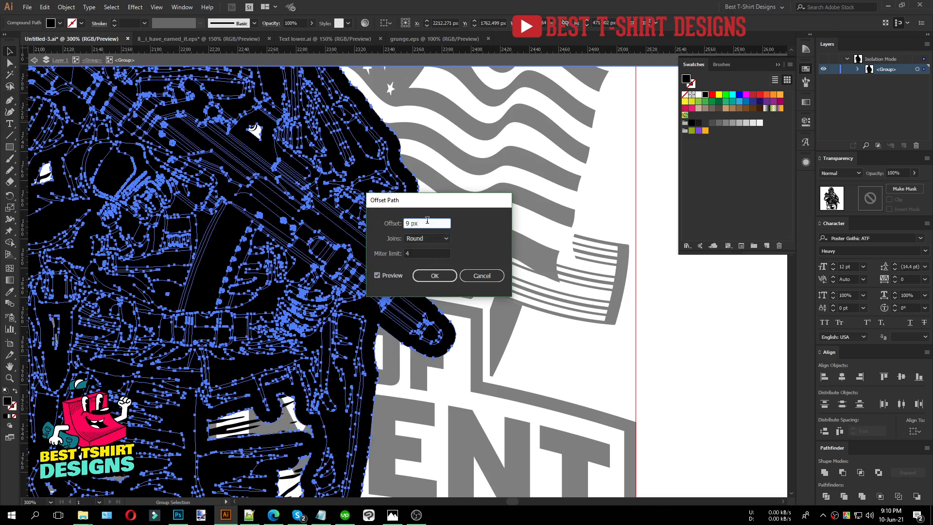
key("Down")
type("5")
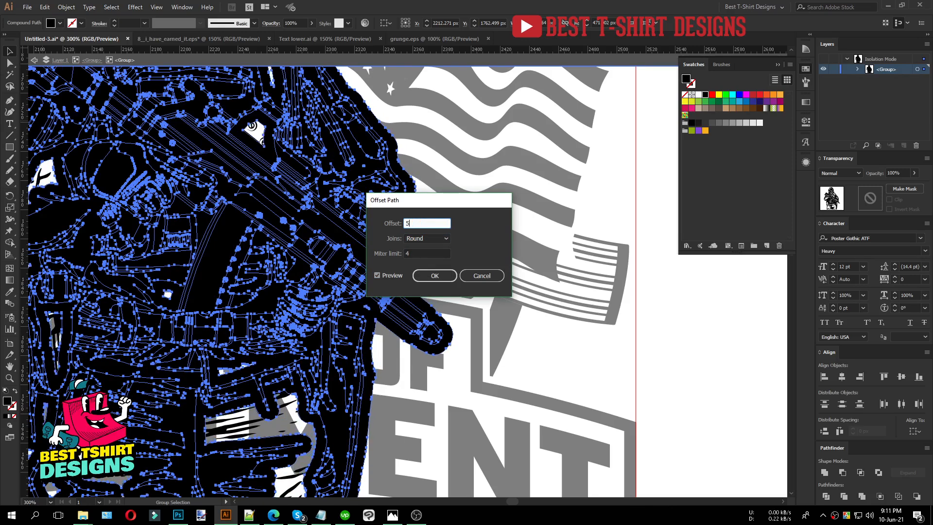
left_click(434, 254)
left_click(435, 276)
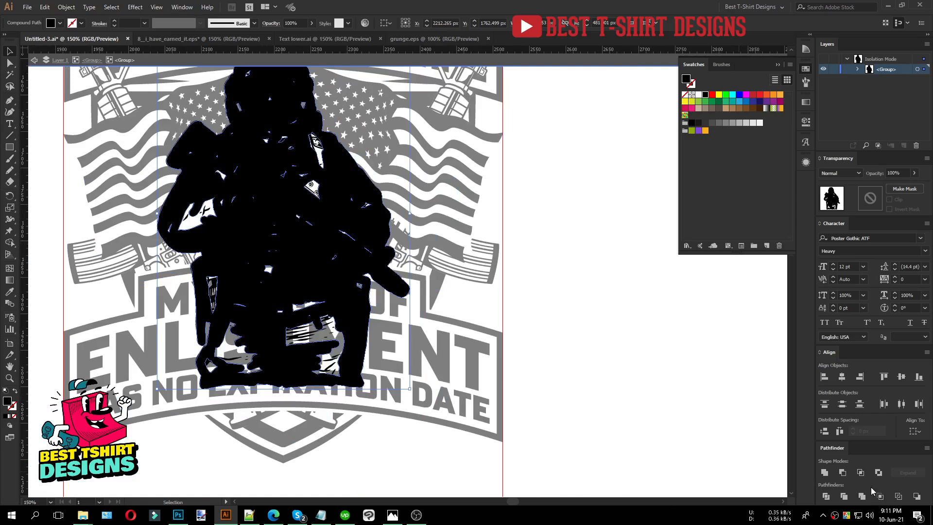
Merge the offset paths into one solid soldier silhouette and cut it out of the soldier group.
left_click(863, 498)
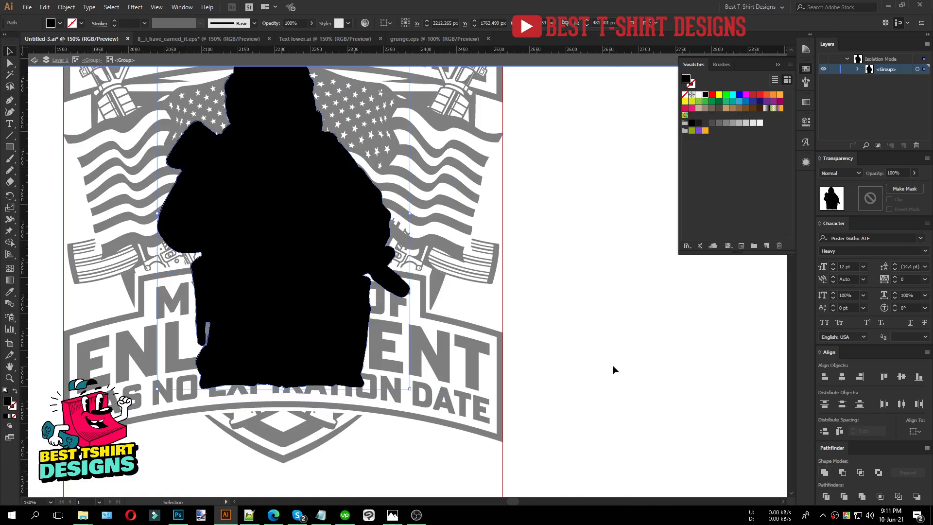
scroll(613, 366, "up", 2)
scroll(612, 370, "up", 2)
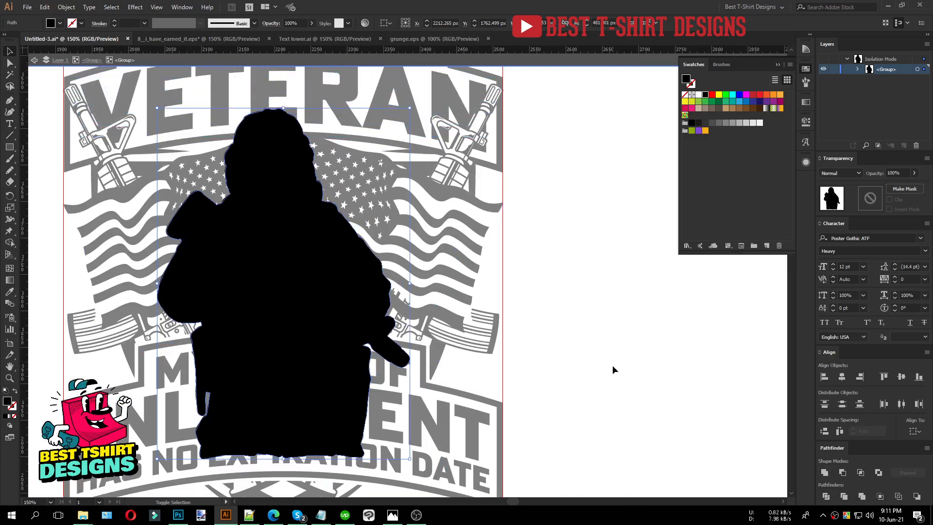
key("a")
key("Delete")
key("v")
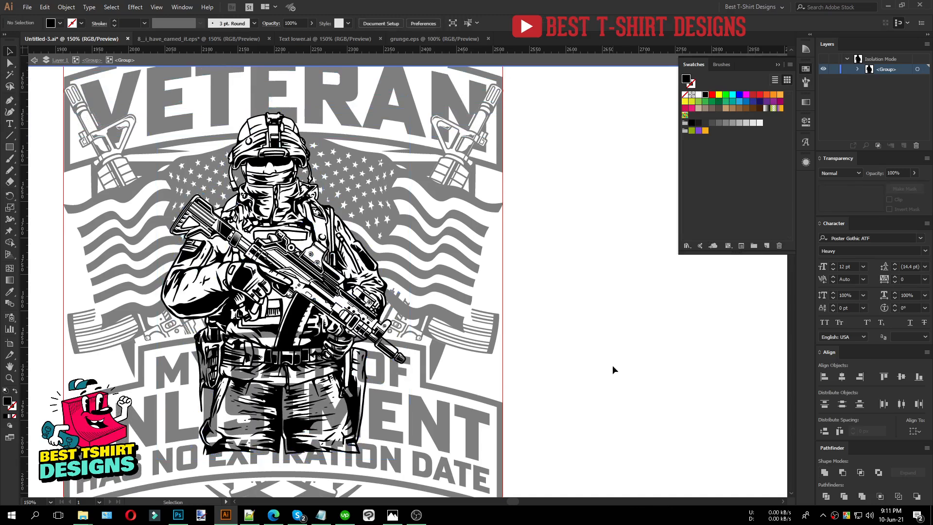
Leave isolation and paste the silhouette in place into the flags and rifles group's opacity mask to create a gap around the soldier.
double_click(592, 360)
left_click(416, 272)
left_click(873, 201)
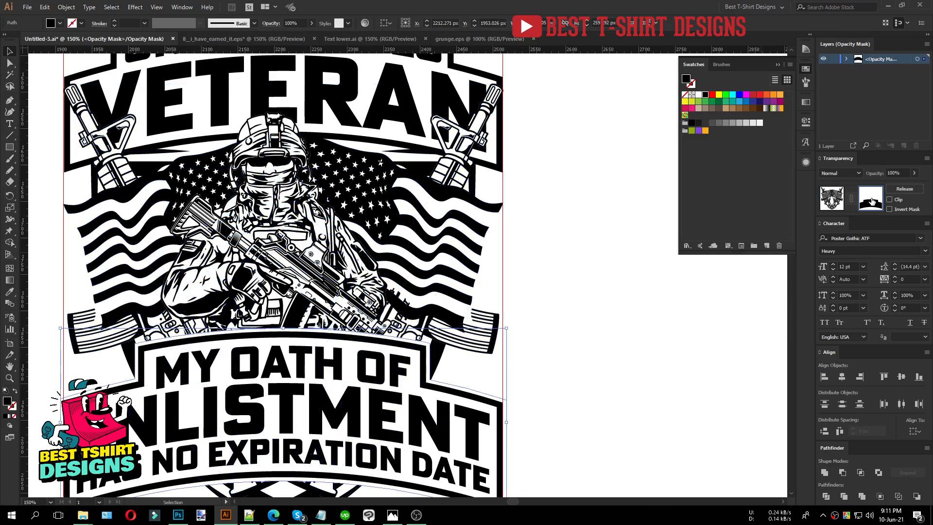
left_click(578, 331)
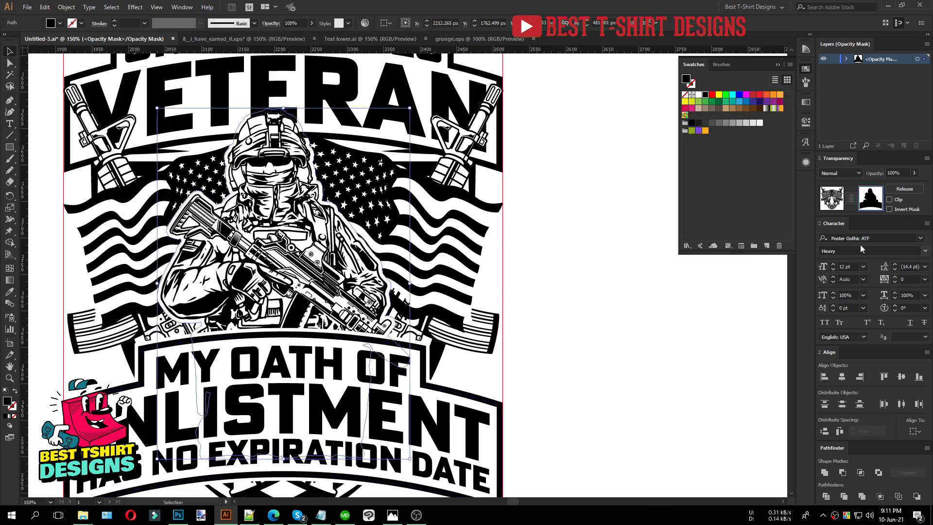
left_click(832, 198)
Open the soldier group's opacity mask and paste the silhouette in place inside it.
left_click(336, 287)
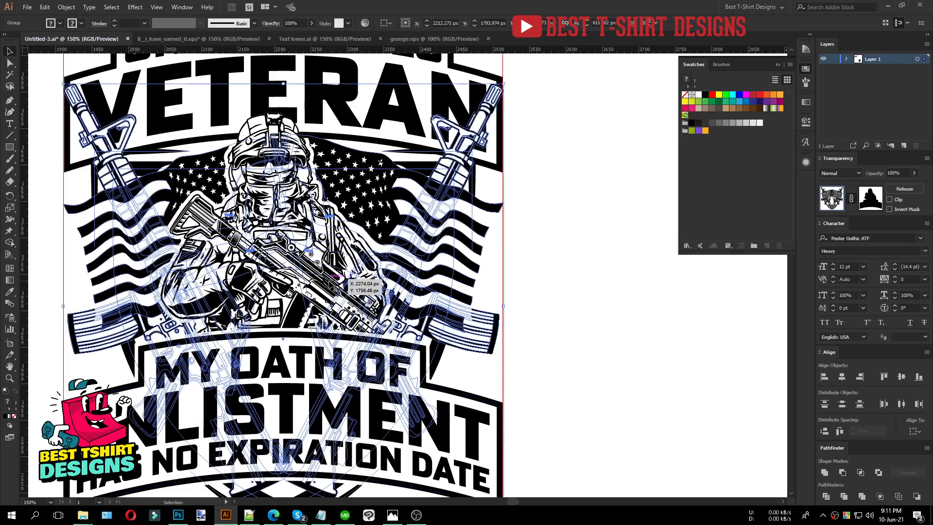
left_click(333, 290)
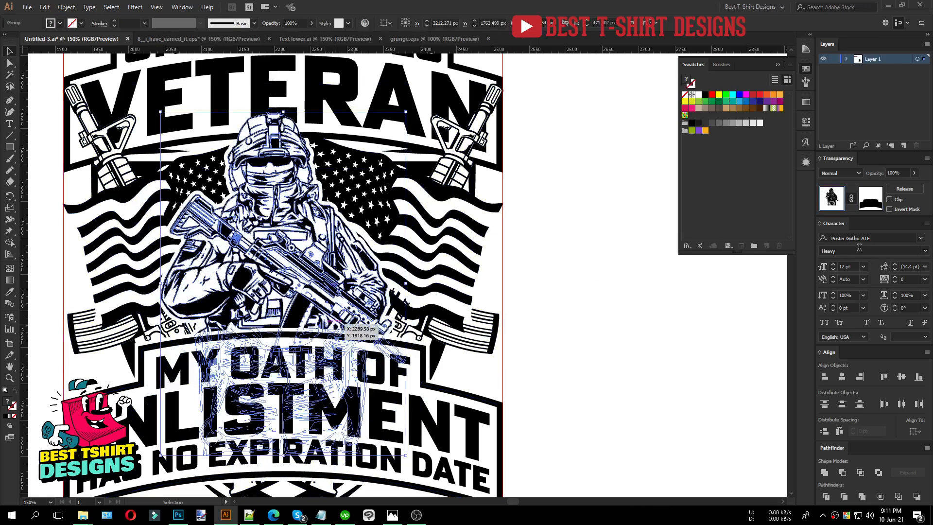
left_click(874, 203)
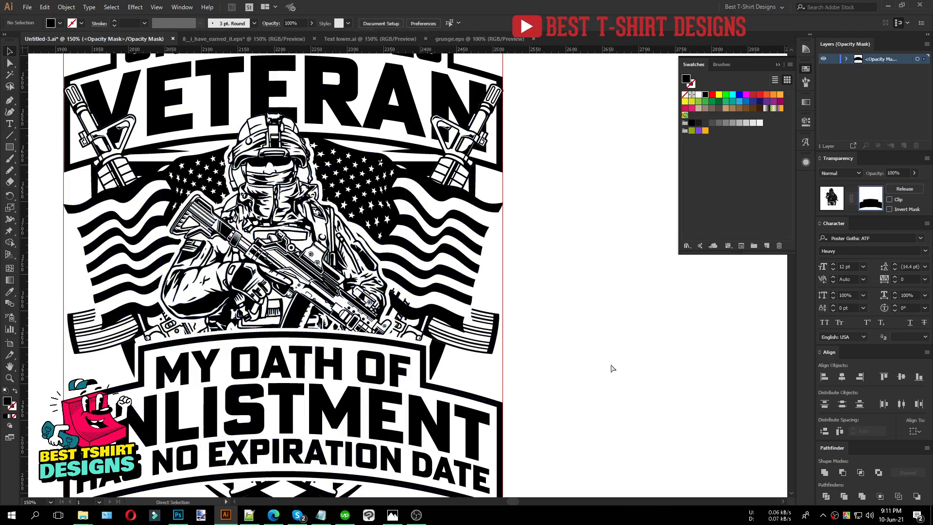
key("ctrl+f")
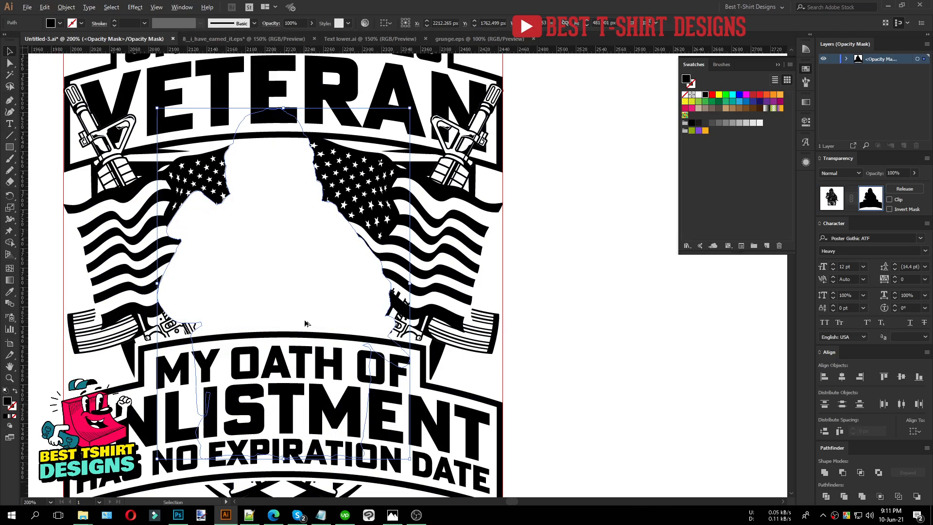
Remove the silhouette area above the banner from the soldier's mask with Shape Builder, using both the silhouette and banner shapes.
scroll(305, 314, "up", 1)
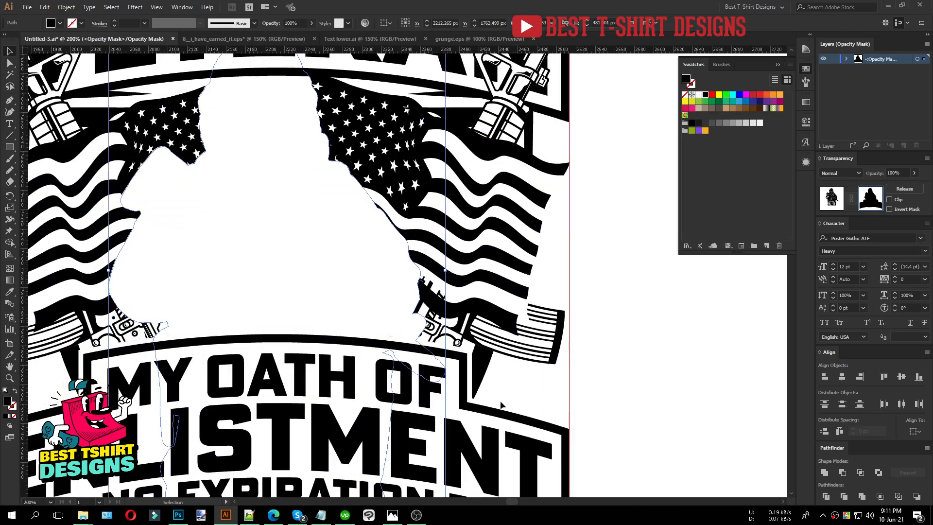
left_click(477, 411, "shift")
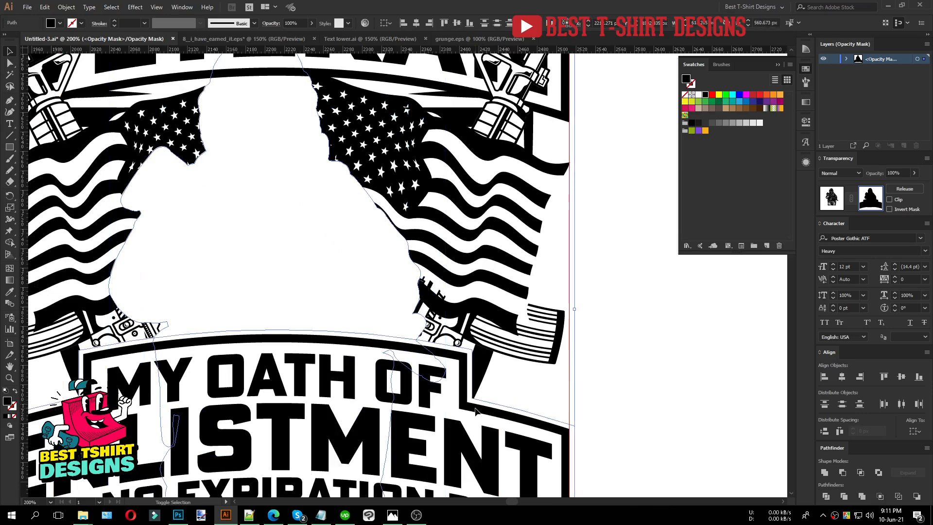
key("shift+m")
left_click_drag(392, 317, 418, 362)
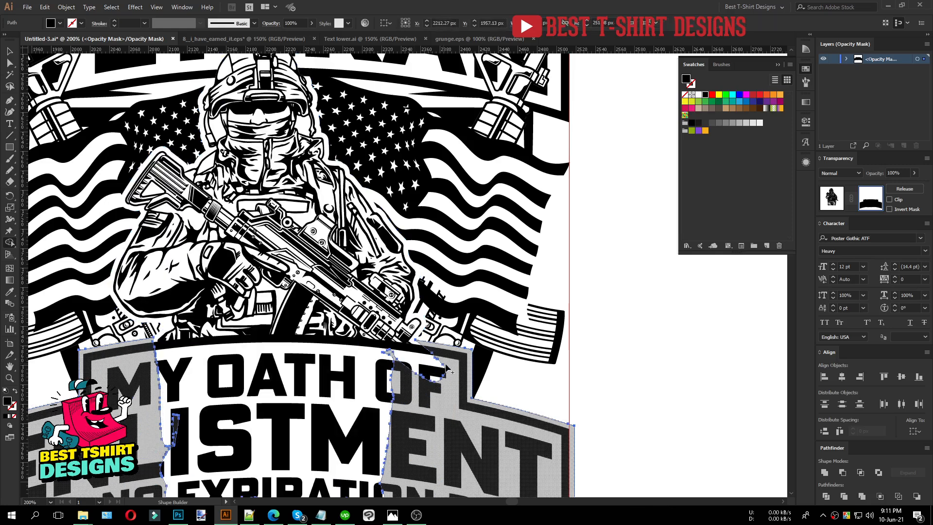
key("v")
left_click(625, 371)
Delete the middle mask piece where the silhouette overlaps the lower banner.
left_click(427, 358)
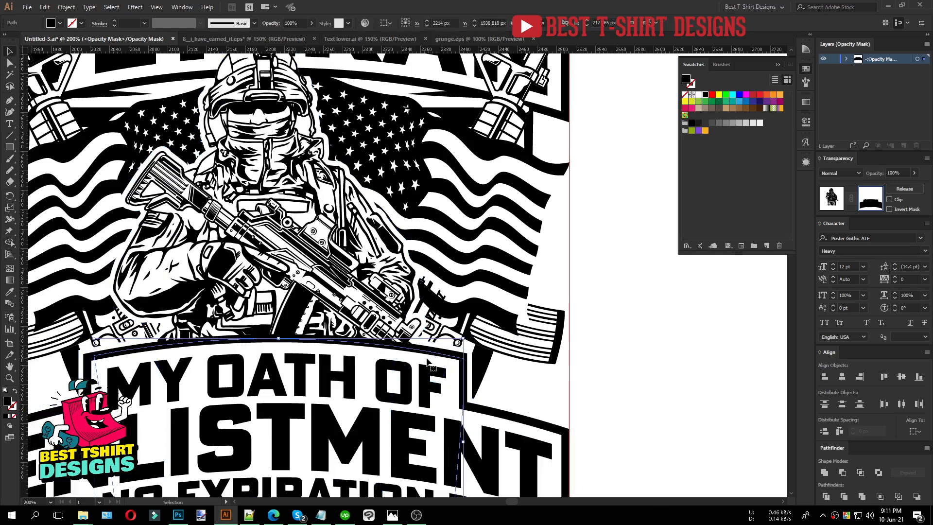
key("Delete")
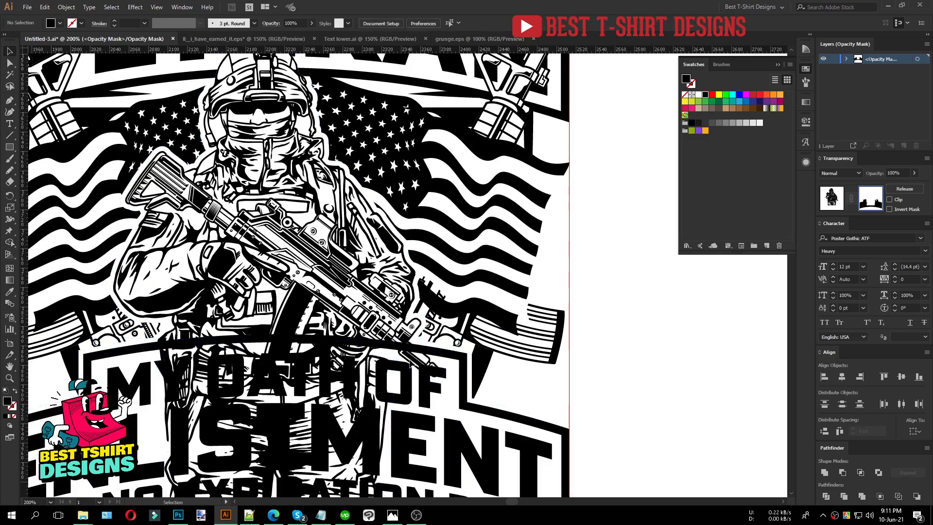
scroll(431, 366, "up", 2, "alt")
scroll(441, 346, "down", 1)
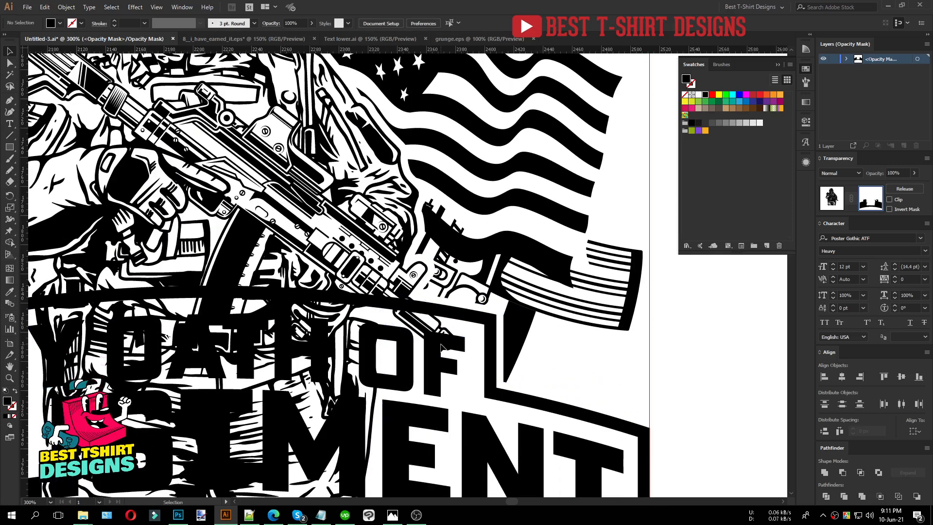
Draw a closed black Pen shape in the soldier's mask, following the banner's top edge and enclosing the lower body.
scroll(441, 346, "down", 1, "alt")
scroll(423, 326, "up", 2, "alt")
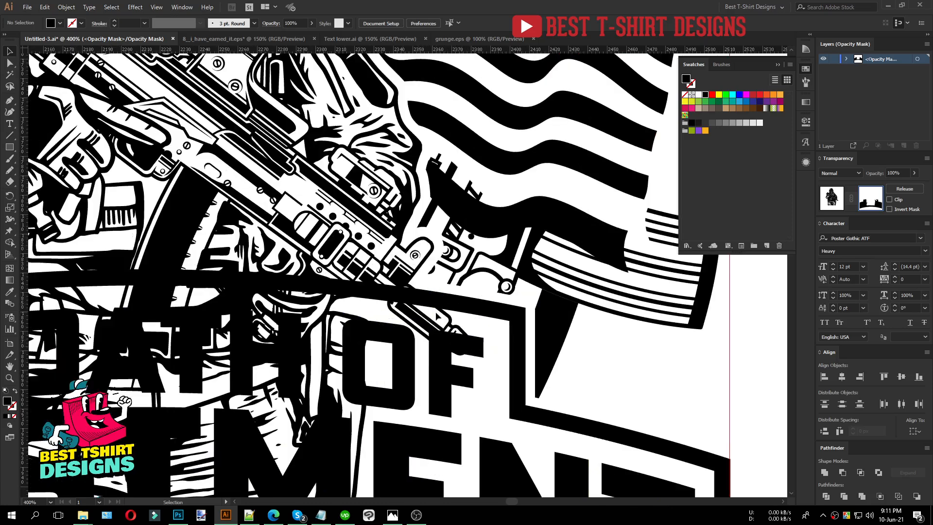
scroll(501, 302, "down", 1, "alt")
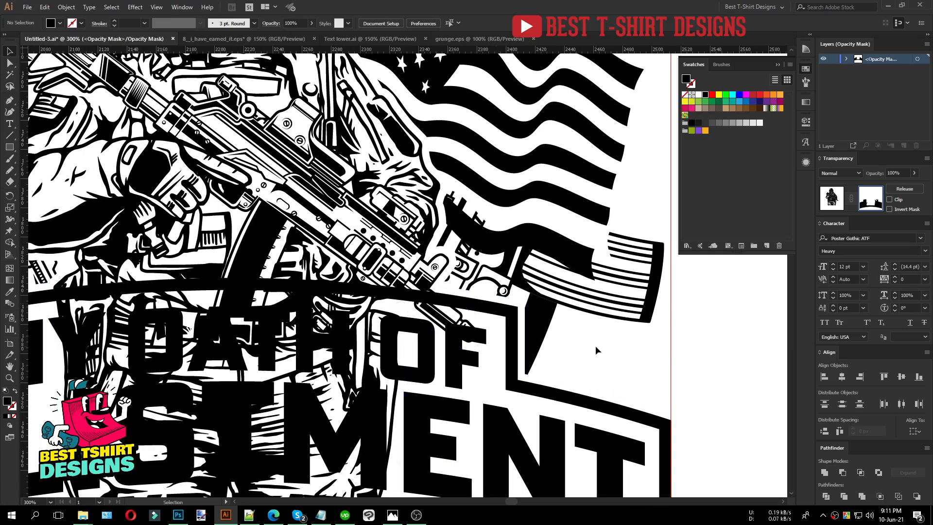
scroll(571, 348, "down", 1)
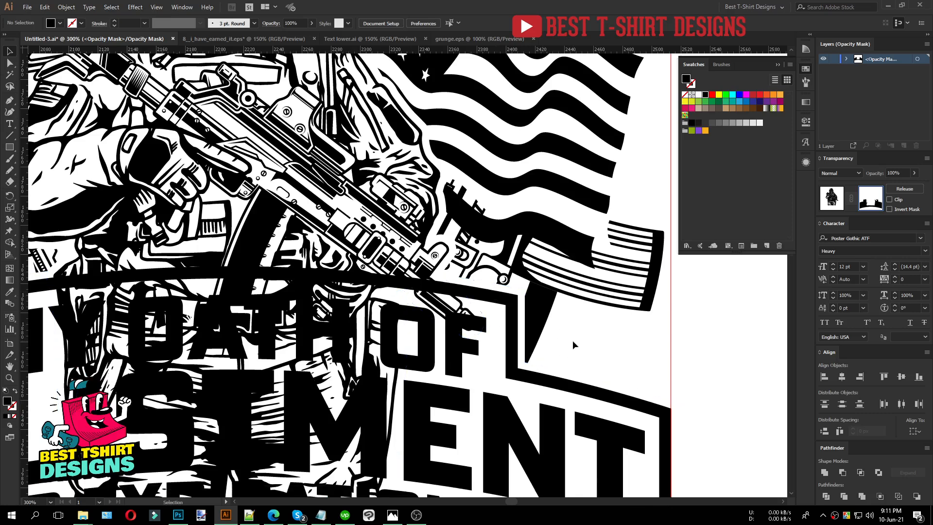
left_click(9, 101)
scroll(161, 281, "down", 1, "alt")
left_click(78, 275)
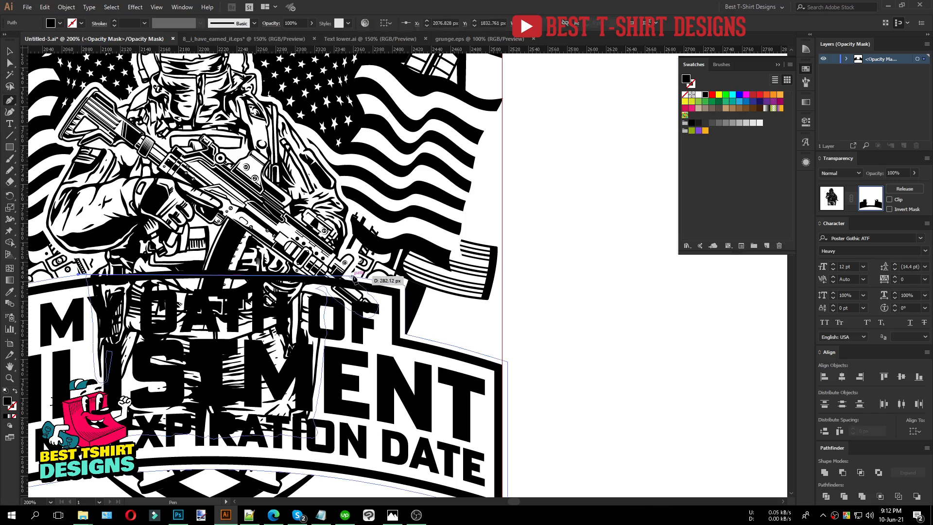
left_click(297, 273)
left_click_drag(297, 273, 341, 280)
left_click(296, 271)
left_click(312, 284)
left_click(331, 301)
left_click(335, 379)
left_click(331, 452)
left_click(220, 465)
left_click(53, 455)
left_click(65, 343)
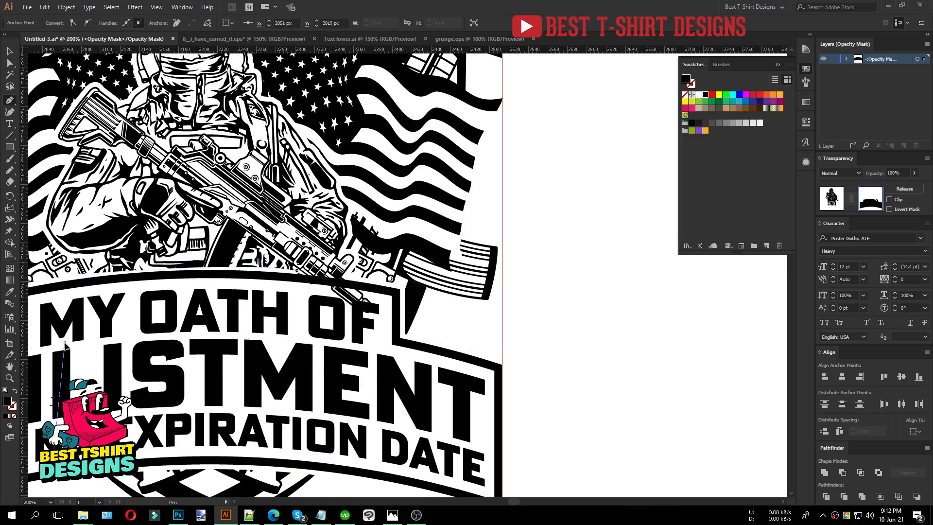
left_click(79, 275)
key("v")
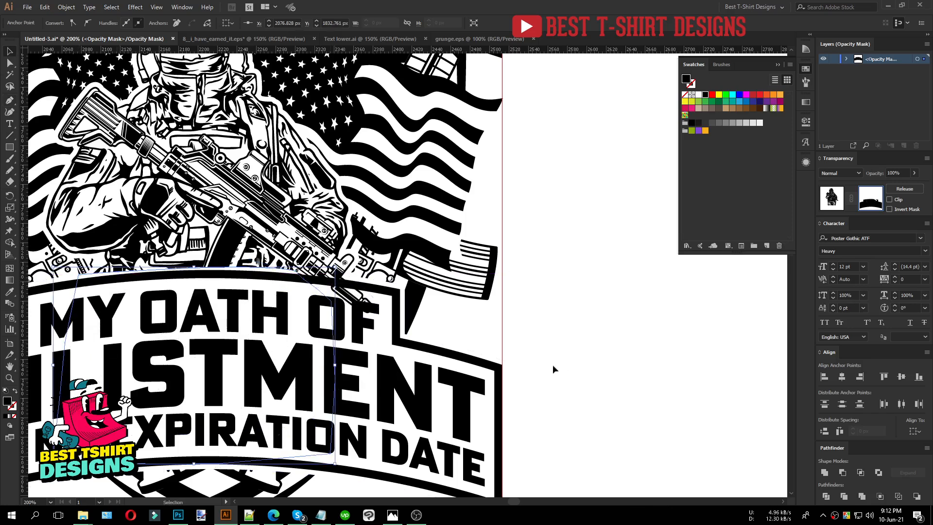
left_click(561, 365)
Leave the soldier's opacity mask and enter isolation mode on the soldier group.
scroll(562, 365, "down", 1)
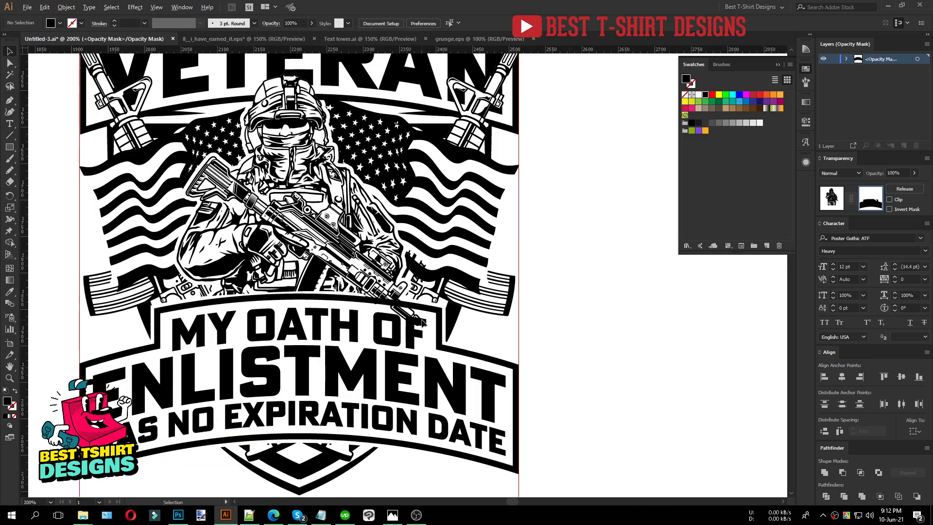
scroll(422, 322, "up", 1)
scroll(369, 299, "up", 2)
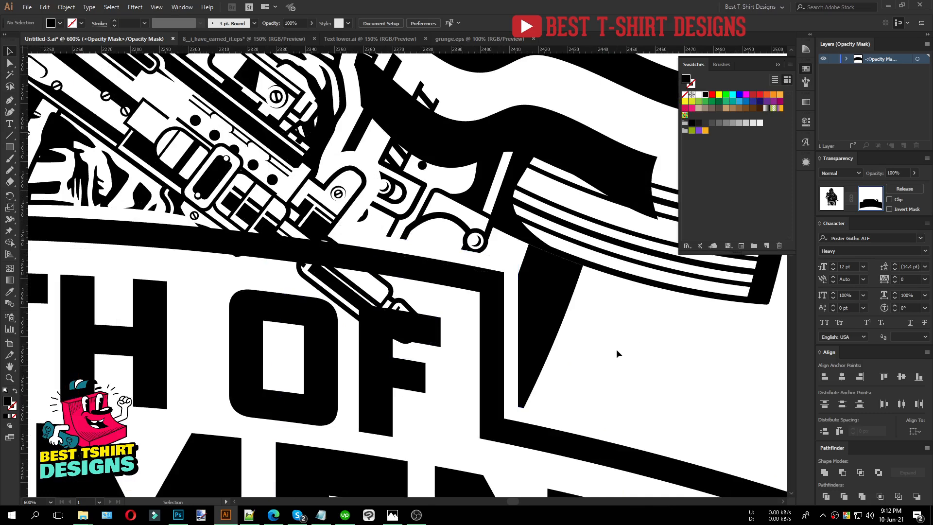
scroll(325, 253, "up", 1)
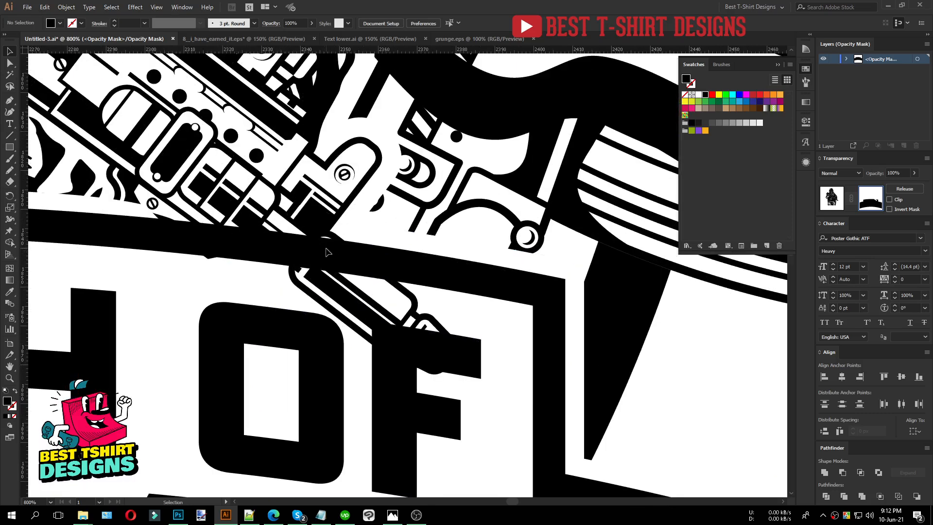
left_click(9, 102)
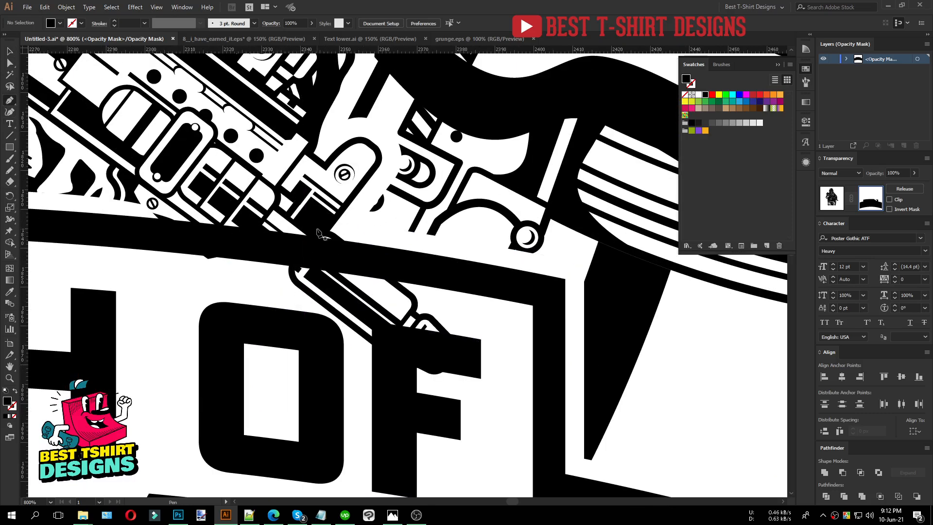
left_click(832, 200)
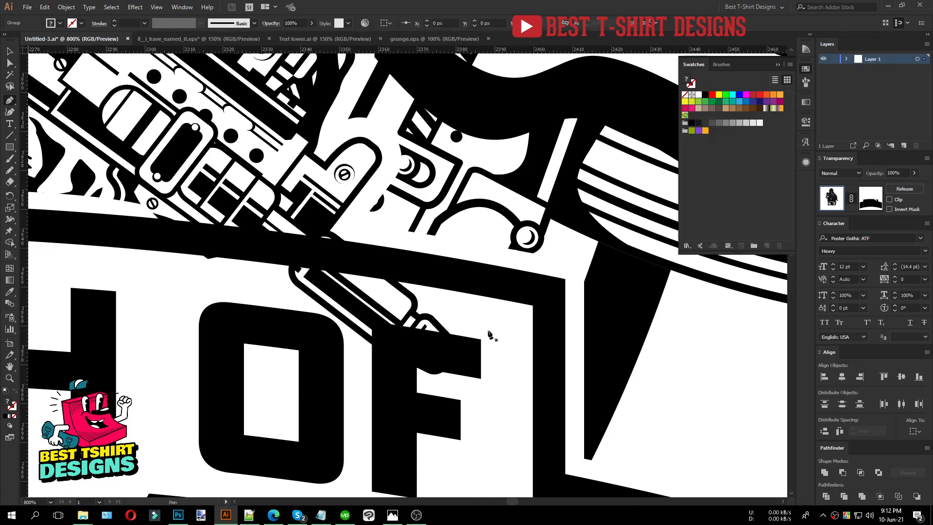
key("v")
double_click(422, 316)
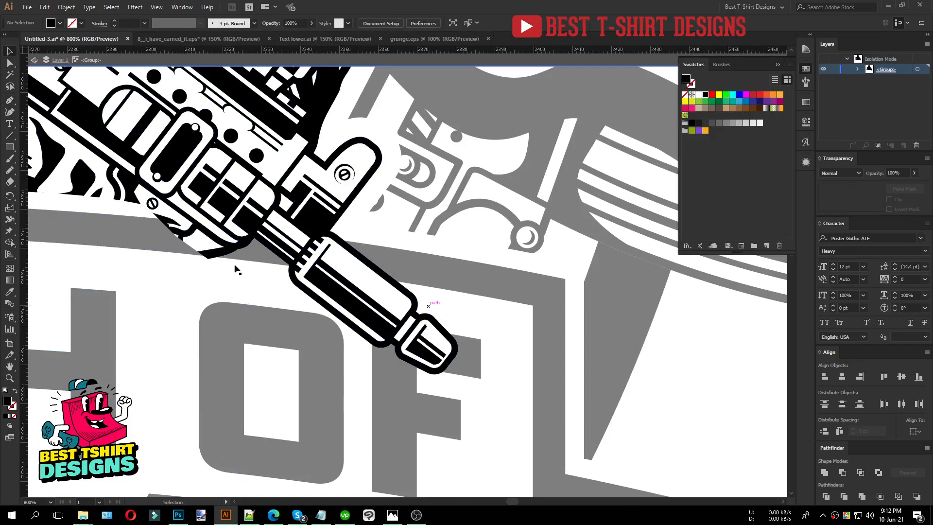
Draw a loose freehand Pencil shape around the rifle's muzzle and front sight, undoing the first attempt.
key("n")
mouse_move(381, 387)
left_mouse_down()
mouse_move(516, 394)
mouse_move(447, 222)
mouse_move(327, 171)
mouse_move(220, 213)
mouse_move(232, 328)
mouse_move(412, 427)
mouse_move(474, 428)
left_mouse_up()
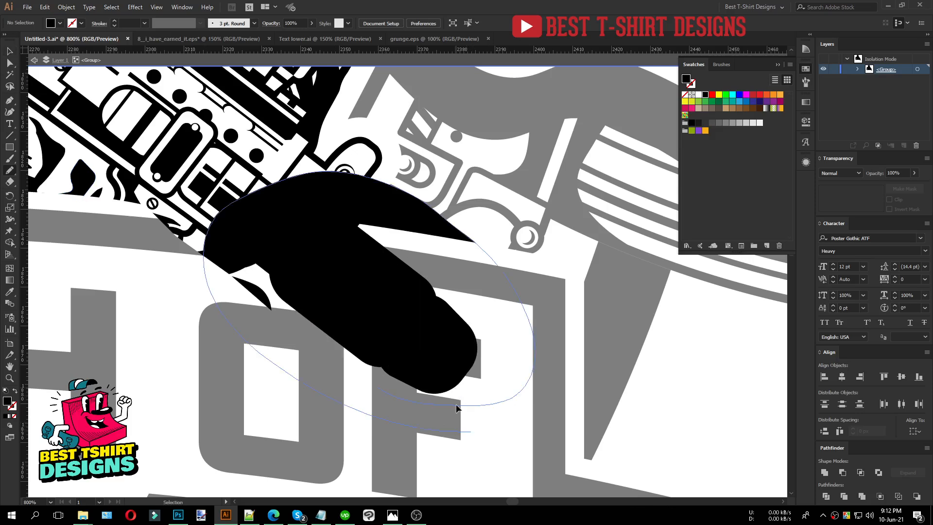
key("ctrl+z")
mouse_move(422, 456)
left_mouse_down()
mouse_move(538, 325)
mouse_move(424, 130)
mouse_move(268, 119)
mouse_move(144, 226)
mouse_move(308, 430)
mouse_move(462, 440)
left_mouse_up()
key("v")
Fill the freehand shape around the muzzle with red and send it behind the soldier artwork.
left_click(753, 95)
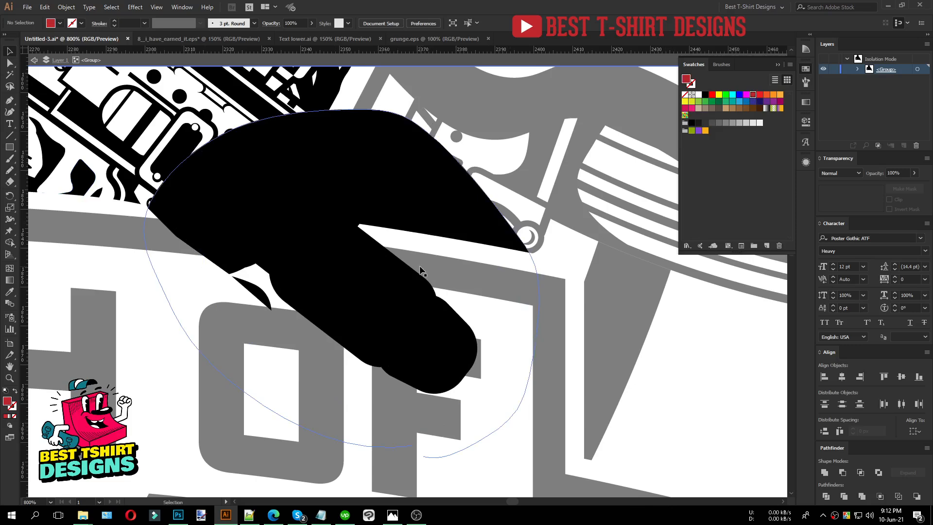
key("a")
left_click(339, 239)
key("v")
key("ctrl+minus")
scroll(413, 254, "down", 1)
key("Delete")
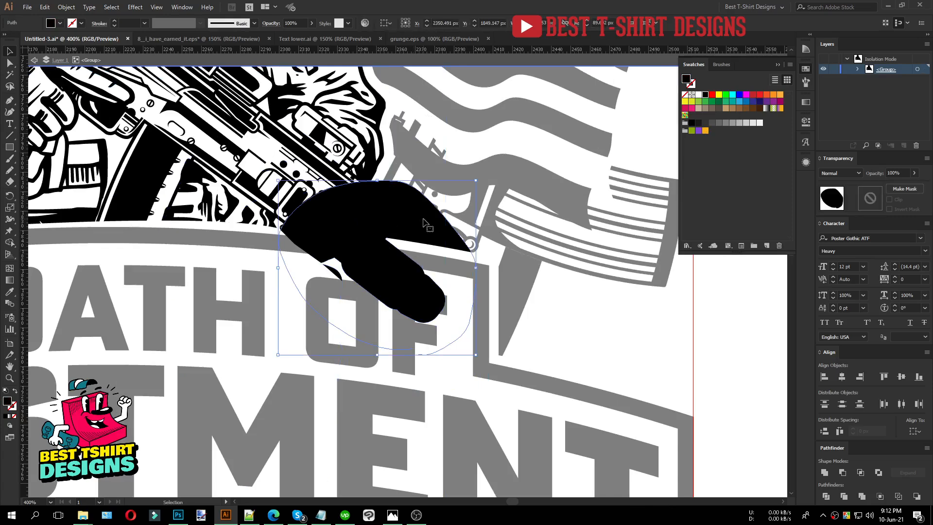
key("ctrl+z")
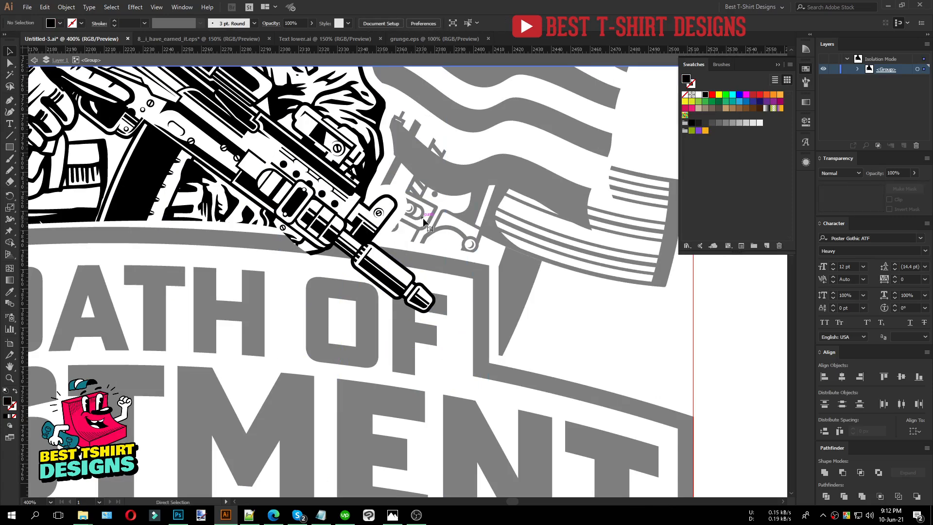
key("ctrl+shift+z")
left_click(753, 97)
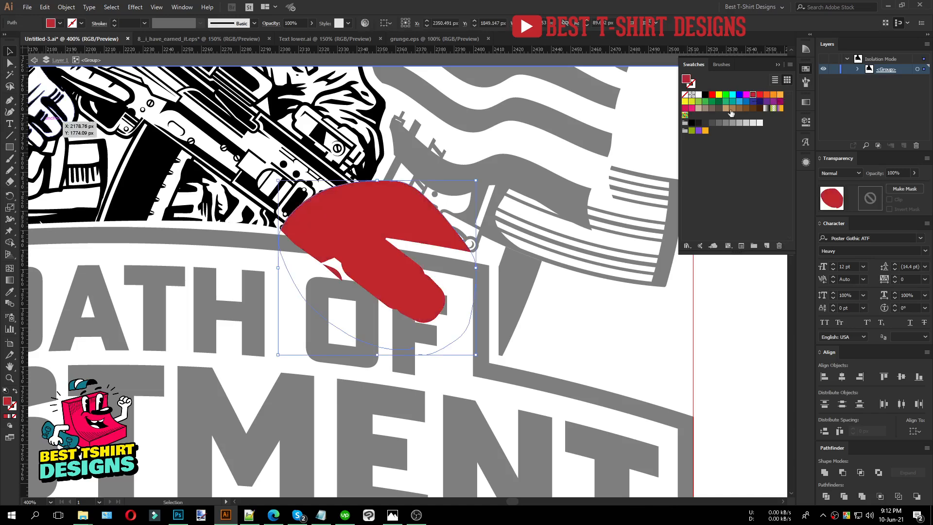
key("Delete")
key("ctrl+z")
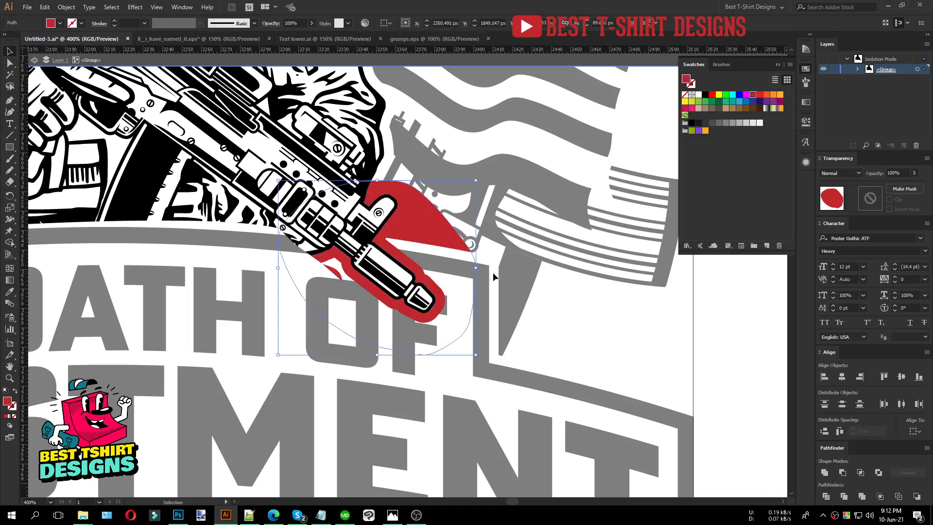
Remove the red area outside the rifle's outline with Shape Builder, using both the freehand shape and the soldier artwork.
left_click(415, 279, "shift")
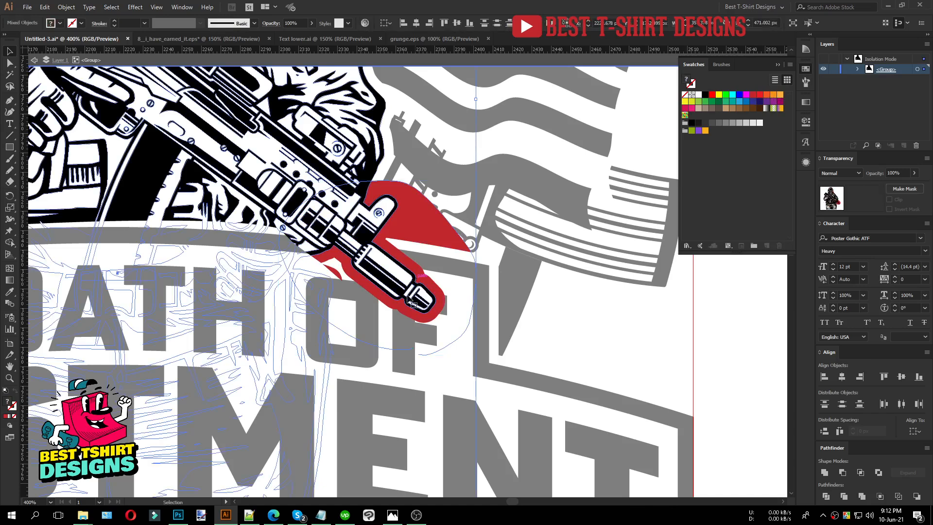
key("shift+m")
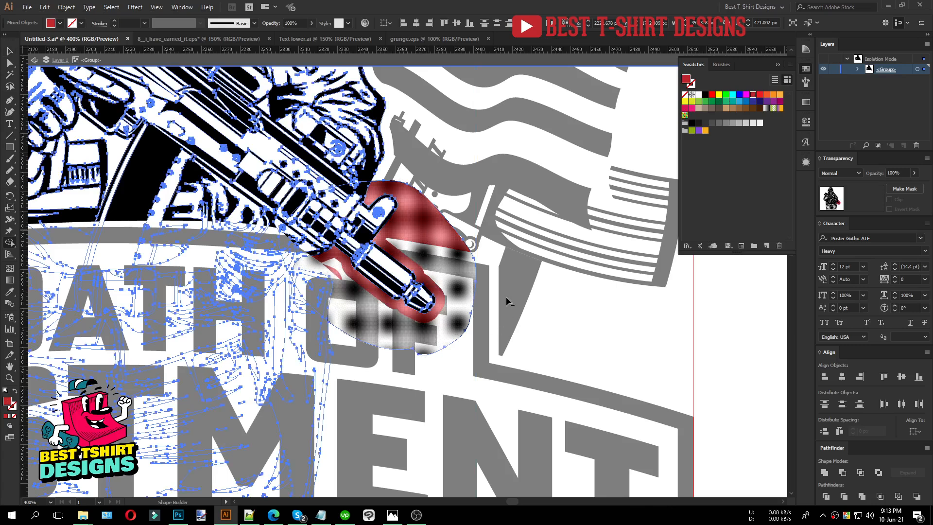
left_click(430, 247, "alt")
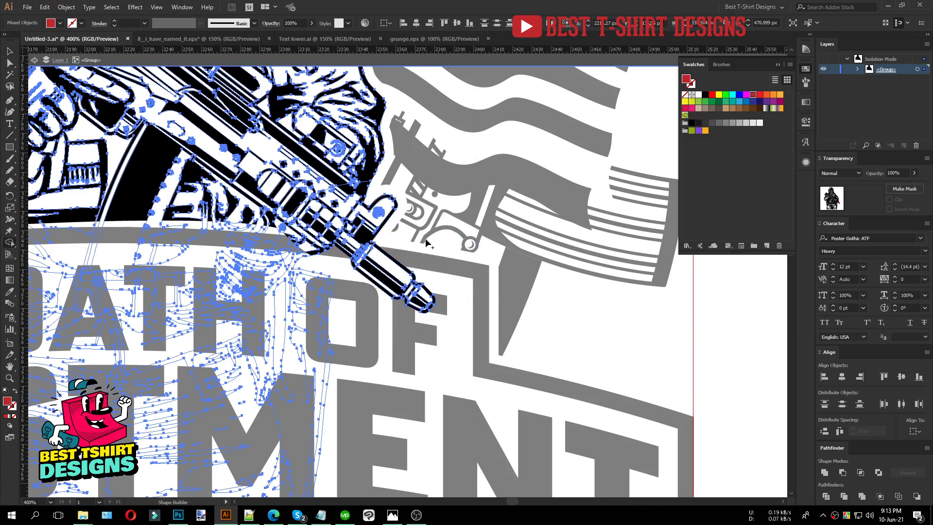
key("v")
key("ctrl+shift+a")
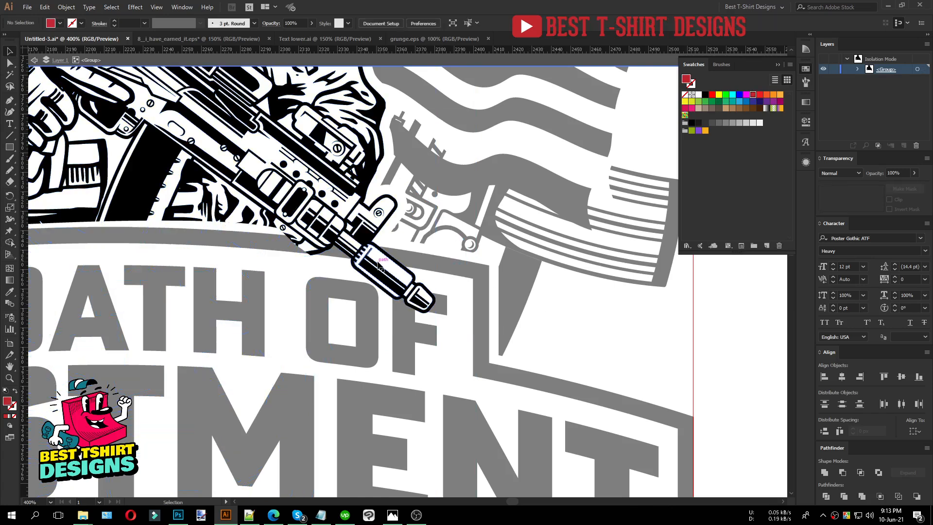
Cut the remaining red muzzle-shaped path from the soldier group and leave isolation mode.
left_click(382, 267)
left_click(858, 69)
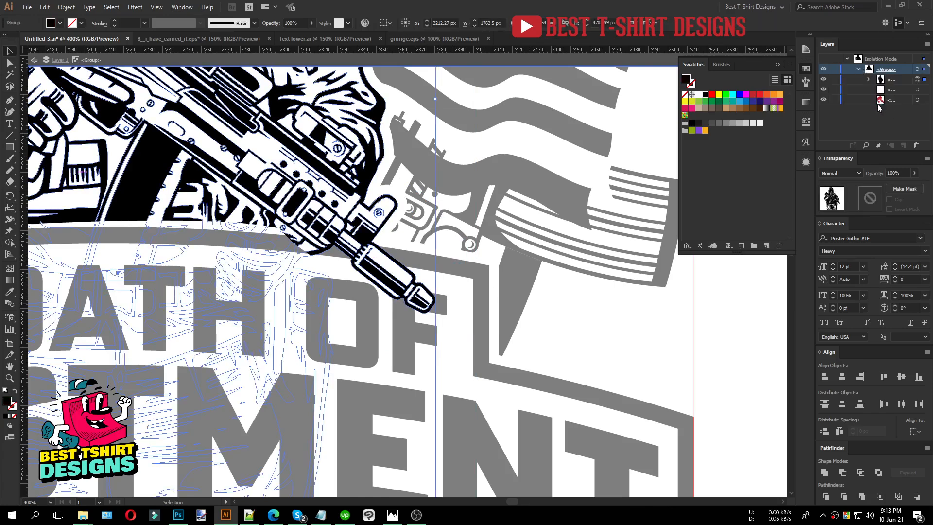
left_click(918, 101)
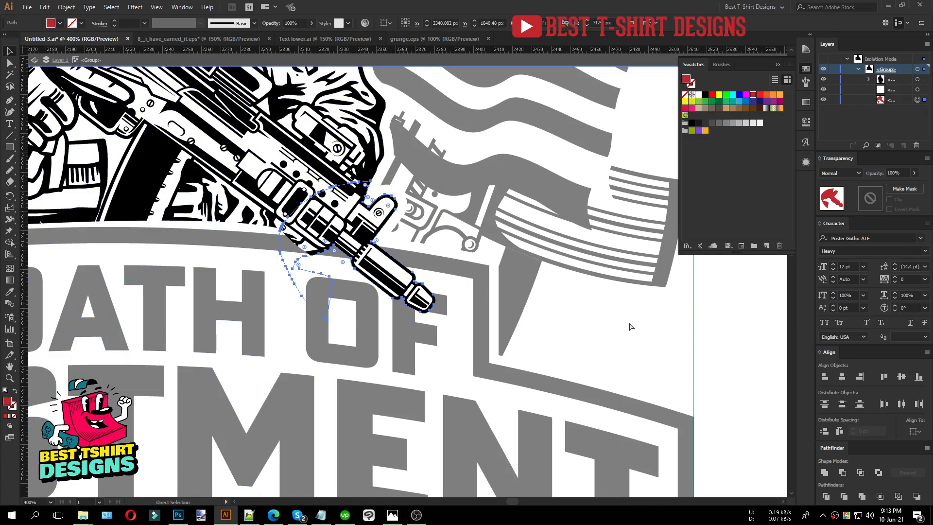
key("Delete")
key("ctrl+minus")
key("ctrl+minus")
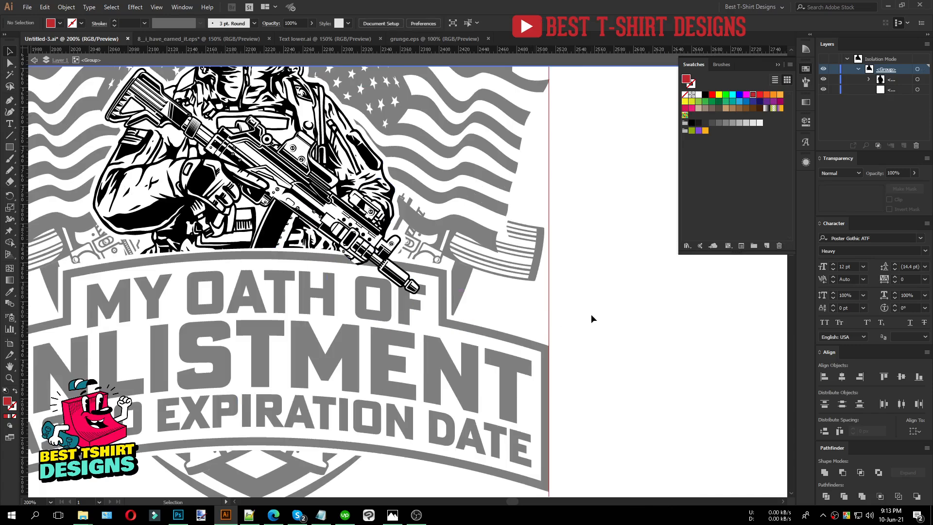
double_click(591, 318)
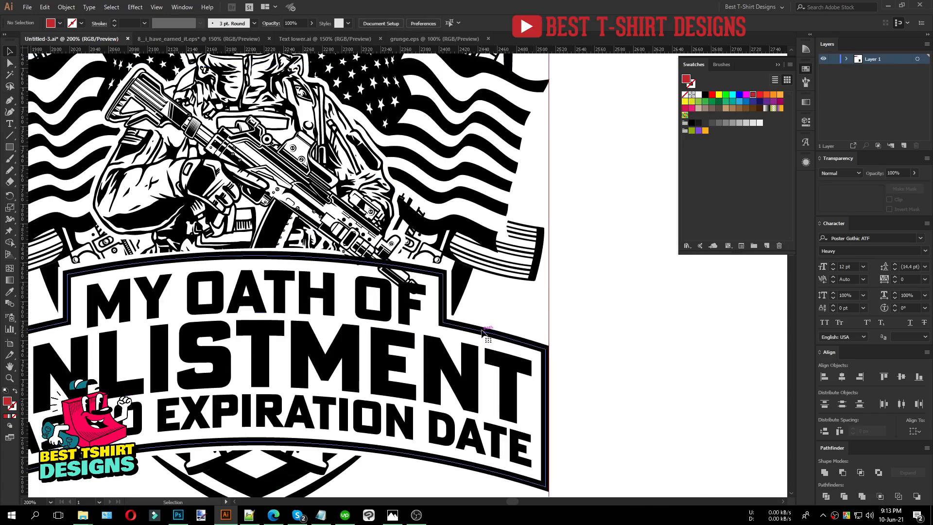
Open the lower banner group's opacity mask, paste the muzzle shape in place inside it, and fill it black.
left_click(482, 332)
double_click(869, 198)
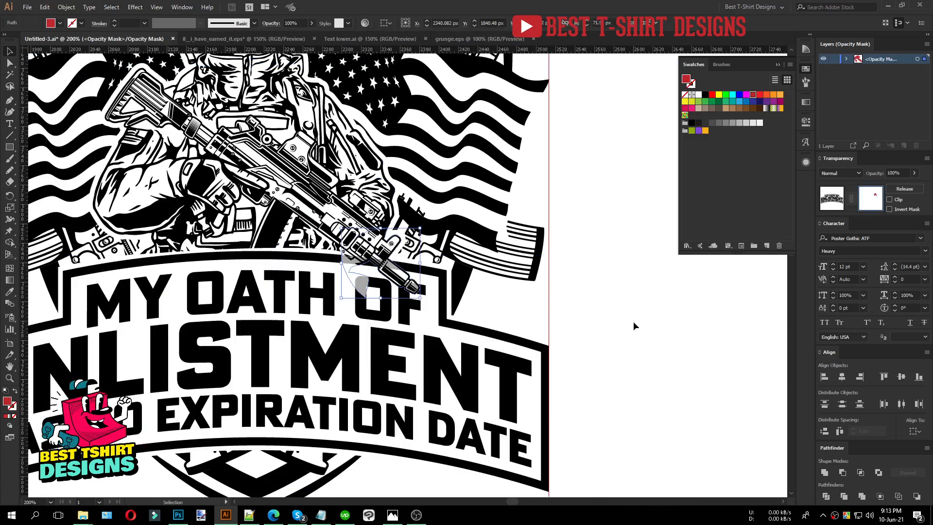
scroll(430, 284, "up", 2)
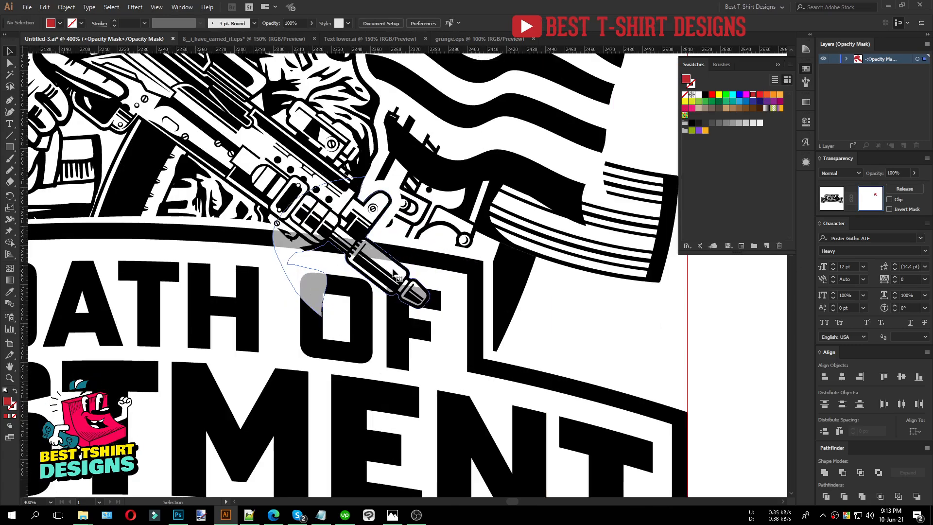
left_click(395, 274)
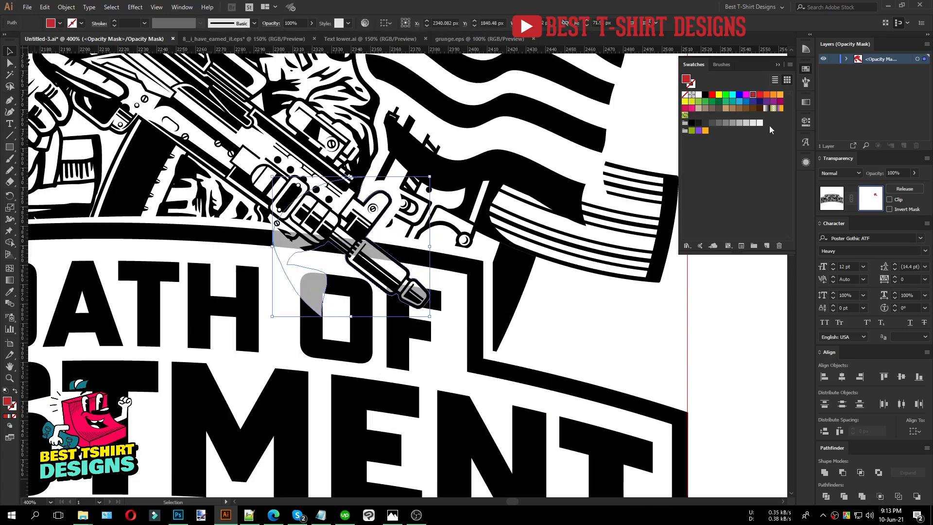
left_click(705, 94)
Erase the excess part of the mask shape below the handguard and over the letter O, and leave the opacity mask.
key("shift+e")
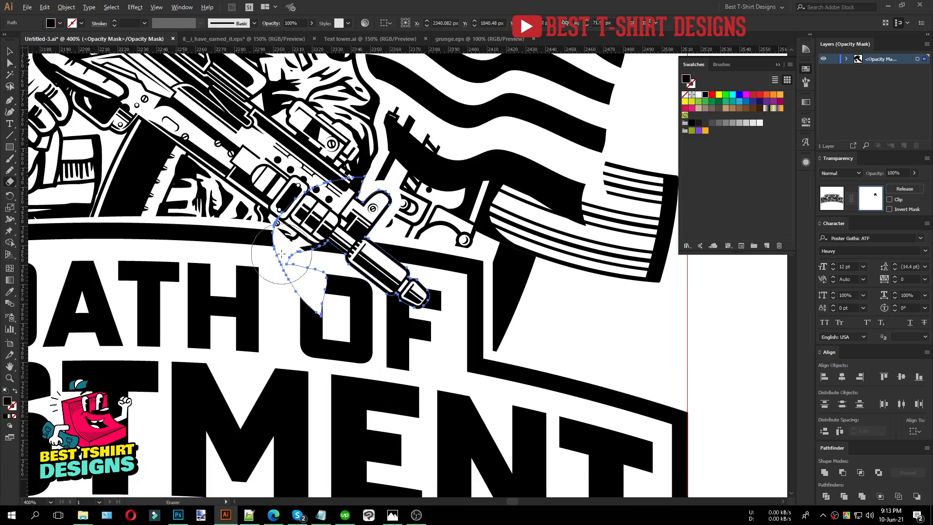
scroll(307, 228, "up", 1)
mouse_move(266, 241)
left_mouse_down()
mouse_move(300, 270)
mouse_move(322, 343)
left_mouse_up()
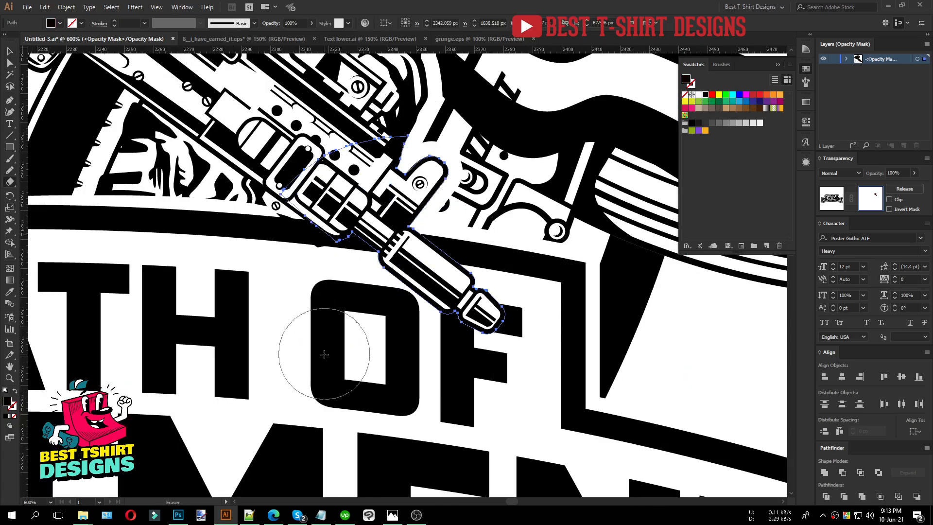
key("v")
left_click(332, 264)
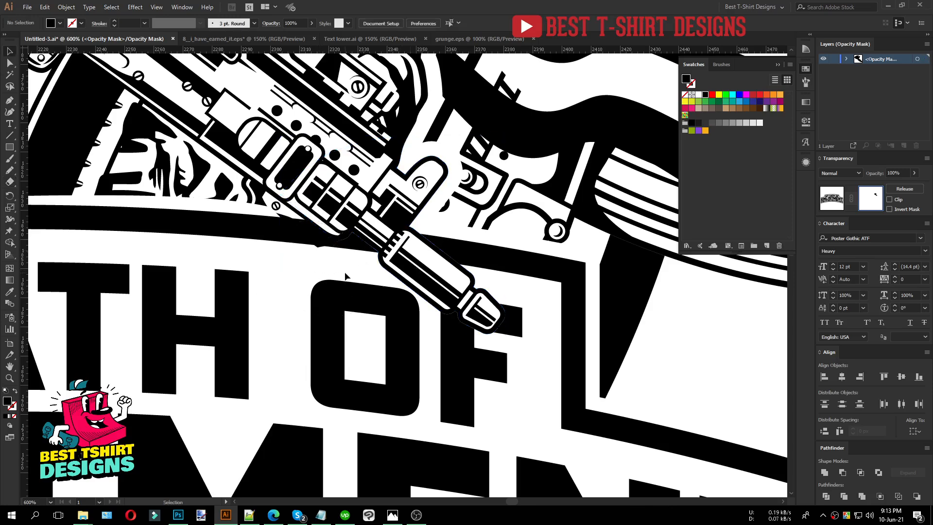
scroll(350, 269, "down", 4)
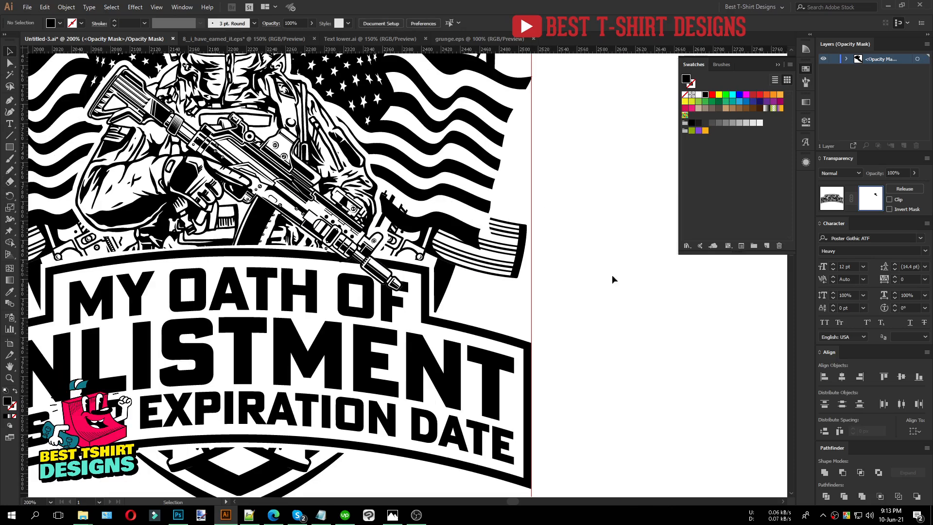
left_click(832, 198)
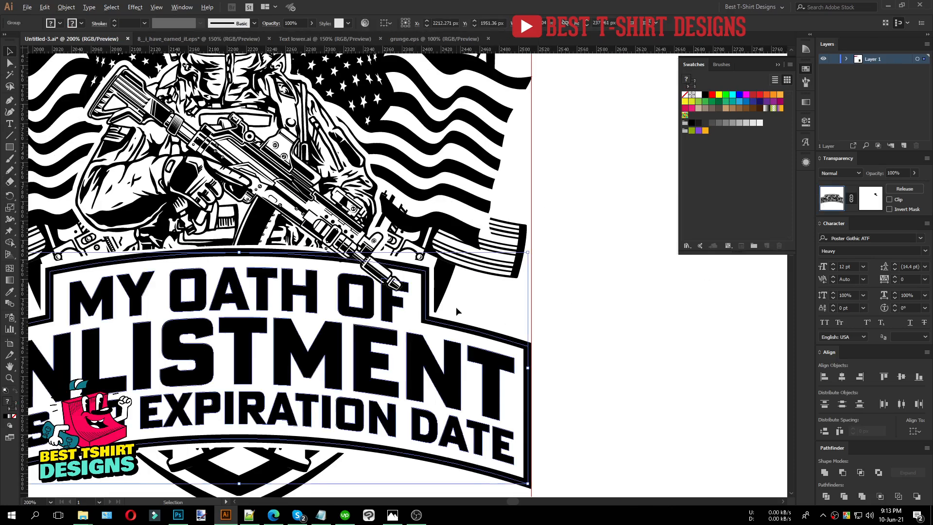
scroll(456, 307, "down", 1)
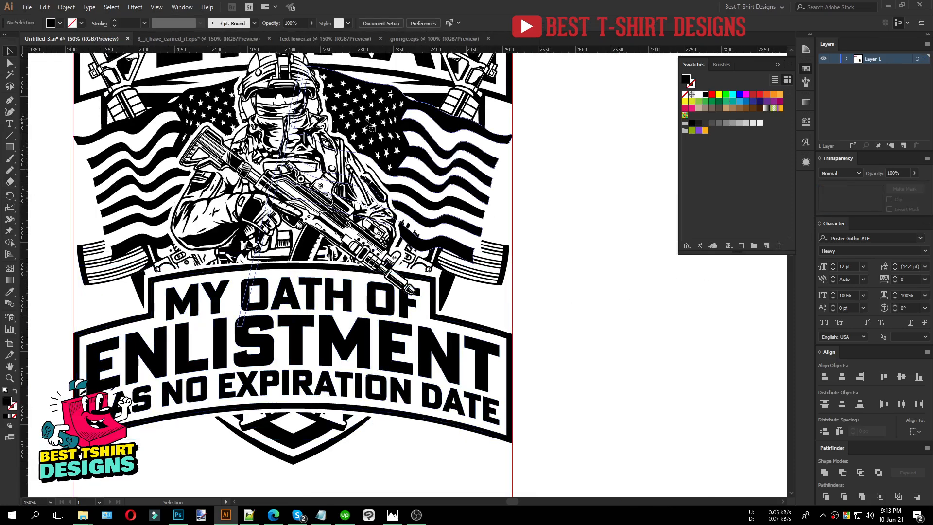
Delete the soldier silhouette from the opacity mask of the flags and rifles group, and leave the mask.
left_click(471, 261)
left_click(870, 199)
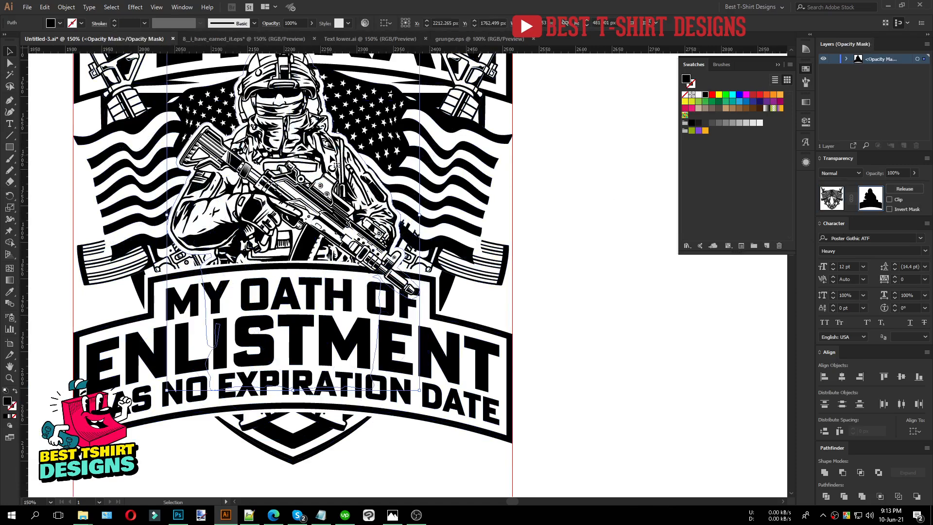
key("Delete")
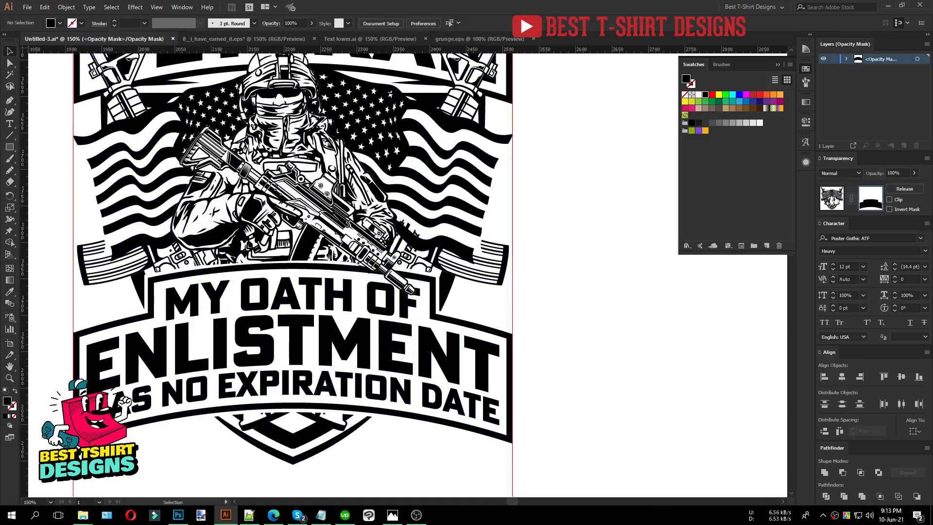
left_click(556, 318)
Open the soldier group's opacity mask and delete the banner-shaped path inside it.
scroll(424, 308, "up", 1)
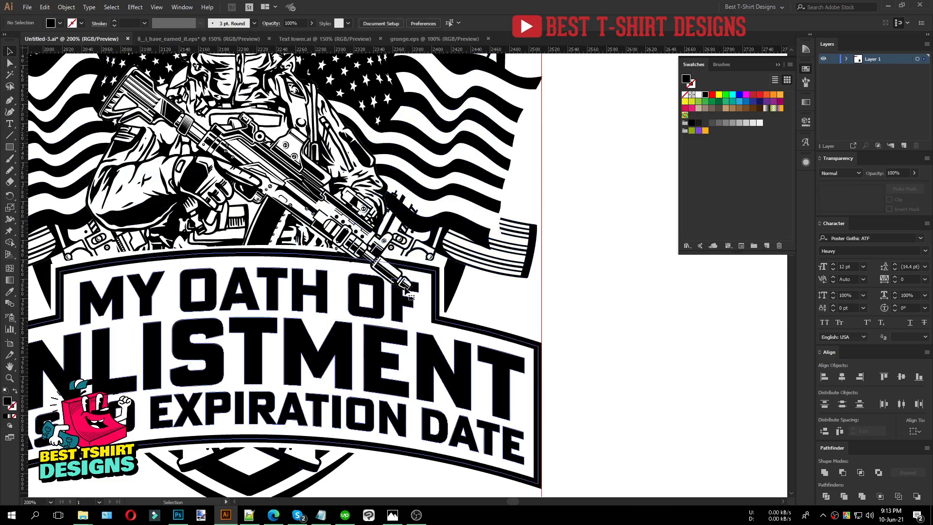
left_click(379, 259)
left_click(379, 257)
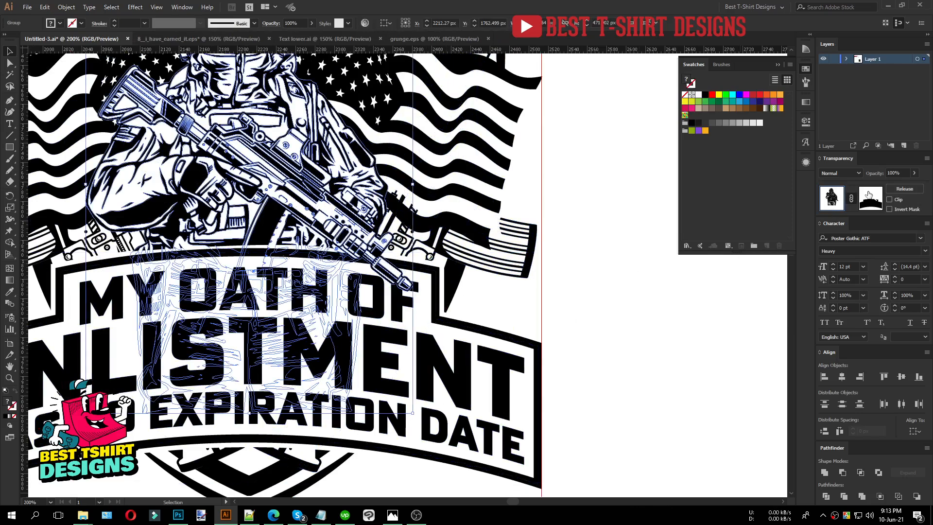
left_click(445, 295)
key("Delete")
Try removing the freehand lower-body shape from the soldier's opacity mask, and undo the removal.
left_click(317, 289)
key("Delete")
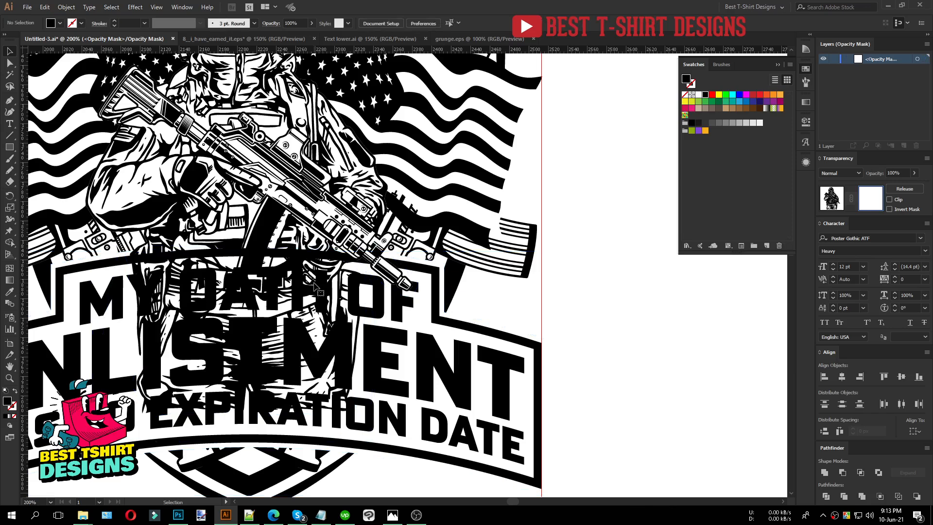
key("ctrl+z")
left_click(600, 329)
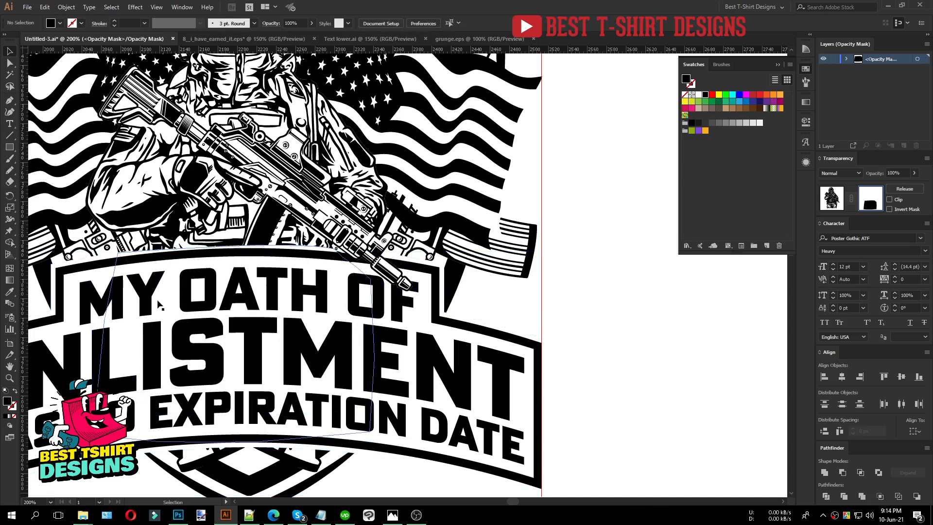
Lower the two upper corner points of the soldier's freehand mask shape onto the banner's upper border, and leave the opacity mask.
scroll(163, 308, "up", 1)
scroll(141, 287, "down", 1)
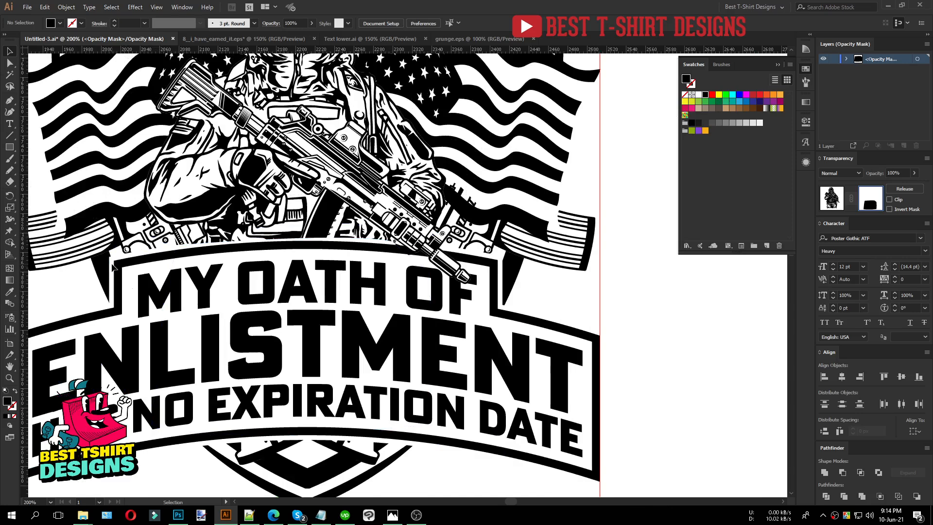
scroll(181, 275, "up", 1)
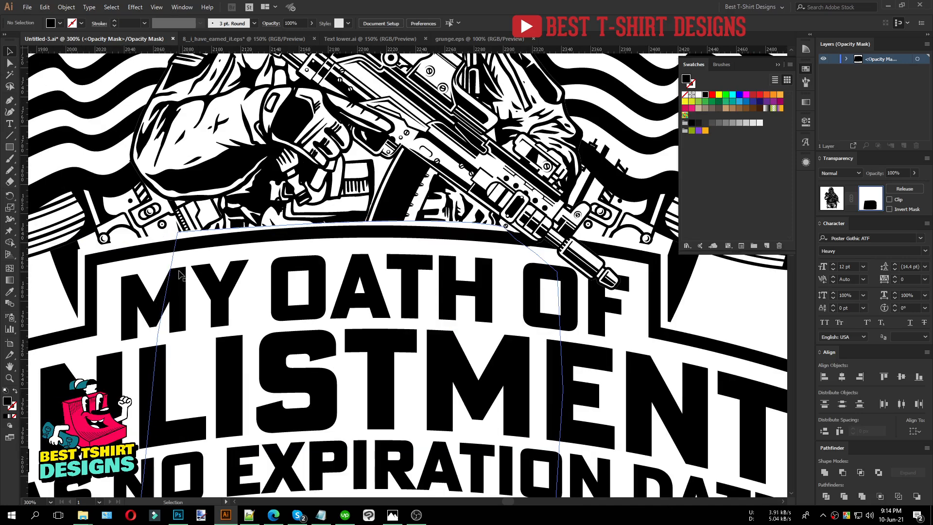
key("a")
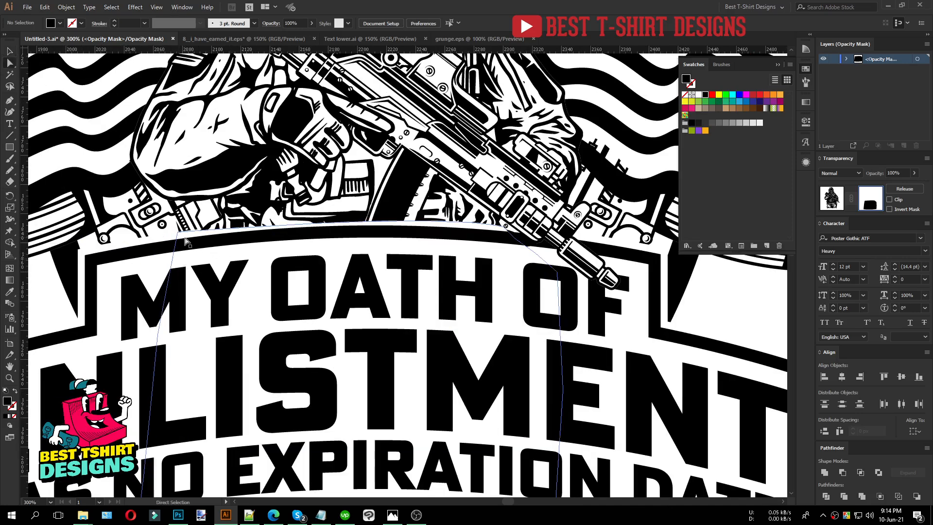
left_click_drag(178, 232, 175, 246)
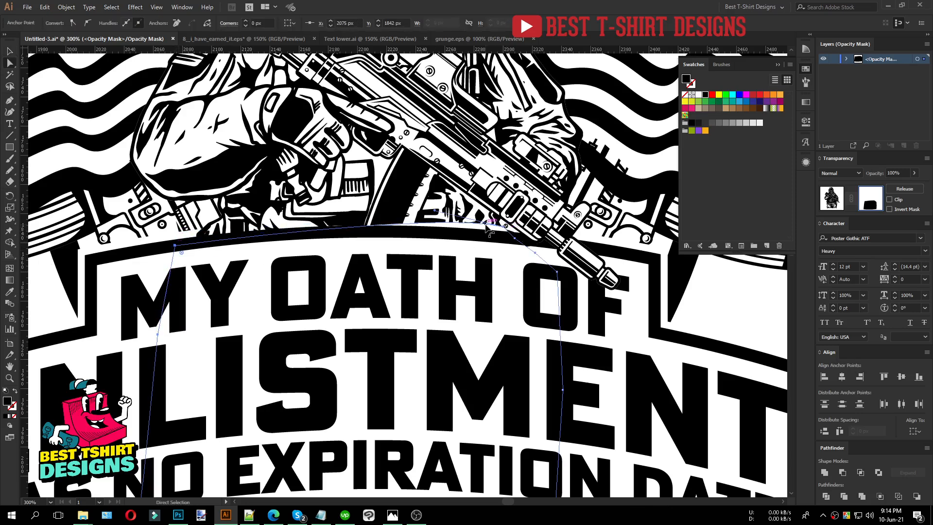
scroll(505, 229, "up", 1)
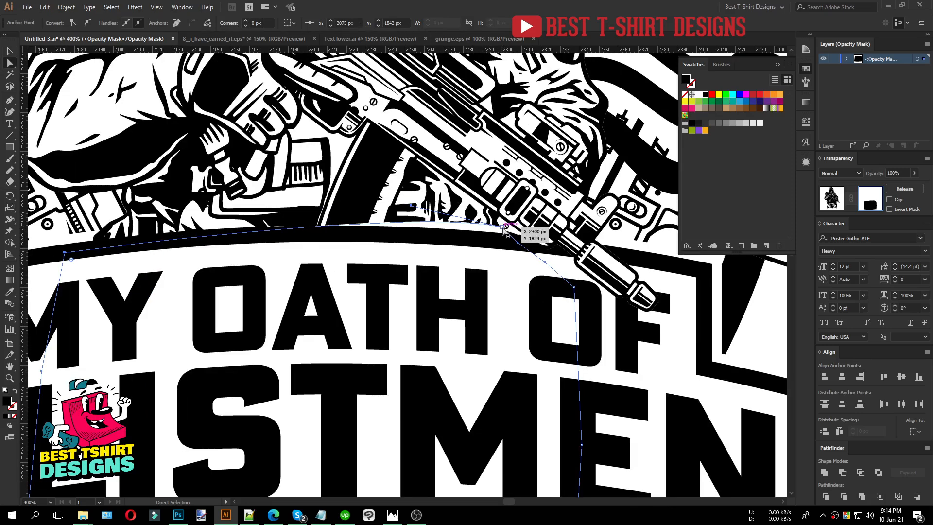
left_click_drag(504, 230, 511, 244)
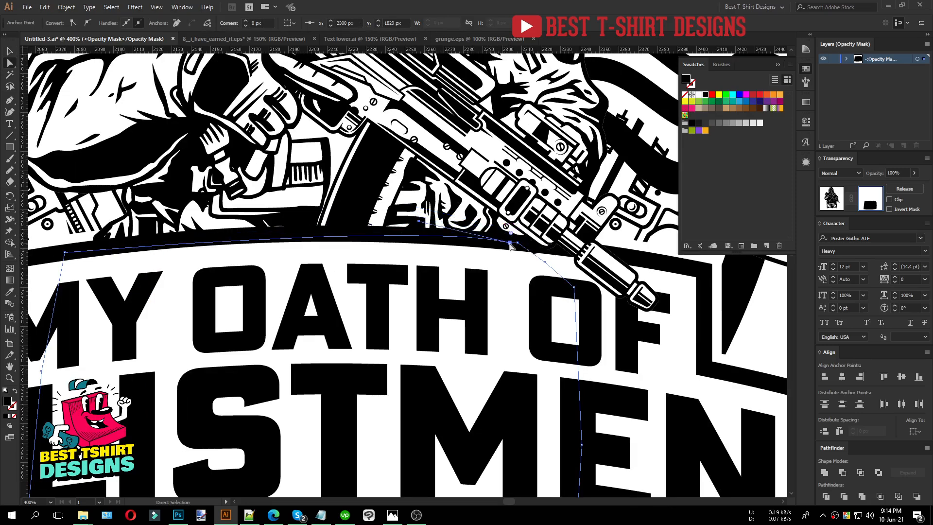
key("ctrl+minus")
key("ctrl+minus")
key("v")
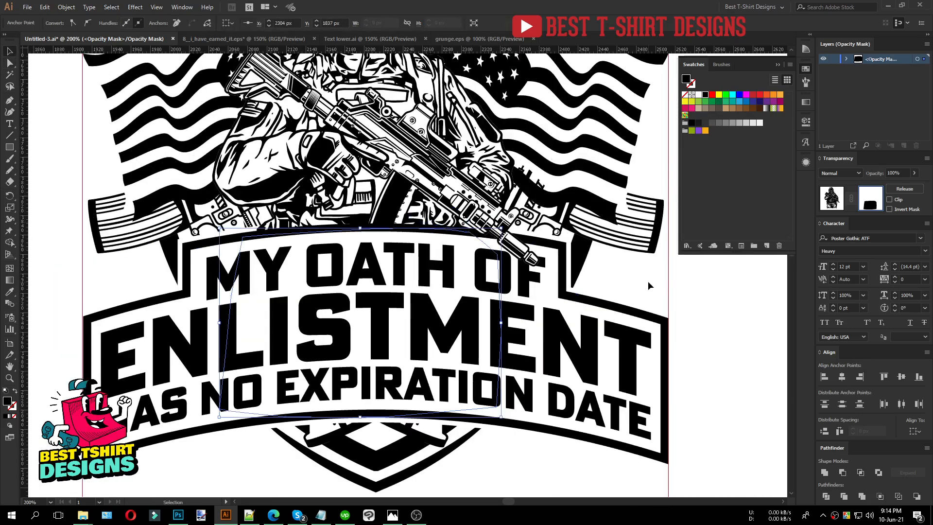
left_click(648, 281)
key("ctrl+minus")
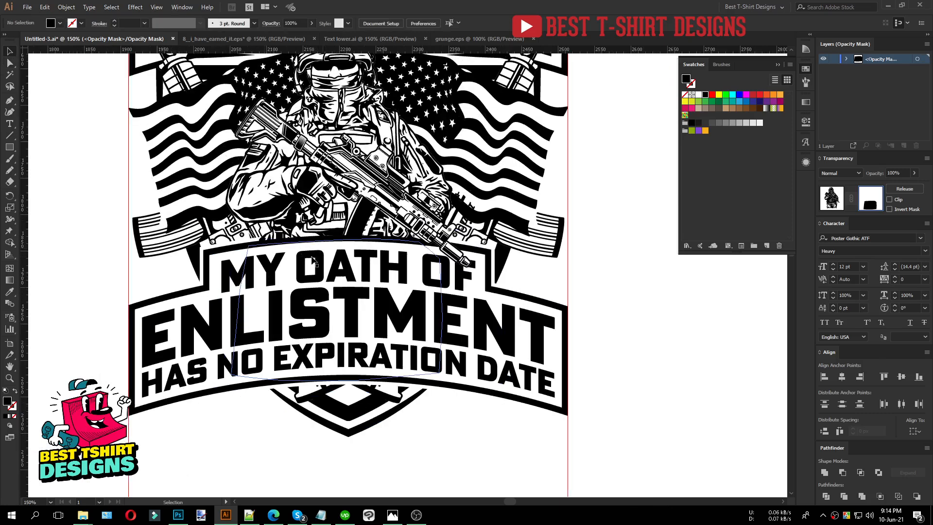
key("ctrl+minus")
left_click(568, 358)
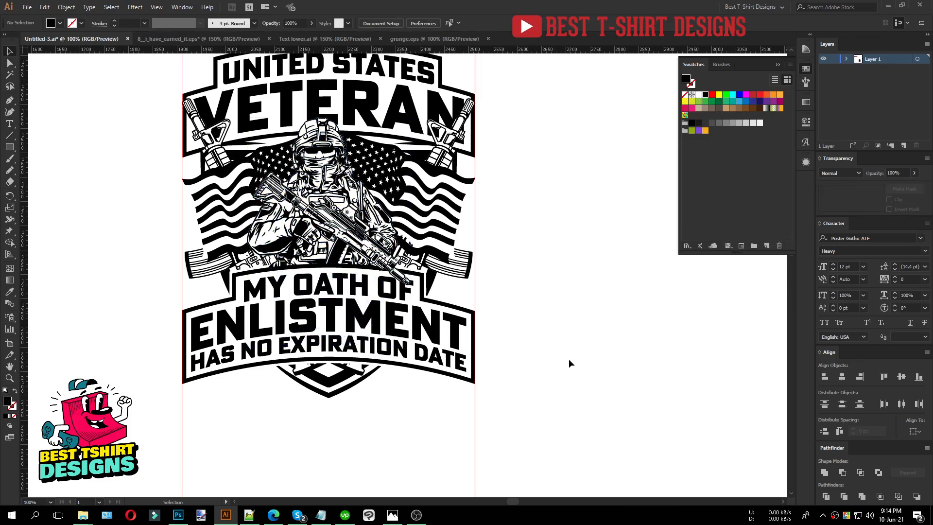
Add horizontal guides at the upper edge of the top banner and the lower tip of the shield.
scroll(568, 358, "up", 2)
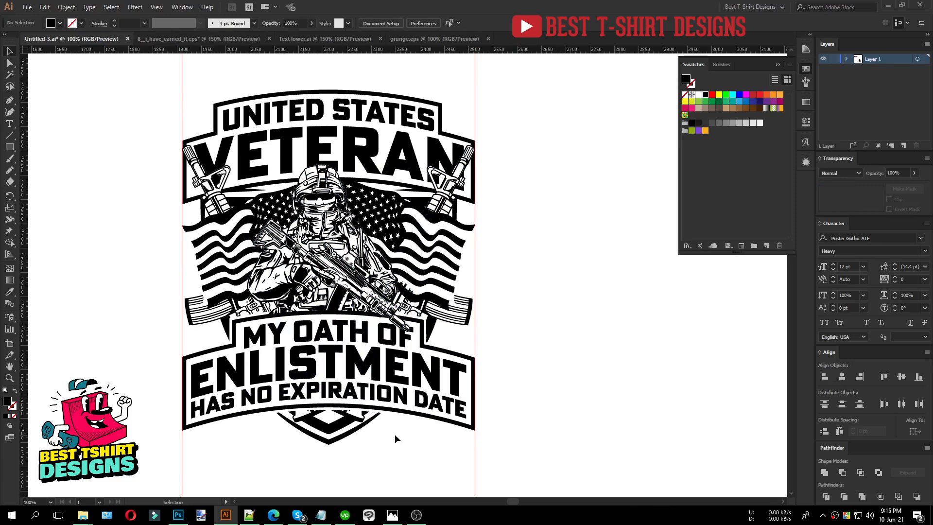
scroll(395, 433, "down", 1)
scroll(340, 236, "down", 1)
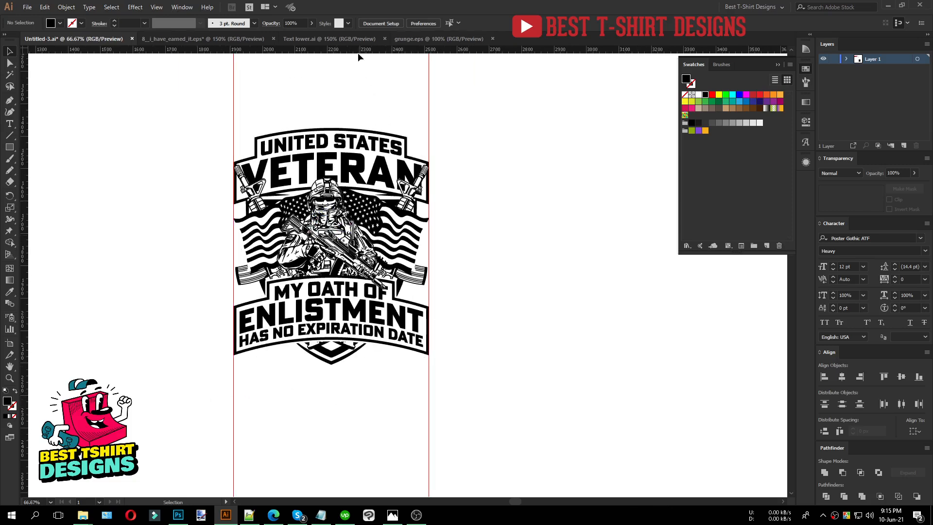
left_click_drag(372, 52, 368, 127)
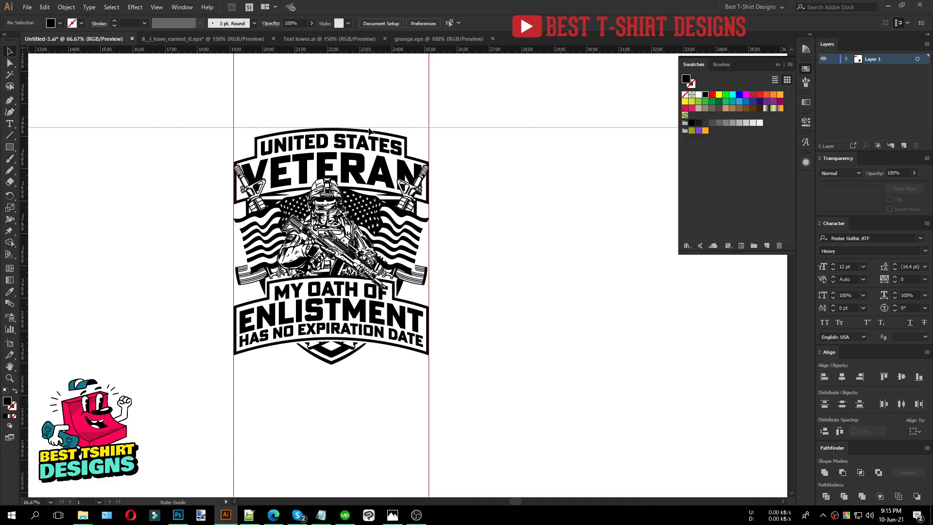
left_click_drag(465, 127, 457, 315)
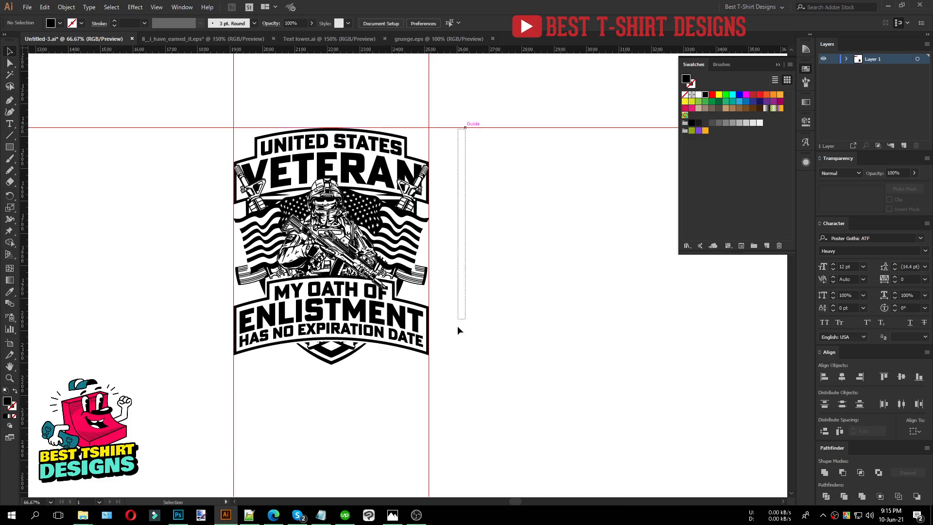
left_click_drag(457, 371, 458, 371)
left_click_drag(478, 128, 467, 355)
left_click_drag(458, 50, 465, 365)
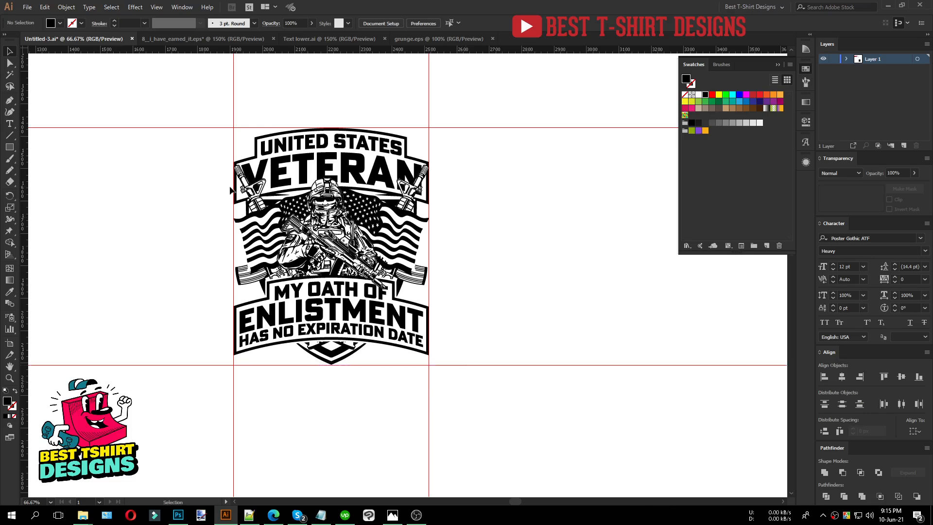
key("ctrl+equal")
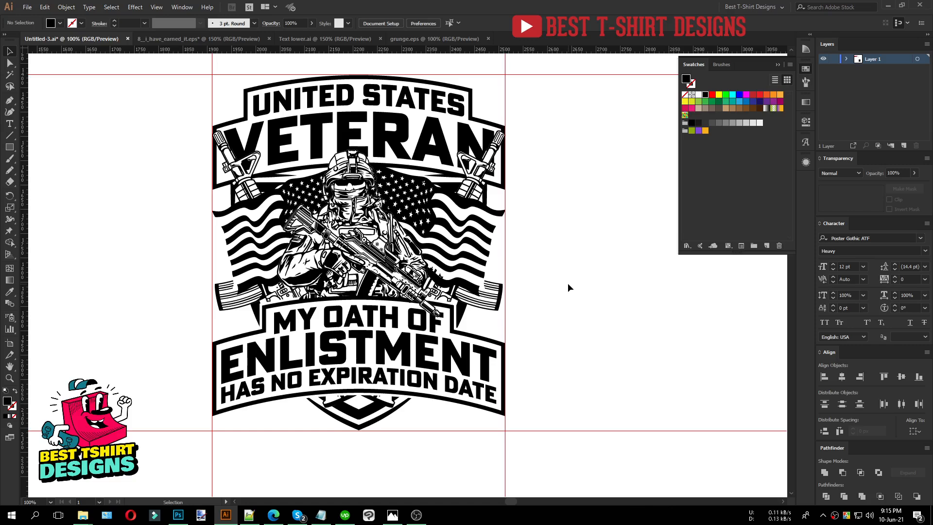
scroll(567, 285, "up", 1)
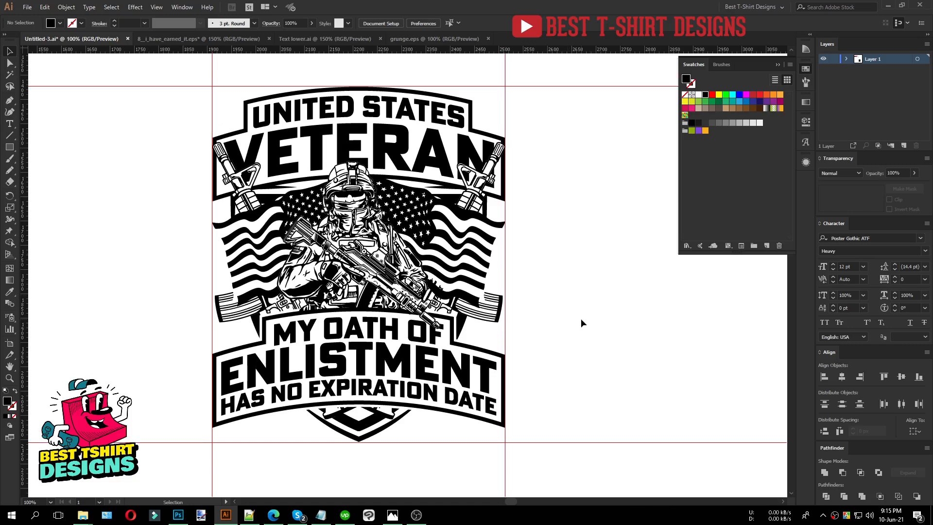